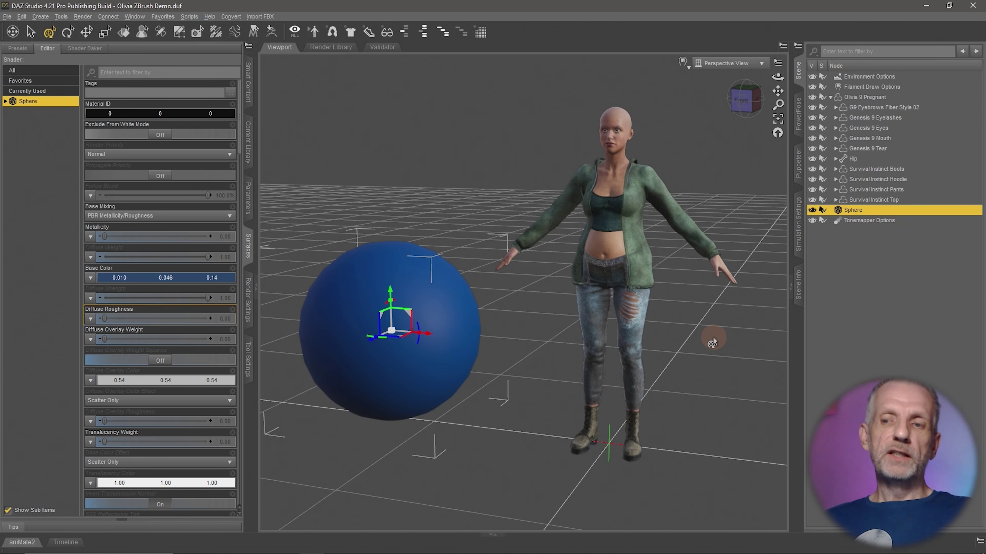
Examine the clothed figure's face, torso and hoodie up close and beside the blue sphere from several angles
scroll(712, 341, "up", 5)
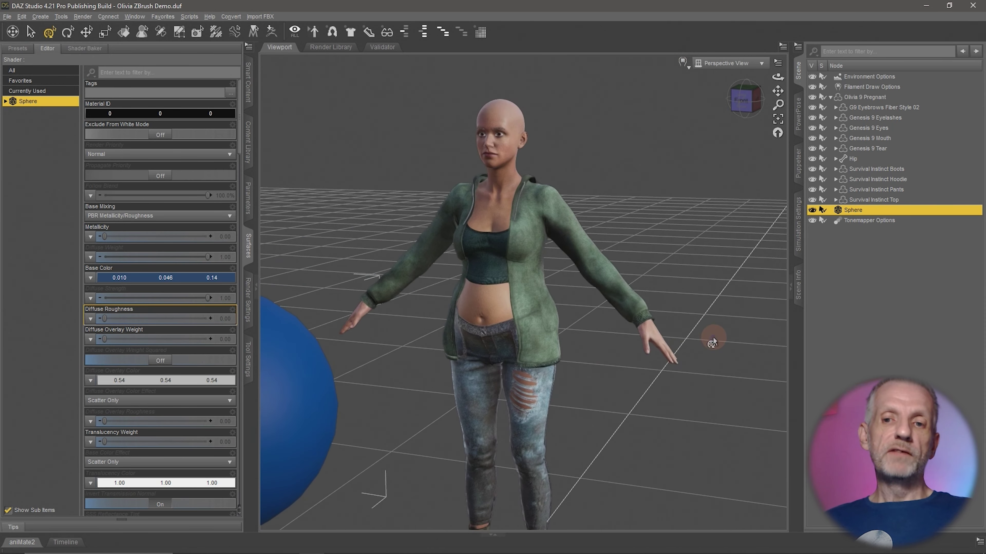
scroll(712, 342, "up", 5)
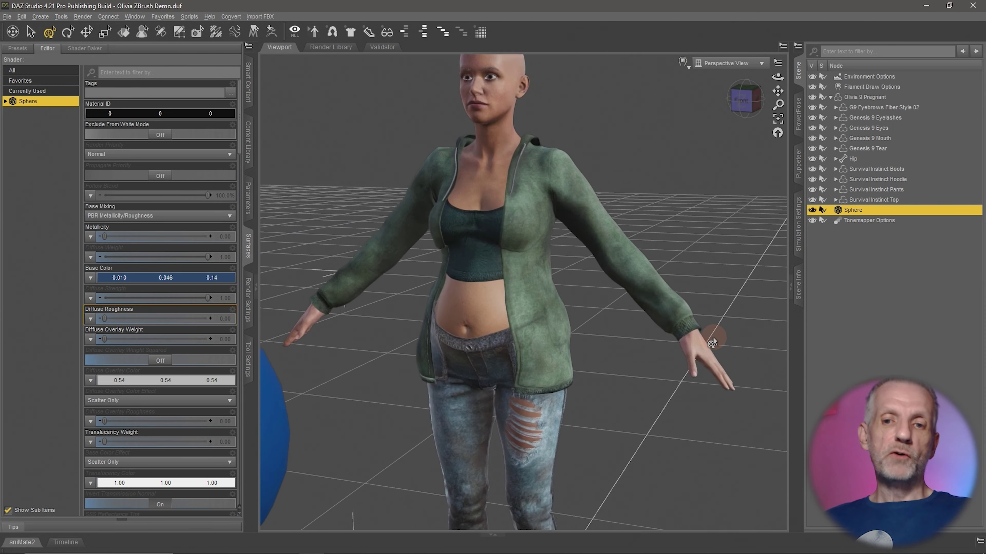
scroll(701, 341, "down", 3)
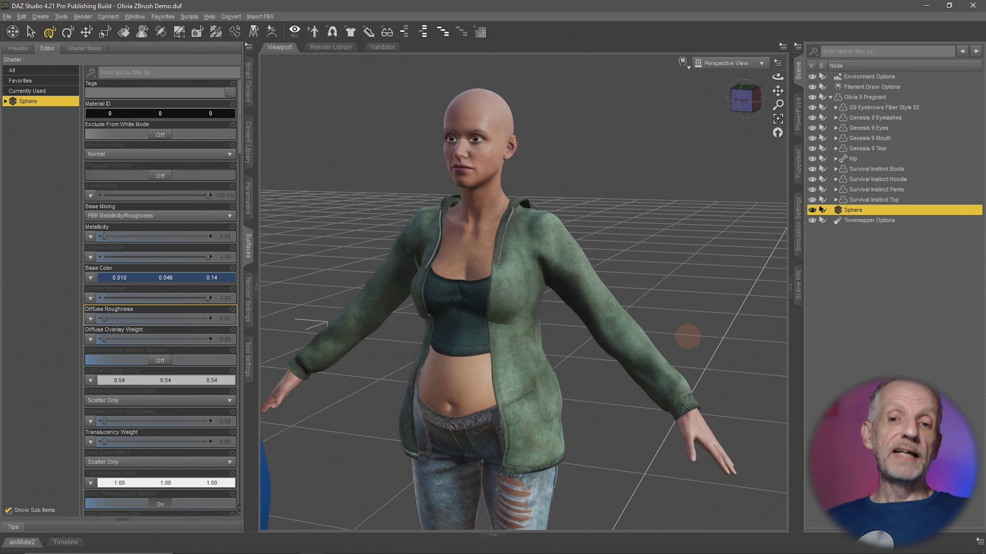
scroll(687, 337, "up", 6)
mouse_move(683, 338)
middle_mouse_down()
mouse_move(707, 336)
mouse_move(672, 327)
middle_mouse_up()
scroll(683, 338, "up", 3)
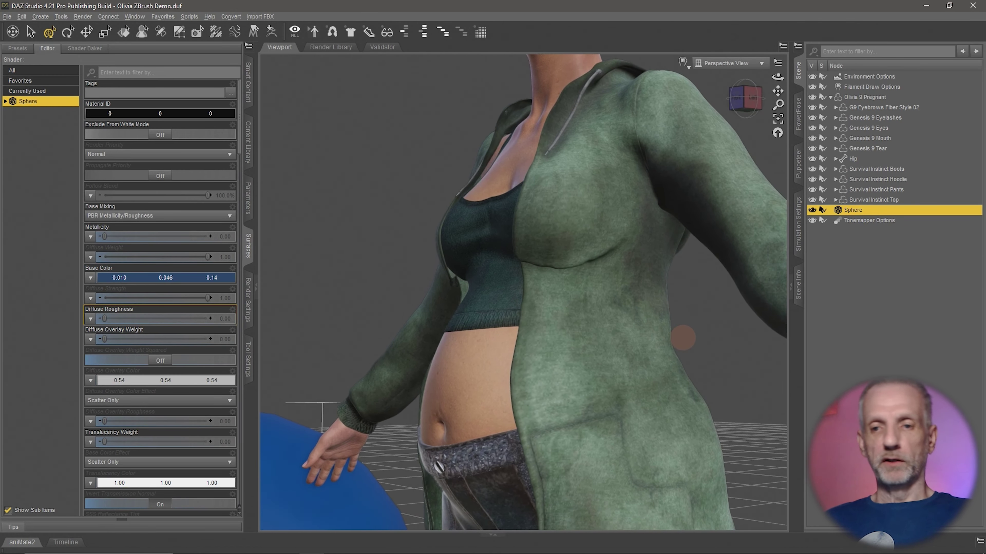
middle_click_drag(594, 288, 498, 291)
scroll(576, 293, "down", 6)
mouse_move(576, 293)
middle_mouse_down()
mouse_move(622, 293)
mouse_move(569, 284)
mouse_move(584, 294)
mouse_move(561, 292)
mouse_move(568, 287)
mouse_move(573, 306)
middle_mouse_up()
scroll(566, 286, "down", 3)
scroll(566, 286, "up", 2)
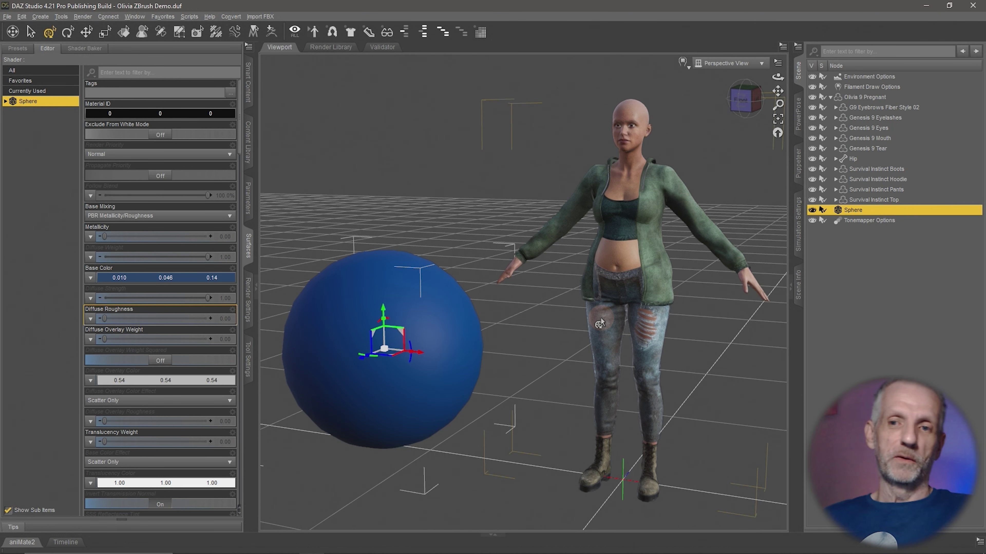
mouse_move(690, 405)
left_mouse_down()
mouse_move(699, 403)
mouse_move(683, 404)
left_mouse_up()
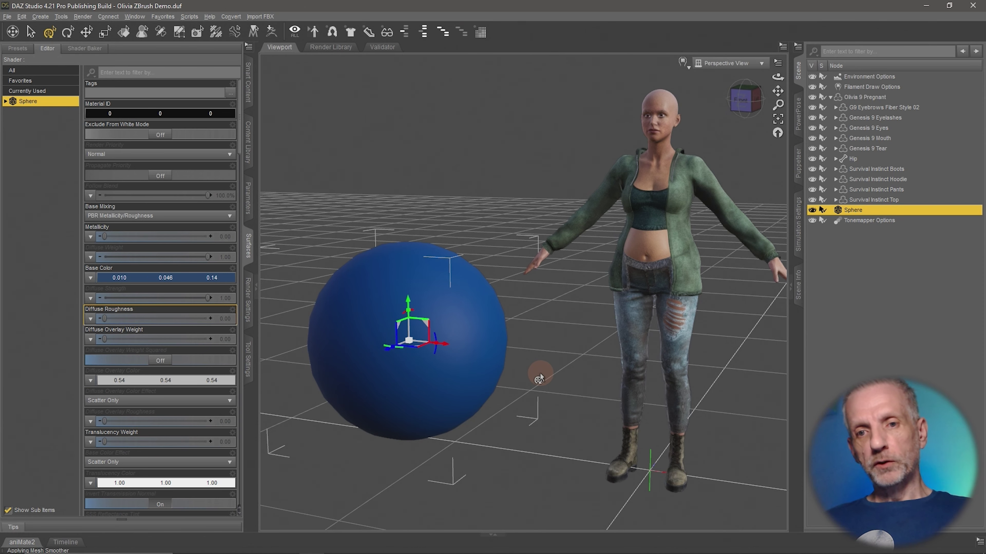
Switch to DAZ Install Manager and filter the packages that are ready to download by "goz"
key("alt+Tab")
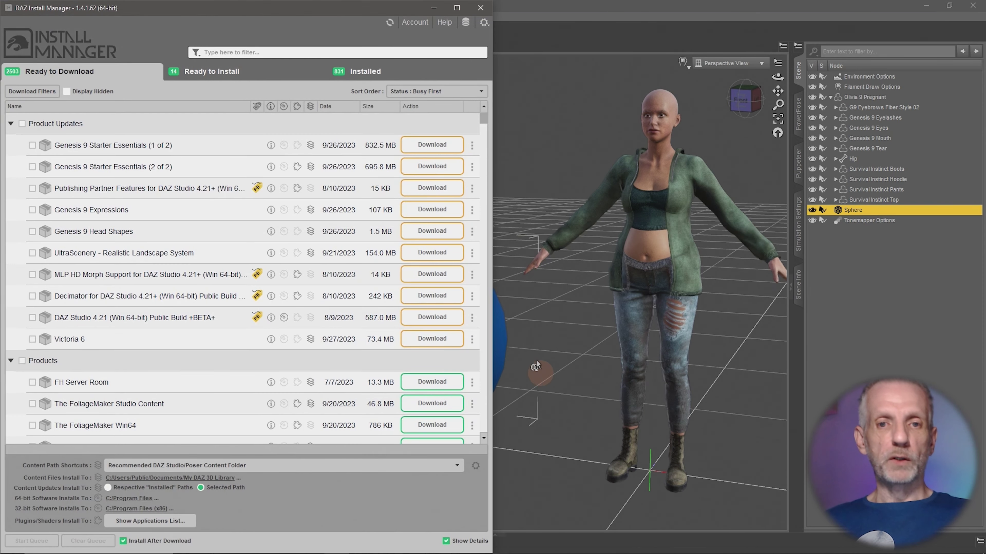
left_click(249, 51)
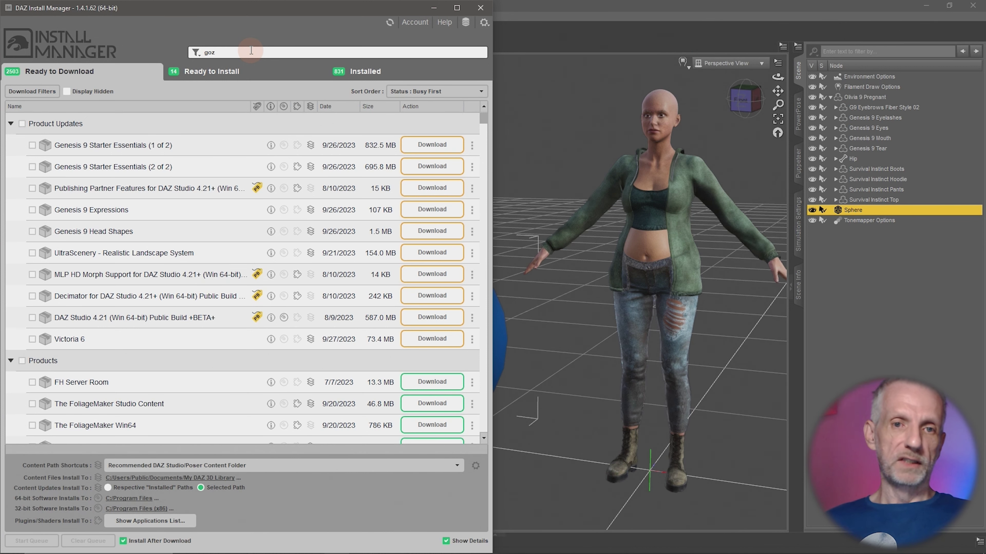
key("Return")
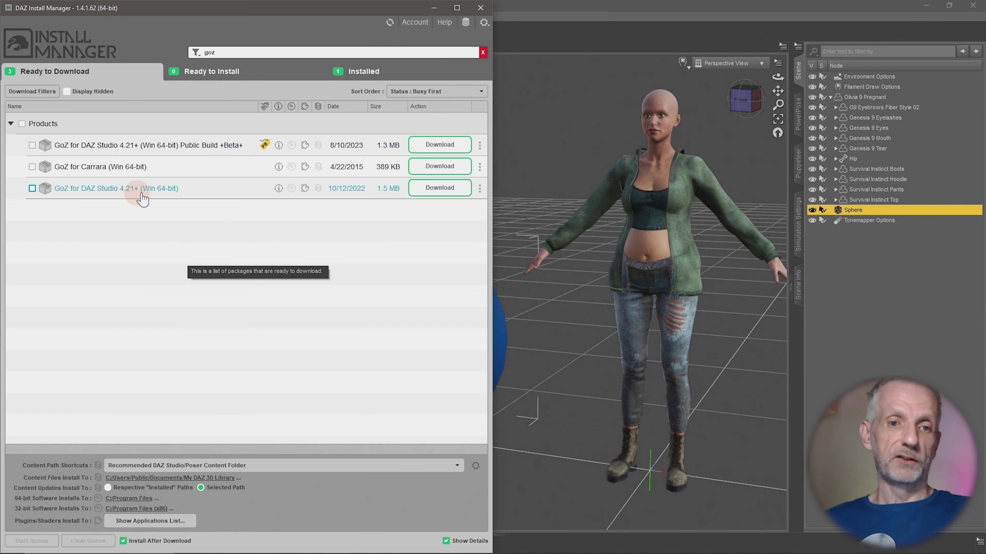
left_click(31, 188)
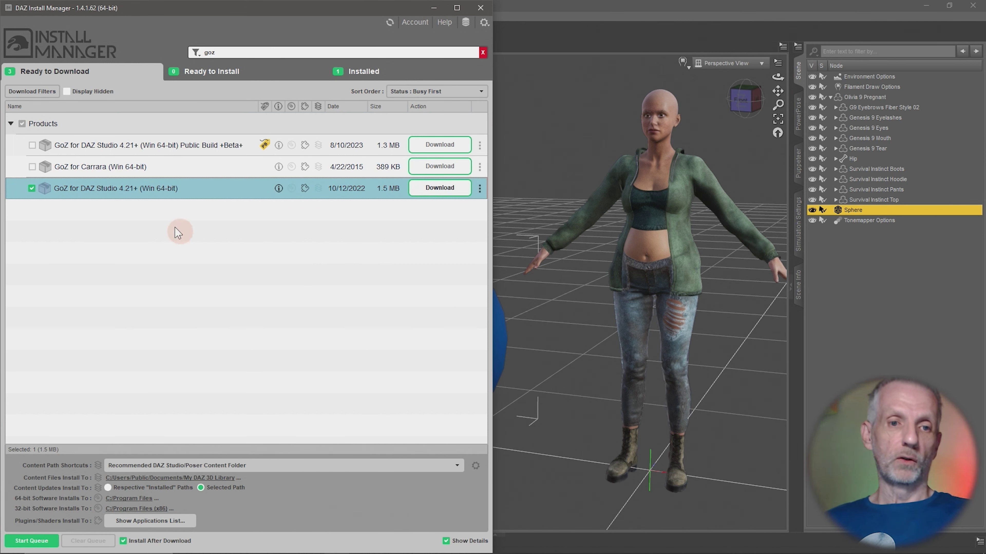
mouse_move(31, 194)
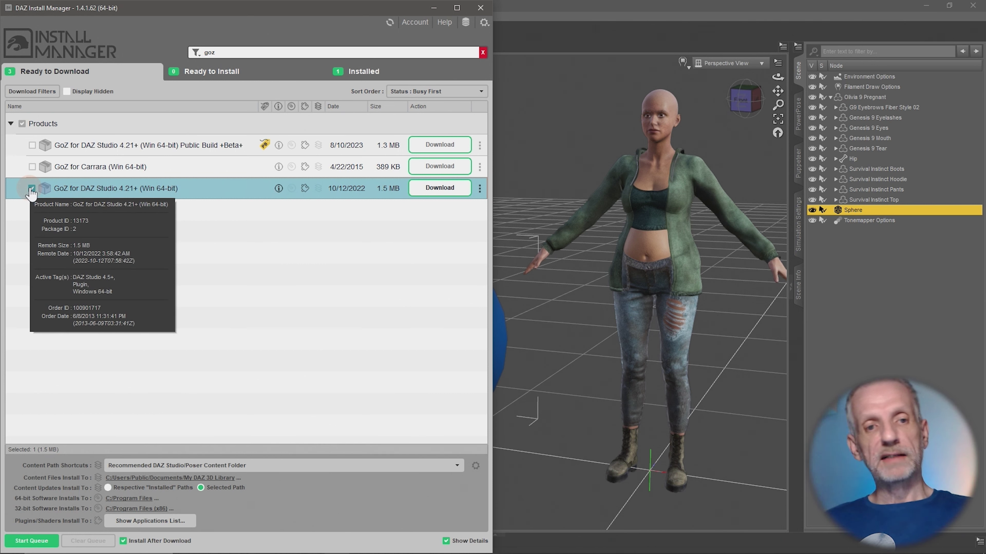
left_click(31, 189)
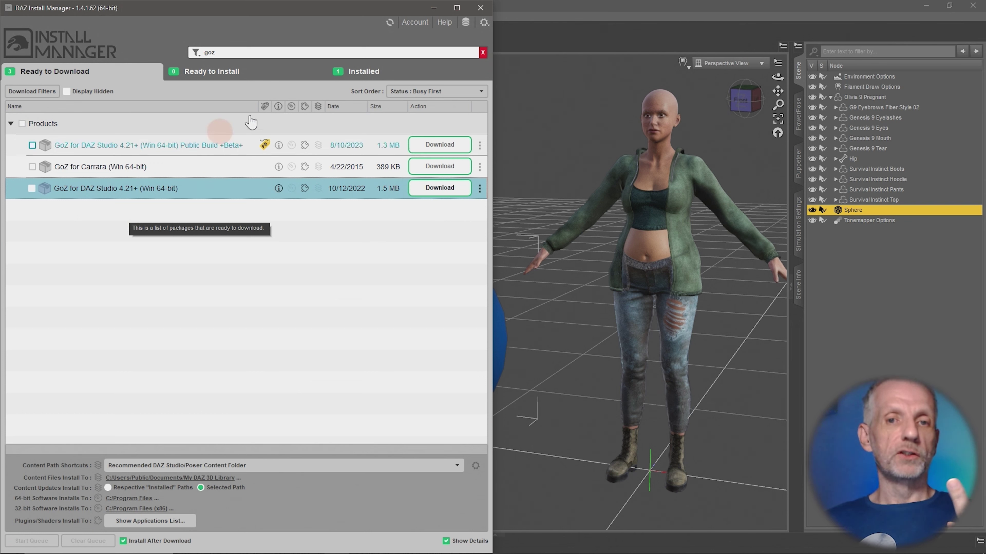
Check which GoZ package is already installed and return to the list of packages ready to download
left_click(390, 74)
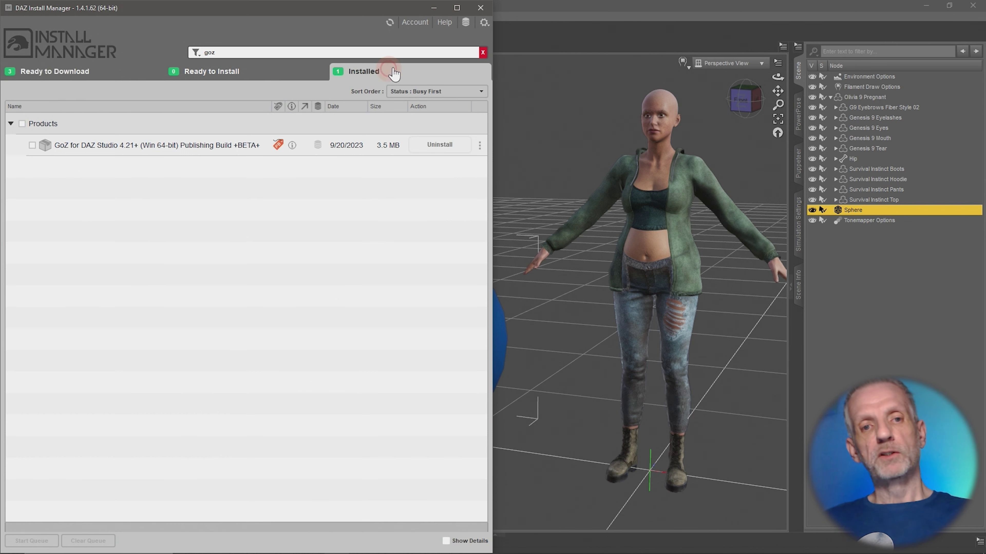
left_click(223, 149)
left_click(178, 200)
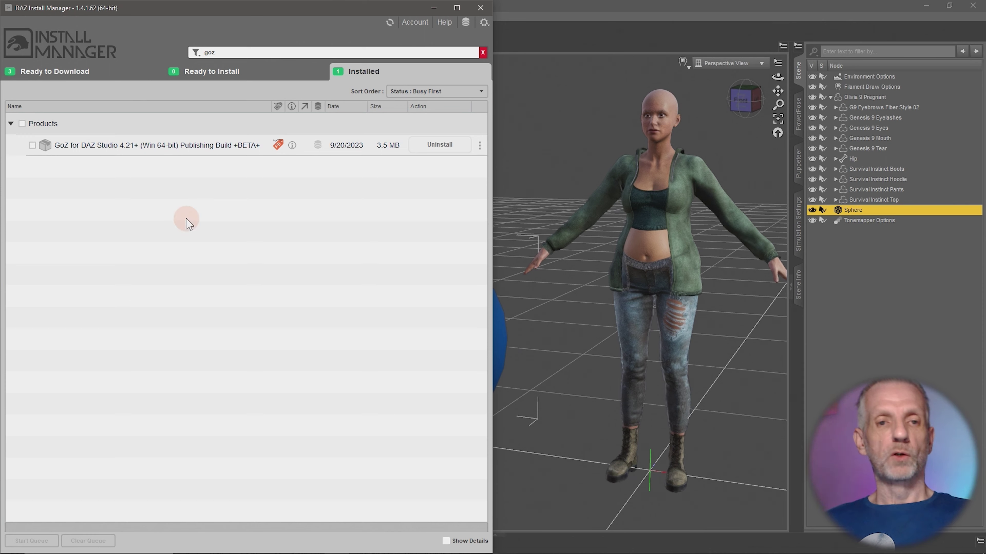
left_click(101, 71)
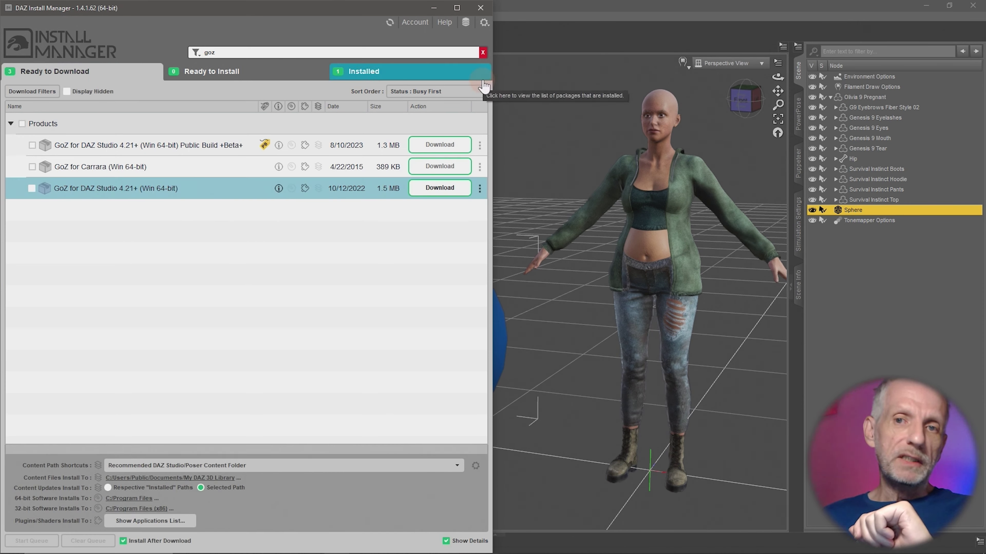
Review the application paths in the install manager's advanced settings, including ZBrush 2022, and close the settings
left_click(485, 23)
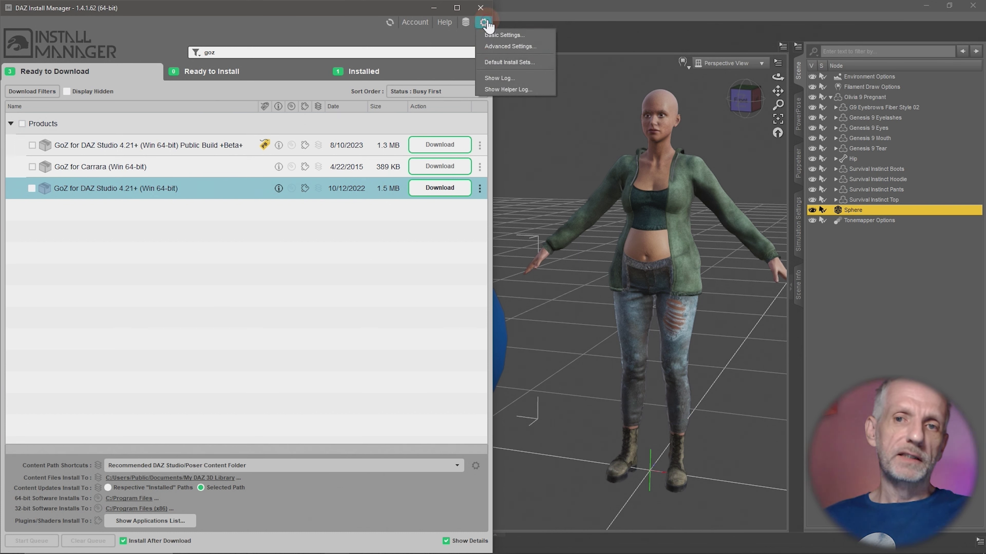
left_click(512, 46)
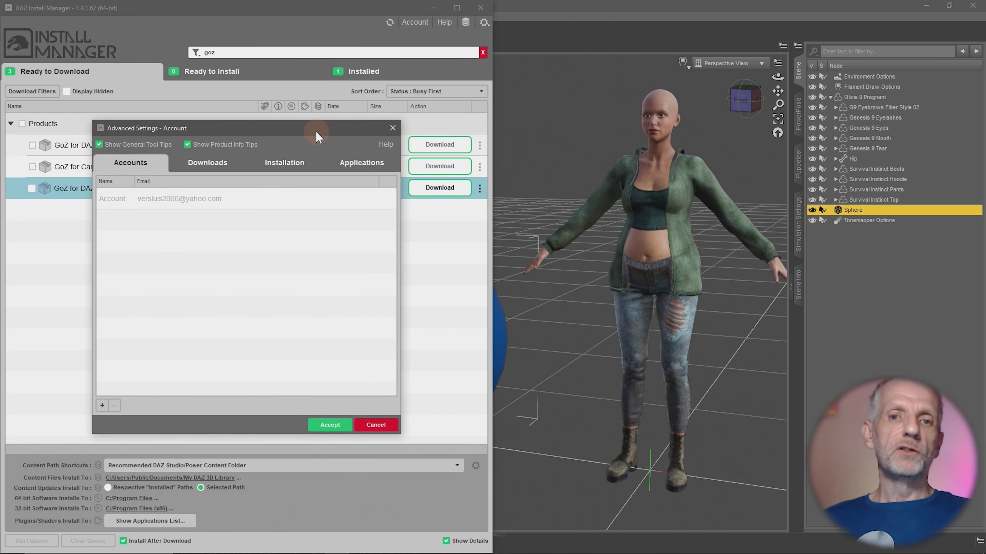
left_click_drag(316, 131, 292, 73)
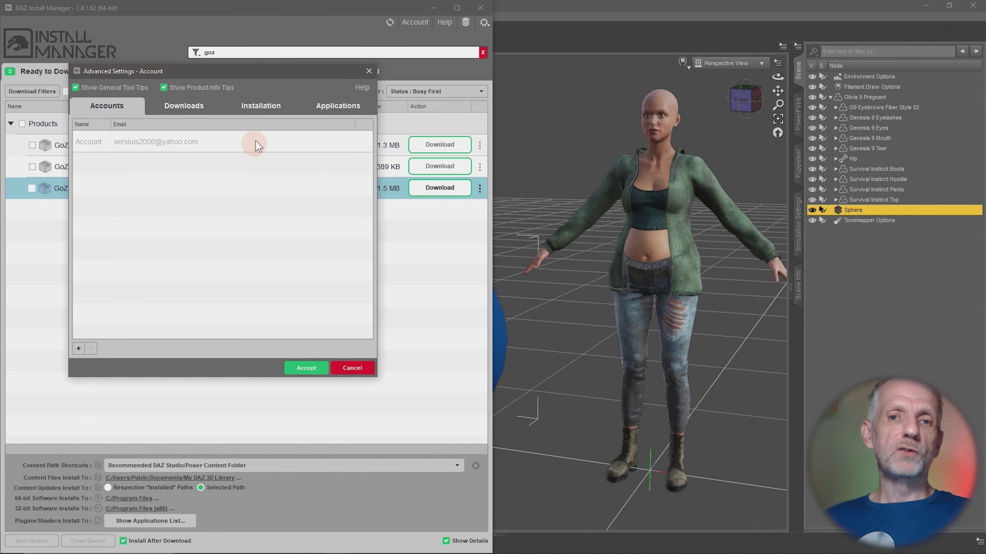
left_click(340, 105)
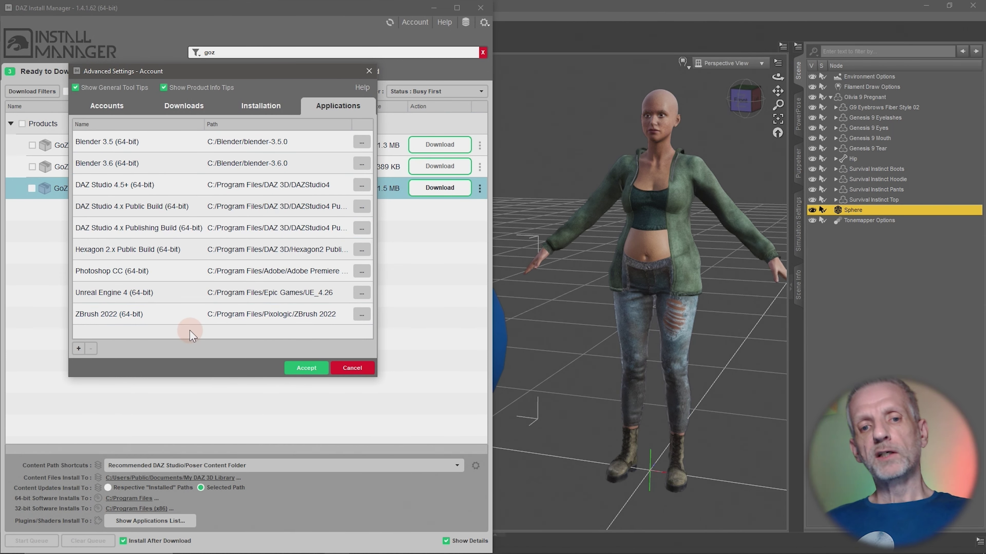
mouse_move(191, 332)
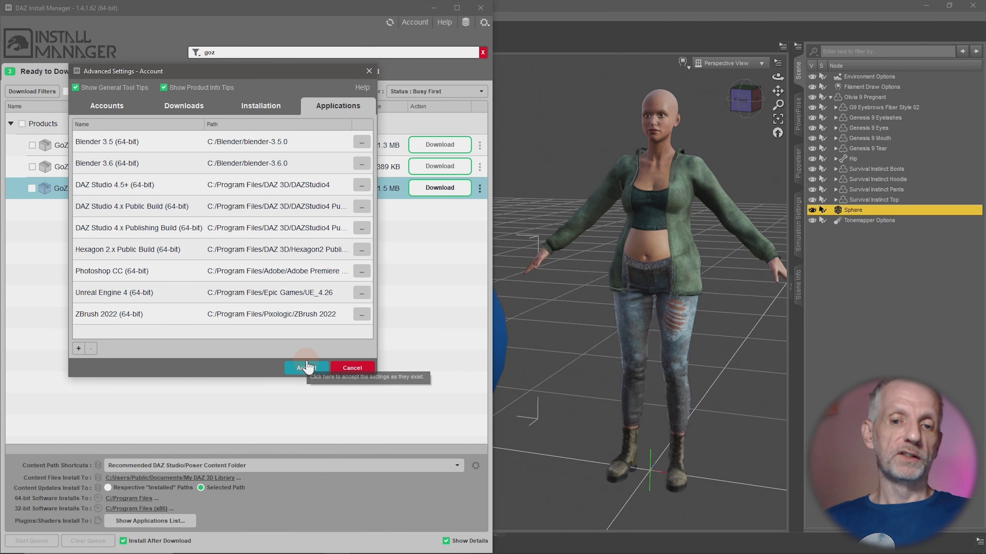
left_click(366, 370)
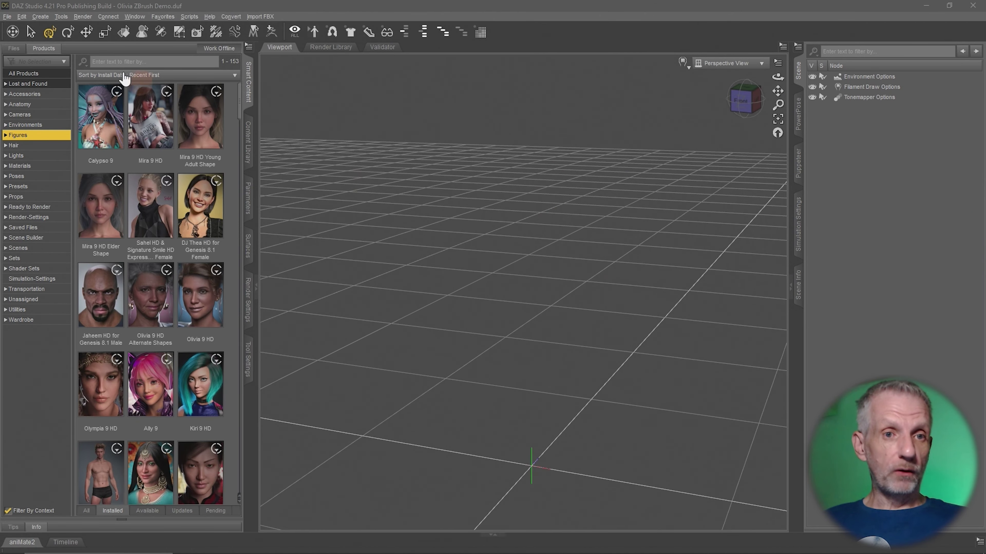
Open DAZ Studio's bridge preferences and check the GoZ (ZBrush) Show Options choices, keeping Yes
left_click(21, 17)
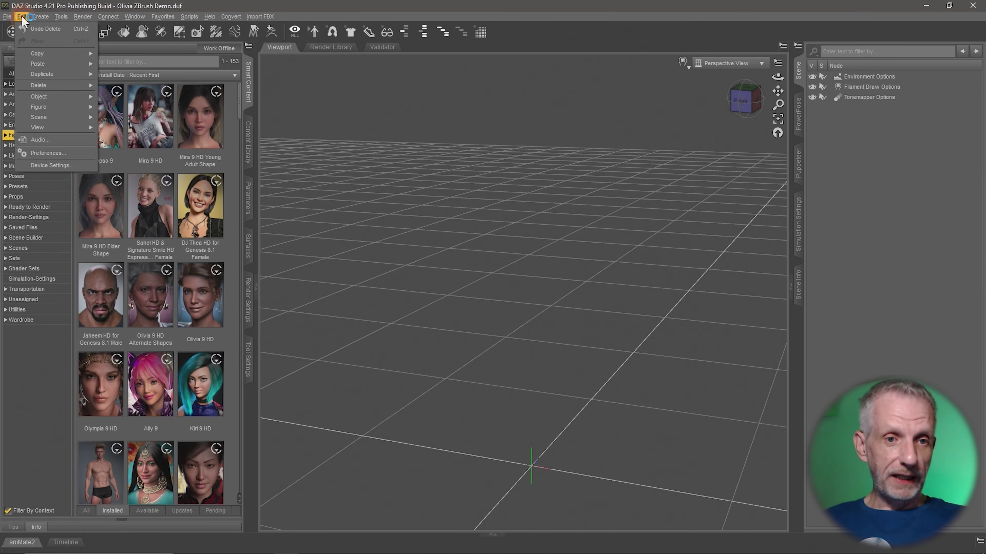
left_click(70, 152)
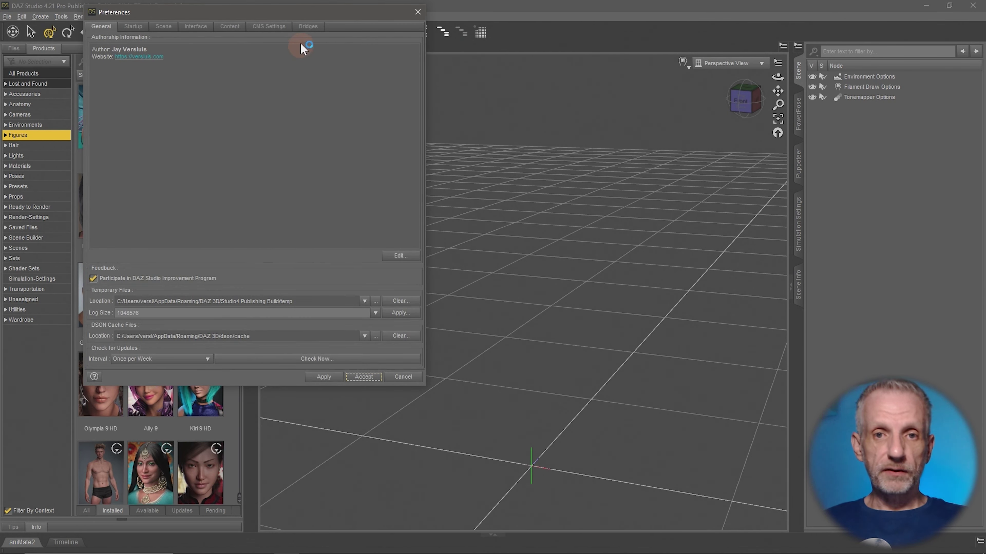
left_click(308, 27)
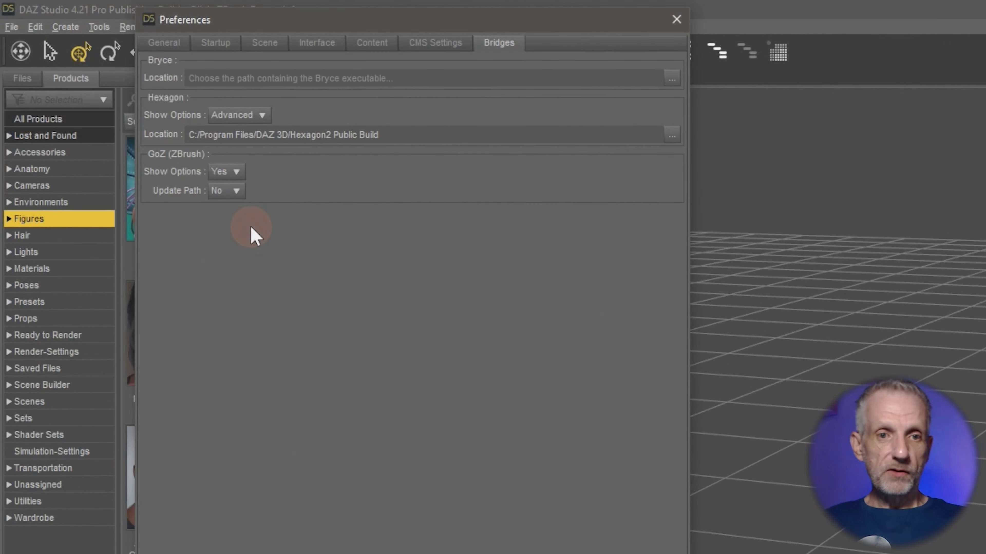
left_click(237, 172)
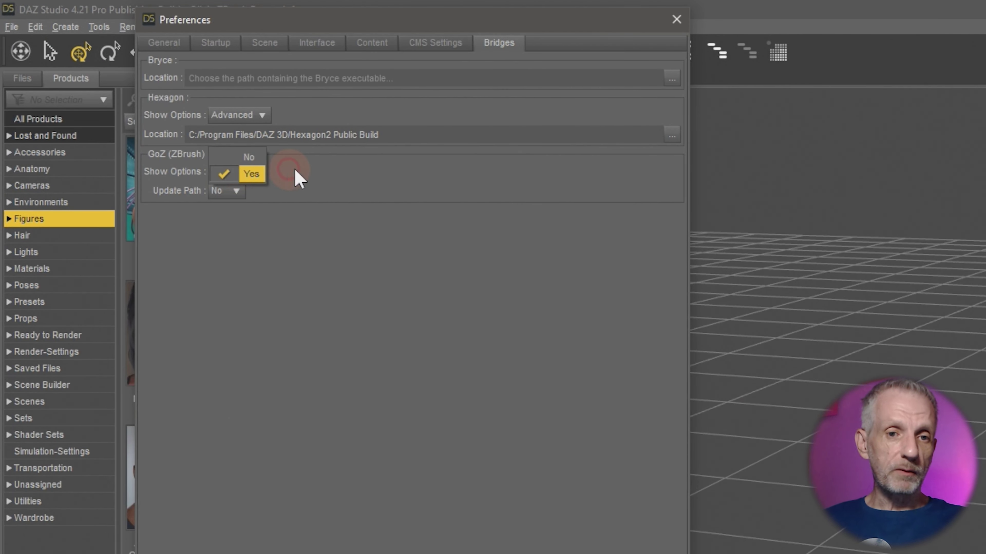
left_click(301, 186)
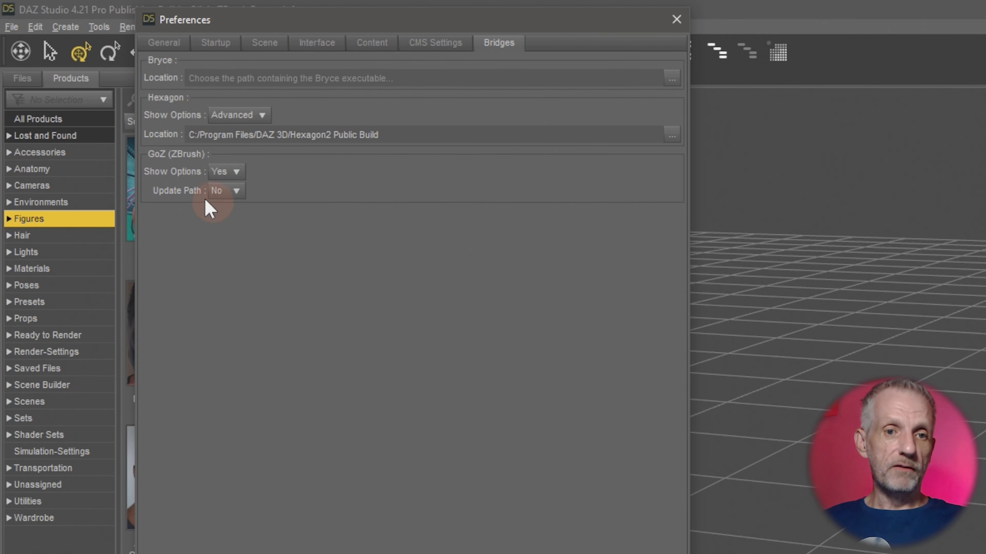
left_click(237, 172)
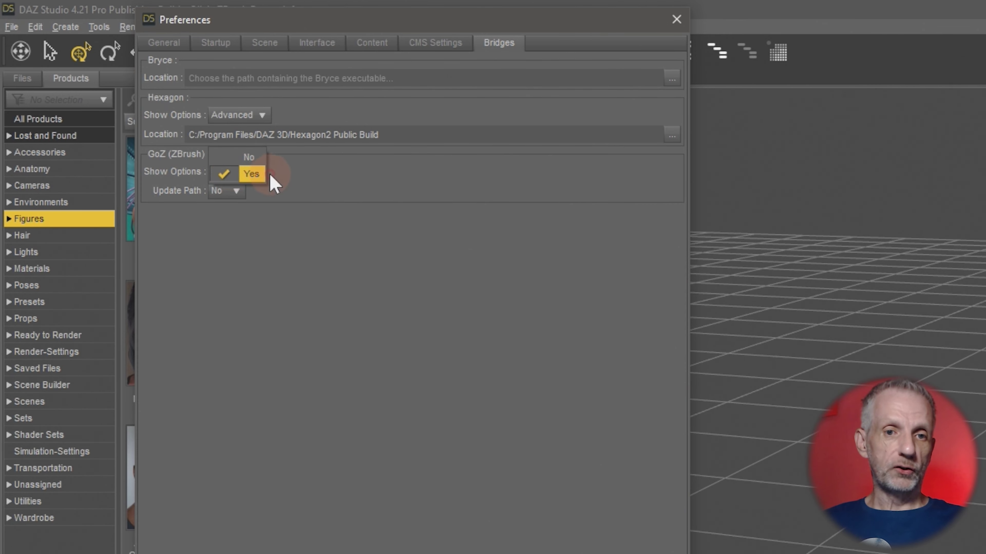
left_click(262, 181)
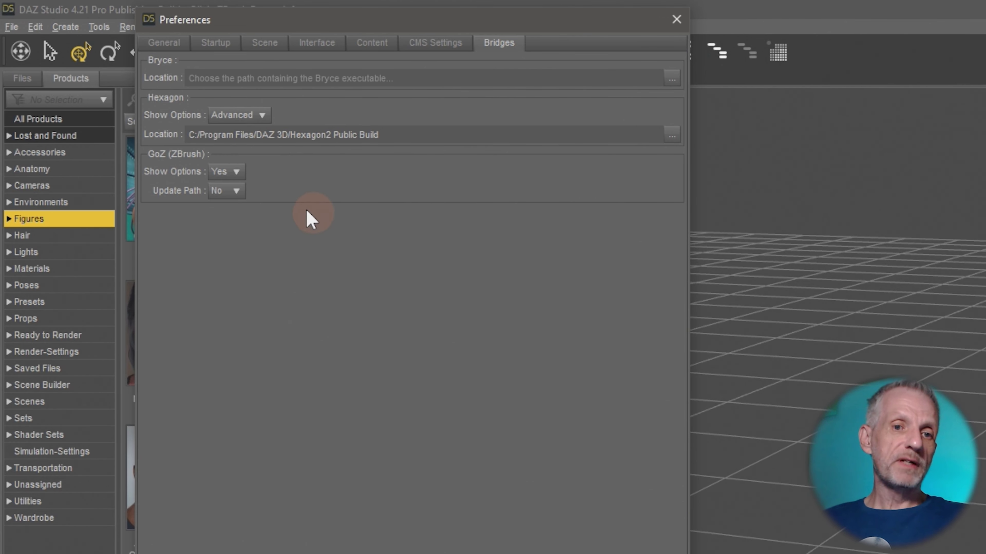
Check the GoZ Update Path choices, keep No, and accept the preferences
left_click(240, 193)
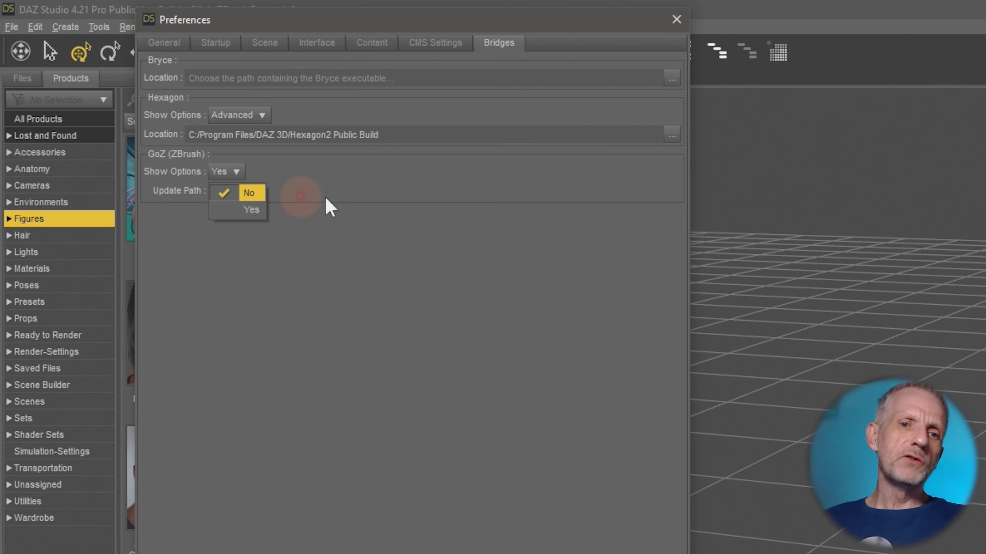
left_click(351, 205)
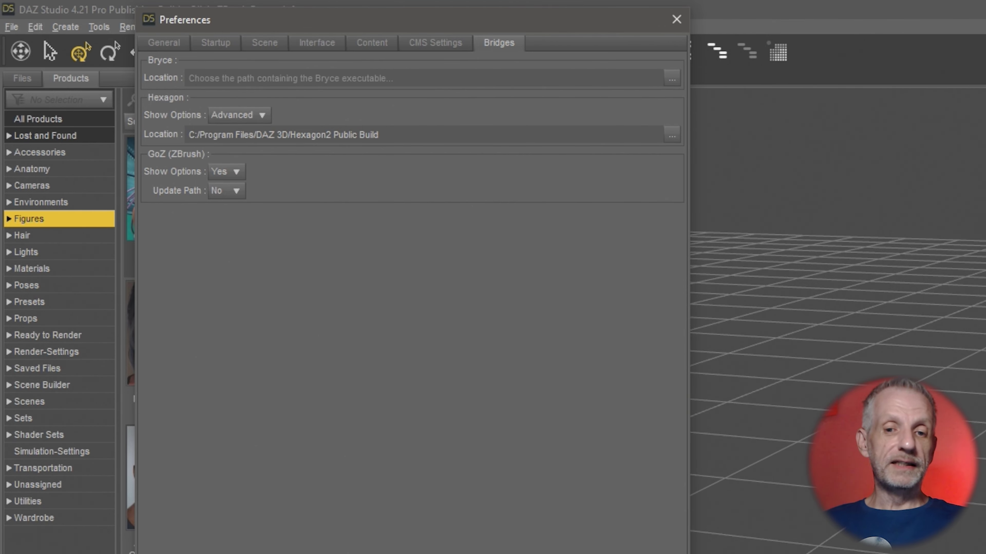
key("Return")
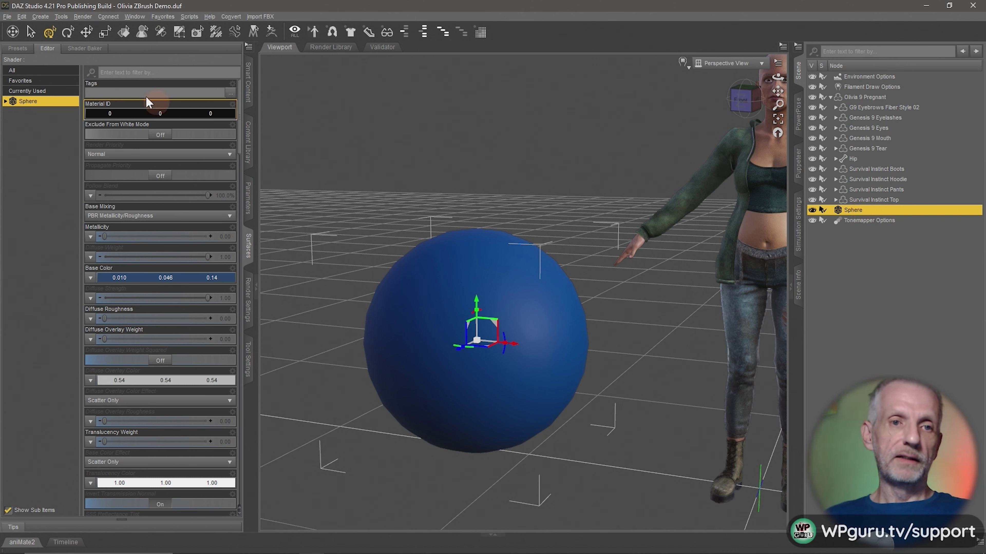
Send the sphere to ZBrush through GoZ, exporting with deformations and not at current resolution
left_click(7, 16)
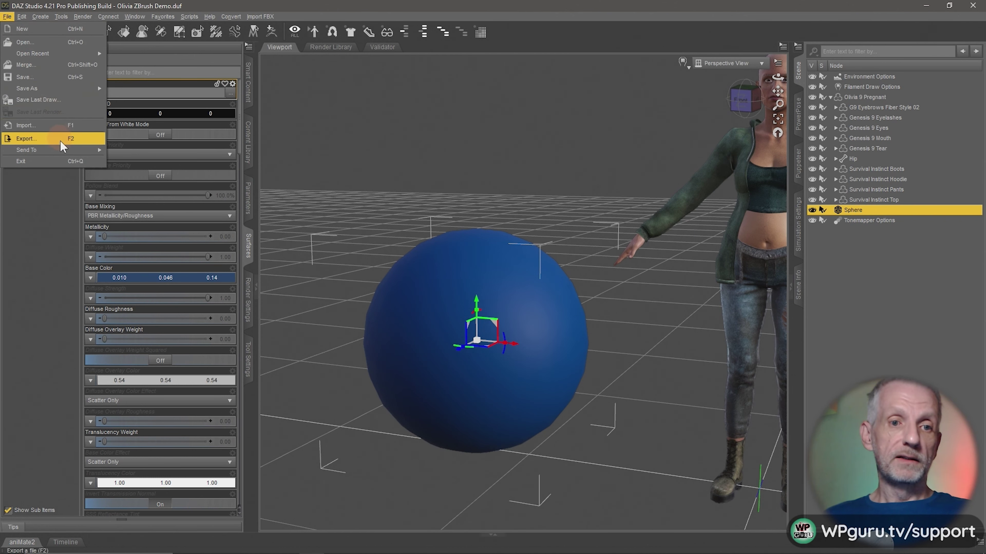
mouse_move(64, 150)
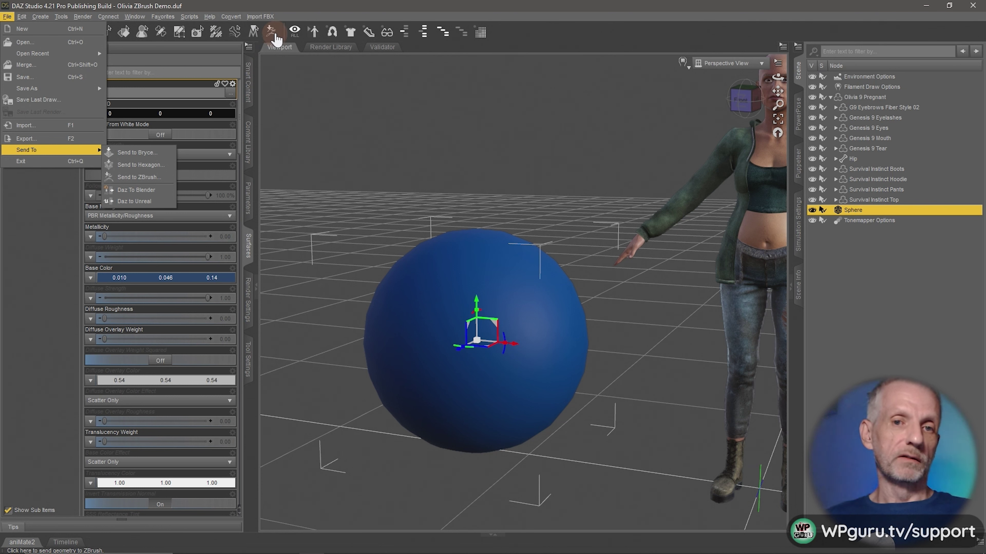
left_click(272, 34)
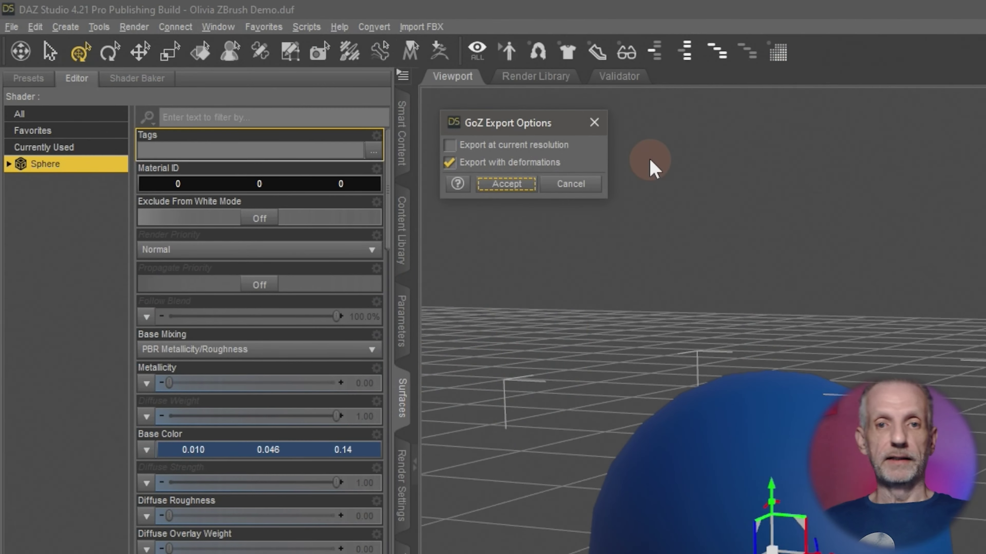
left_click(599, 163)
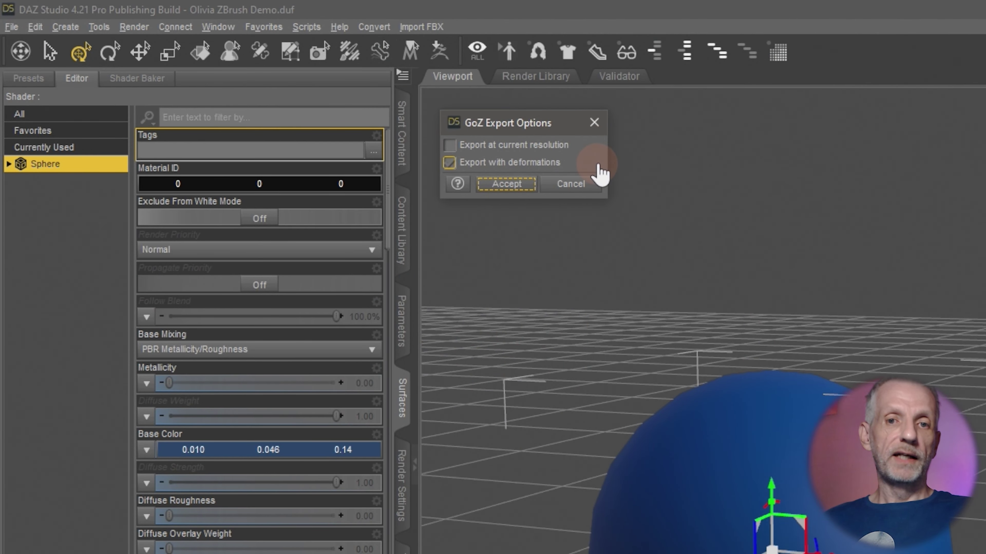
left_click(598, 164)
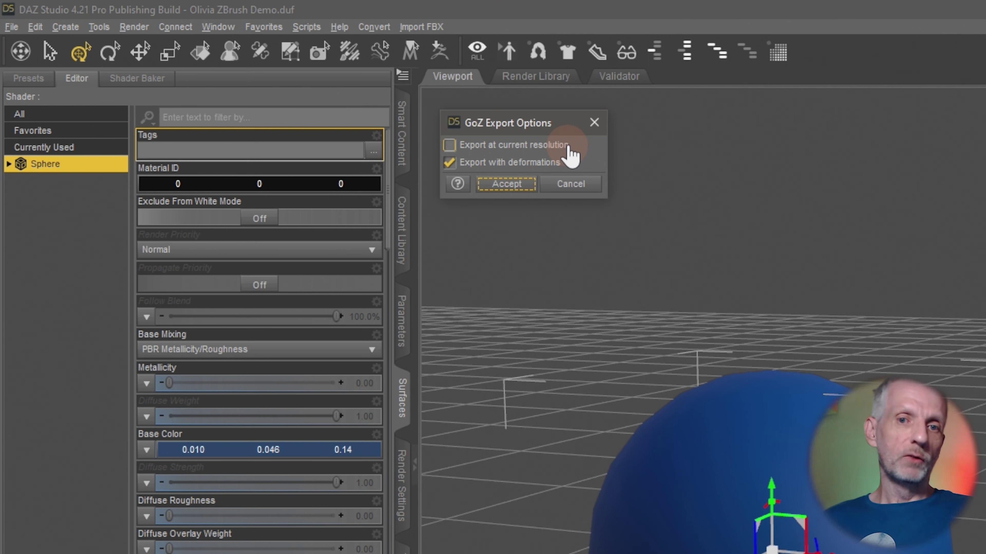
left_click(561, 163)
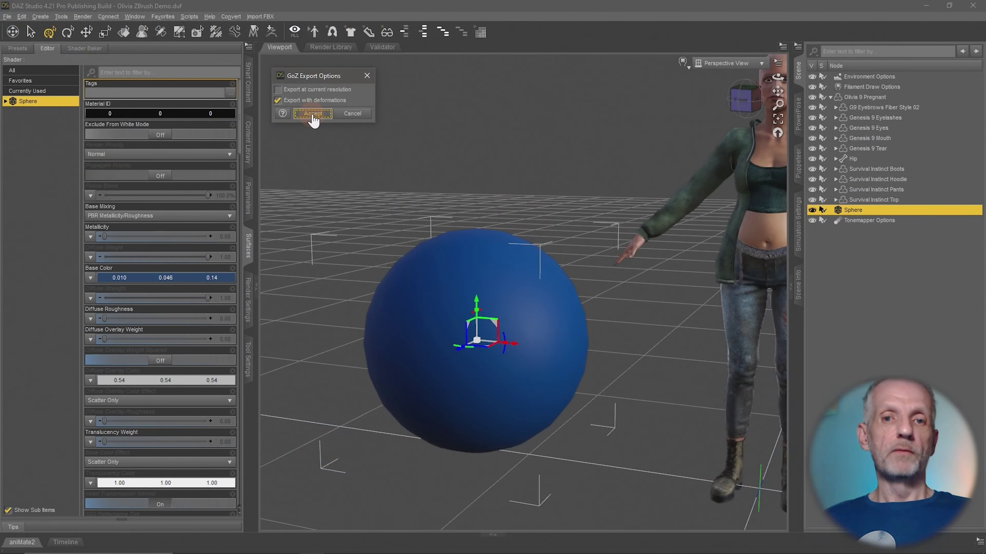
left_click(312, 113)
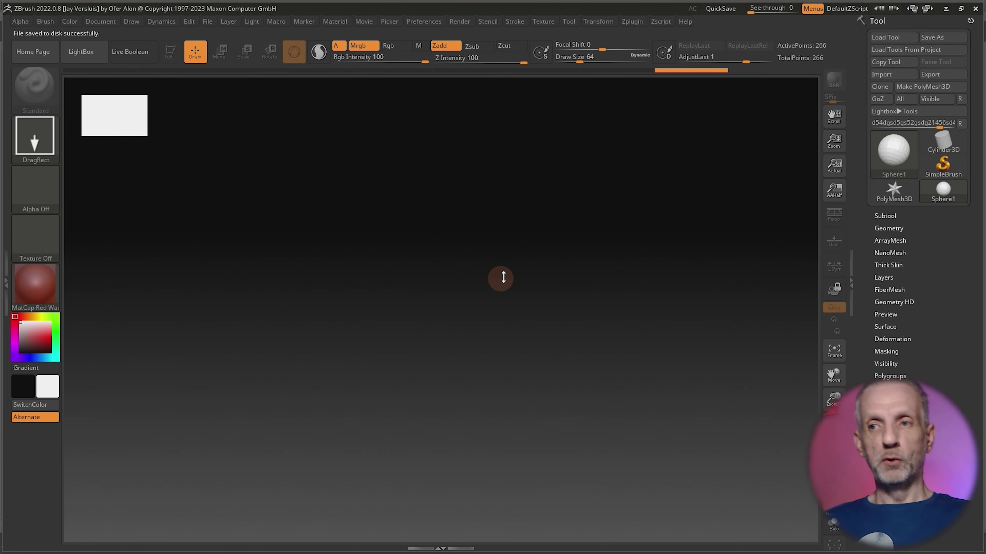
Show the LightBox project browser in ZBrush and hide it again to clear the canvas
key("comma")
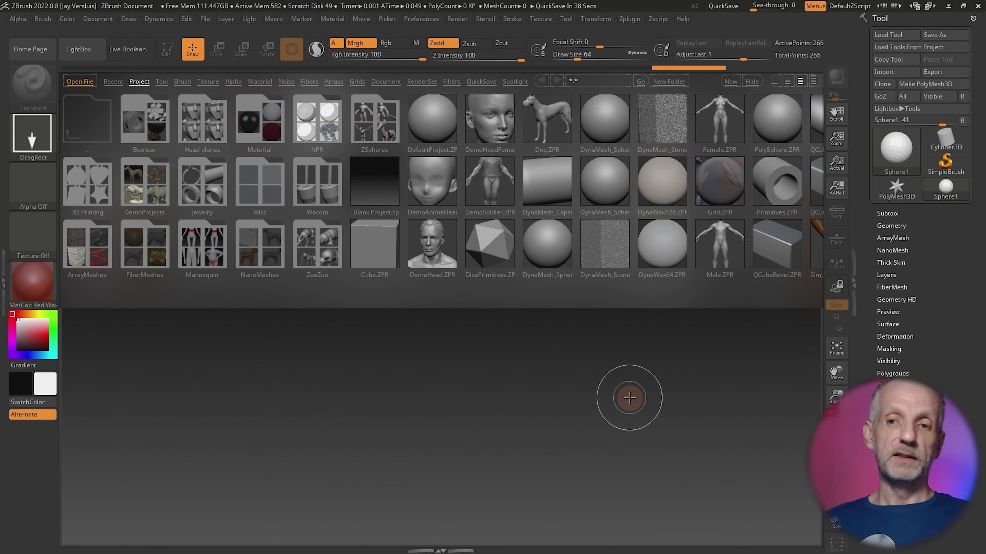
key("comma")
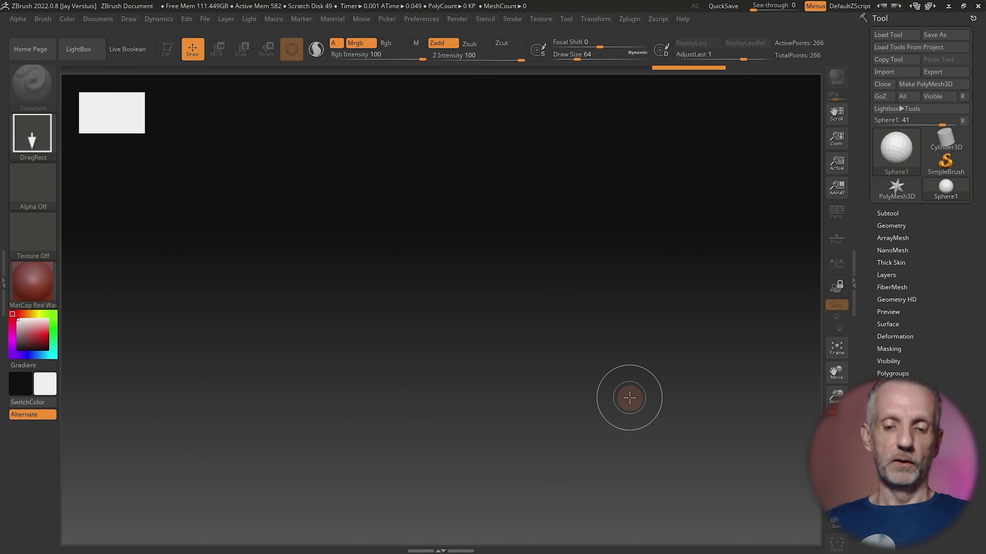
key("comma")
key("comma")
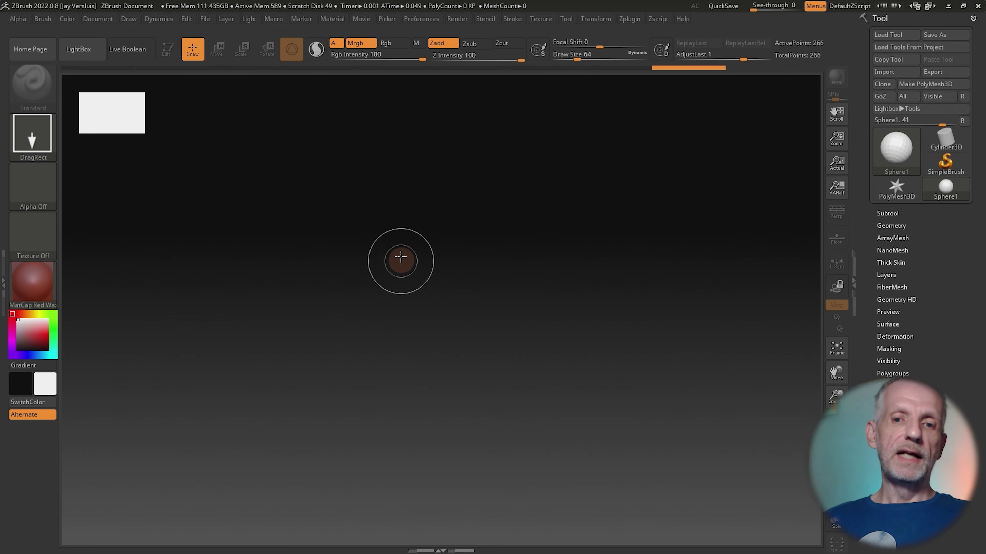
Draw the imported sphere onto the canvas, enter Edit mode and frame the model
left_click_drag(293, 262, 331, 272)
mouse_move(450, 349)
left_mouse_down()
mouse_move(483, 412)
mouse_move(528, 383)
mouse_move(448, 403)
mouse_move(410, 459)
left_mouse_up()
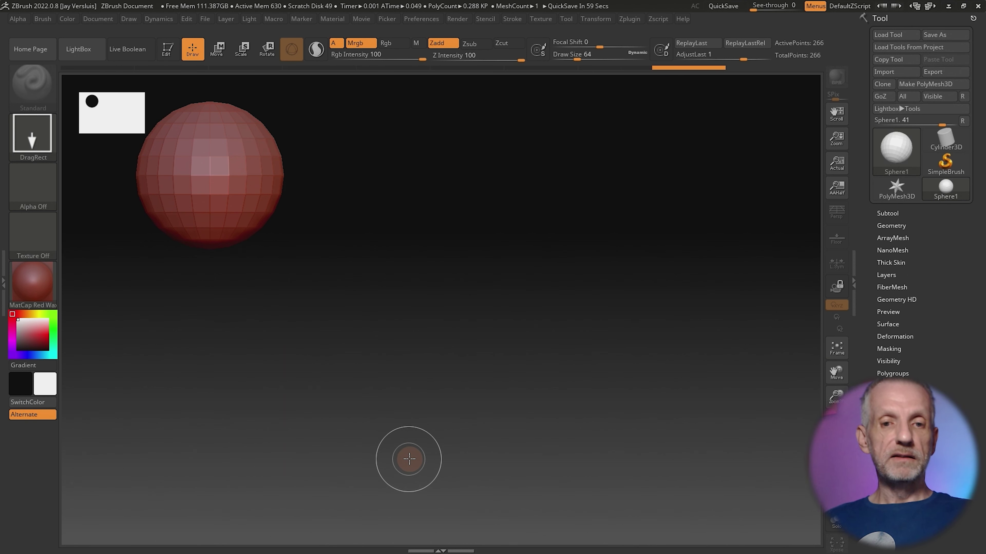
key("t")
key("f")
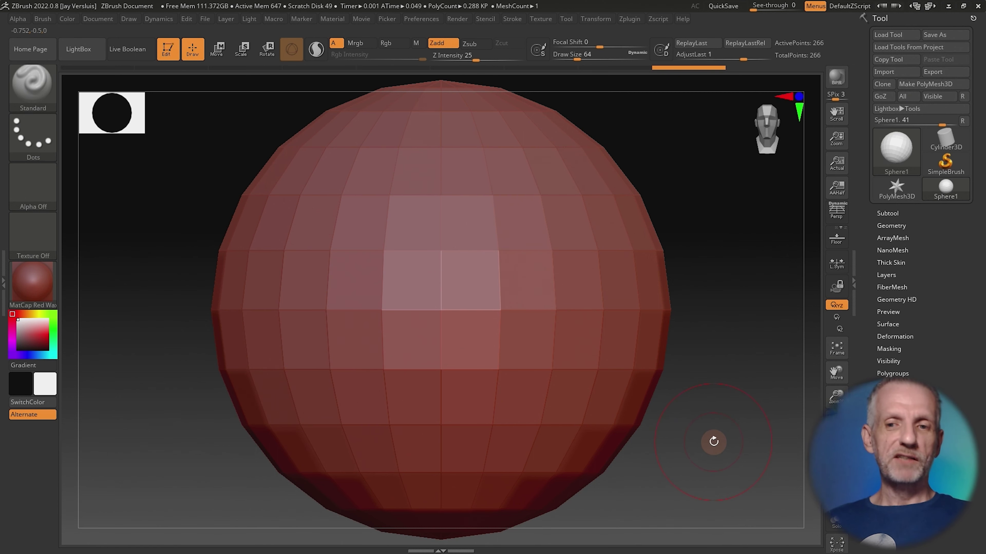
Sculpt raised areas on the front and side of the sphere with the Standard brush at draw size 64
left_click_drag(714, 443, 698, 289)
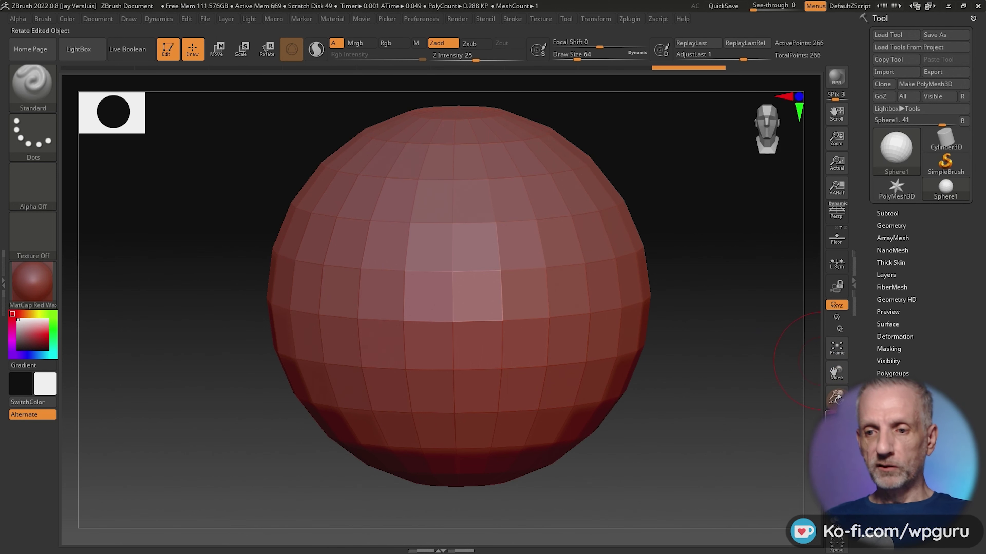
left_click_drag(837, 417, 839, 429)
mouse_move(708, 416)
left_mouse_down("alt")
mouse_move(690, 411)
mouse_move(652, 431)
left_mouse_up("alt")
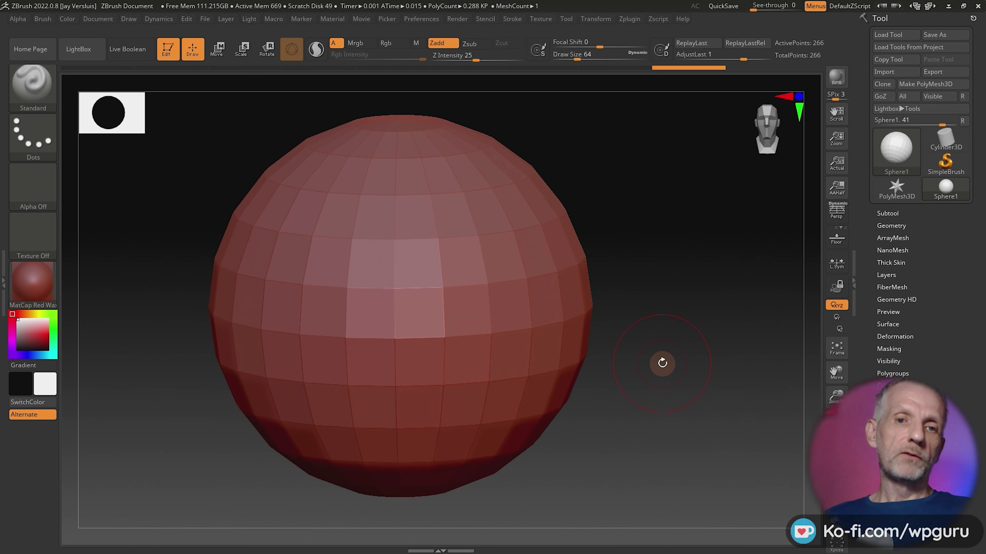
mouse_move(512, 218)
left_mouse_down()
mouse_move(451, 249)
mouse_move(466, 264)
mouse_move(485, 252)
mouse_move(515, 293)
mouse_move(517, 322)
mouse_move(482, 311)
mouse_move(464, 274)
left_mouse_up()
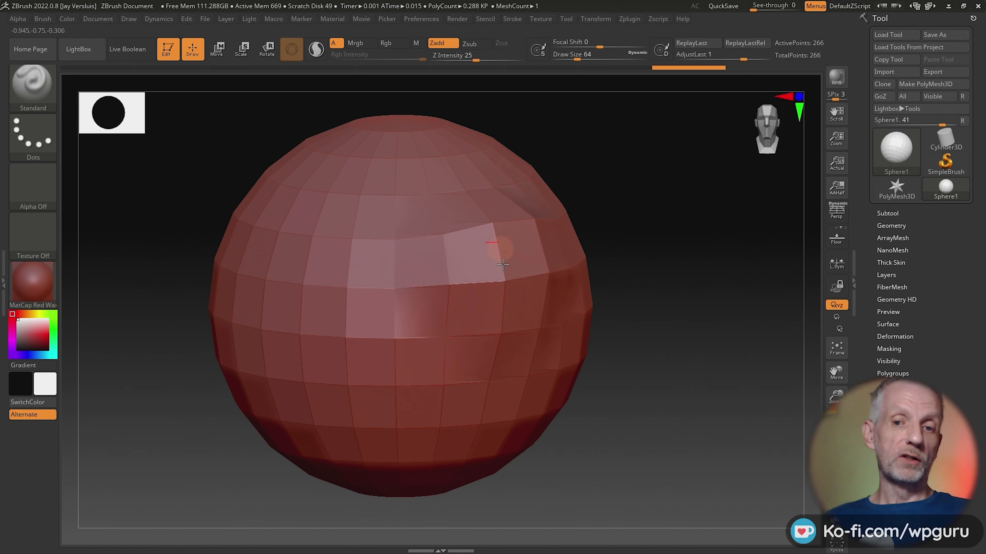
left_click_drag(639, 327, 677, 330)
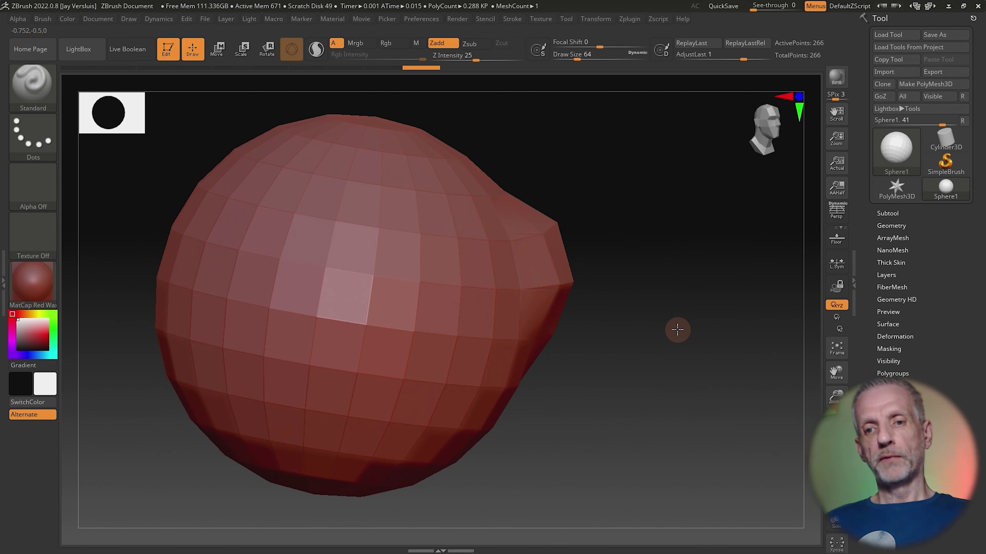
mouse_move(424, 275)
left_mouse_down()
mouse_move(366, 236)
mouse_move(417, 260)
mouse_move(352, 253)
mouse_move(337, 330)
mouse_move(352, 323)
mouse_move(375, 275)
mouse_move(379, 303)
left_mouse_up()
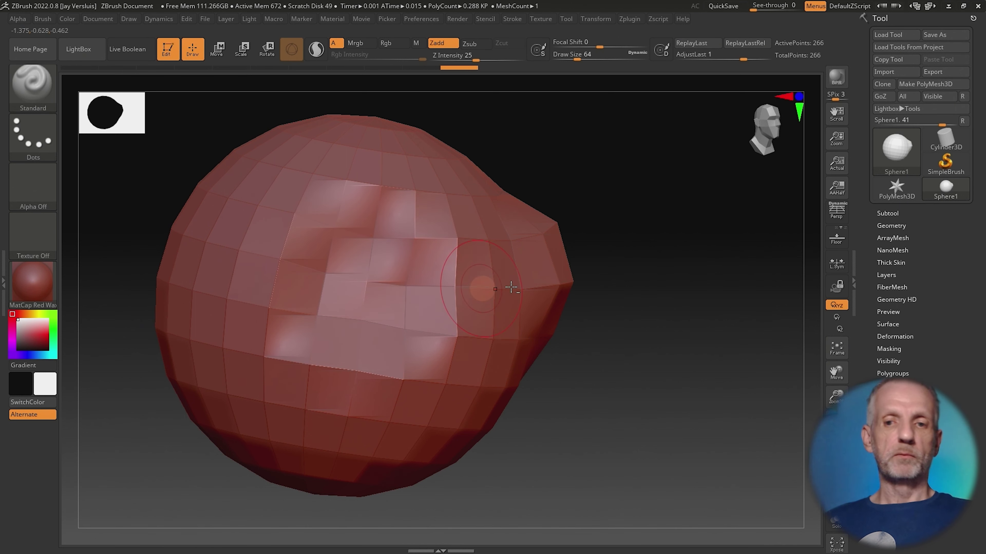
mouse_move(561, 243)
left_mouse_down()
mouse_move(550, 264)
mouse_move(640, 308)
mouse_move(607, 323)
mouse_move(434, 319)
left_mouse_up()
mouse_move(372, 307)
left_mouse_down()
mouse_move(348, 273)
mouse_move(359, 282)
mouse_move(356, 256)
mouse_move(378, 246)
mouse_move(365, 272)
mouse_move(372, 299)
left_mouse_up()
mouse_move(683, 311)
left_mouse_down()
mouse_move(613, 287)
mouse_move(628, 318)
mouse_move(594, 282)
left_mouse_up()
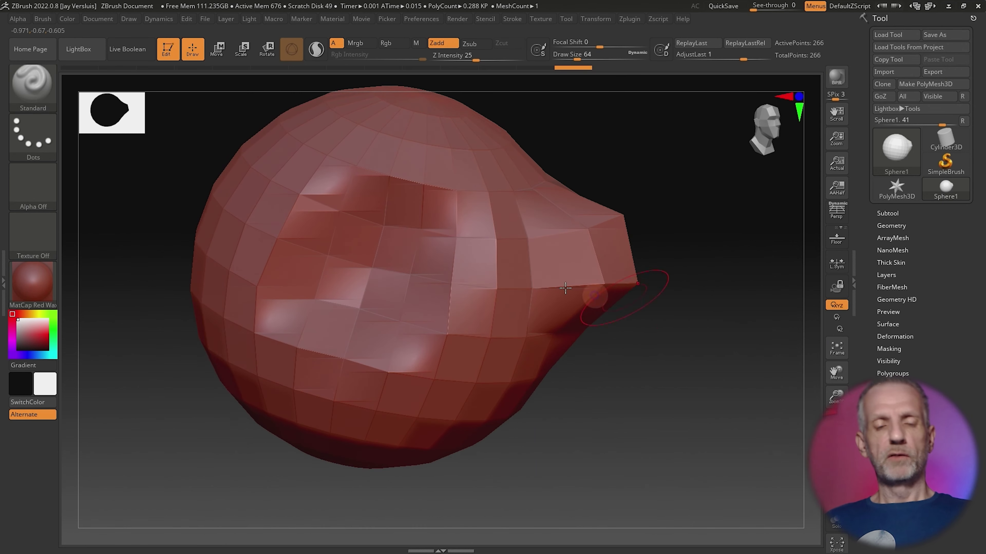
Pull the sphere's side bulge outward into a long spout with the Move brush, enlarging the draw size to about 197
key("b")
key("m")
key("v")
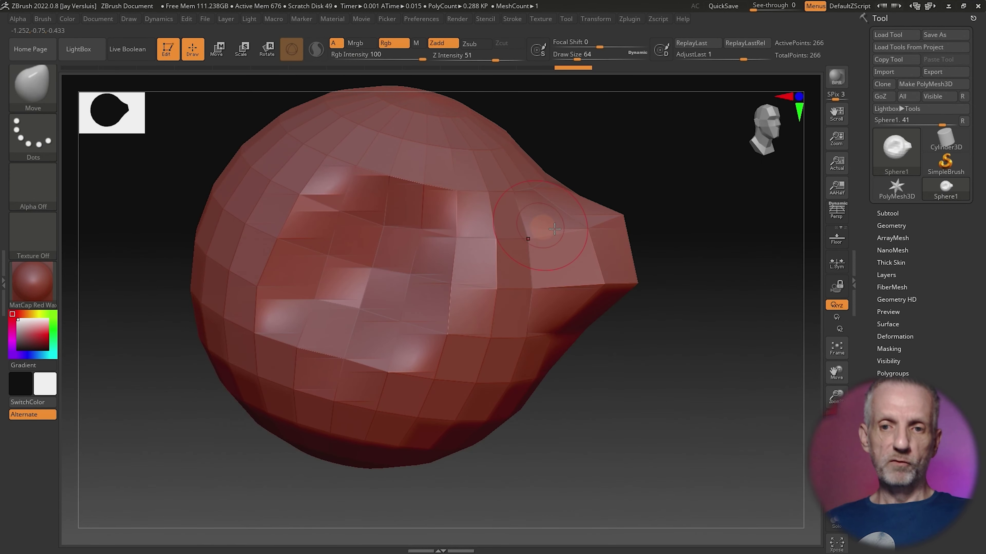
left_click_drag(604, 236, 775, 231)
key("space")
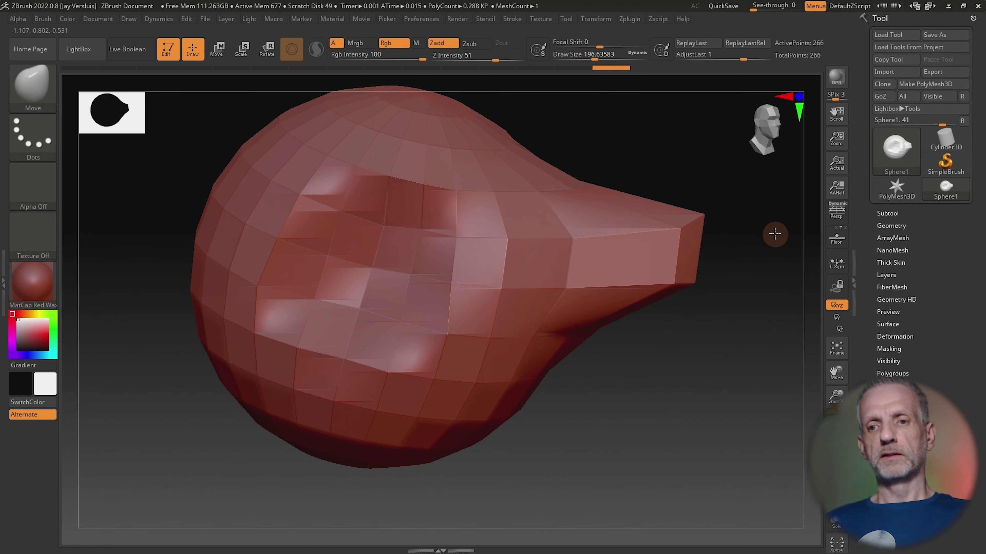
mouse_move(625, 222)
left_mouse_down()
mouse_move(803, 144)
mouse_move(612, 266)
mouse_move(640, 241)
mouse_move(610, 257)
mouse_move(638, 352)
mouse_move(579, 378)
left_mouse_up()
mouse_move(579, 379)
right_mouse_down()
mouse_move(737, 388)
mouse_move(586, 408)
mouse_move(606, 436)
mouse_move(600, 405)
right_mouse_up()
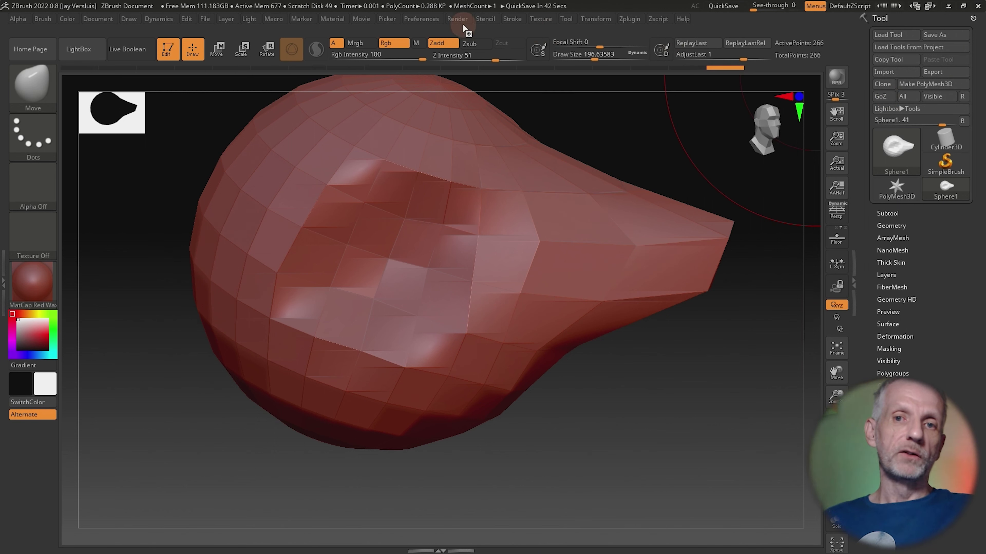
Set the GoZ preference path for DAZStudio64 to the DAZStudio4 Publishing Build executable
left_click(436, 21)
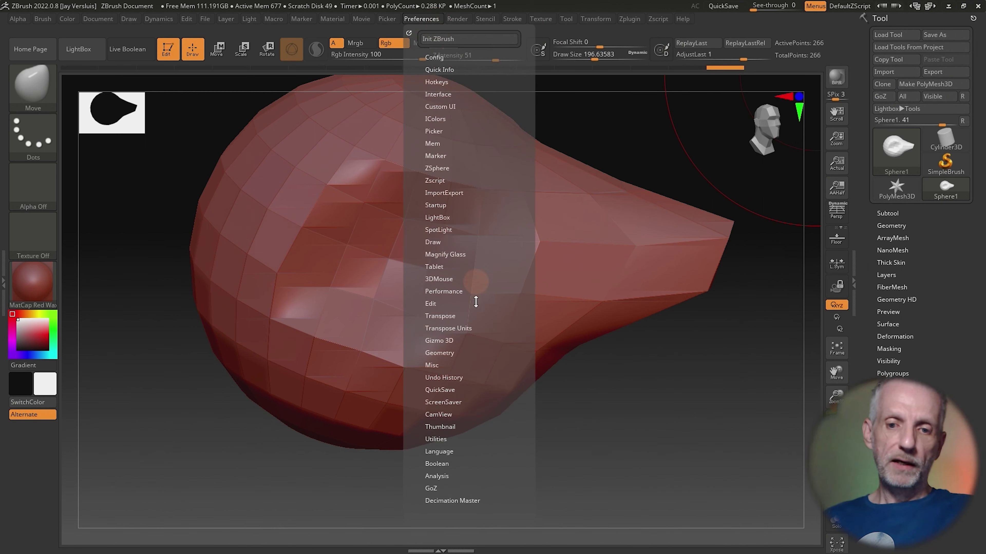
left_click(437, 490)
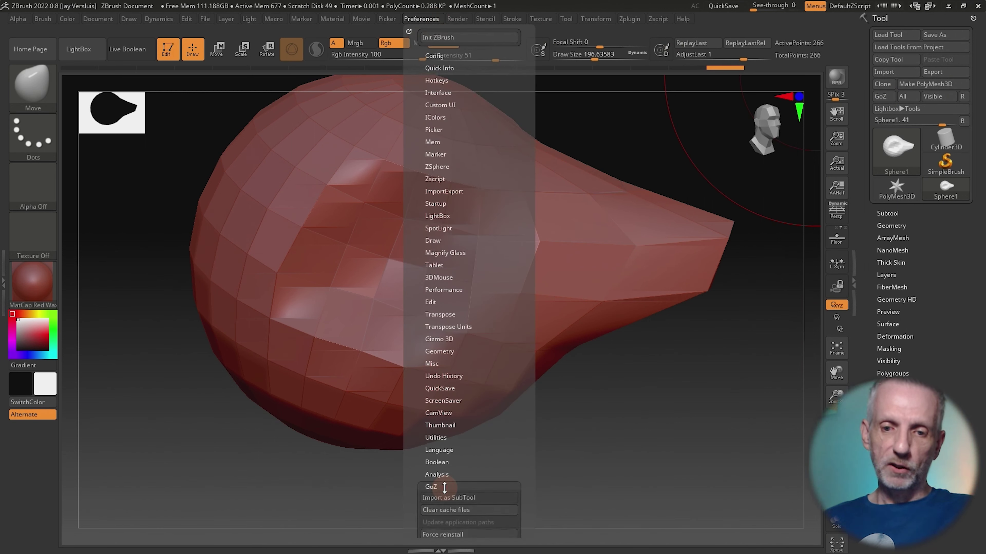
left_click_drag(438, 491, 453, 390)
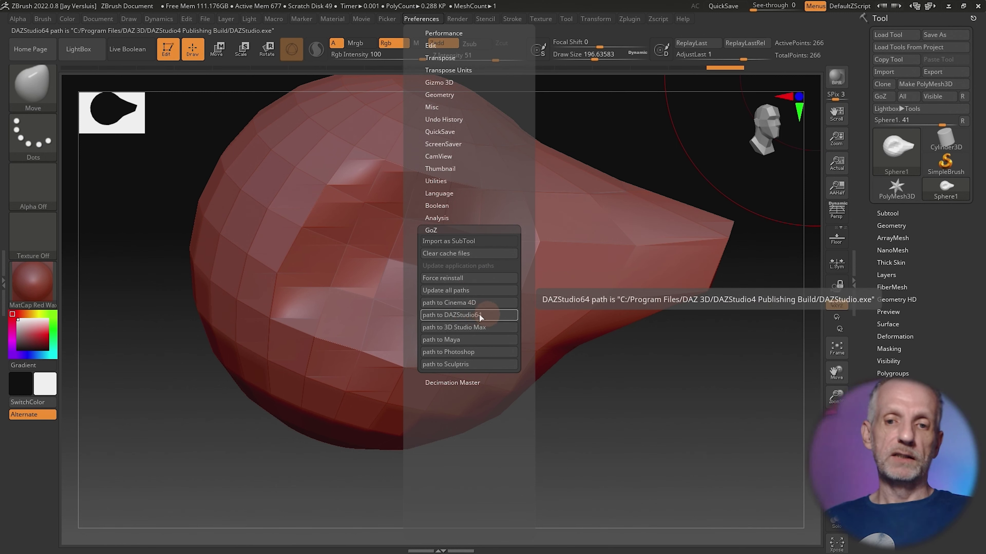
left_click(496, 317)
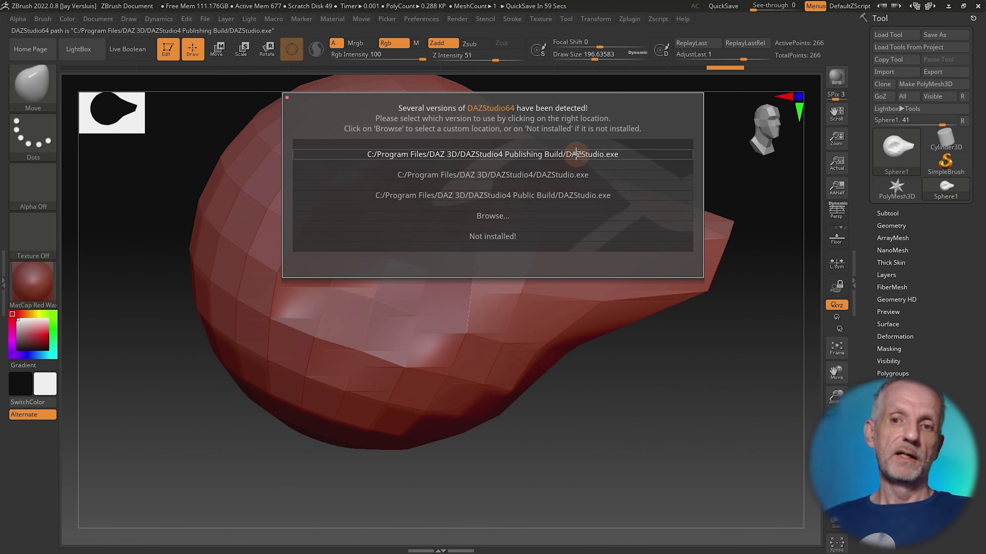
left_click(576, 154)
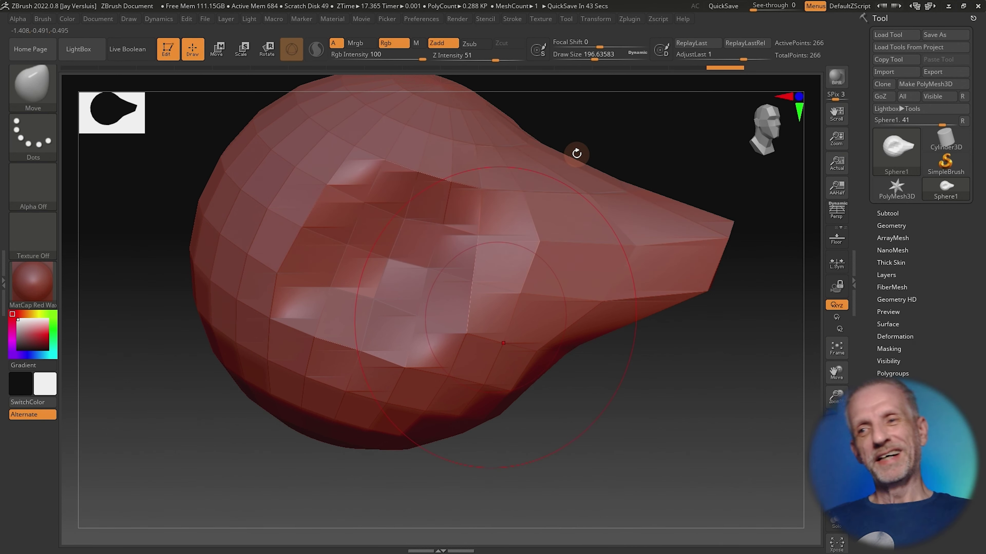
Send the sculpted sphere back to DAZ Studio with GoZ and accept the geometry update as a new morph named ZBrush Morph
left_click(881, 97)
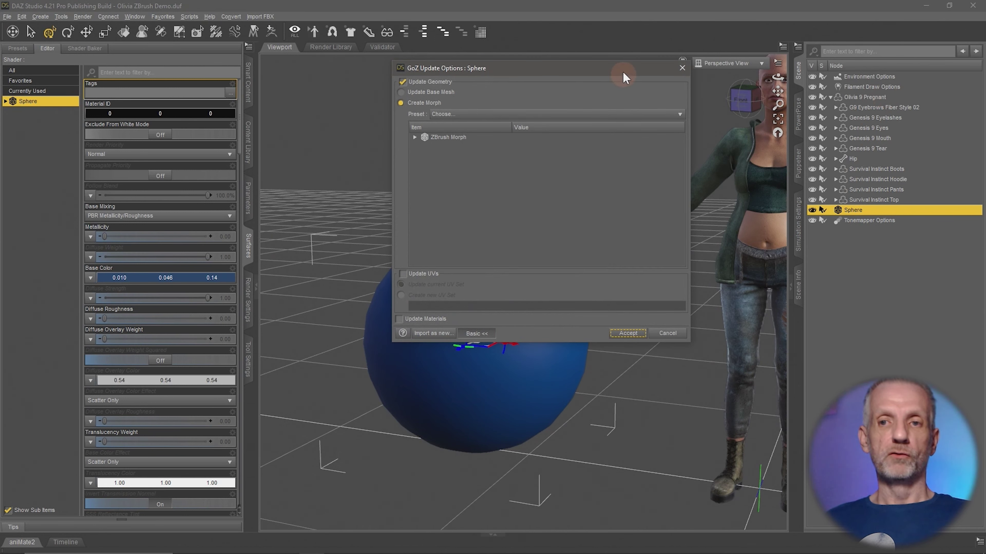
left_click_drag(621, 71, 486, 62)
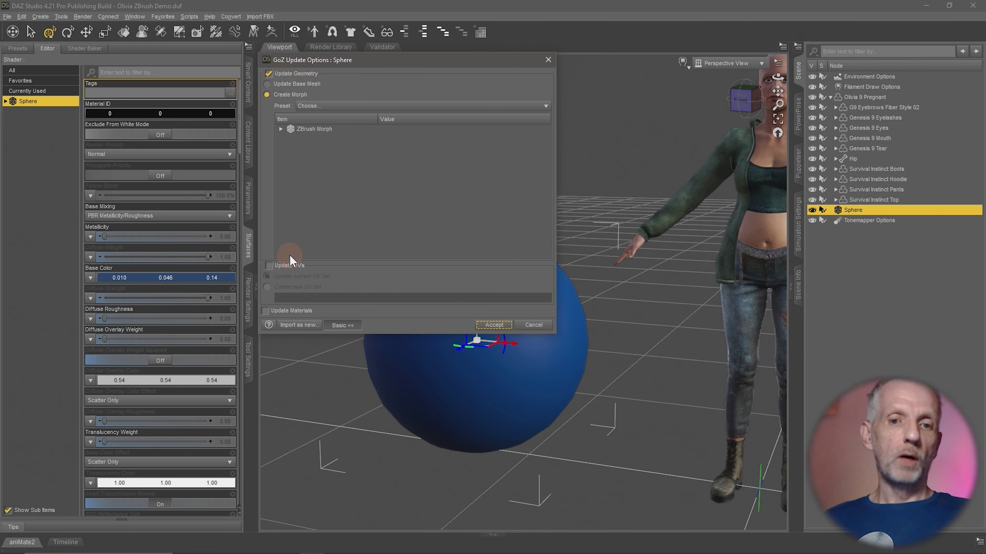
left_click(325, 86)
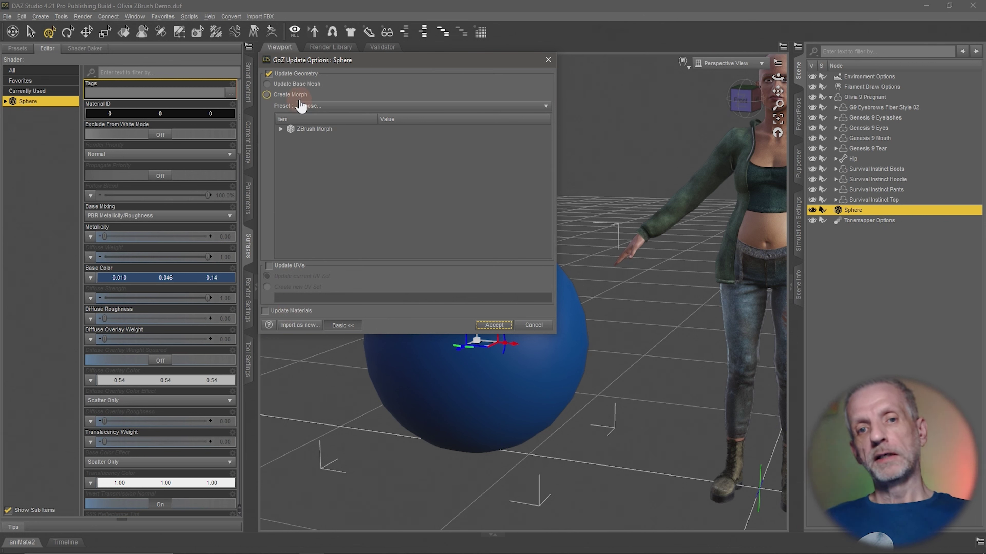
left_click(295, 97)
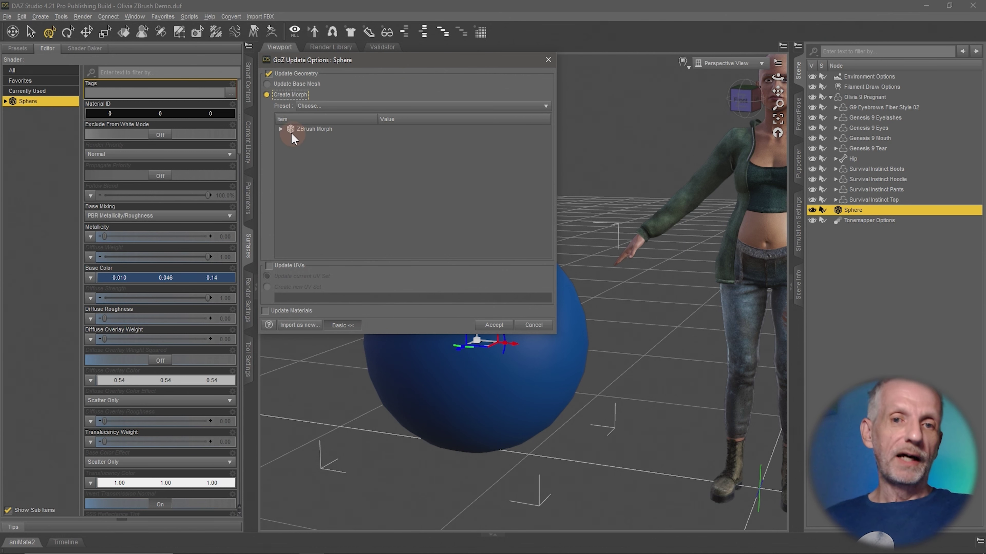
left_click(281, 130)
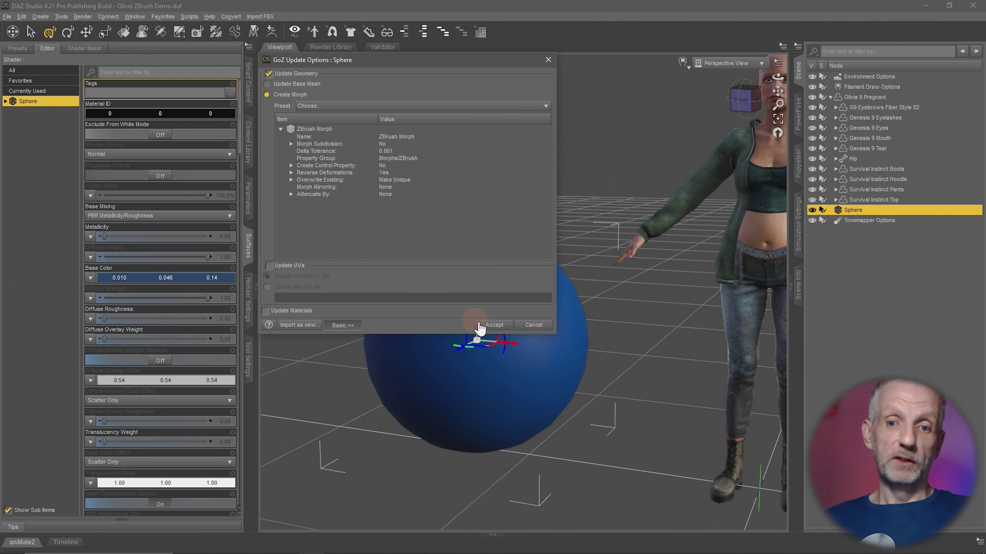
left_click(495, 325)
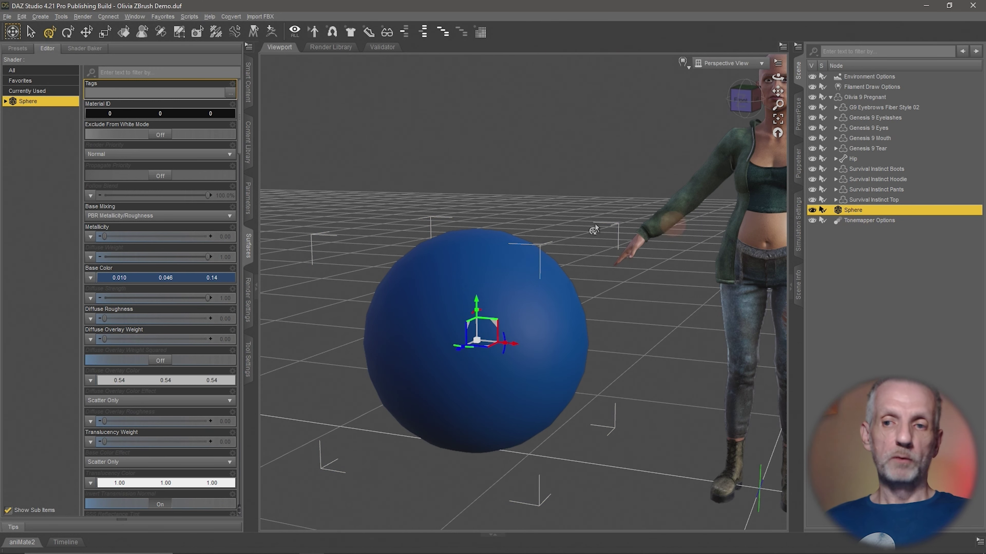
Set the sphere's ZBrush Morph parameter to 100% to apply the sculpted shape
left_click(248, 198)
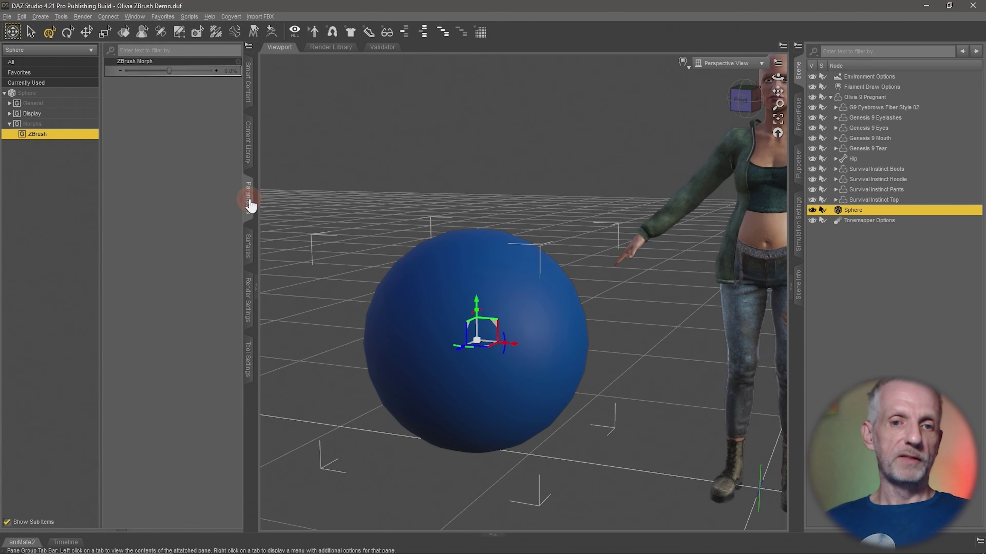
left_click(55, 123)
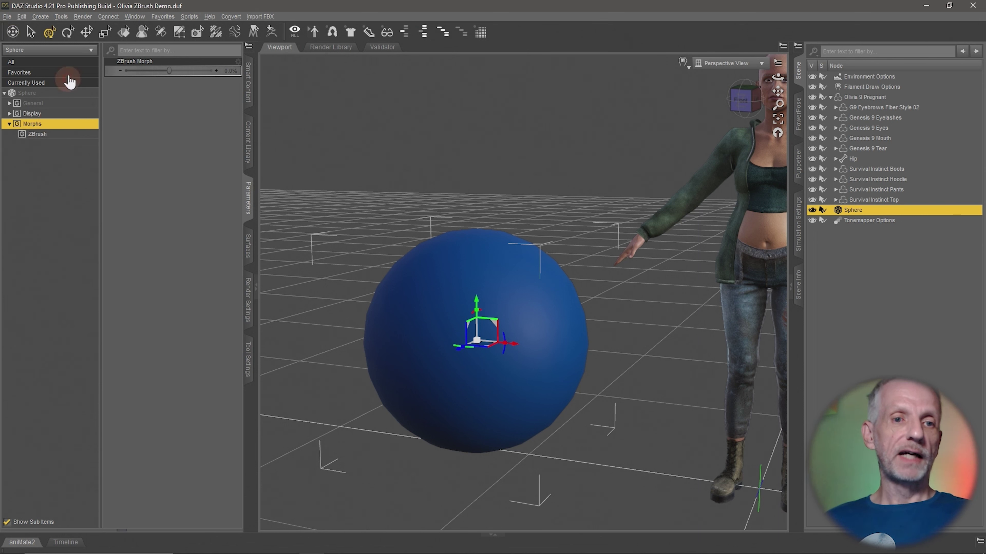
left_click(67, 135)
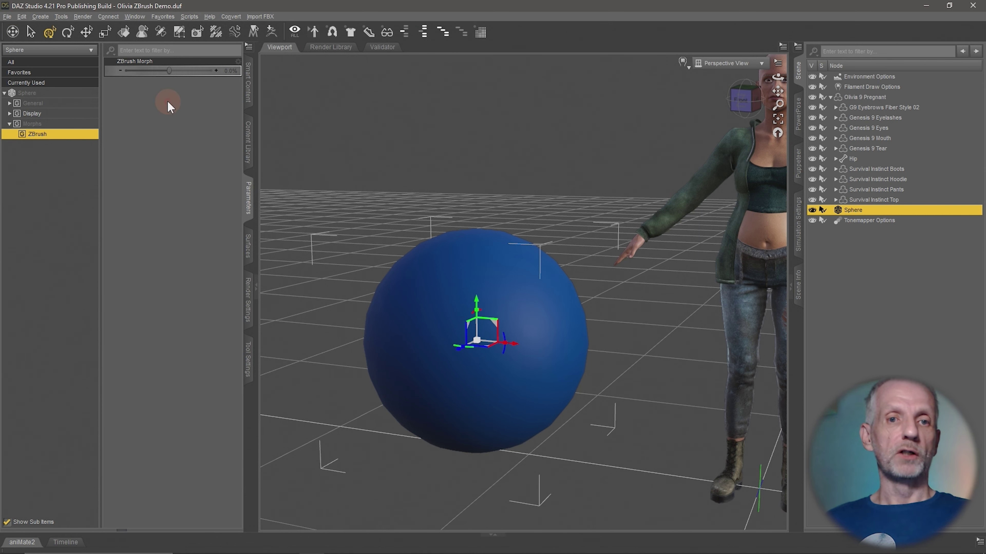
left_click_drag(171, 72, 216, 72)
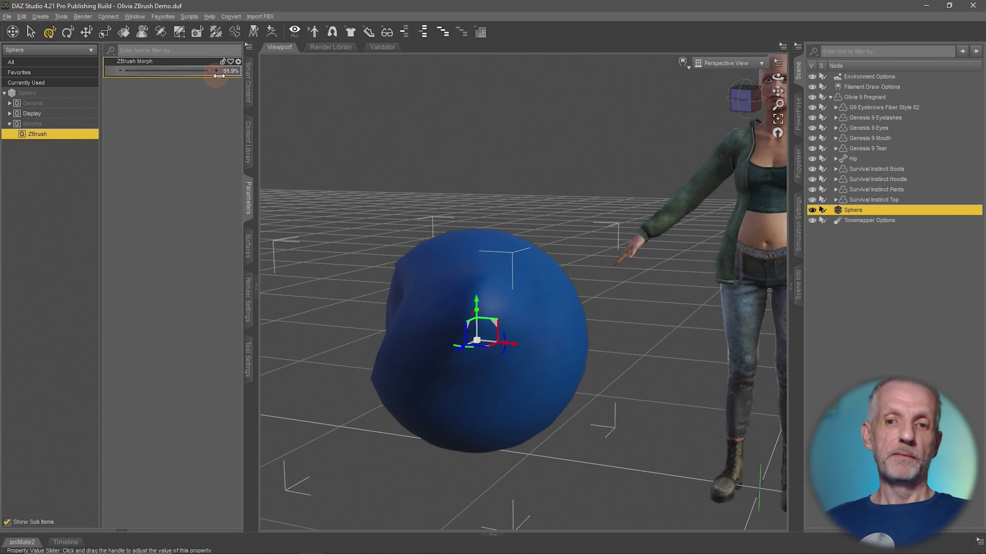
mouse_move(385, 216)
left_mouse_down("alt")
mouse_move(404, 214)
mouse_move(367, 221)
mouse_move(418, 218)
mouse_move(373, 222)
left_mouse_up("alt")
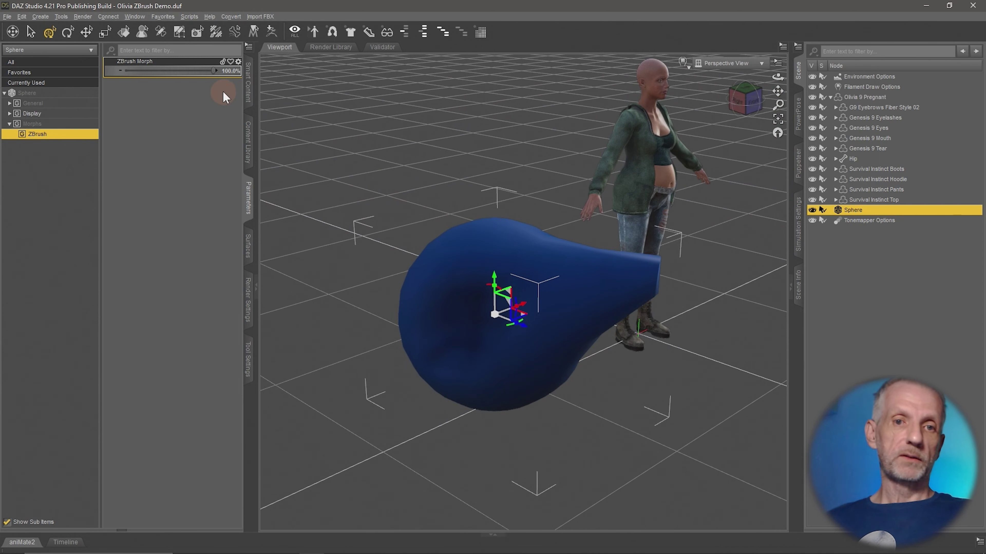
left_click_drag(213, 71, 232, 72)
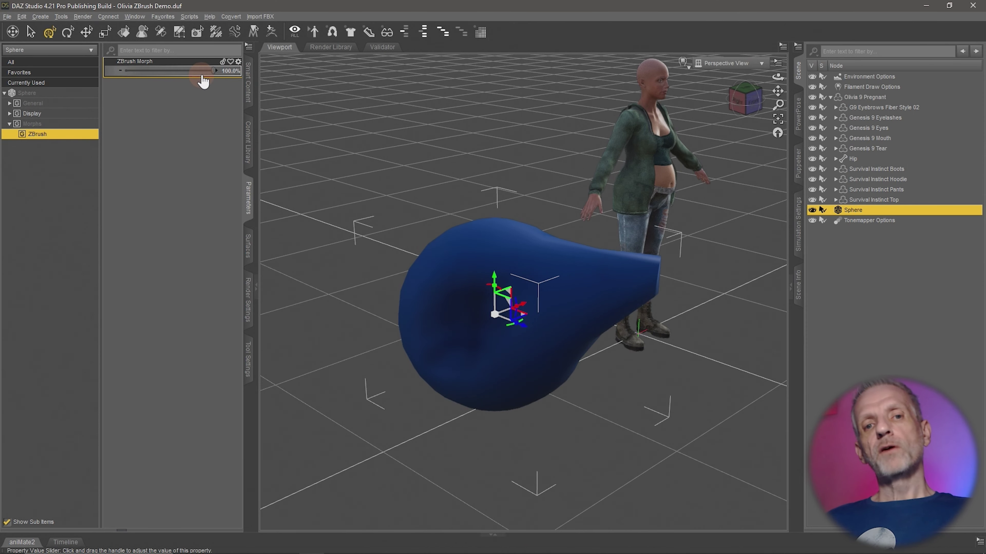
left_click_drag(374, 205, 440, 205, "alt")
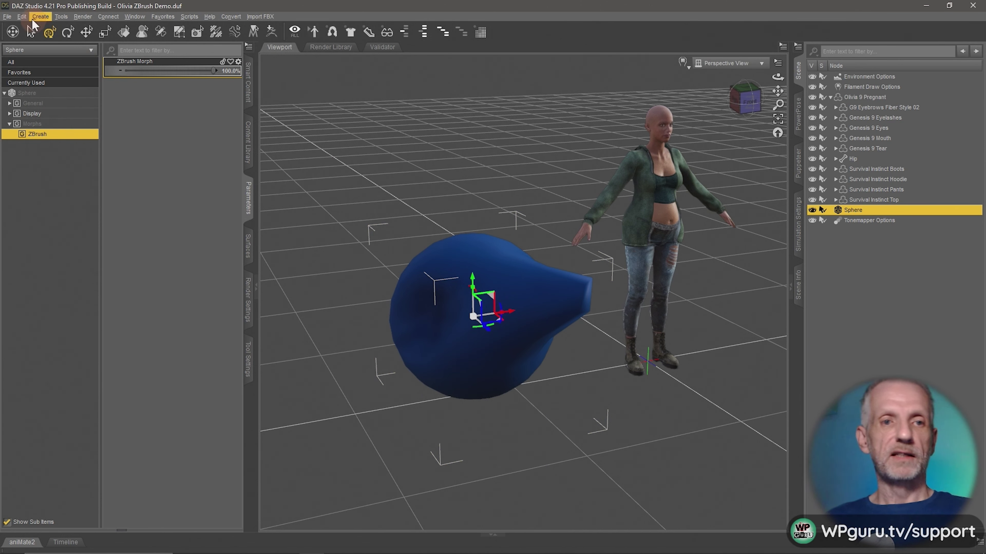
left_click(23, 17)
mouse_move(50, 97)
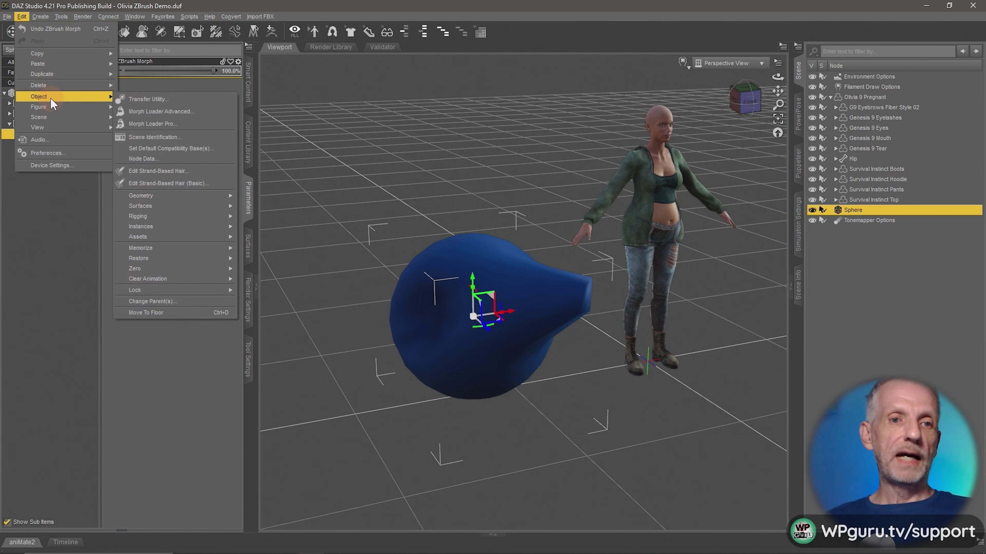
mouse_move(205, 197)
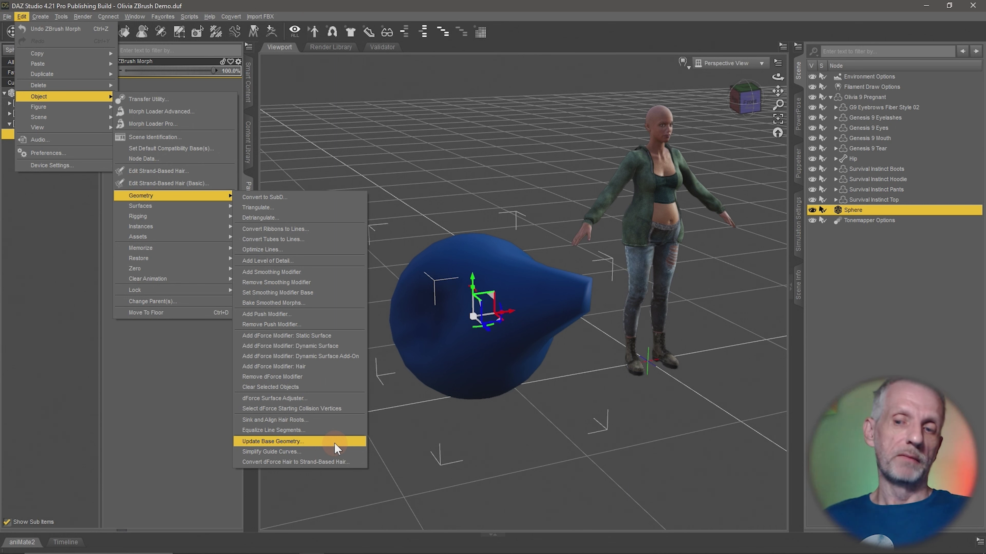
left_click(637, 13)
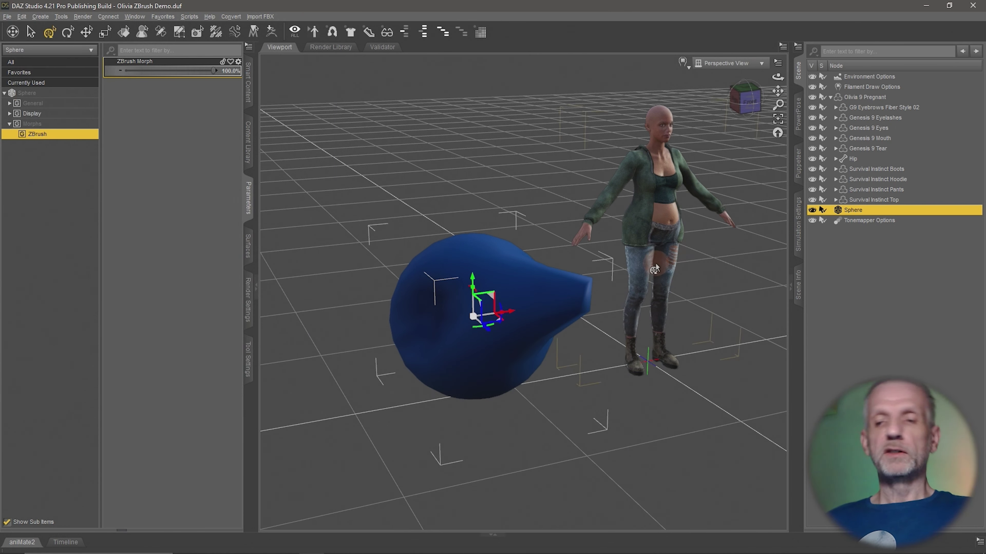
left_click_drag(654, 269, 661, 288, "alt")
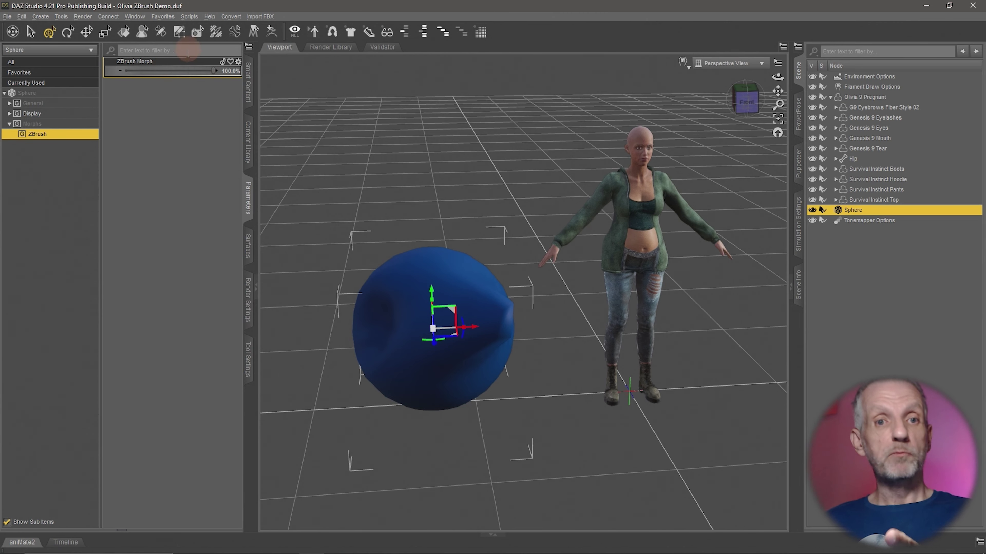
left_click_drag(541, 339, 537, 349)
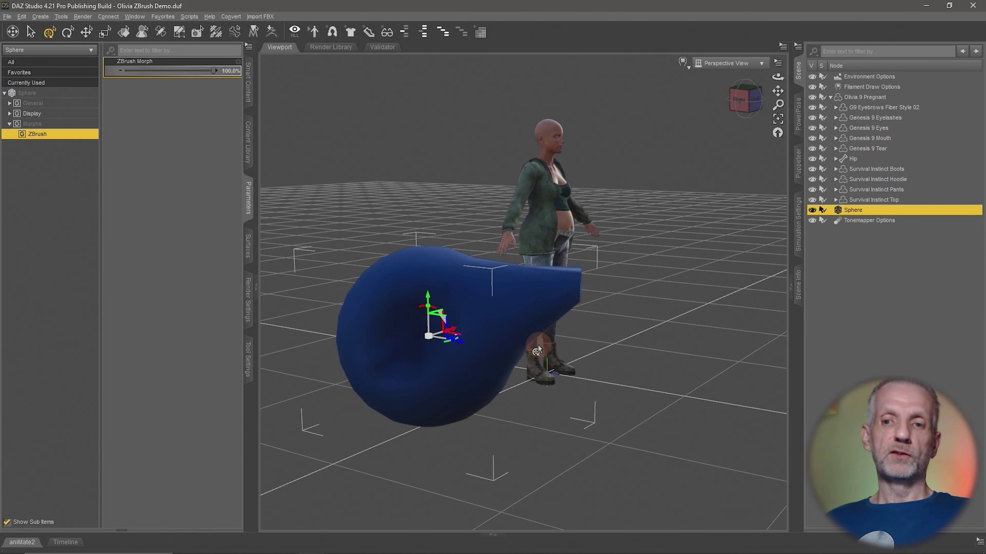
Switch to ZBrush and pull the side opposite the spout outward into a second broad spout with the Move brush
key("alt+Tab")
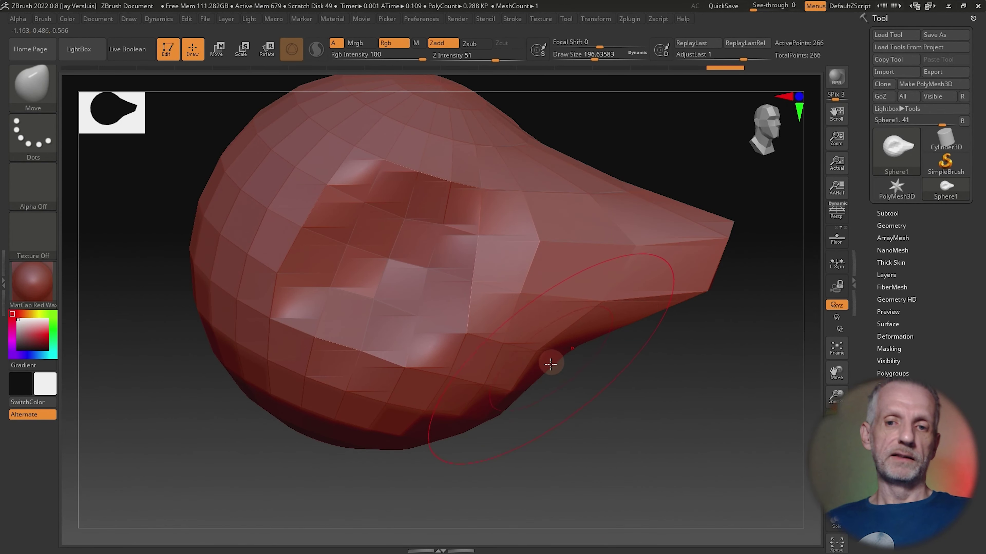
right_click_drag(550, 363, 485, 279, "ctrl")
right_click_drag(351, 218, 293, 255)
left_click_drag(215, 245, 90, 220)
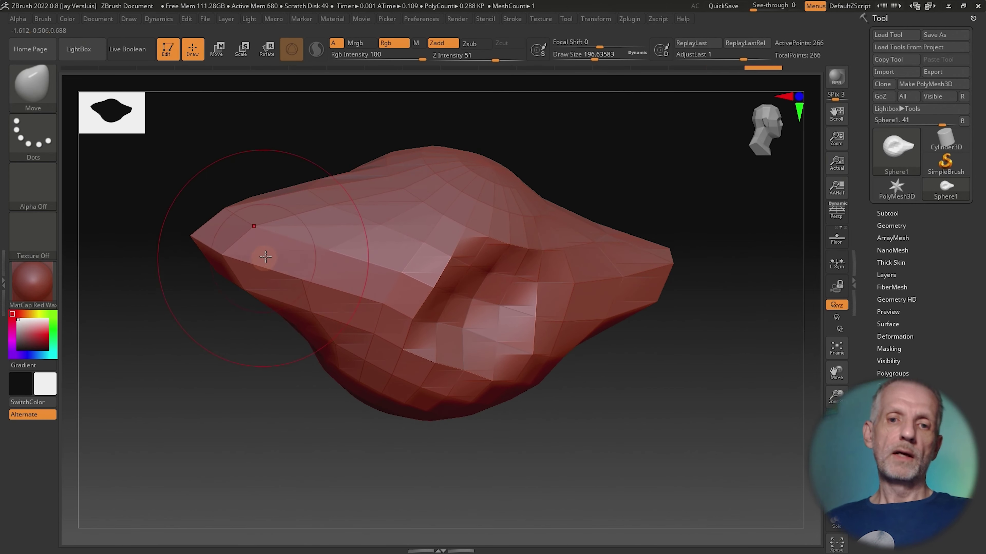
left_click_drag(190, 238, 154, 231)
right_click_drag(419, 409, 351, 280)
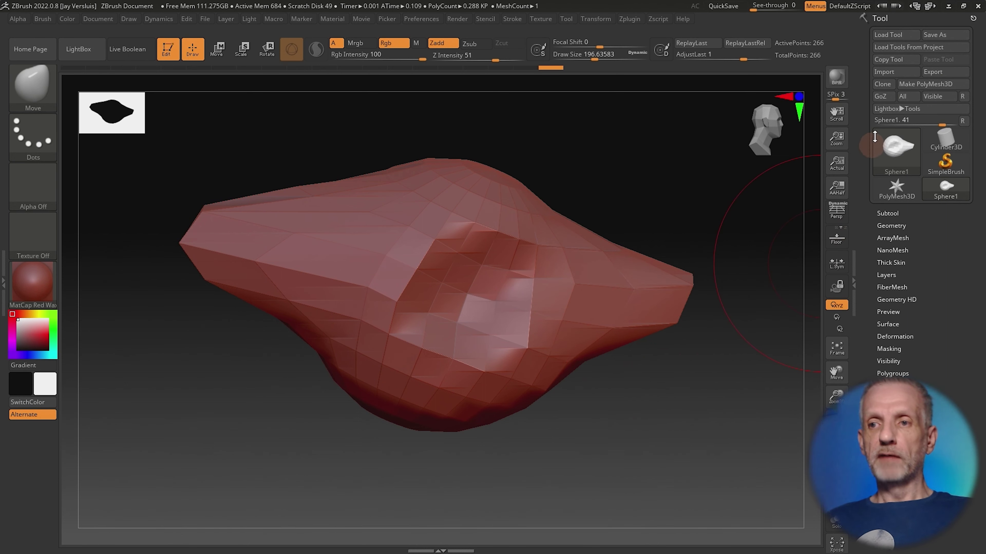
Send the reshaped sphere to DAZ Studio with GoZ and accept it as a new morph named ZBrush Morph 1
left_click(881, 97)
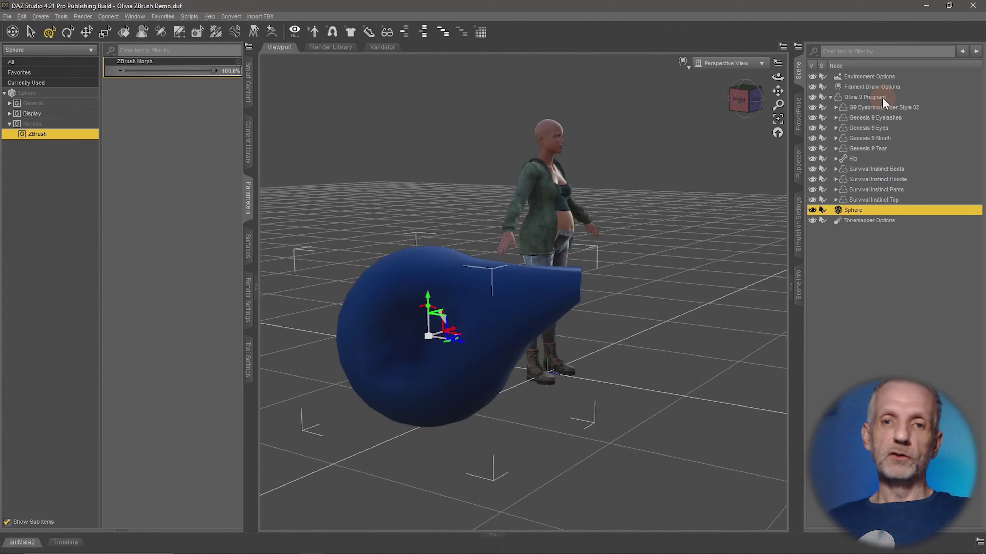
left_click(326, 91)
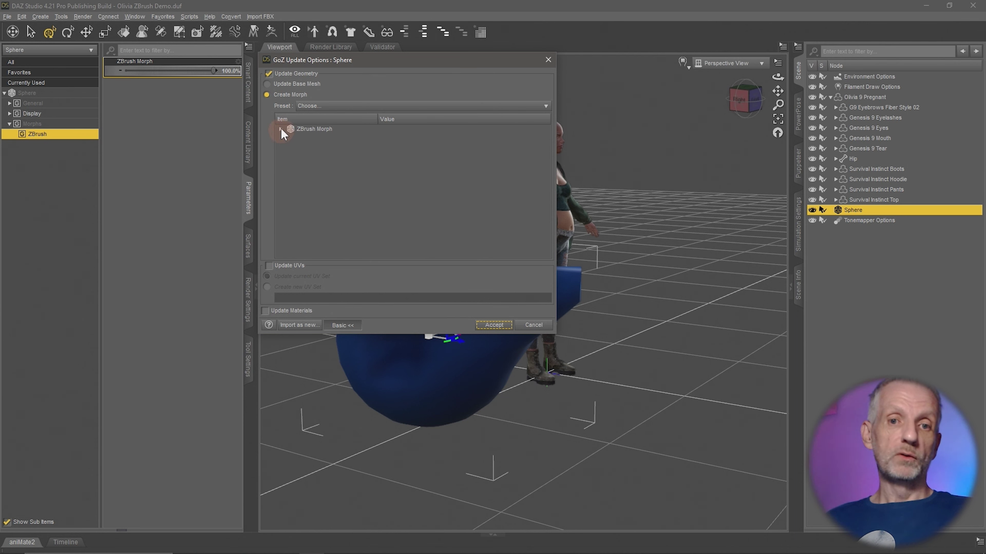
left_click(280, 129)
left_click(412, 138)
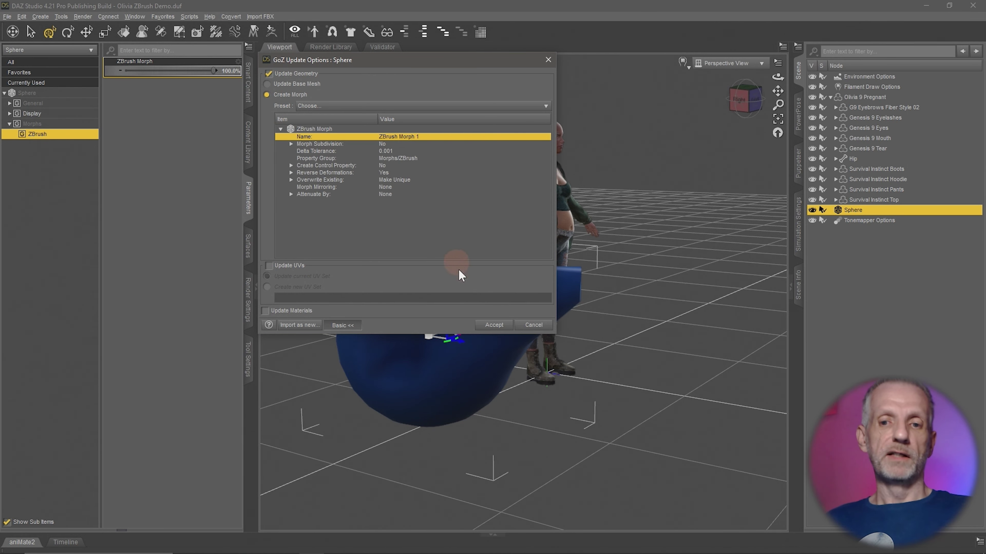
left_click(497, 325)
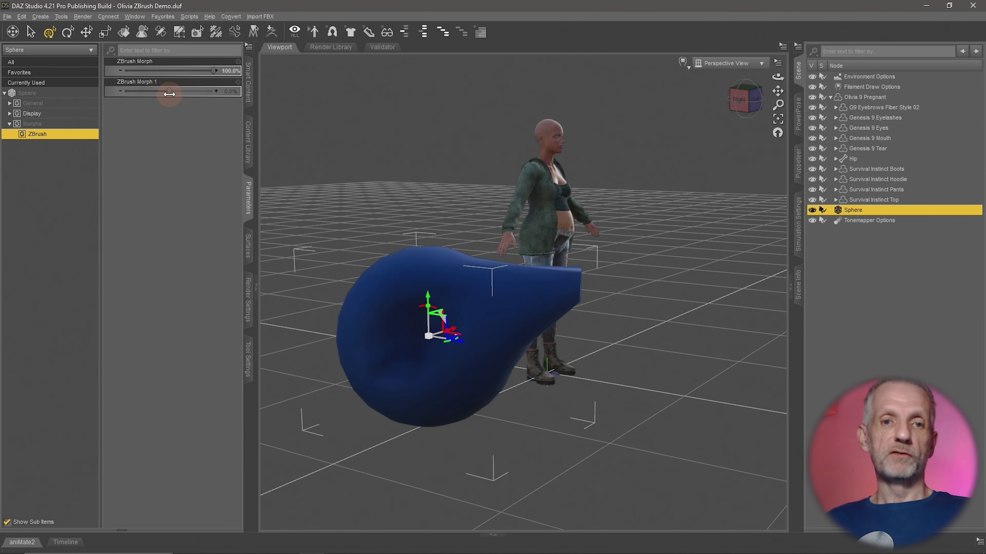
Return ZBrush Morph to 0%, and resend the sculpt from ZBrush with GoZ using the Update Base Mesh option
left_click_drag(170, 94, 167, 71)
key("alt+Tab")
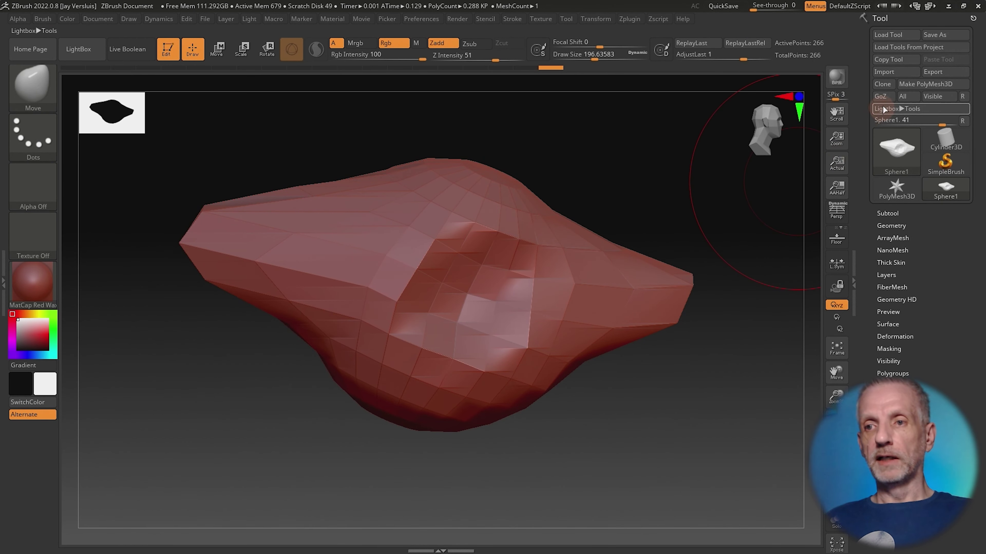
left_click(880, 97)
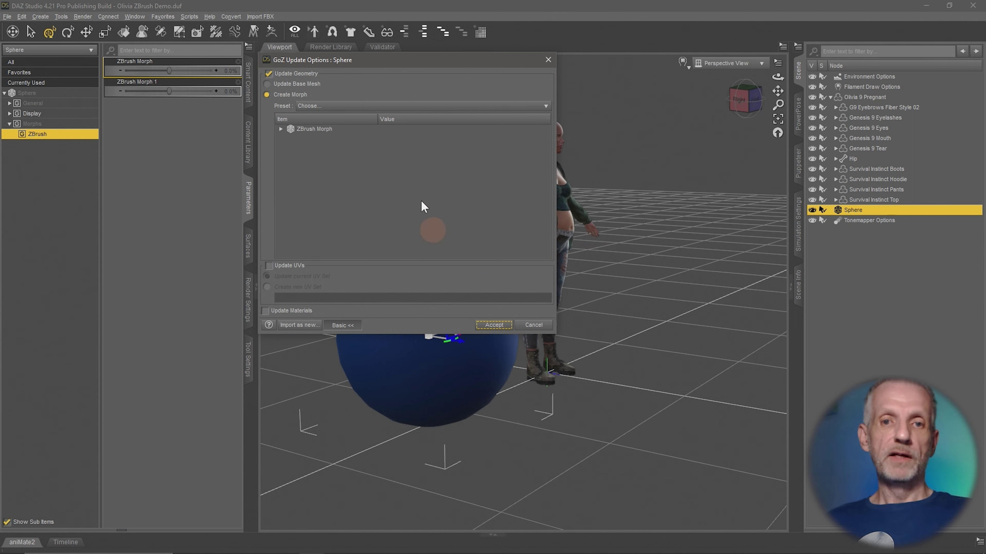
left_click(463, 299)
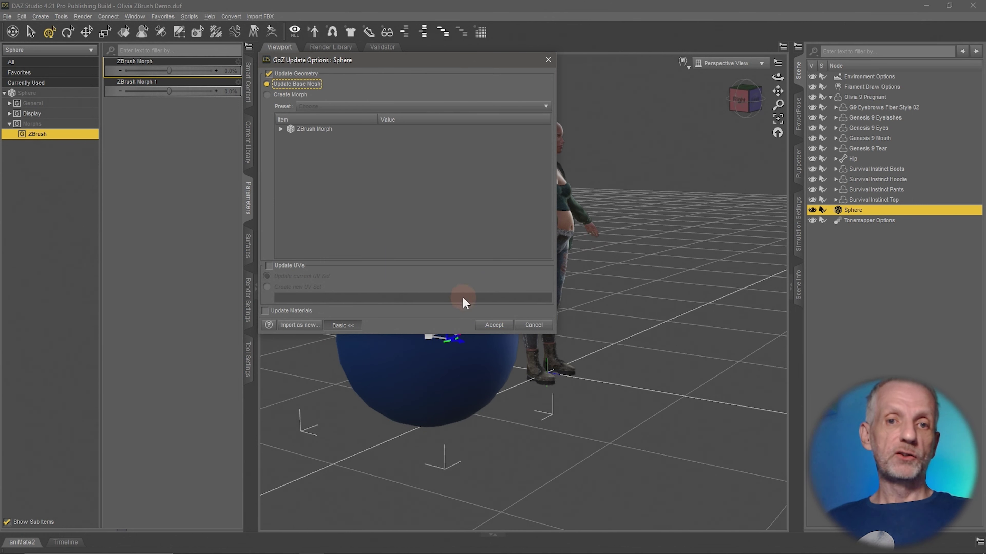
left_click(493, 326)
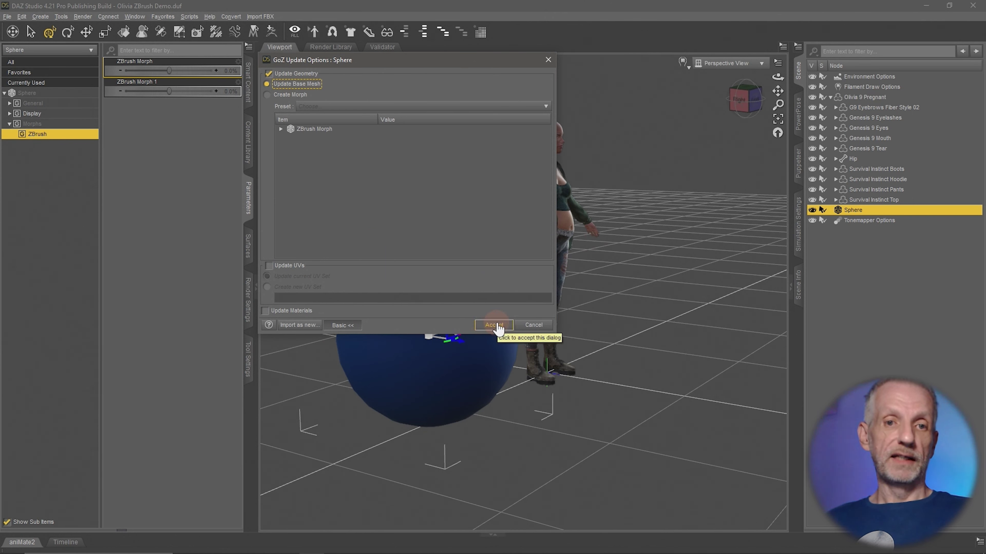
left_click_drag(477, 454, 585, 456)
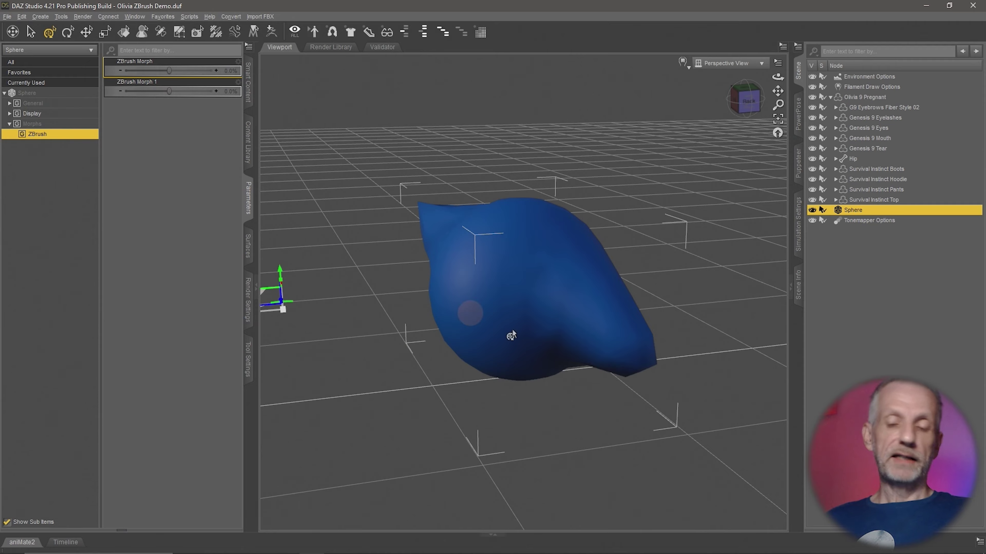
left_click_drag(549, 348, 469, 326)
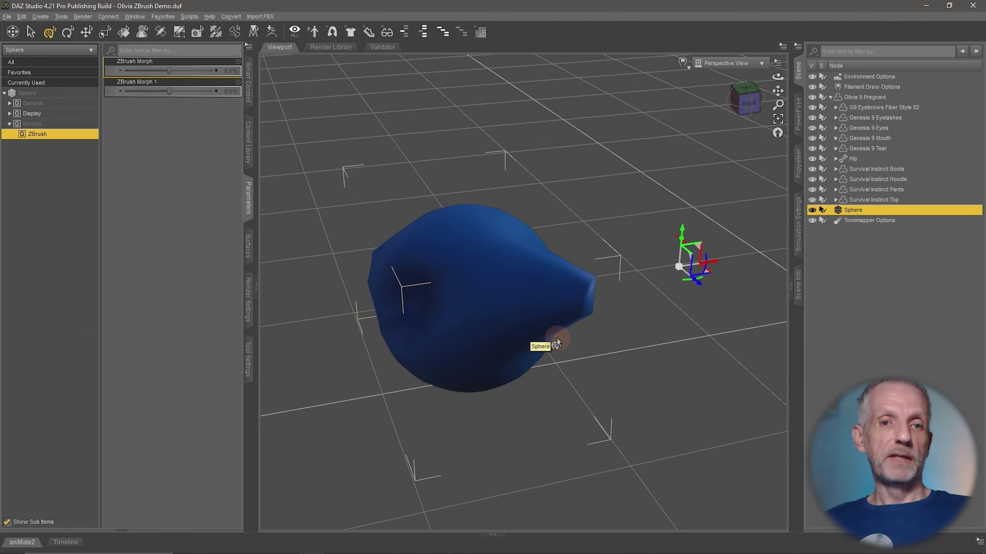
mouse_move(546, 338)
left_mouse_down()
mouse_move(513, 337)
mouse_move(557, 330)
mouse_move(530, 335)
mouse_move(559, 342)
left_mouse_up()
scroll(607, 266, "up", 5)
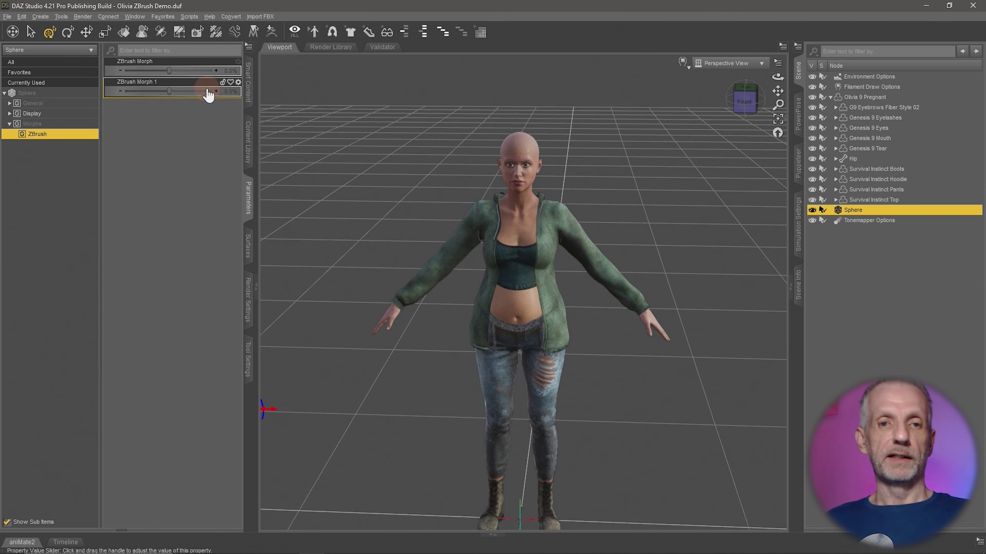
left_click_drag(432, 352, 432, 363, "alt")
right_click_drag(520, 233, 530, 301, "alt")
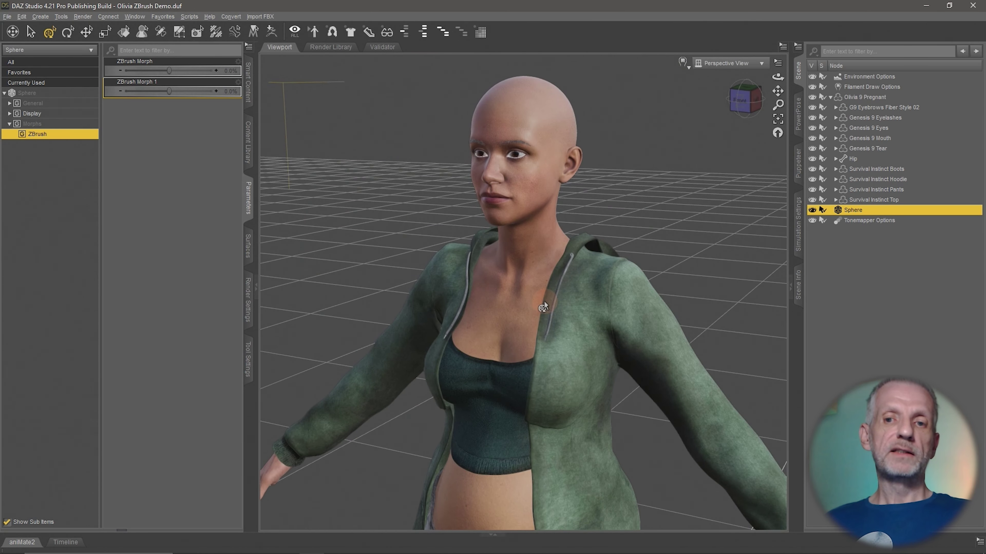
left_click_drag(539, 306, 542, 308, "alt")
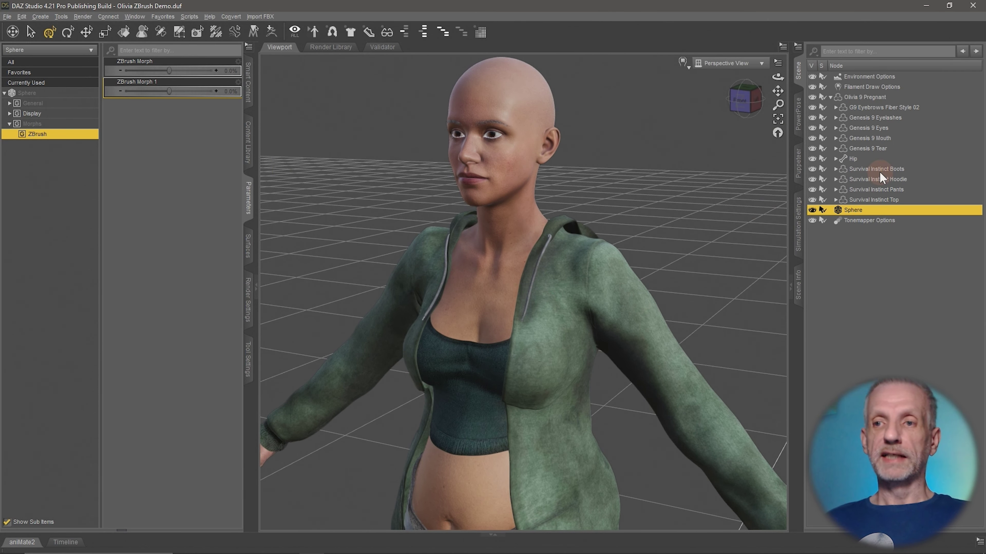
Send the Olivia 9 Pregnant figure to ZBrush with GoZ, exporting with deformations but not at current resolution
left_click(869, 97)
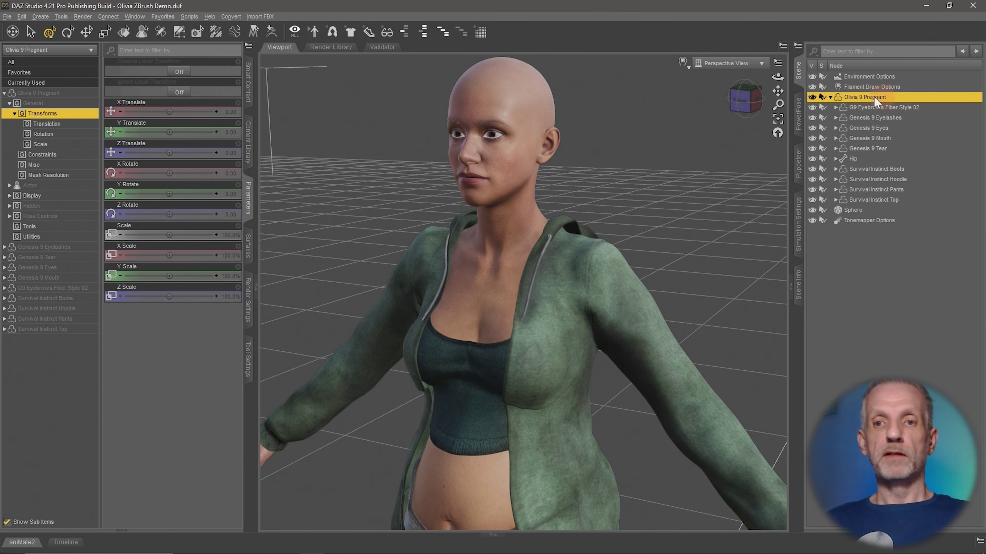
left_click(830, 97)
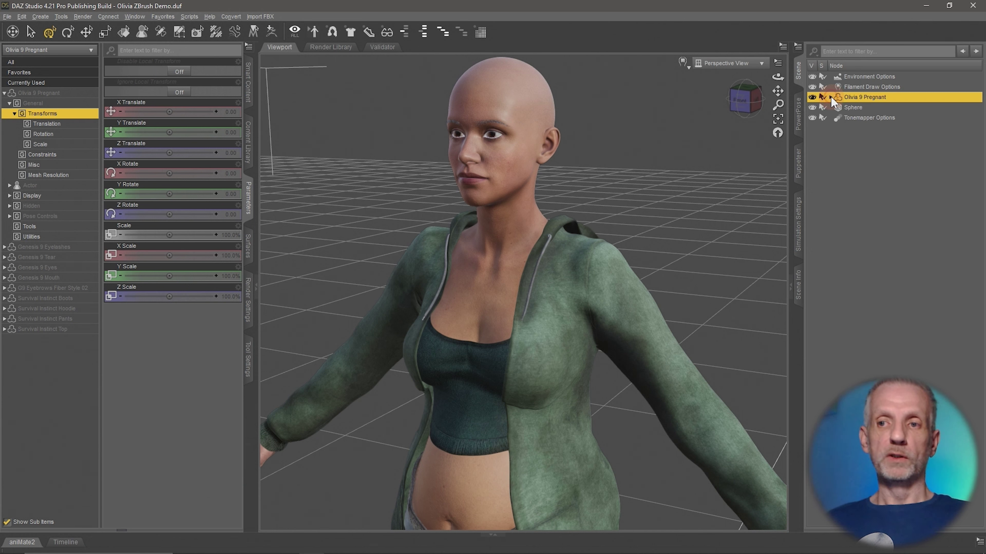
left_click(830, 96)
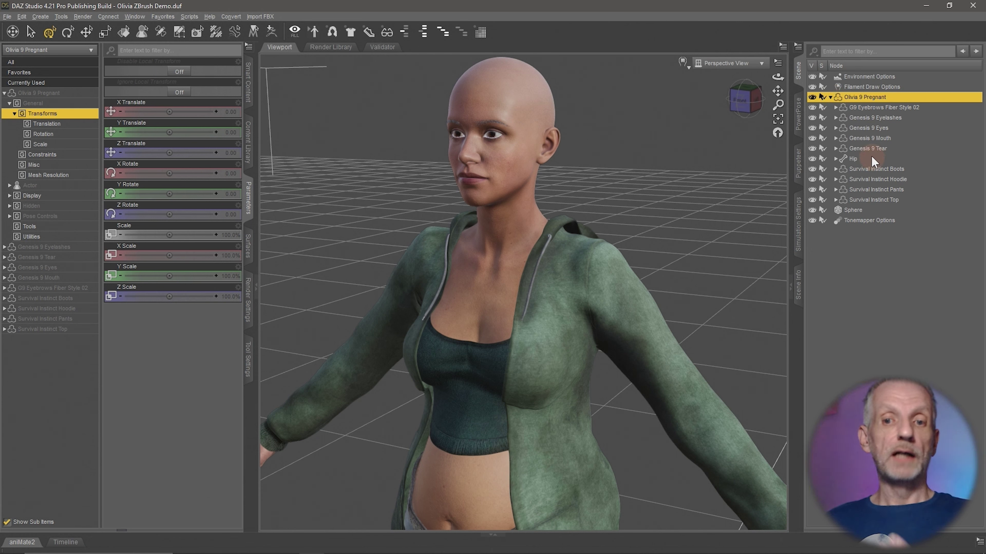
scroll(636, 256, "down", 5)
scroll(636, 256, "up", 5)
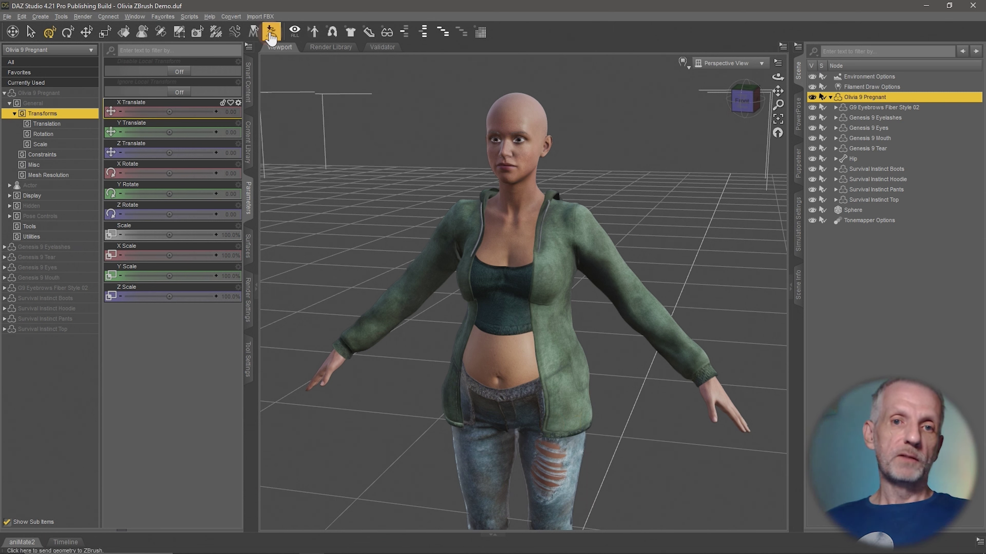
left_click(7, 16)
mouse_move(64, 153)
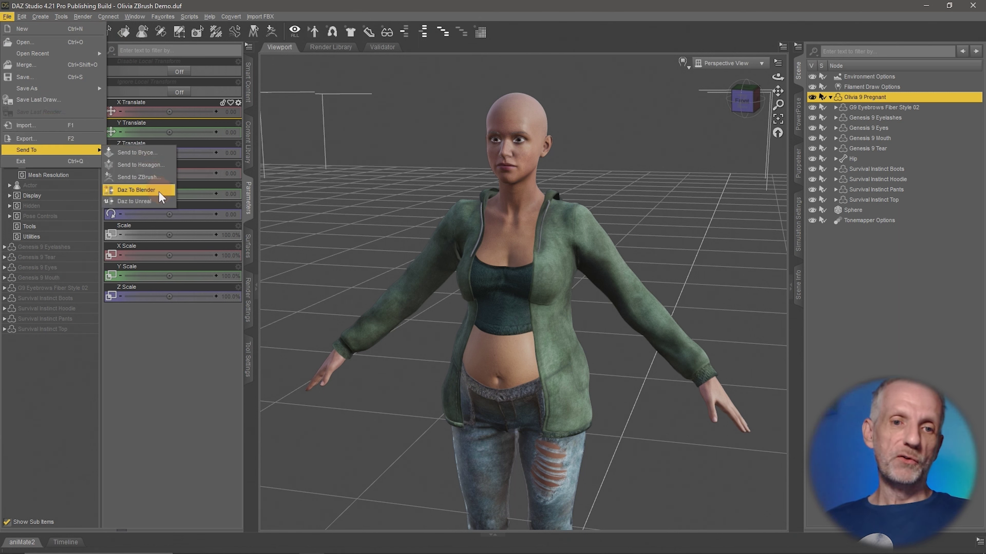
left_click(158, 181)
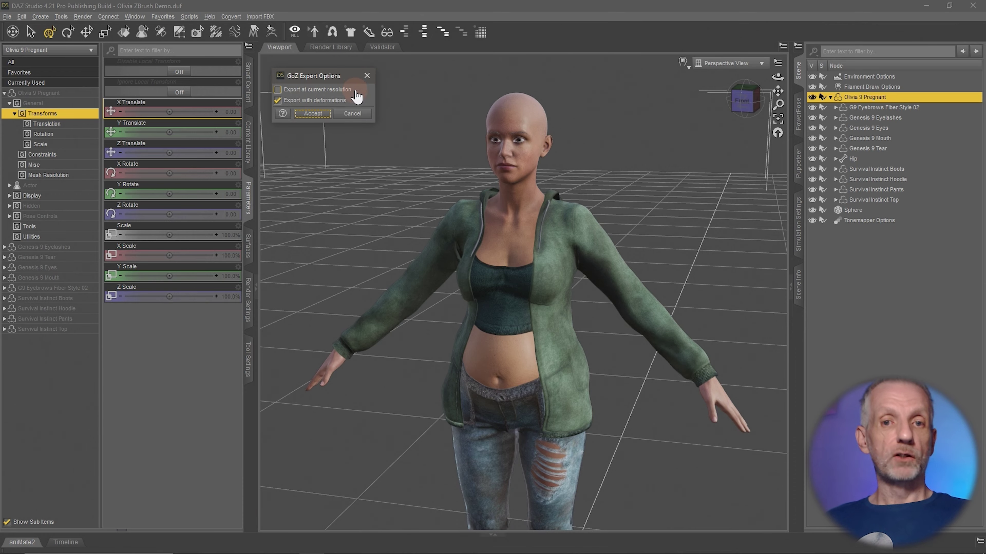
left_click(312, 113)
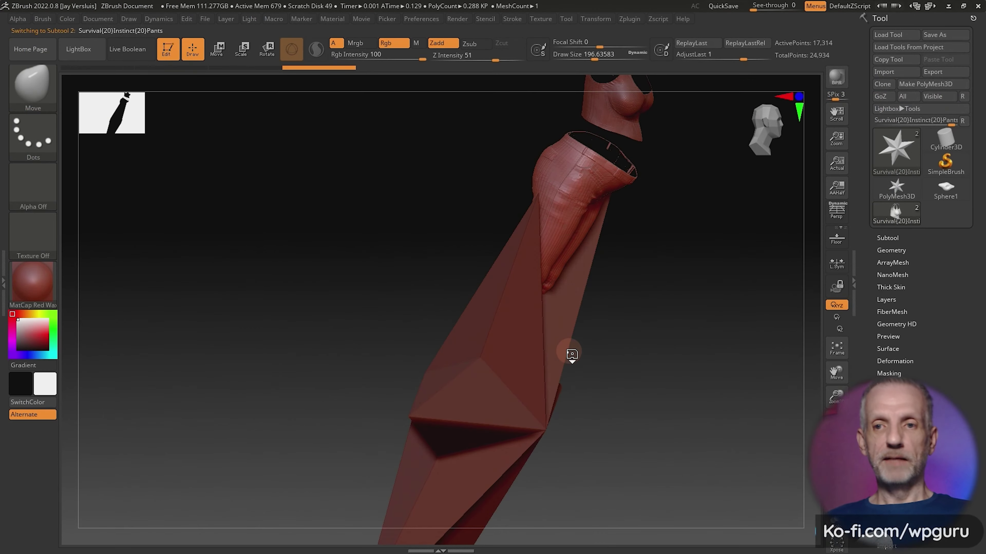
Frame the imported Olivia 9 figure's upper body and make the subtools that are not active transparent
left_click_drag(572, 352, 657, 317)
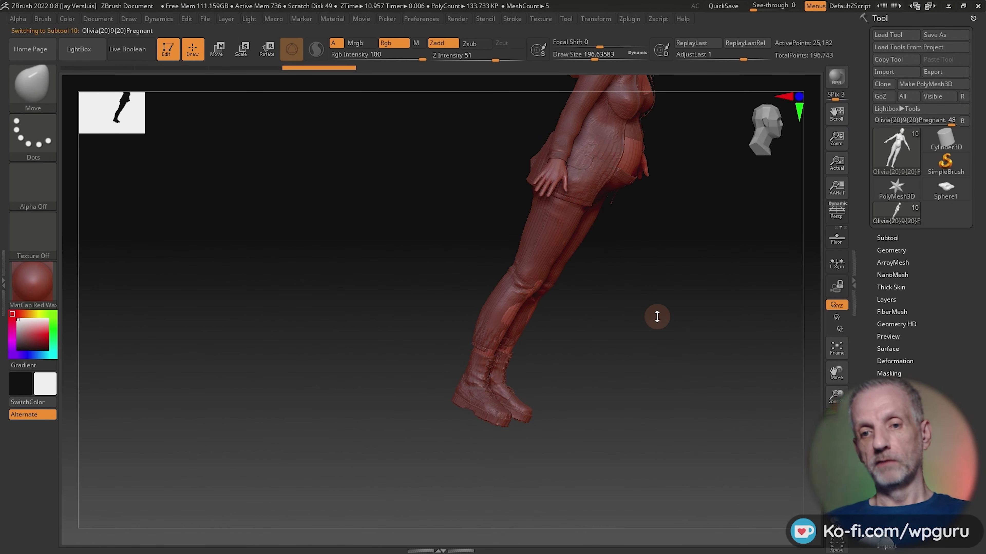
left_click_drag(675, 280, 553, 387, "alt")
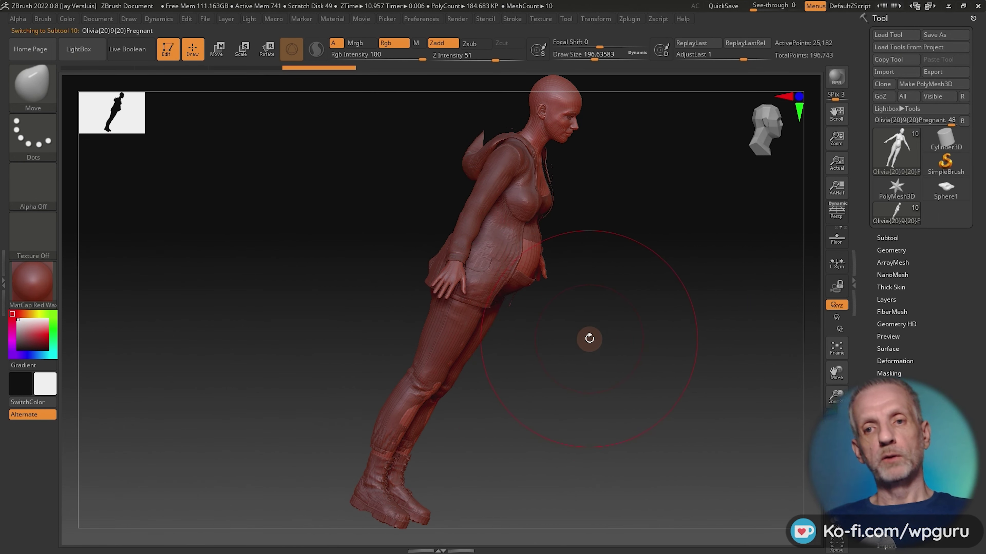
left_click_drag(590, 338, 562, 407)
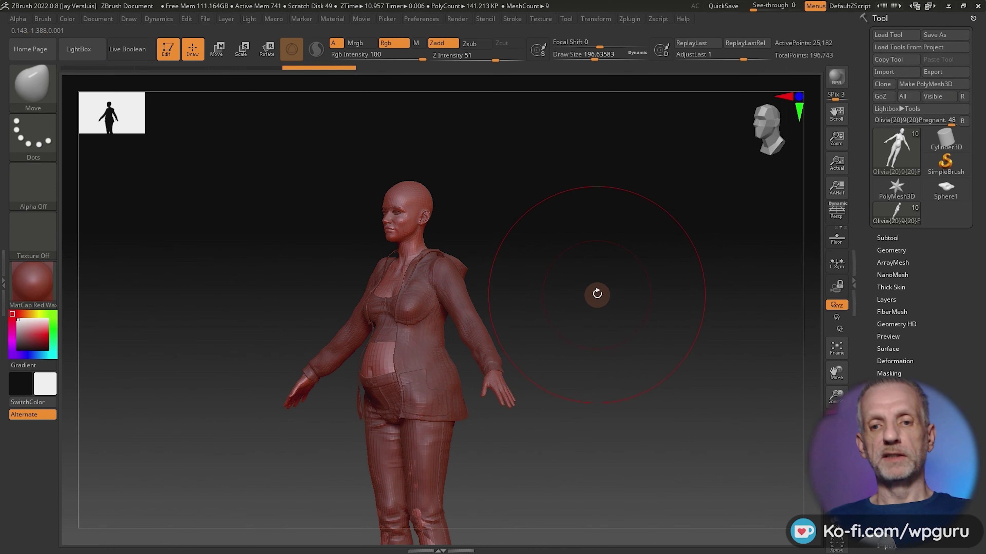
left_click_drag(584, 280, 659, 548)
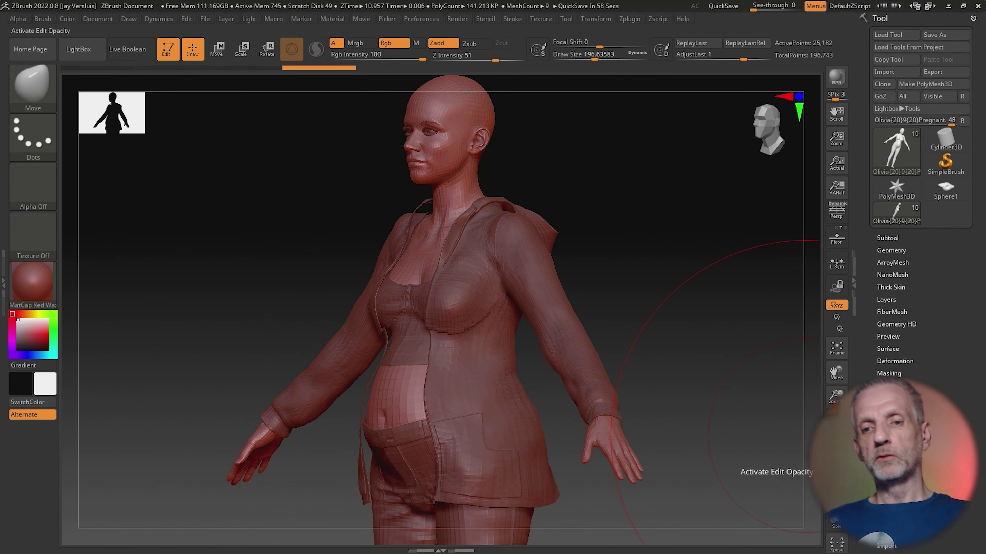
left_click(836, 482)
left_click_drag(644, 321, 667, 333)
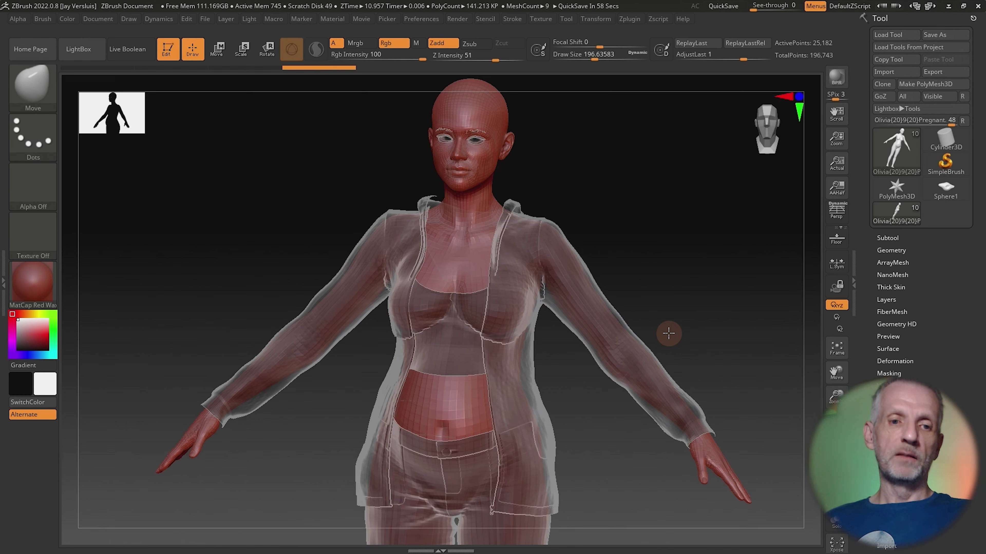
Preview the SkinShade4 material on the figure and switch back to MatCap Red Wax
left_click(43, 289)
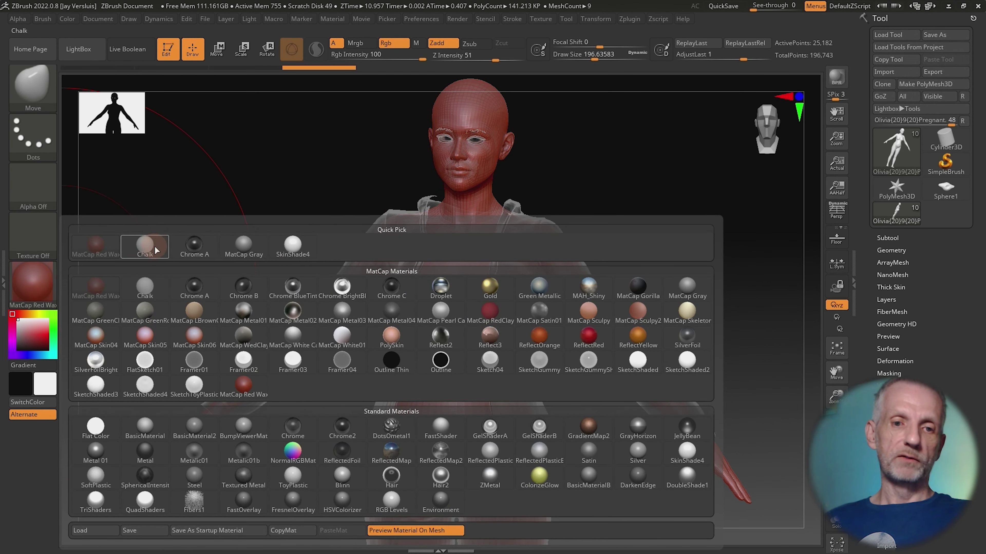
left_click(293, 244)
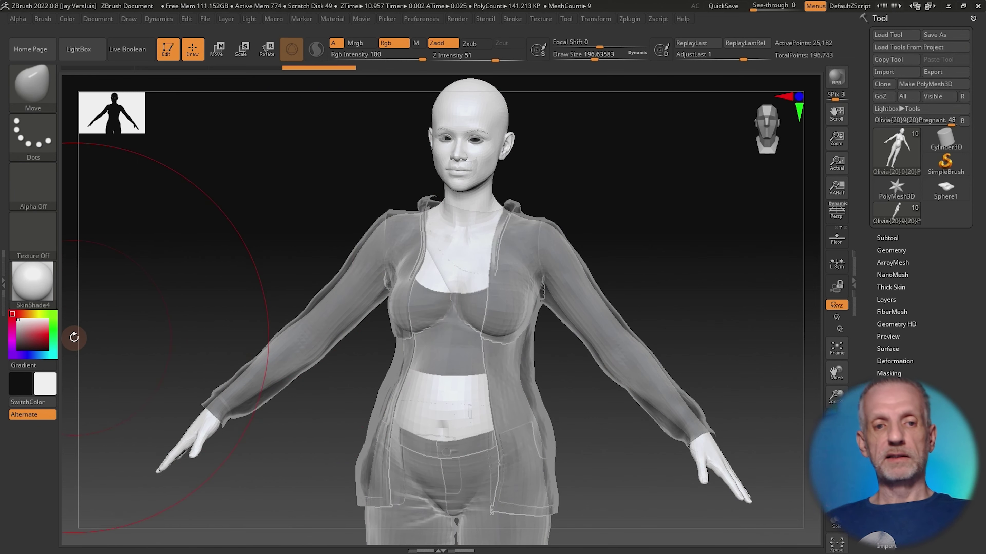
left_click(32, 281)
left_click(96, 244)
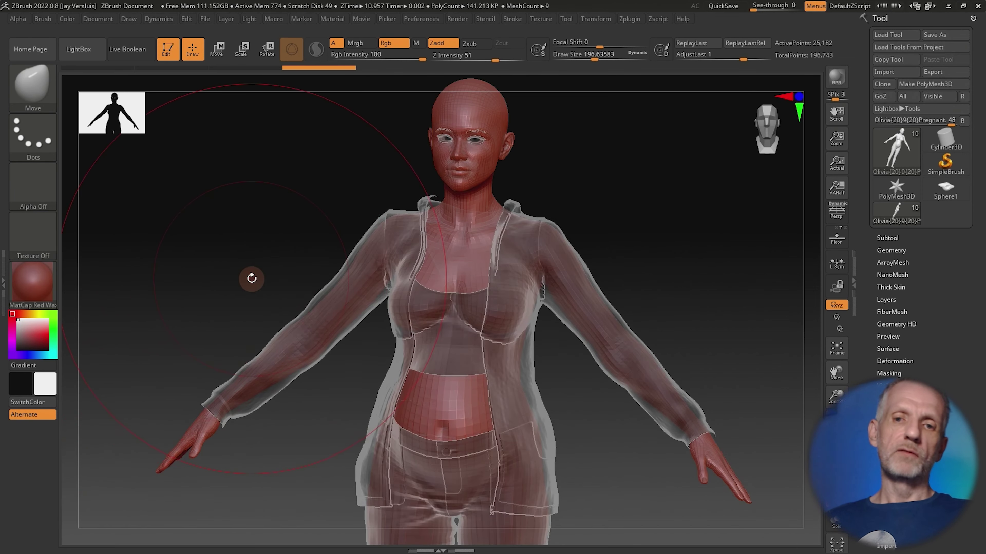
Reduce the Move brush's draw size to about 81
left_click_drag(252, 279, 229, 275)
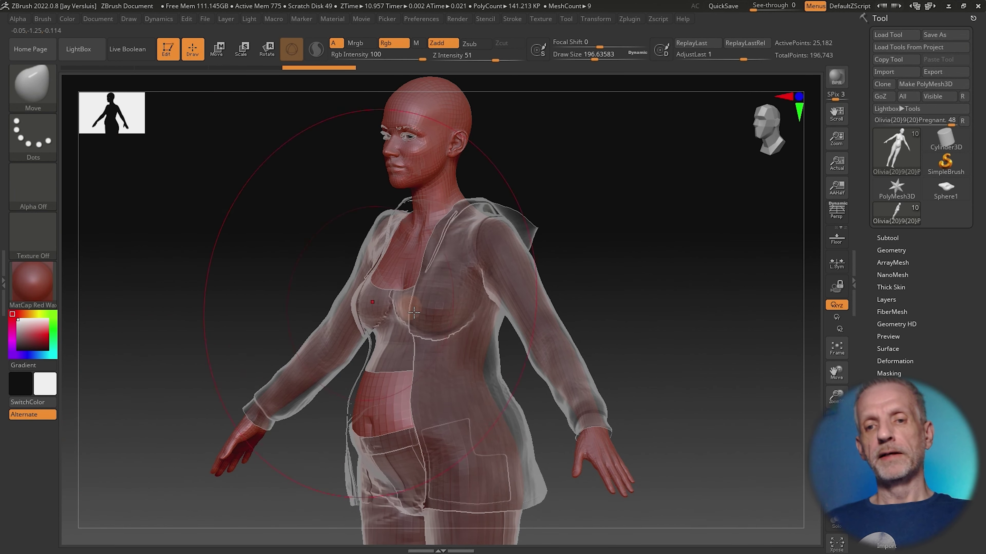
mouse_move(487, 354)
right_mouse_down()
mouse_move(521, 354)
mouse_move(464, 352)
mouse_move(527, 349)
mouse_move(494, 350)
right_mouse_up()
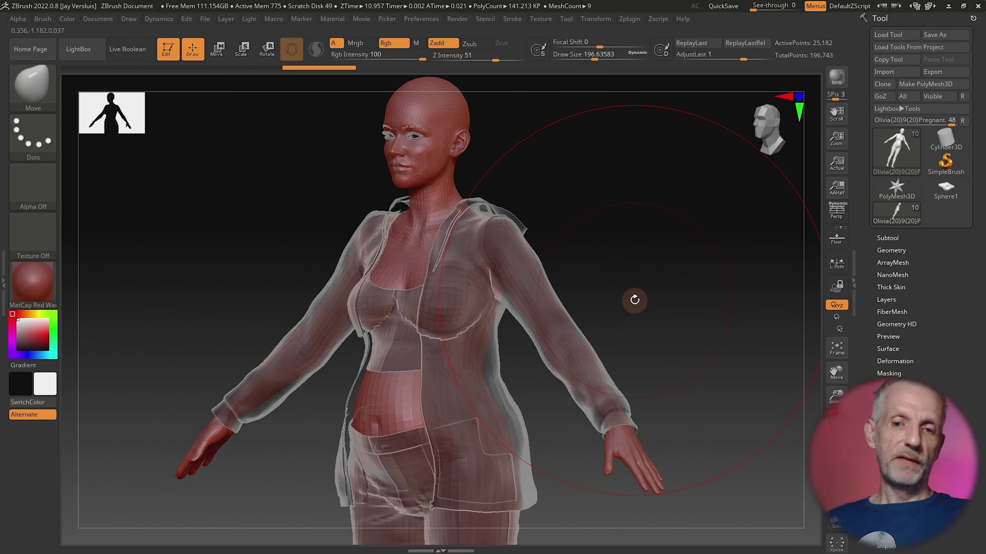
key("bracketleft")
key("bracketleft")
key("bracketleft")
key("bracketleft")
key("bracketleft")
key("bracketleft")
key("bracketleft")
key("bracketleft")
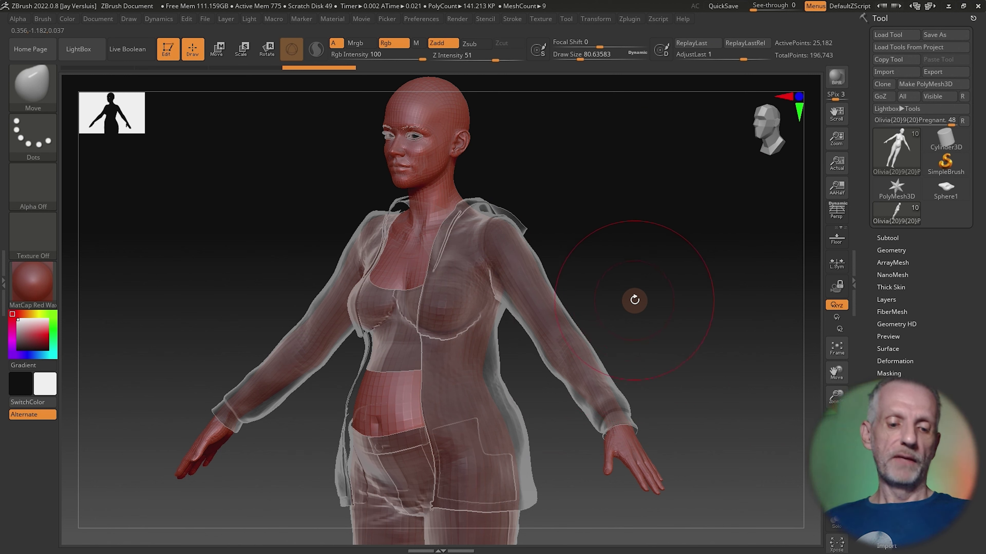
Make the hoodie the active subtool on the figure, and finish with the top underneath it active
left_click(534, 288, "alt")
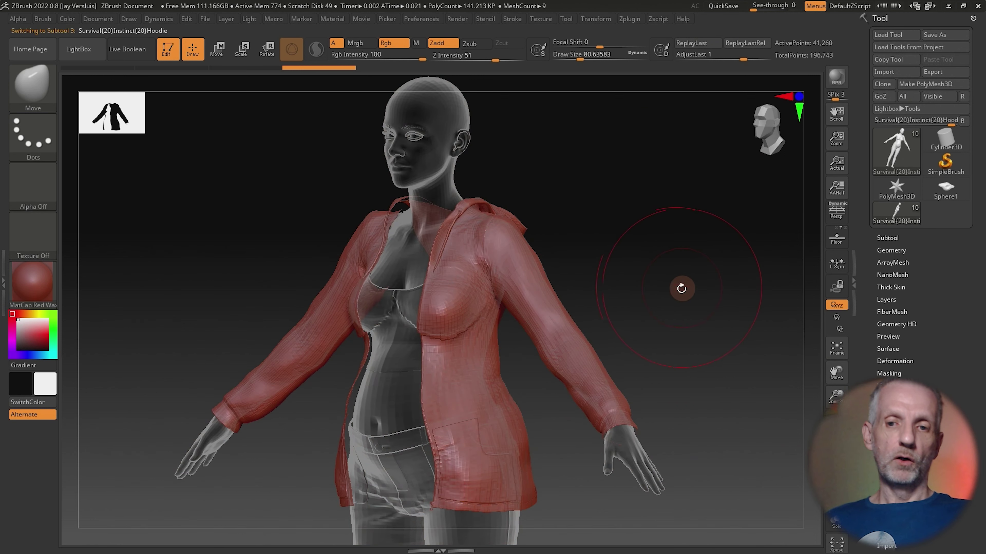
right_click_drag(680, 289, 644, 319)
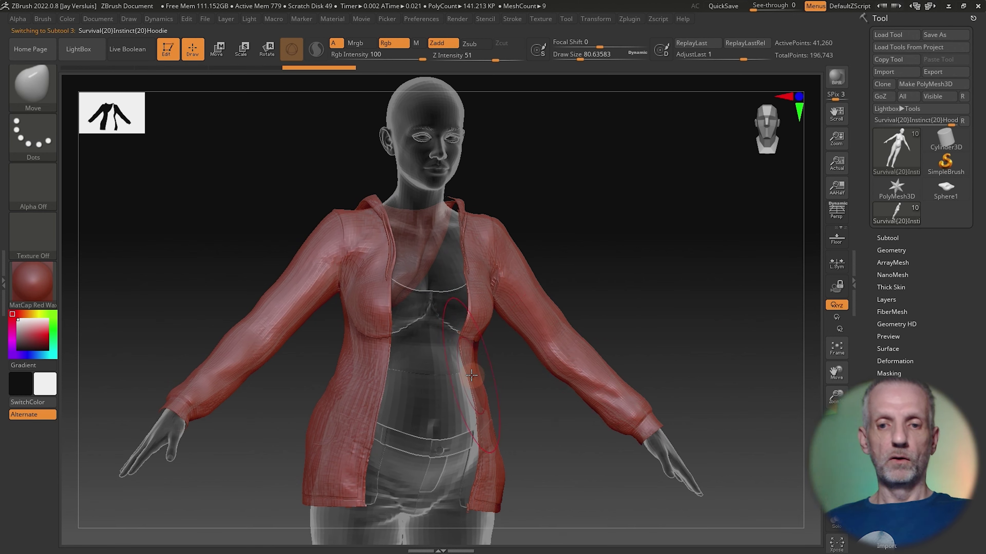
left_click(442, 378, "alt")
right_click_drag(559, 390, 493, 370)
left_click(464, 351, "alt")
right_click_drag(653, 315, 570, 356)
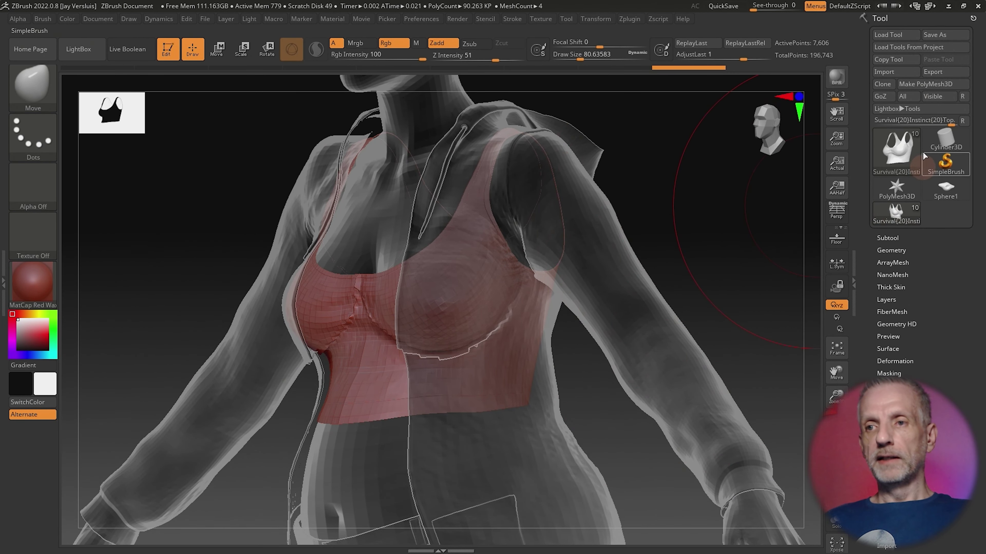
Expand the Subtool list and look through the clothing and body parts that came over with the figure
left_click(915, 213)
left_click(914, 237)
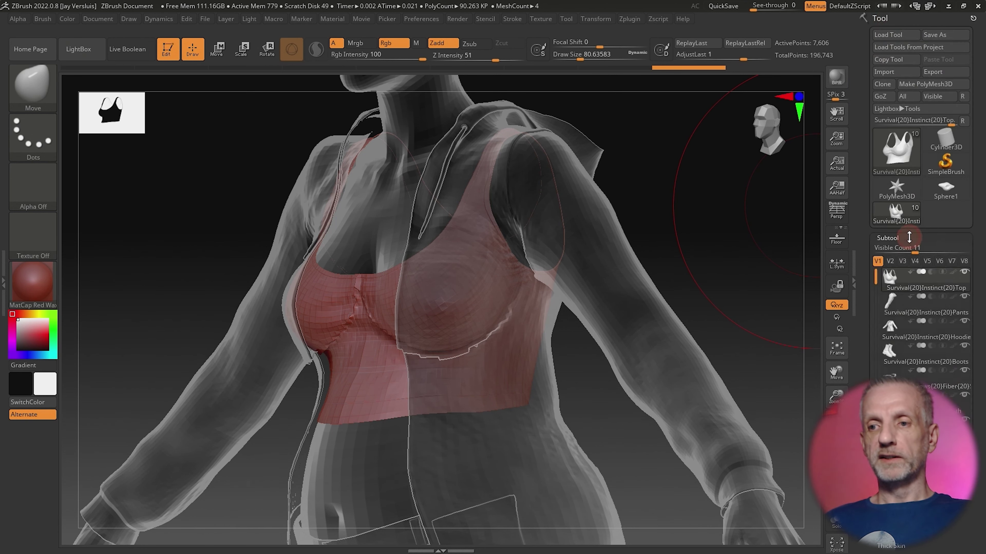
mouse_move(913, 173)
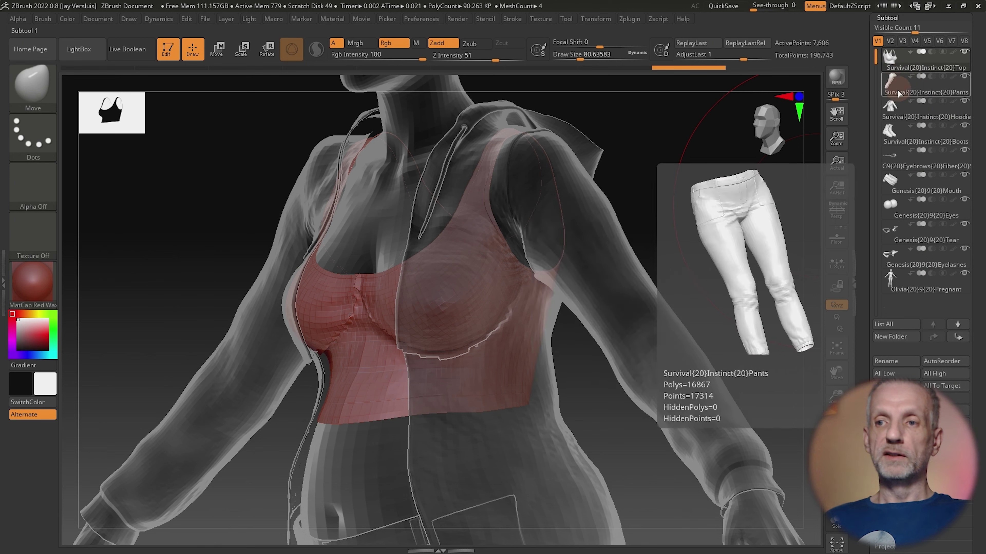
mouse_move(912, 207)
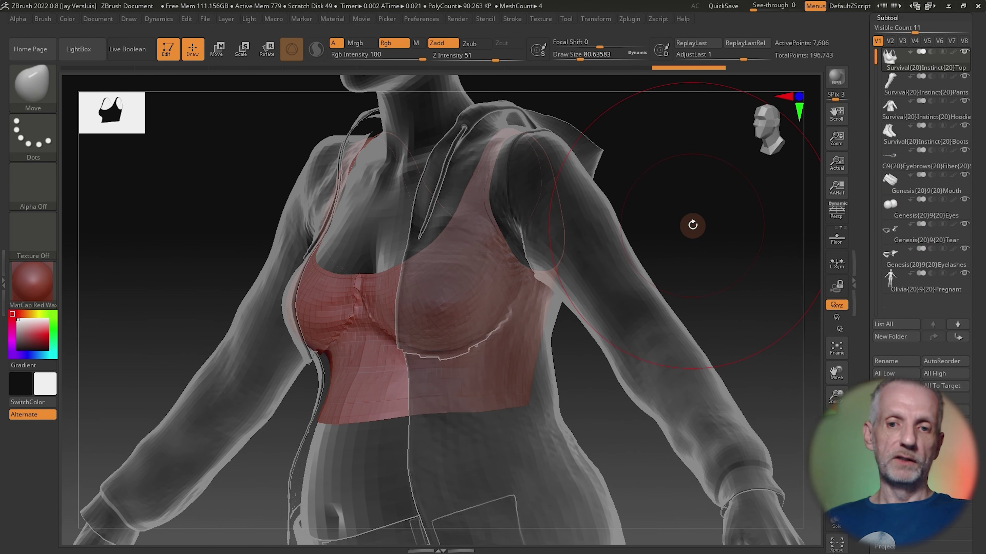
left_click_drag(689, 227, 717, 220, "shift")
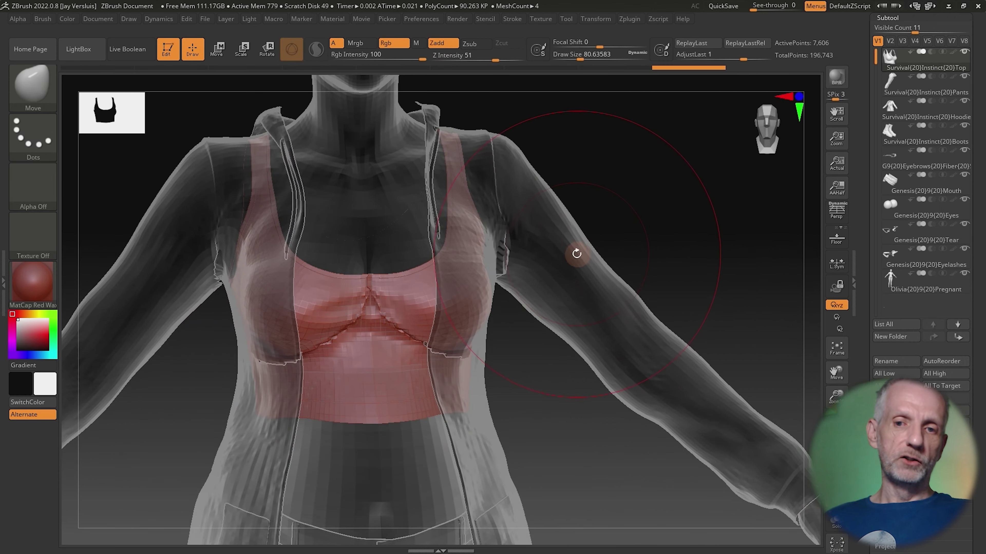
Make the hoodie the active subtool again and reduce the brush draw size to about 35
left_click(561, 238, "alt")
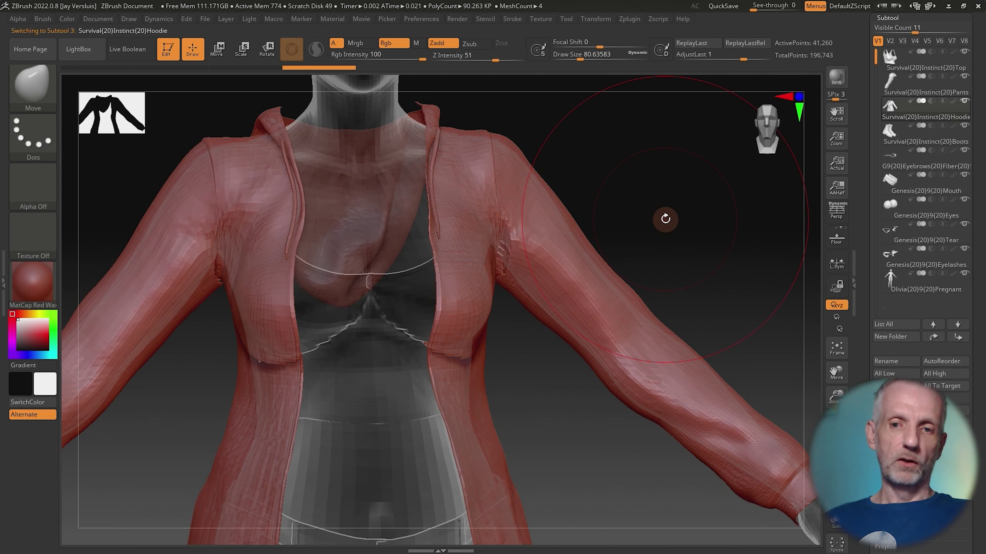
left_click_drag(664, 218, 631, 220)
key("space")
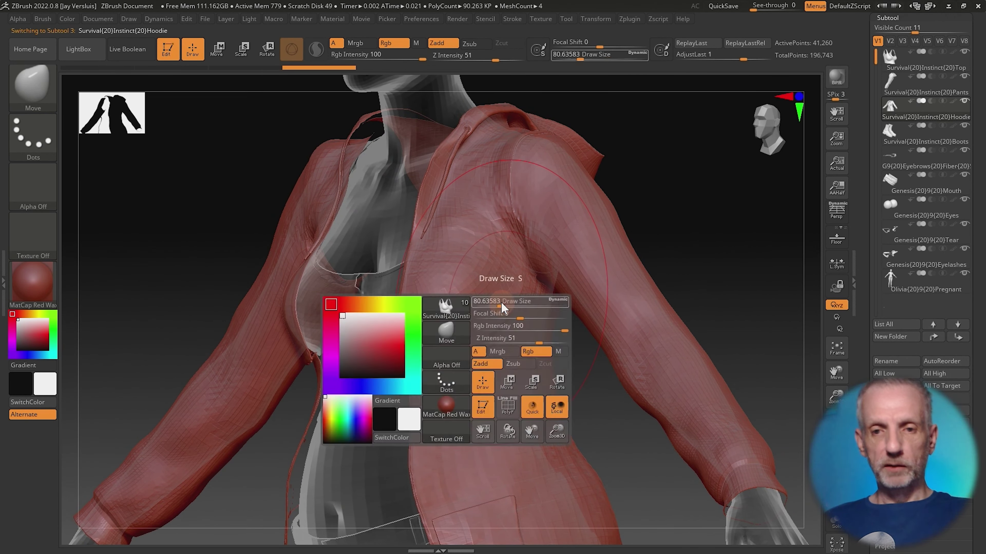
key("space")
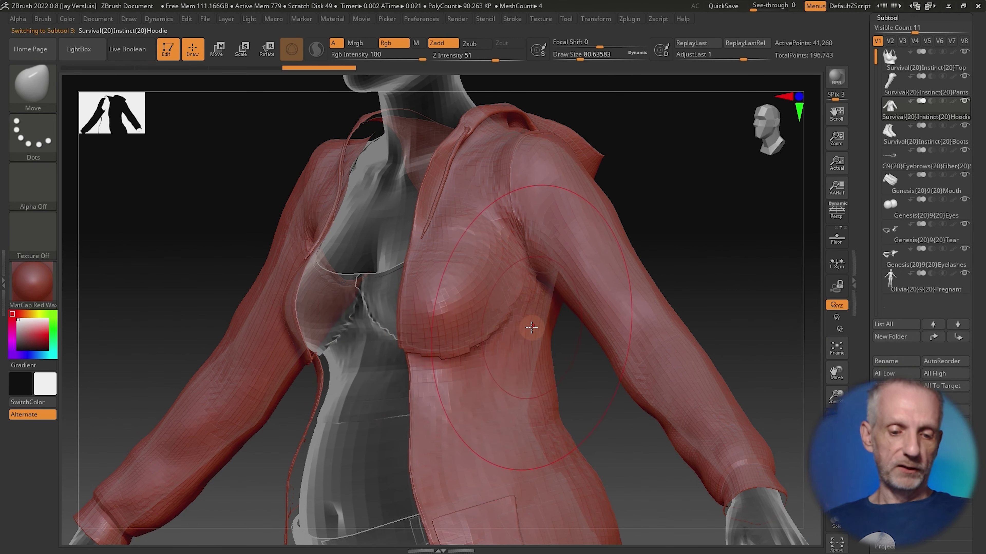
key("space")
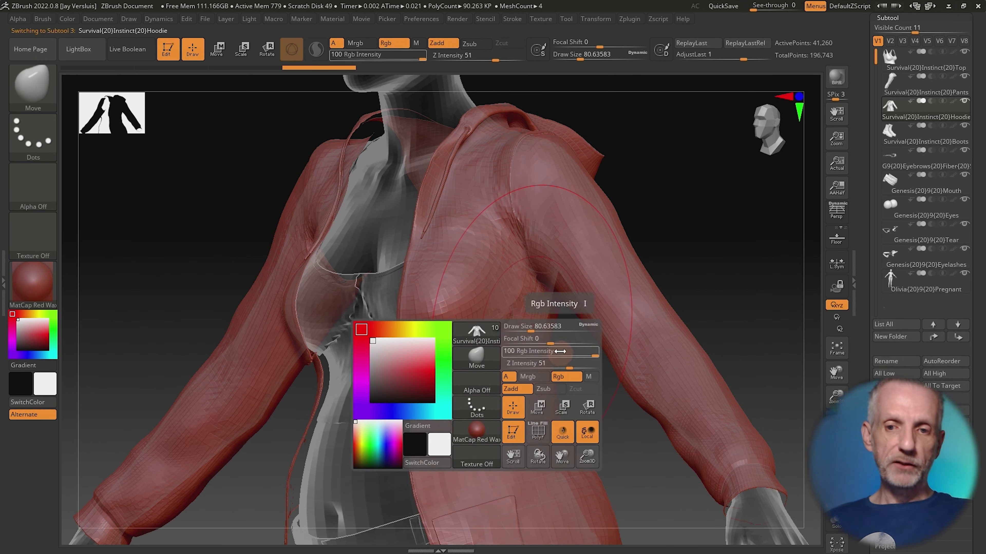
left_click_drag(544, 327, 520, 331)
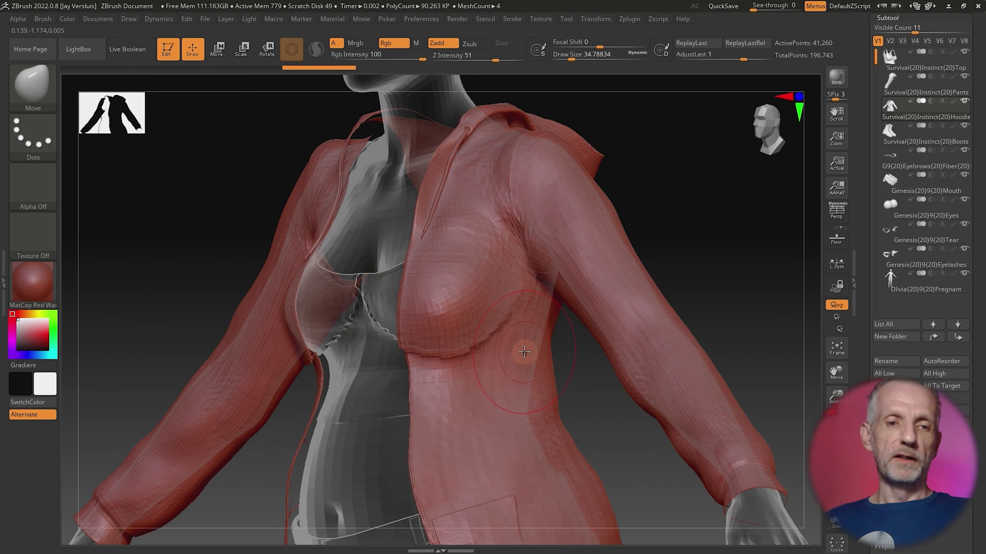
Switch from the Move brush to the Standard brush
key("b")
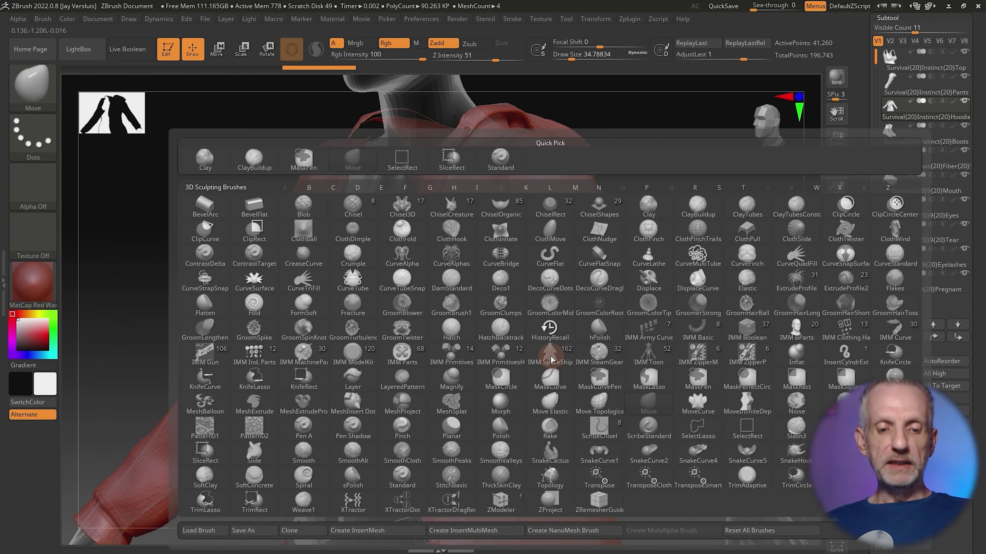
key("s")
key("t")
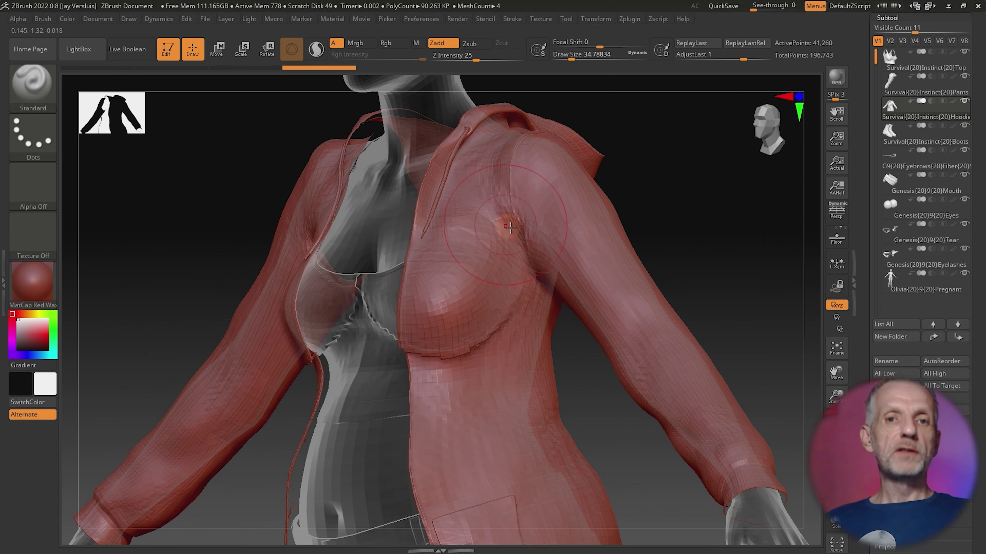
Try to smooth the hoodie's crease under the bust with the Smooth brush at its default intensity, and undo it
key("shift")
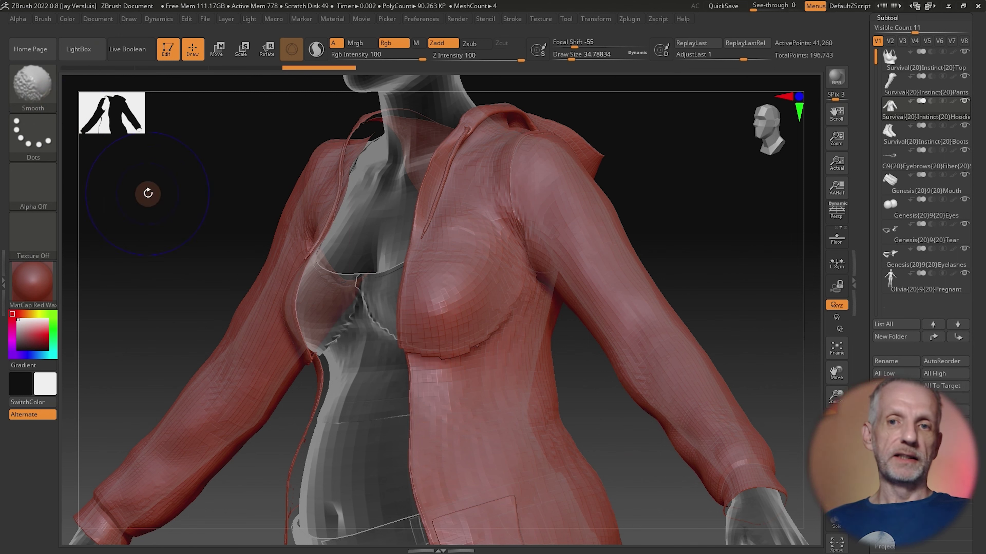
key("shift")
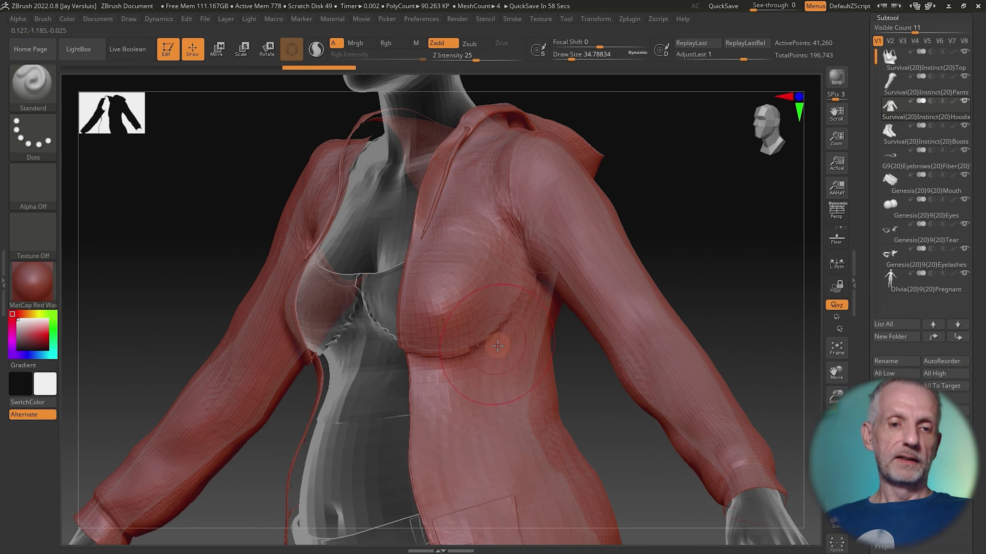
key("shift")
mouse_move(501, 319)
left_mouse_down("shift")
mouse_move(458, 349)
mouse_move(419, 342)
mouse_move(458, 295)
mouse_move(493, 328)
left_mouse_up("shift")
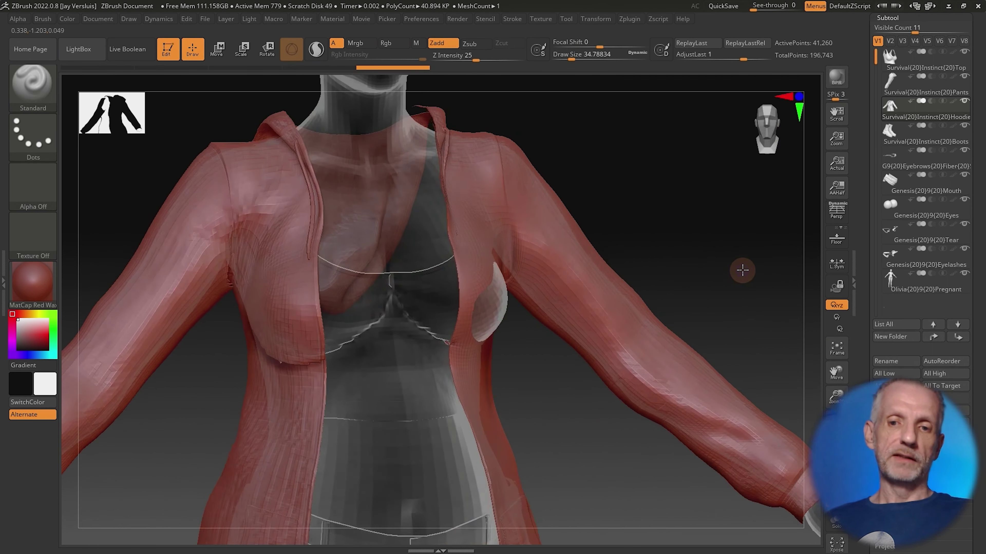
mouse_move(742, 271)
left_mouse_down()
mouse_move(701, 280)
mouse_move(702, 269)
left_mouse_up()
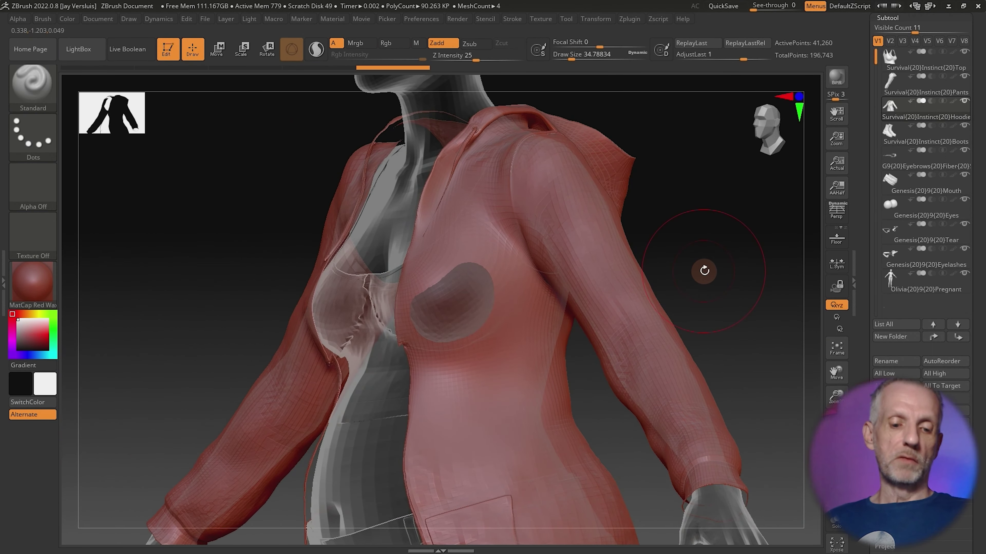
key("ctrl+z")
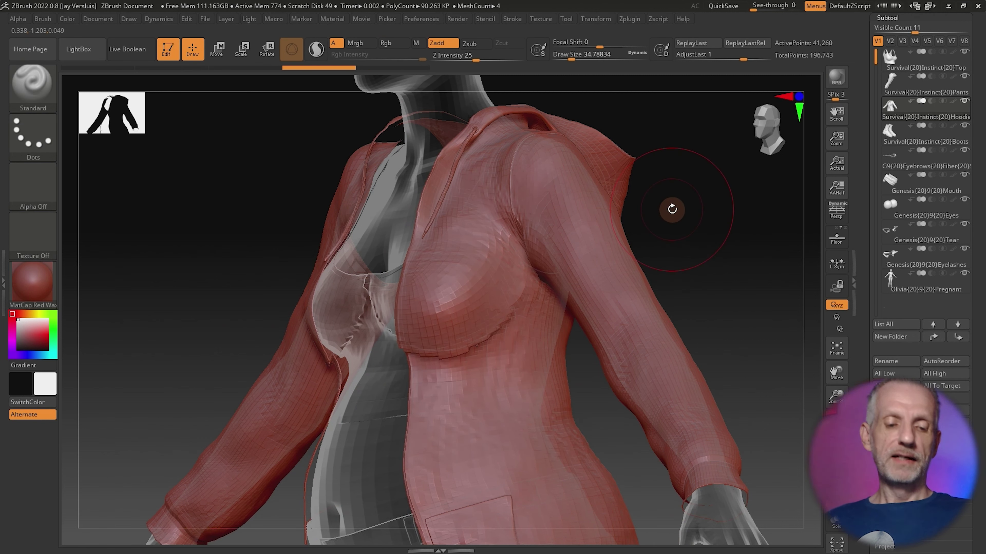
Set the Smooth brush's Z Intensity to 10 and gently smooth the hoodie's crease under the bust
key("shift")
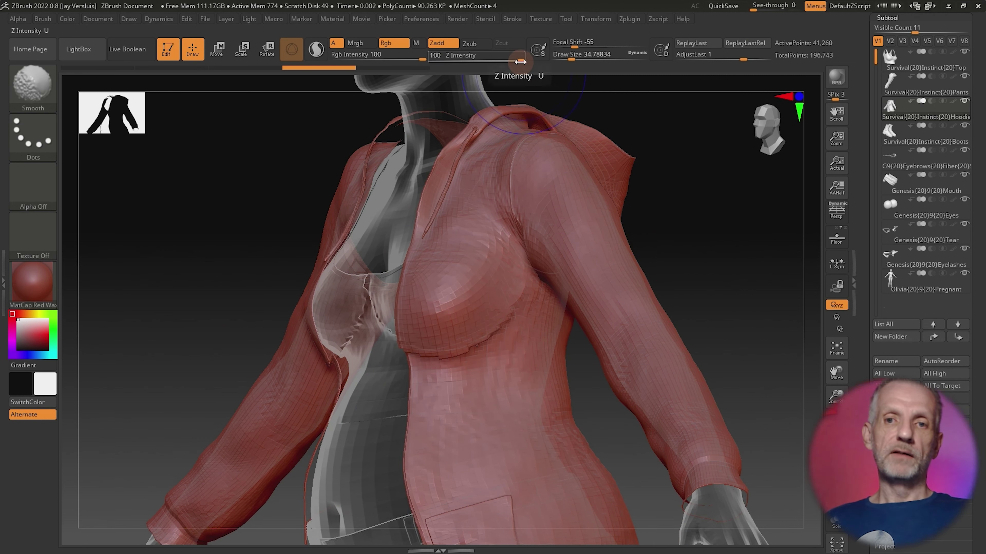
left_click_drag(521, 61, 491, 62)
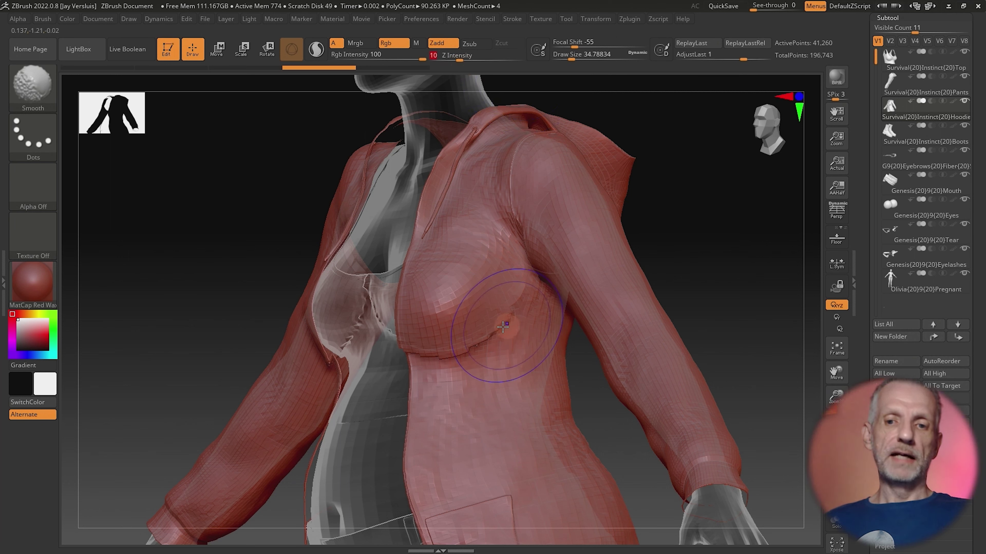
mouse_move(437, 358)
left_mouse_down("shift")
mouse_move(466, 334)
mouse_move(479, 337)
mouse_move(431, 352)
mouse_move(494, 325)
mouse_move(522, 330)
left_mouse_up("shift")
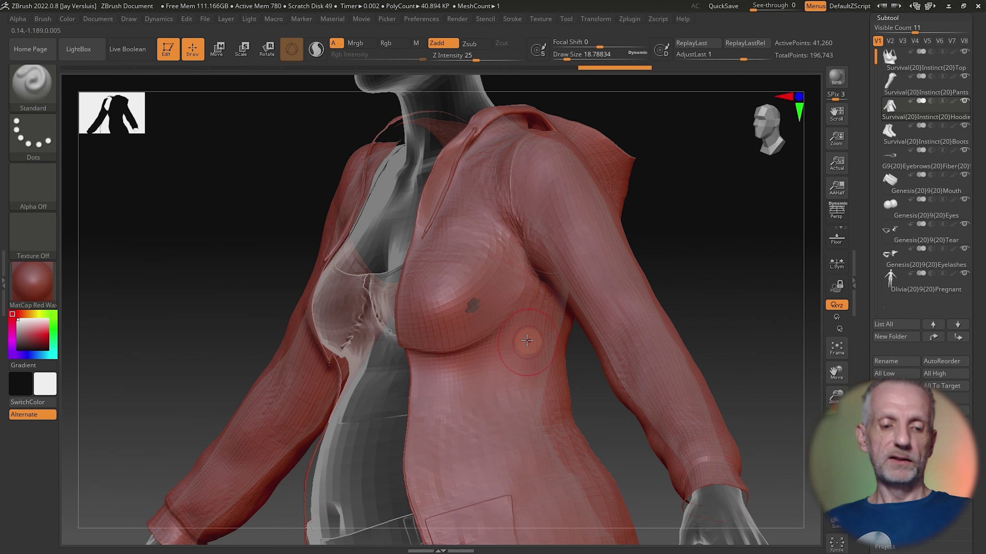
Make the cropped top the active subtool and try to smooth the crease between the breasts from the front
key("shift")
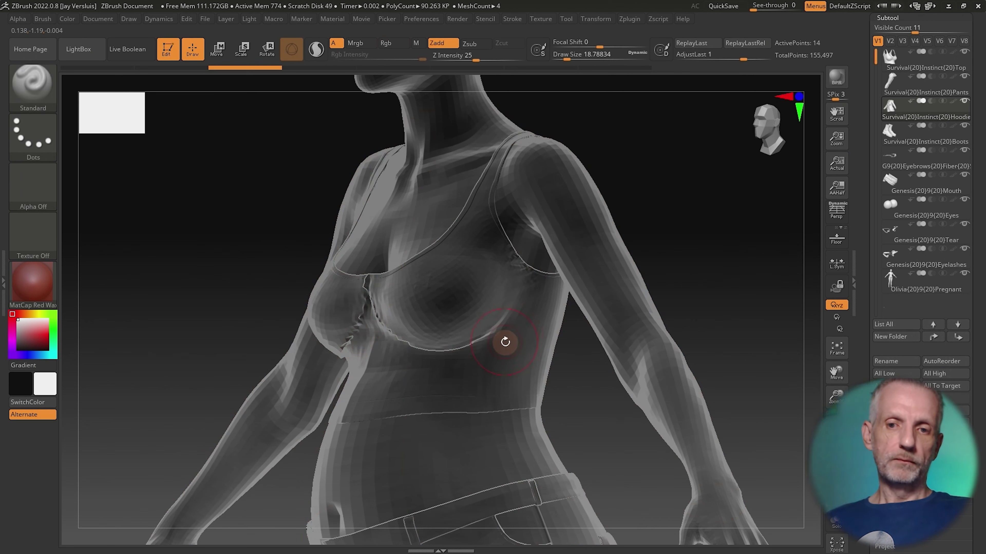
left_click(504, 339, "alt")
right_click_drag(408, 337, 389, 330, "shift")
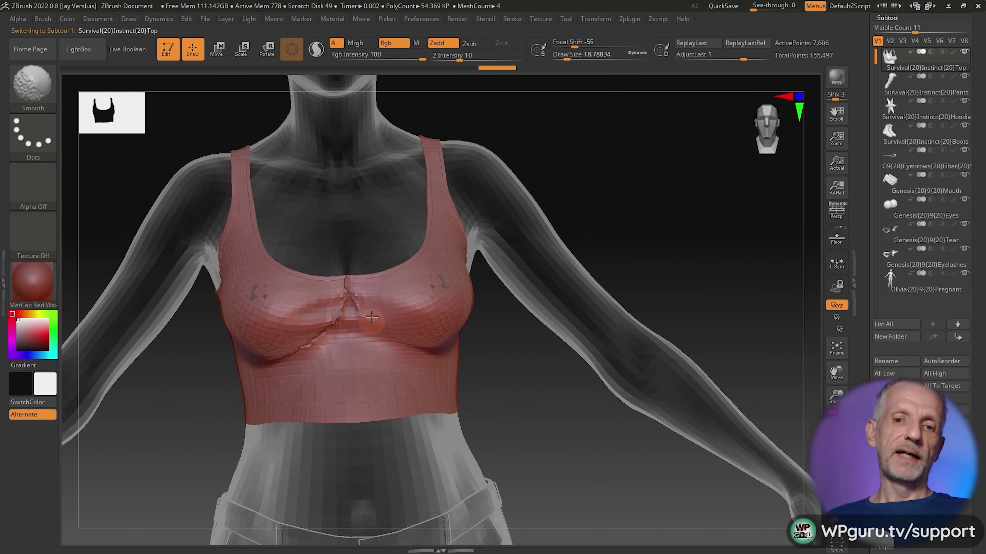
mouse_move(384, 347)
right_mouse_down()
mouse_move(267, 287)
mouse_move(277, 295)
mouse_move(431, 286)
mouse_move(404, 332)
mouse_move(413, 350)
right_mouse_up()
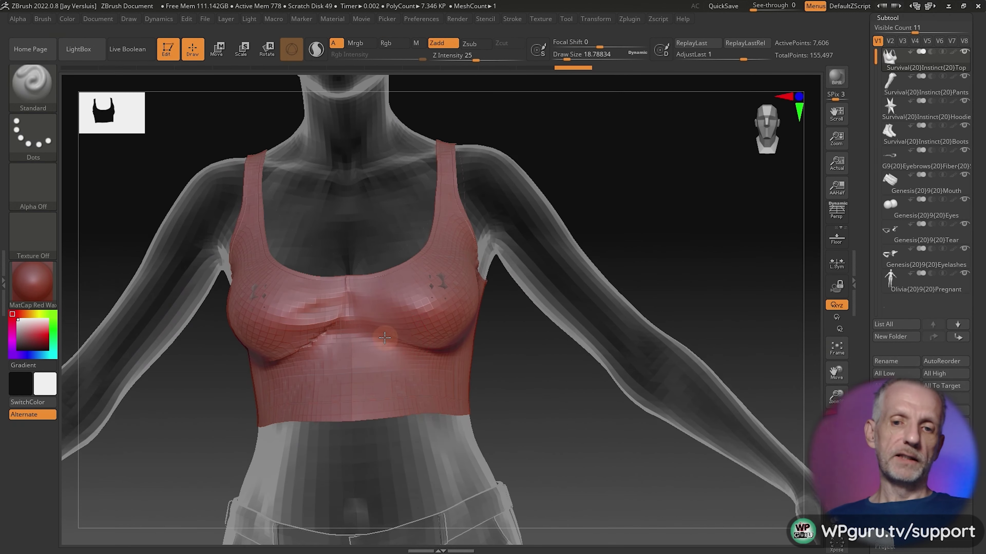
Step back through the undo history and smooth the creases across both halves of the top's bust and underbust
key("ctrl")
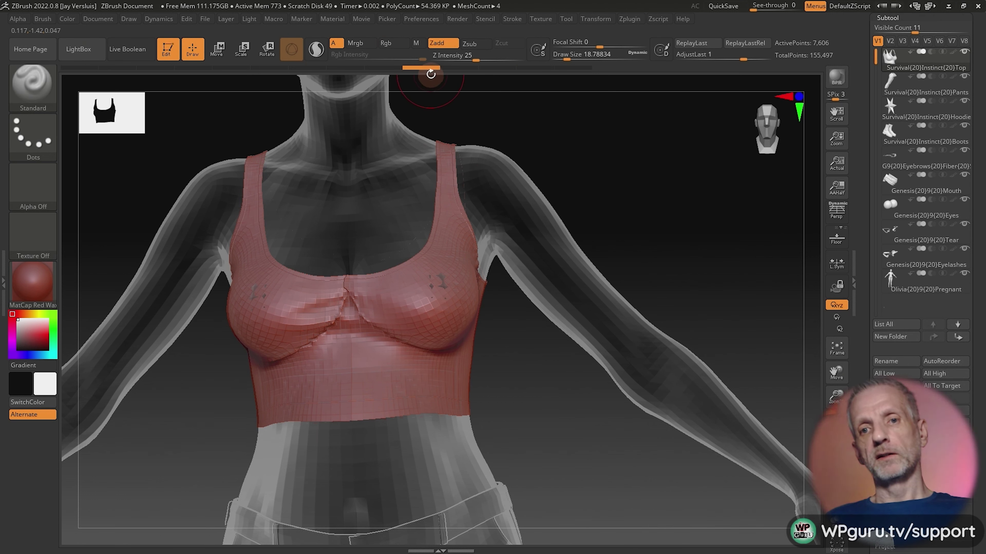
left_click_drag(428, 71, 367, 78)
right_click_drag(504, 323, 514, 344)
mouse_move(562, 390)
left_mouse_down("shift")
mouse_move(577, 387)
mouse_move(568, 388)
left_mouse_up("shift")
mouse_move(439, 347)
left_mouse_down("shift")
mouse_move(387, 331)
mouse_move(397, 340)
left_mouse_up("shift")
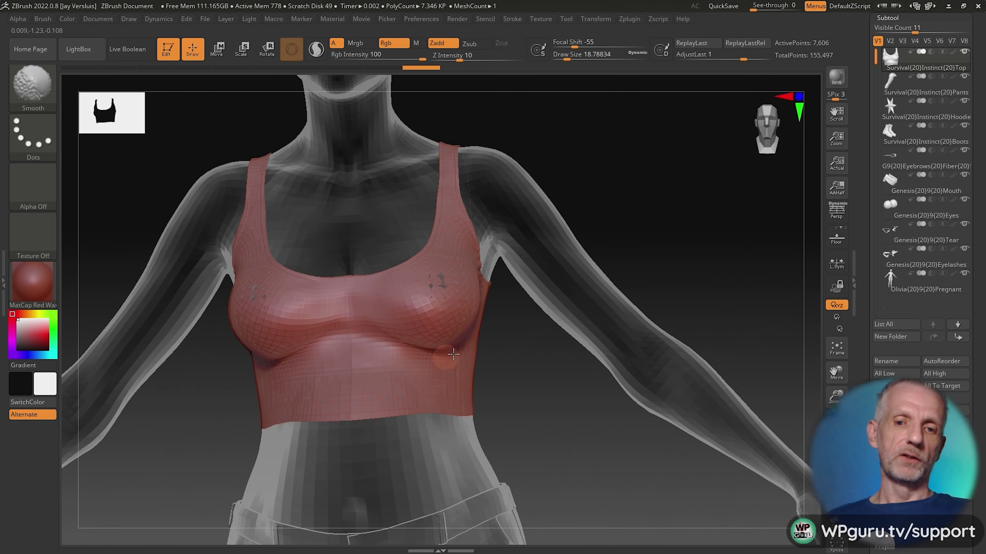
left_click_drag(531, 355, 389, 346)
left_click_drag(493, 353, 469, 297, "shift")
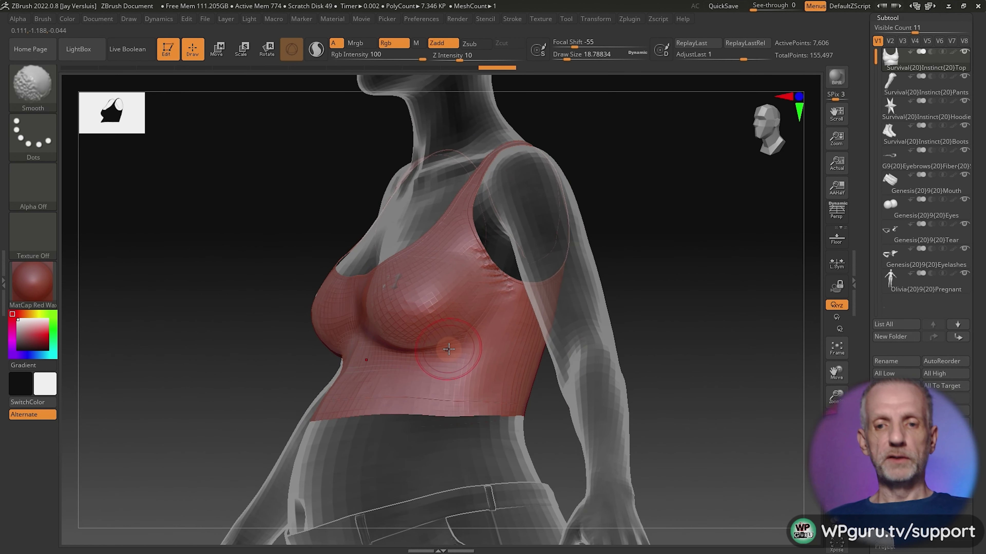
Try to smooth the front of the top's bust up close, and undo the last two strokes
mouse_move(550, 392)
left_mouse_down("alt")
mouse_move(423, 405)
mouse_move(319, 398)
mouse_move(352, 391)
mouse_move(334, 379)
mouse_move(295, 292)
mouse_move(307, 345)
left_mouse_up("alt")
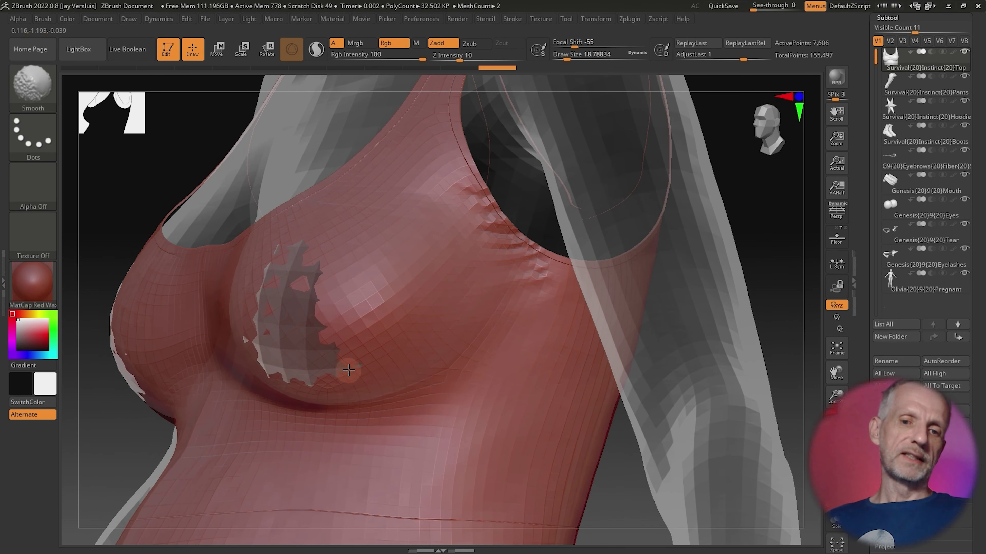
key("ctrl+z")
key("ctrl+z")
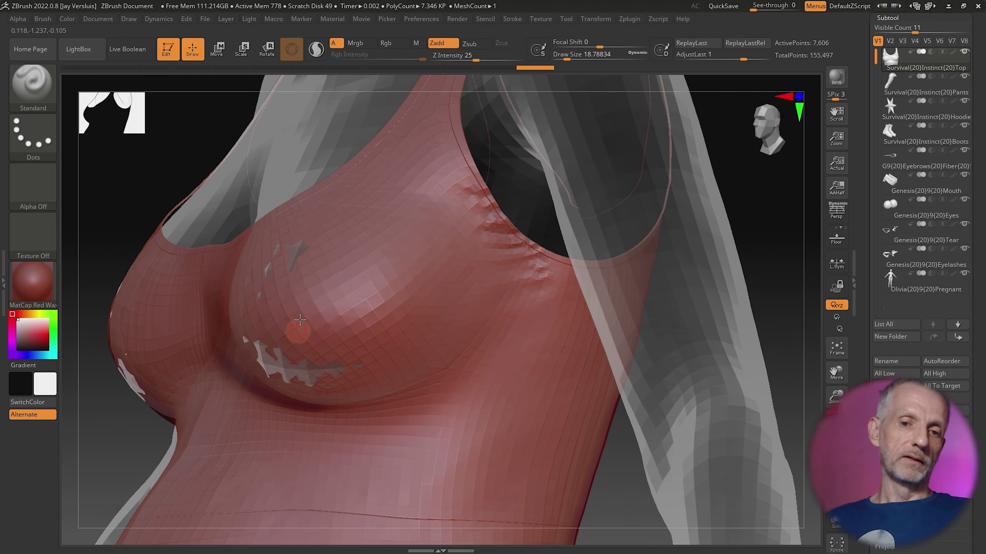
Build out the top over the skin poking through the bust with the Standard brush at Z Intensity 10, and smooth the armhole wrinkles
mouse_move(334, 364)
left_mouse_down()
mouse_move(268, 290)
mouse_move(302, 322)
mouse_move(369, 348)
left_mouse_up()
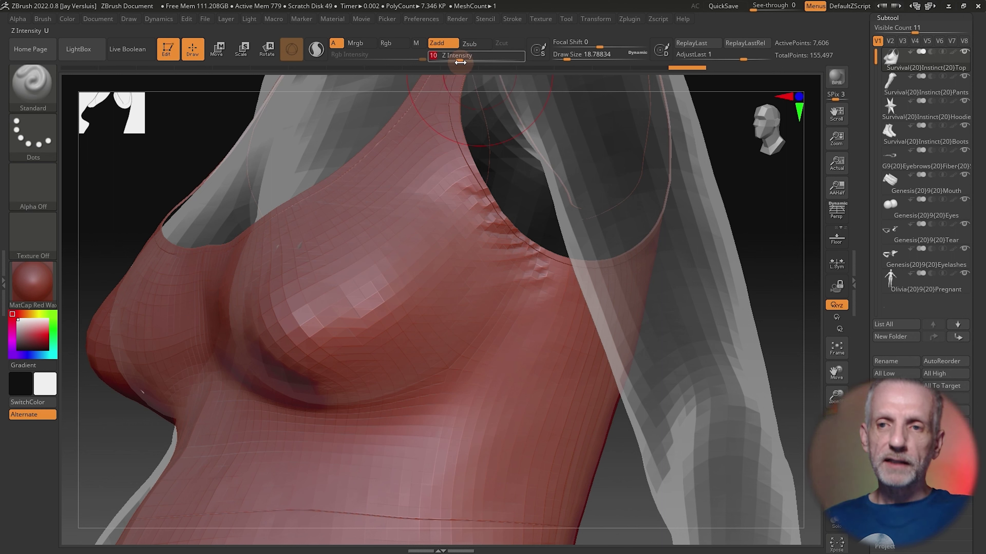
left_click_drag(686, 68, 542, 86)
mouse_move(308, 278)
left_mouse_down()
mouse_move(273, 348)
mouse_move(282, 369)
mouse_move(276, 346)
left_mouse_up()
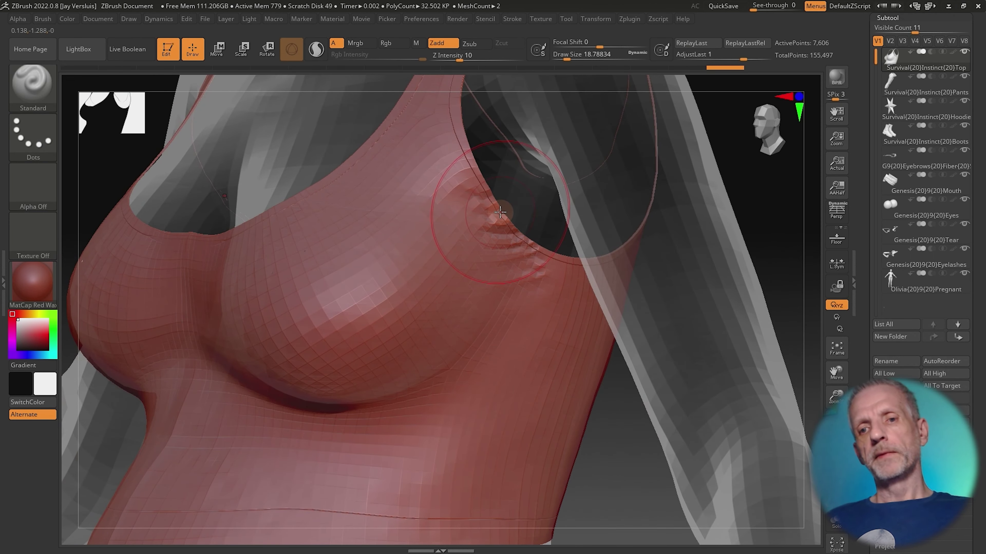
mouse_move(474, 198)
left_mouse_down("shift")
mouse_move(533, 247)
mouse_move(496, 206)
mouse_move(474, 200)
left_mouse_up("shift")
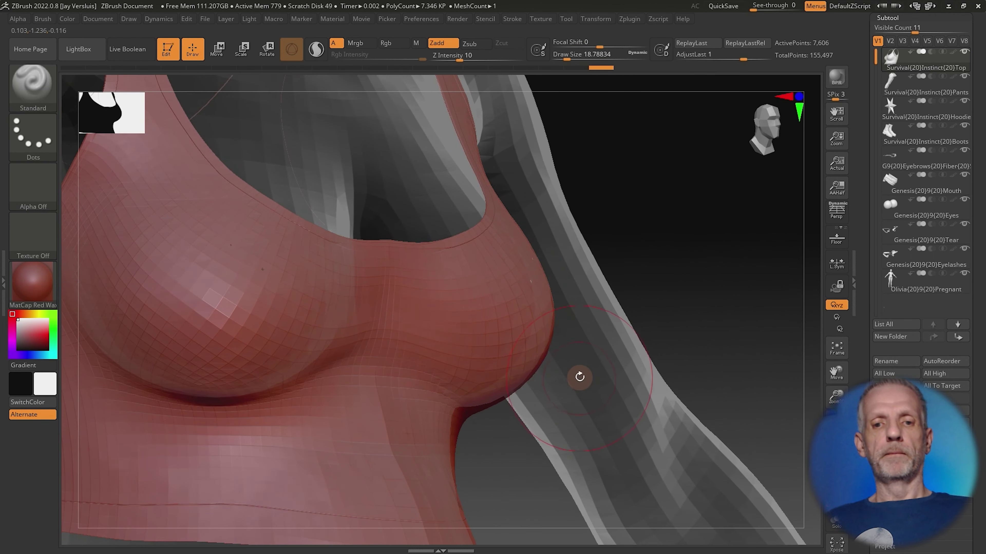
Switch to the Move brush at a draw size of about 47, try pulling the top's front hem forward, and undo it
left_click_drag(578, 377, 518, 264, "alt")
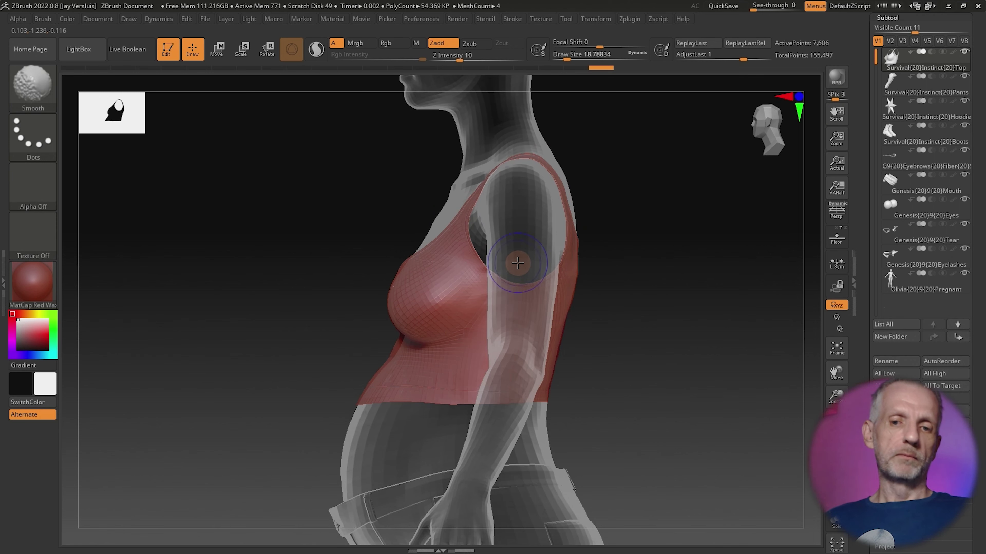
key("b")
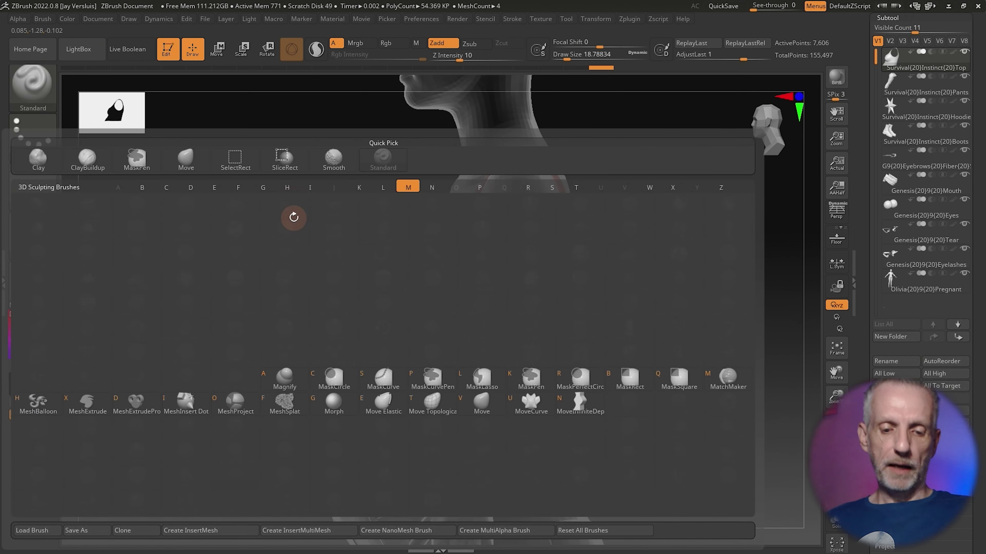
key("m")
key("v")
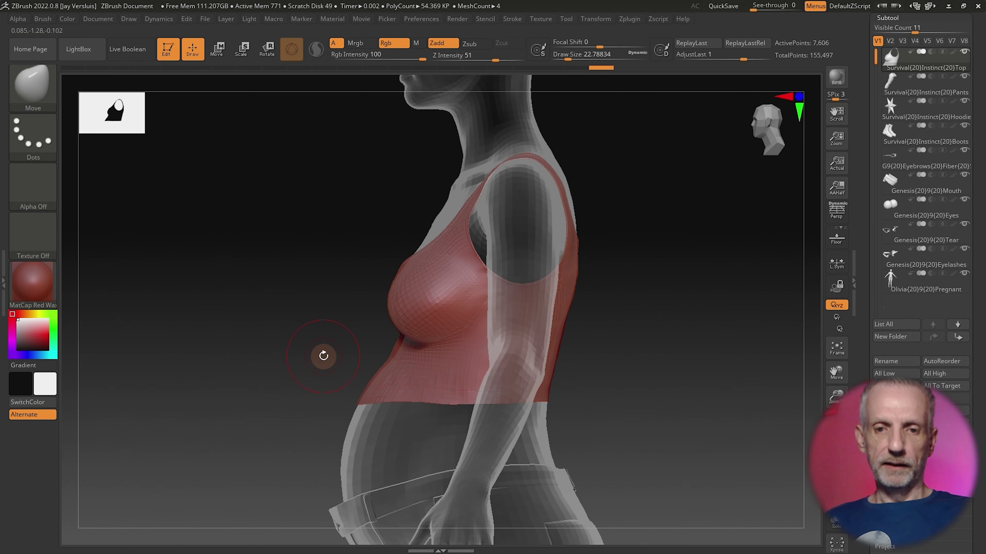
key("bracketright")
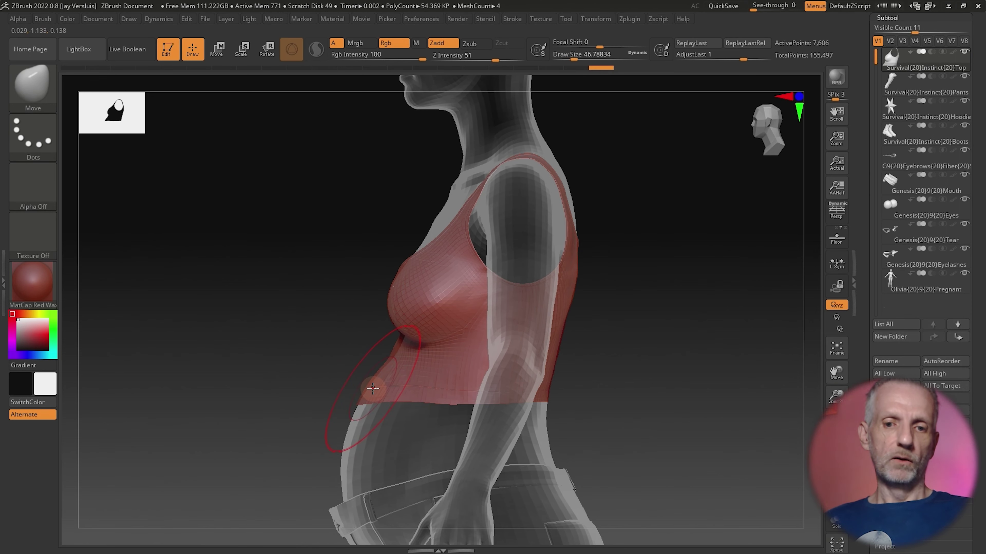
left_click_drag(366, 388, 329, 384)
key("ctrl+z")
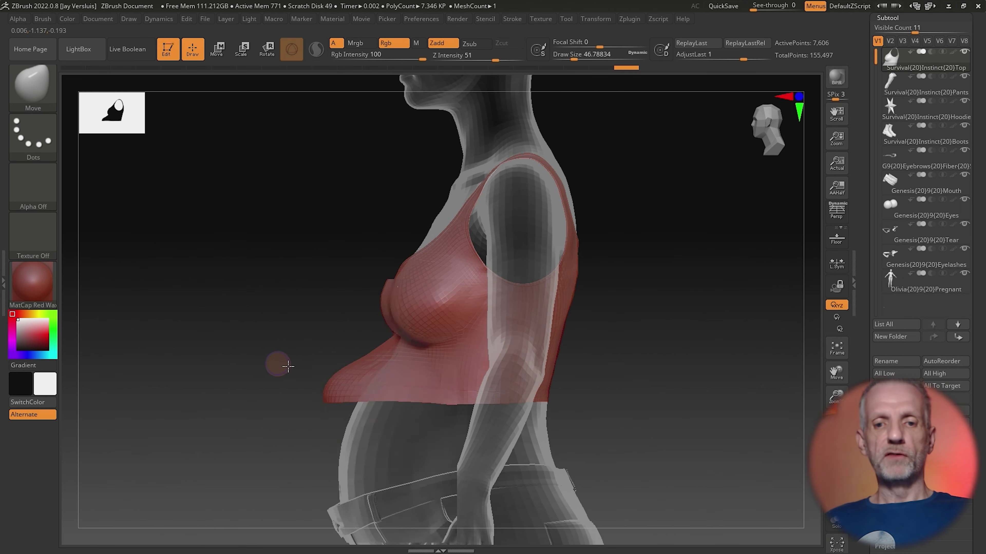
Try to pull the top's hem away from the body with the Move brush, and roll back through the undo history
left_click_drag(276, 363, 234, 376)
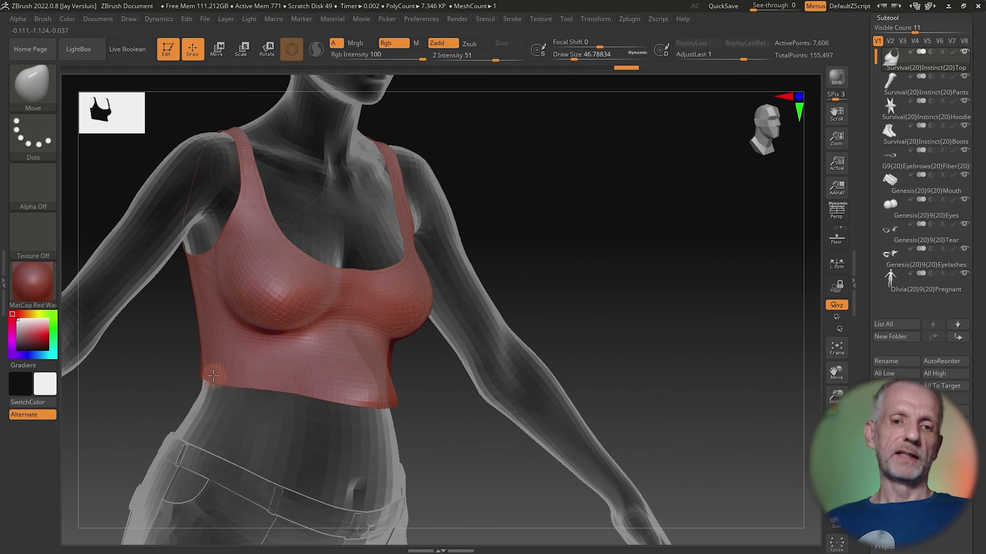
left_click_drag(211, 338, 200, 336)
left_click_drag(271, 378, 464, 403)
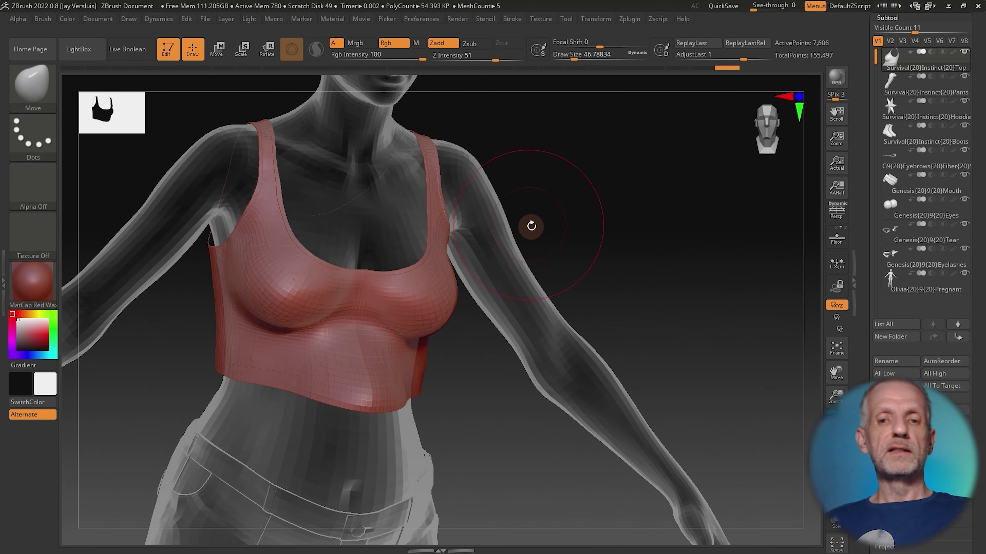
left_click_drag(603, 253, 566, 267)
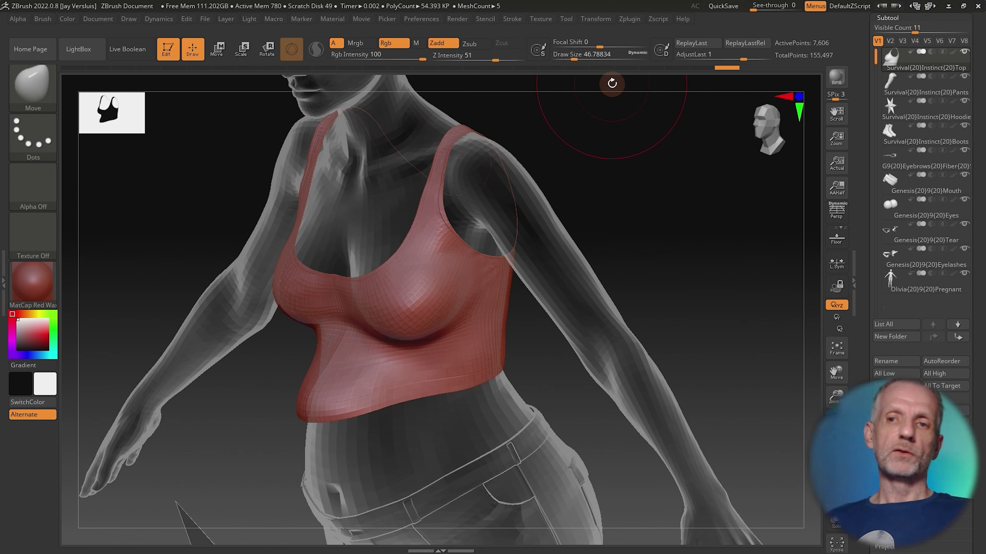
left_click_drag(658, 68, 542, 73)
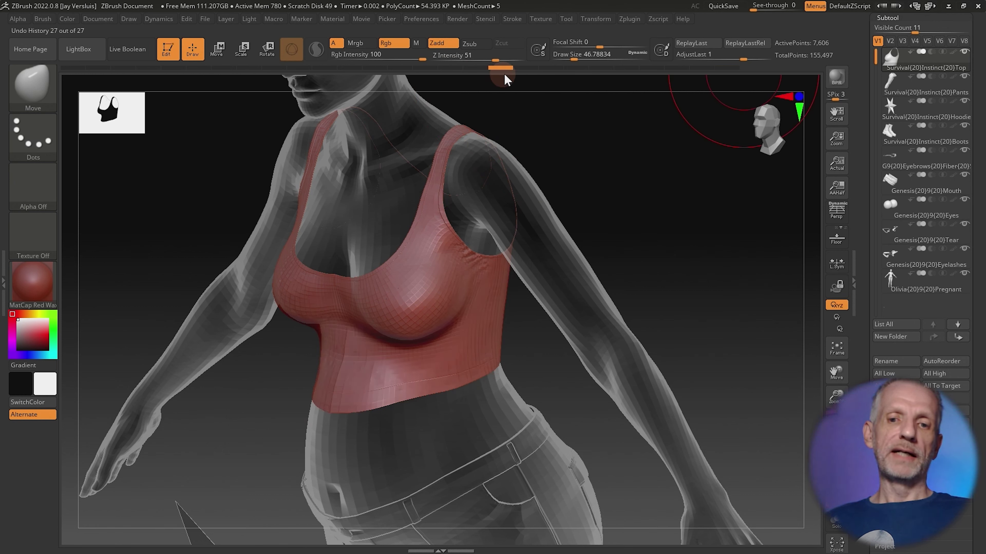
Reduce the draw size to about 15 and smooth the wrinkles along the top's armhole with the Smooth brush
left_click_drag(638, 281, 685, 301)
left_click_drag(730, 272, 770, 260)
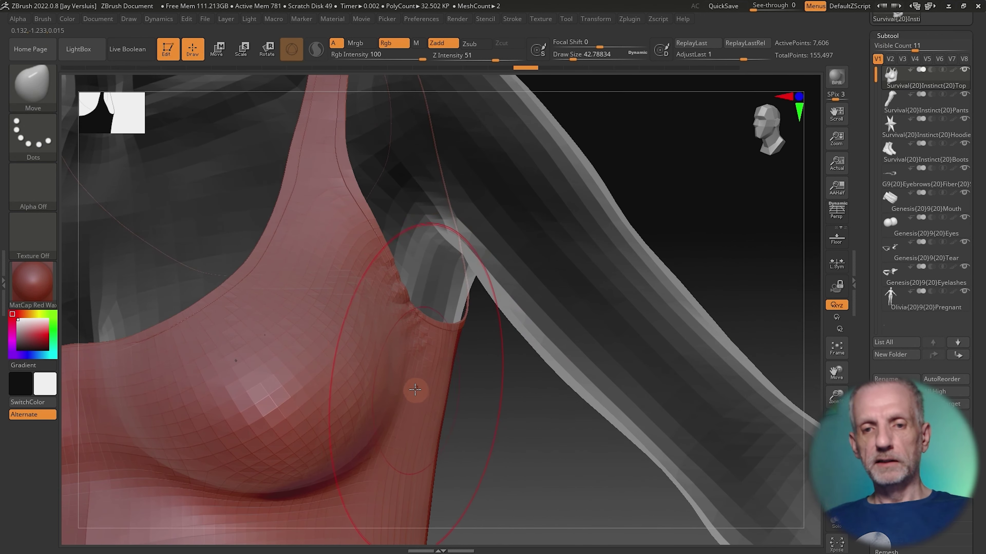
key("shift")
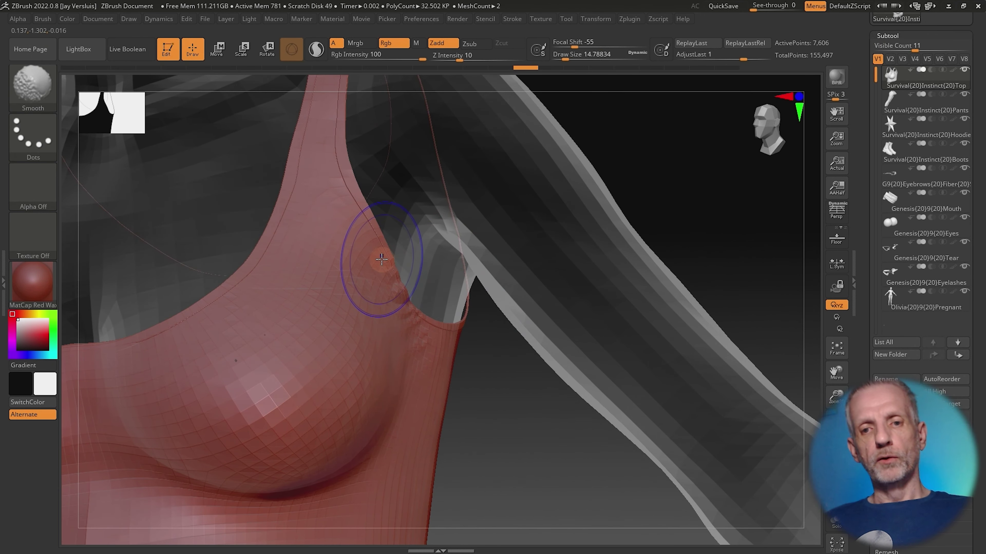
left_click_drag(392, 271, 403, 294, "shift")
Smooth the lower front of the top between the bust and the hem
mouse_move(502, 398)
left_mouse_down()
mouse_move(477, 418)
mouse_move(493, 445)
mouse_move(514, 309)
mouse_move(535, 315)
mouse_move(608, 244)
mouse_move(618, 272)
mouse_move(648, 259)
mouse_move(588, 297)
mouse_move(484, 434)
left_mouse_up()
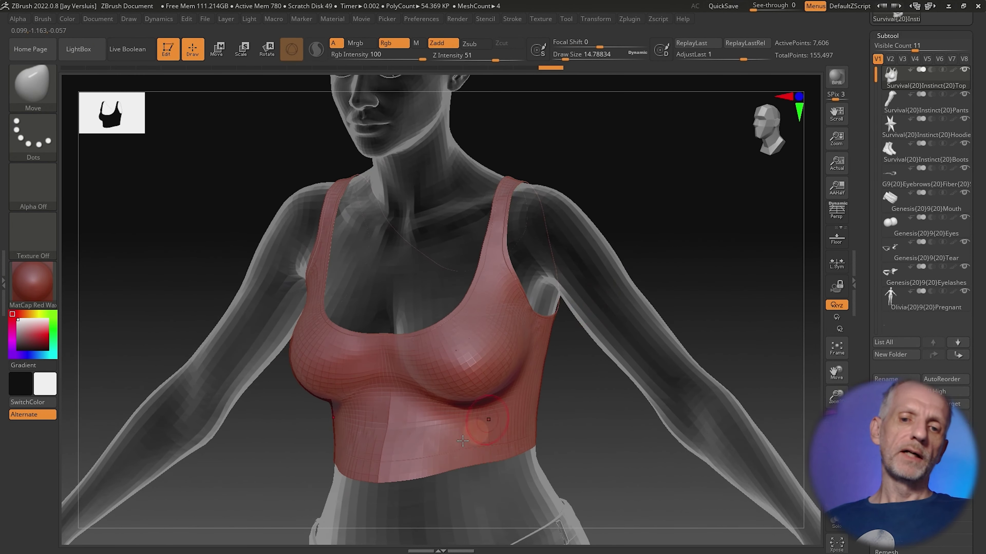
key("shift")
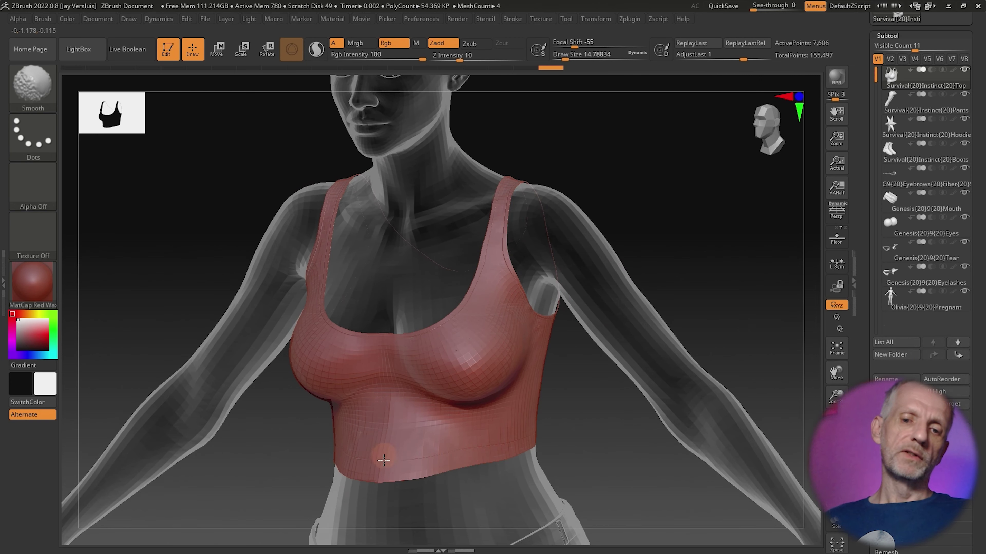
mouse_move(550, 434)
left_mouse_down()
mouse_move(614, 440)
mouse_move(595, 445)
mouse_move(544, 439)
mouse_move(635, 438)
mouse_move(638, 539)
mouse_move(672, 446)
mouse_move(588, 447)
mouse_move(529, 401)
mouse_move(541, 425)
mouse_move(620, 363)
left_mouse_up()
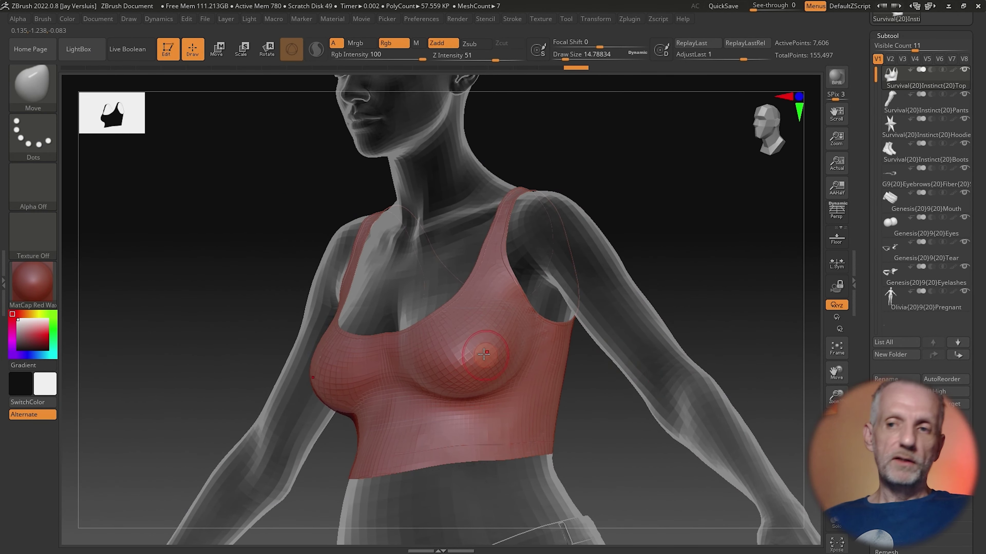
Send the modified clothing and figure back to DAZ Studio through GoZ, switching between the top and body subtools
left_click_drag(862, 112, 861, 278)
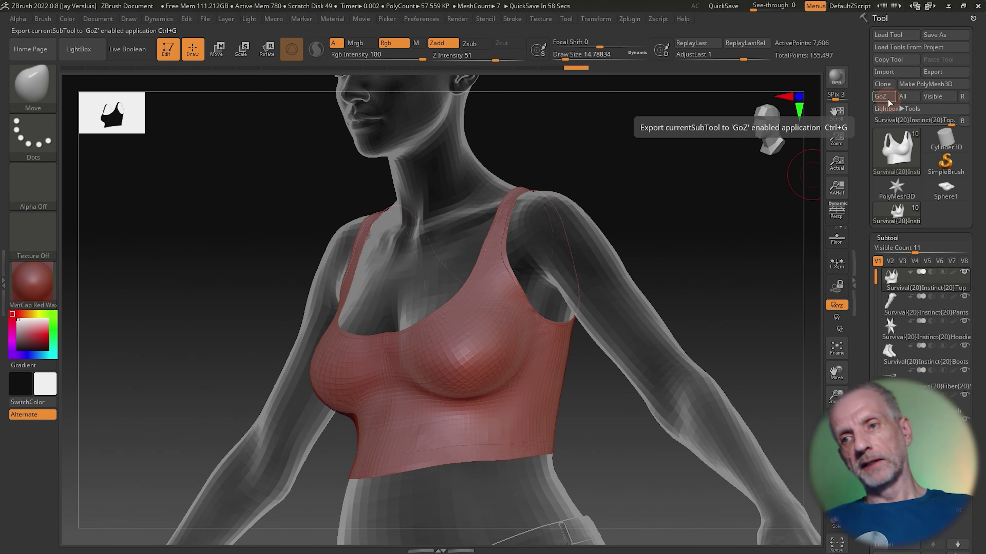
left_click(621, 296, "alt")
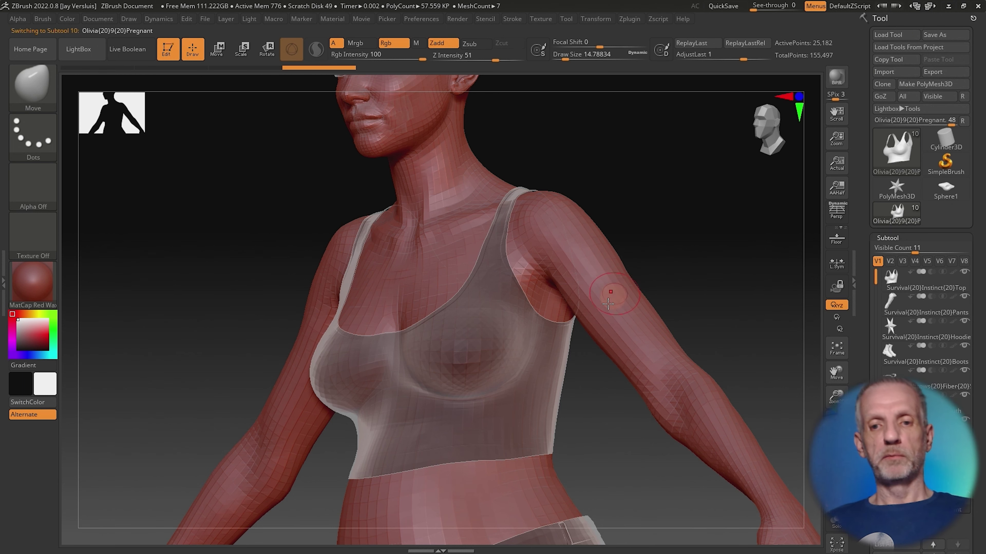
left_click(400, 434, "alt")
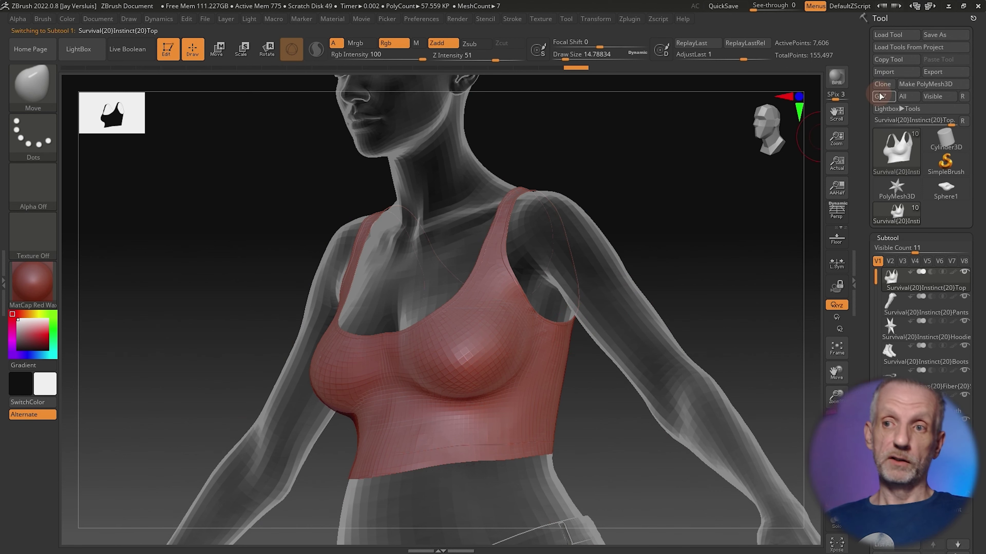
left_click(640, 195, "alt")
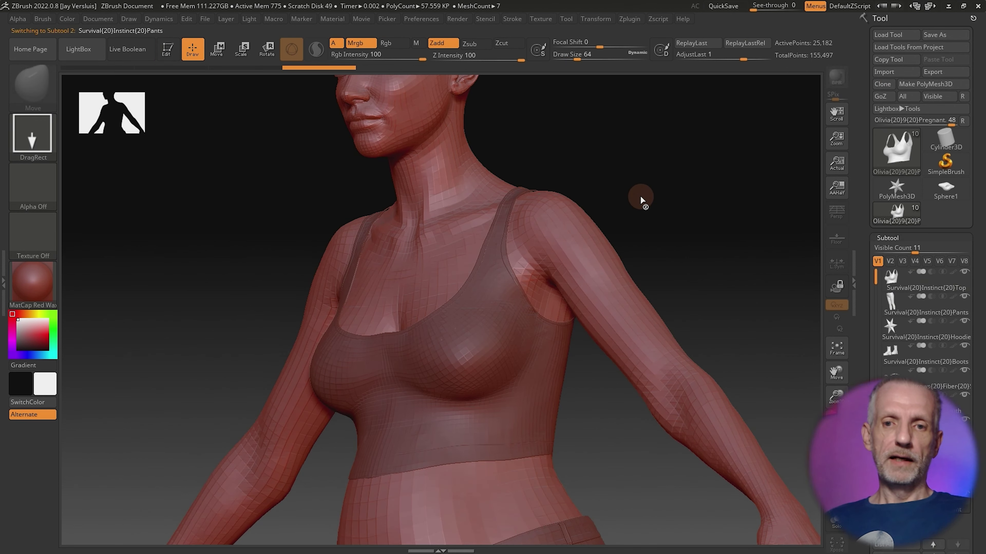
left_click(640, 195, "alt")
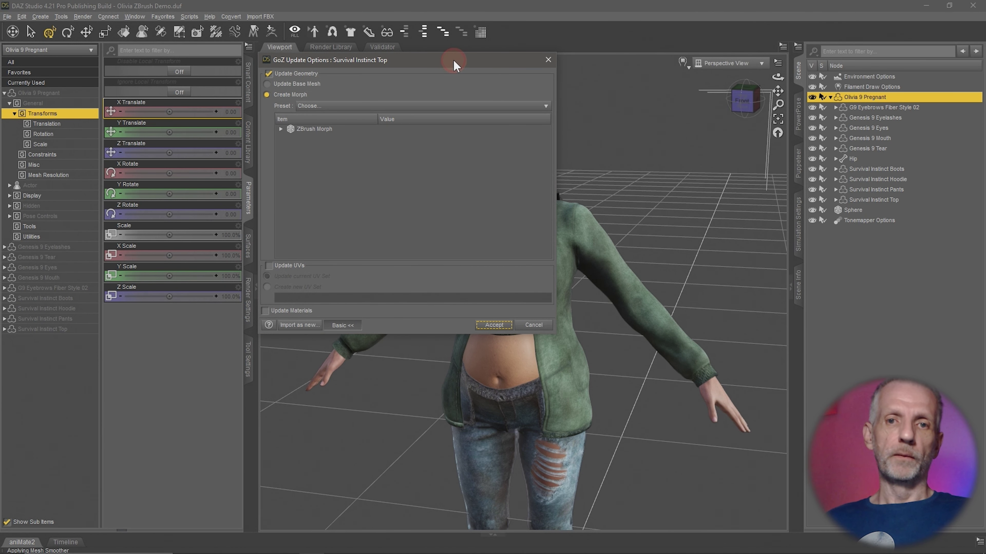
Name the ZBrush morph for the Survival Instinct Top "Top Fix" and accept the GoZ geometry update
left_click_drag(454, 64, 293, 44)
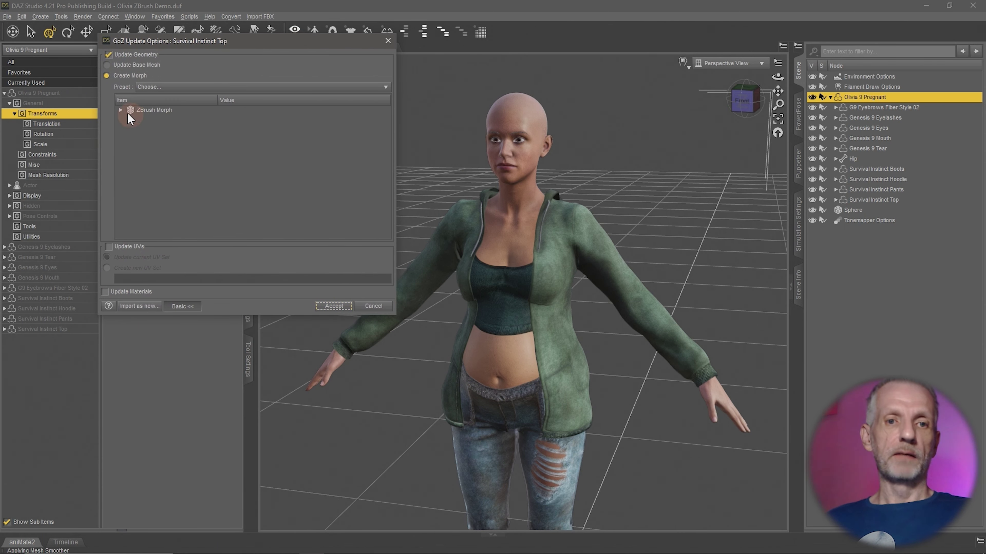
left_click(120, 110)
type("Top Fix")
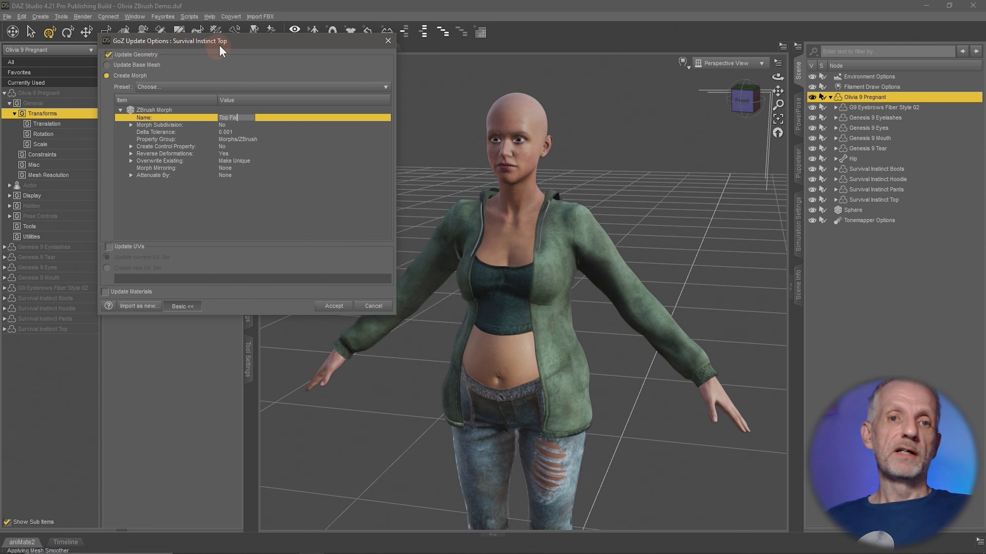
left_click(334, 306)
Select the Survival Instinct Top in the scene and vary its Top Fix morph strength to check the correction on the figure
left_click_drag(599, 303, 814, 194, "alt")
right_click(555, 334)
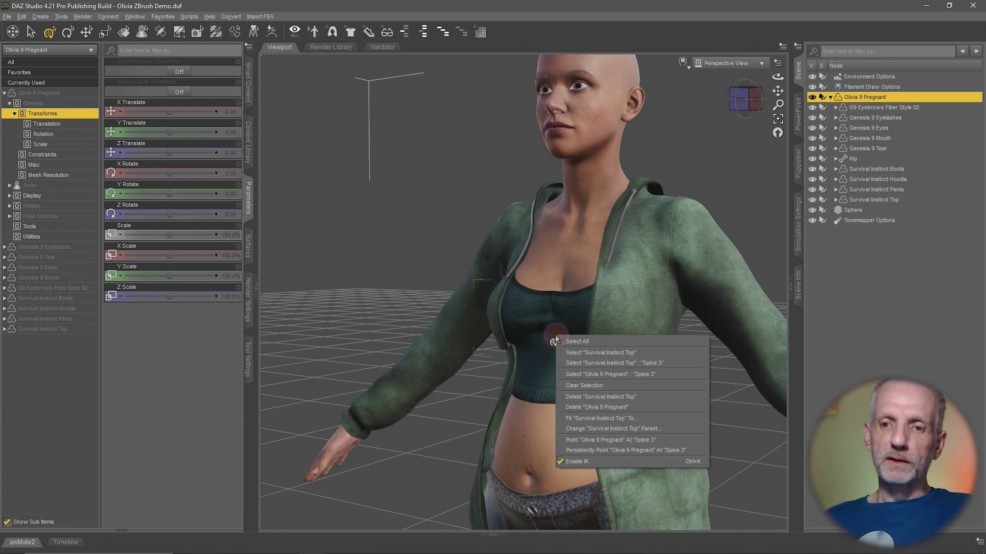
left_click(616, 356)
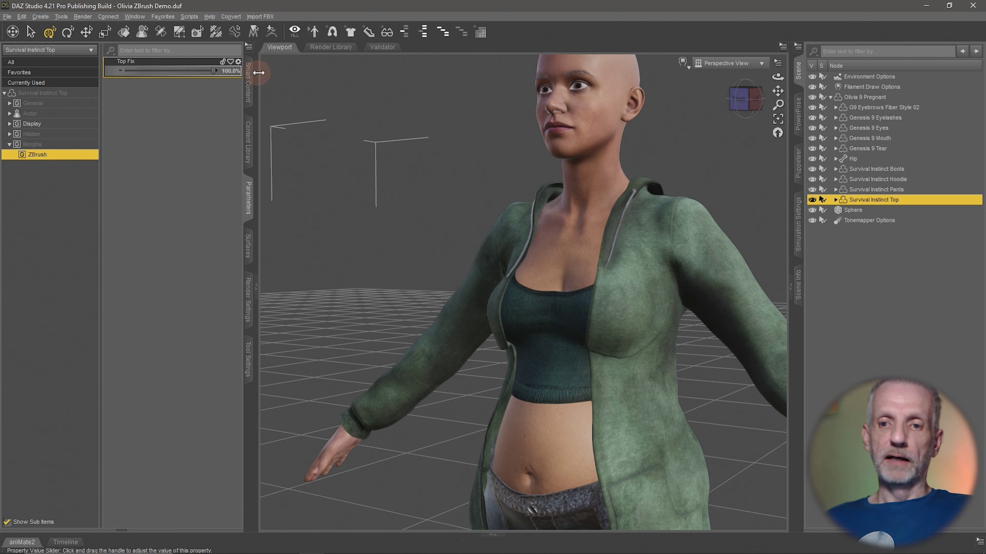
left_click_drag(171, 80, 267, 78)
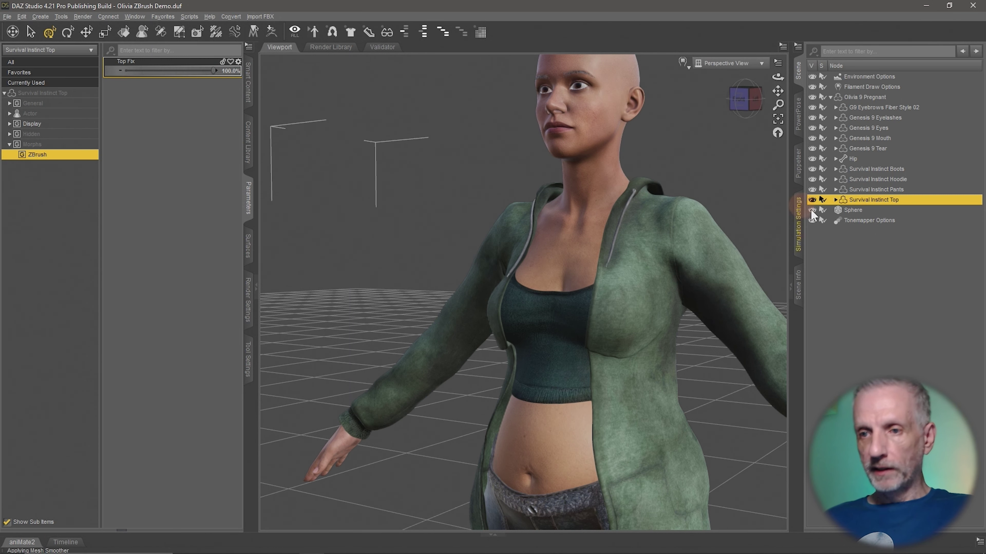
Hide the Survival Instinct Hoodie, vary the Top Fix morph up to 100% to inspect the top, and show the hoodie again
left_click(813, 179)
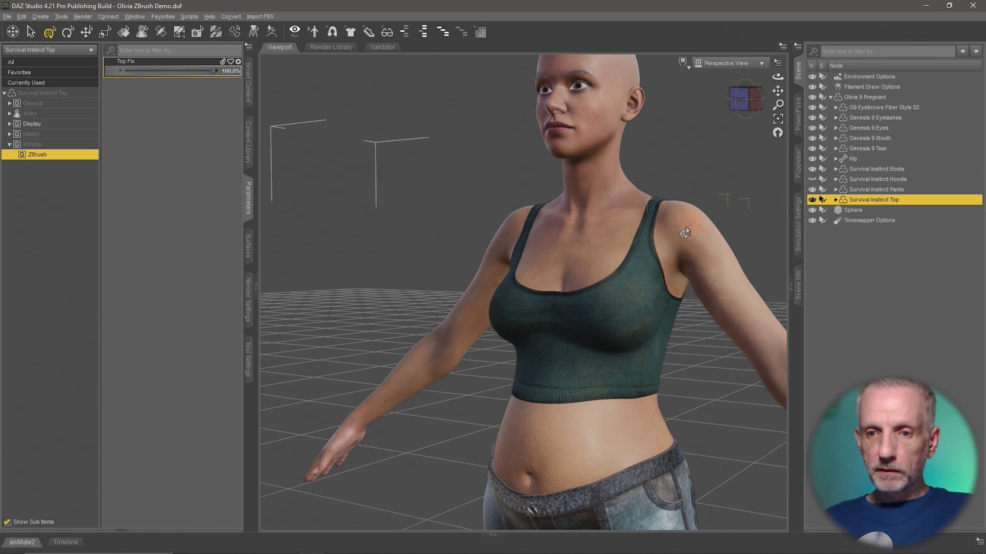
left_click_drag(684, 232, 684, 228, "alt")
left_click(189, 71)
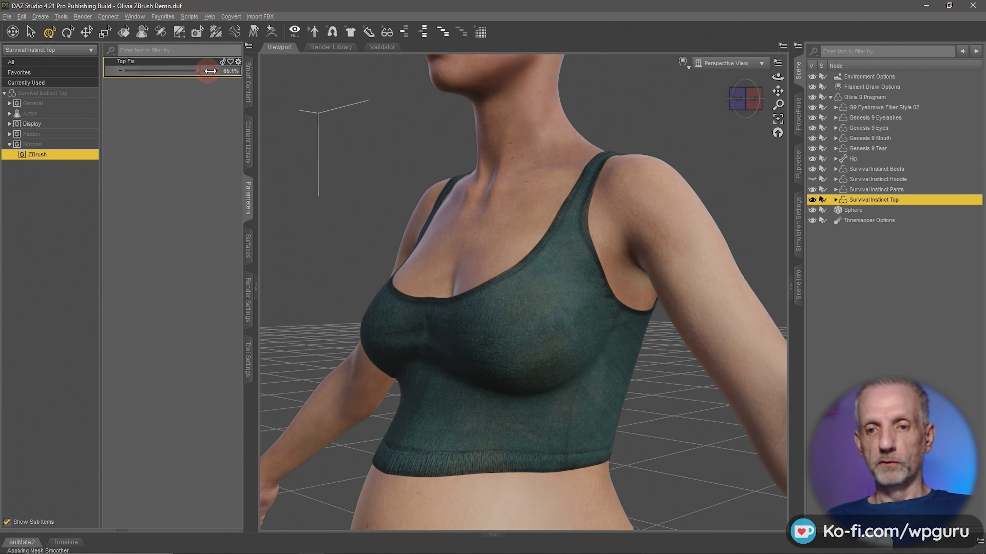
left_click_drag(175, 77, 225, 81)
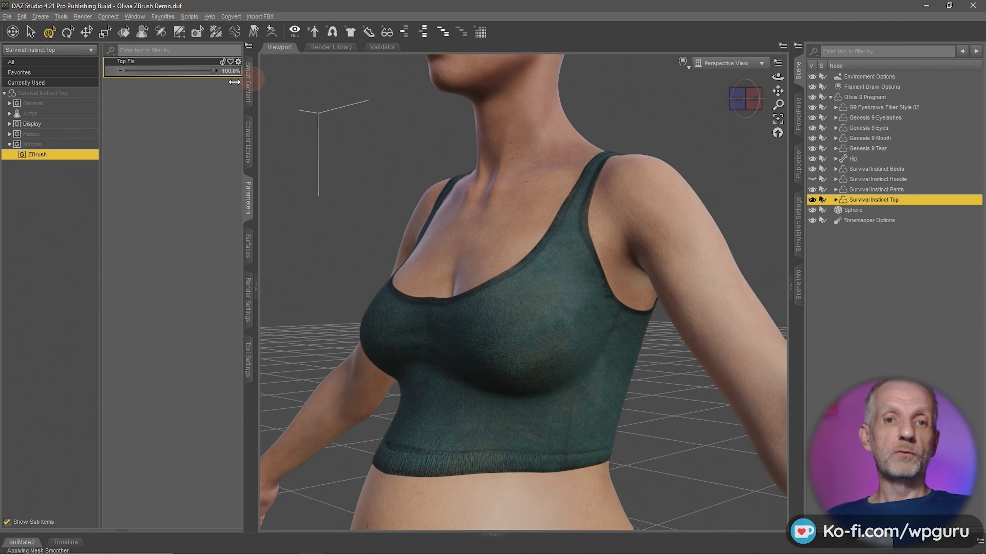
left_click_drag(374, 205, 627, 281, "alt")
left_click(811, 179)
key("alt+Tab")
key("alt+Tab")
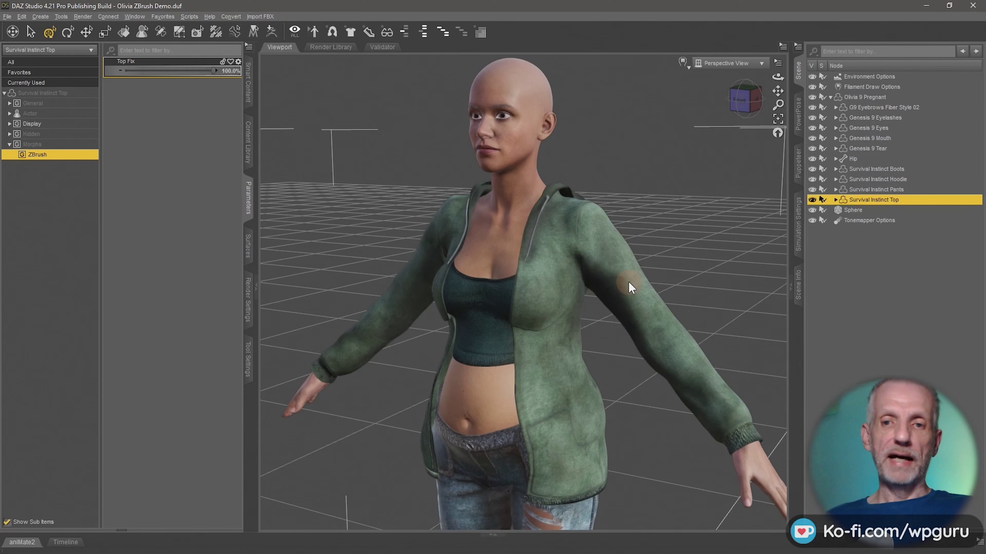
Send the Olivia 9 Pregnant figure from DAZ Studio to ZBrush through GoZ
left_click(869, 99)
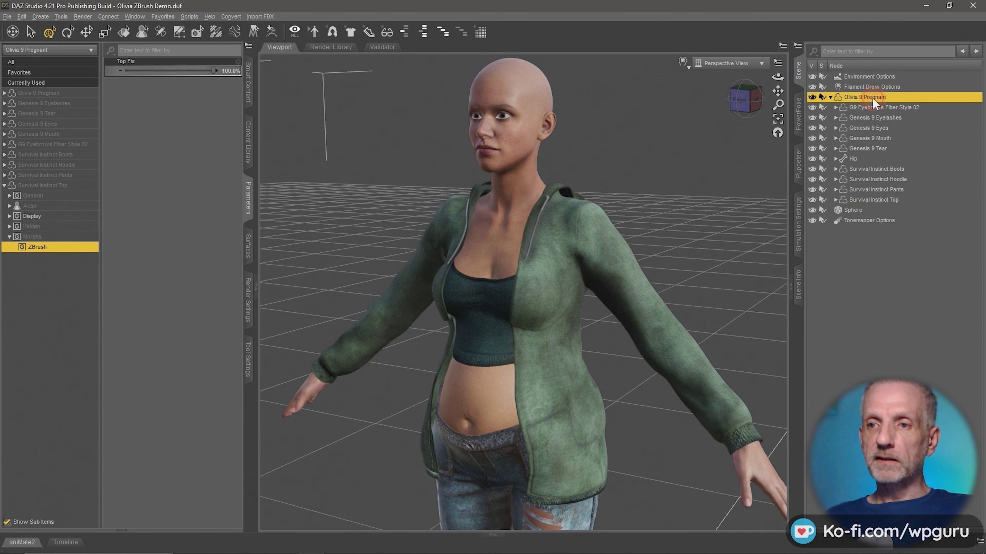
left_click(7, 17)
mouse_move(54, 150)
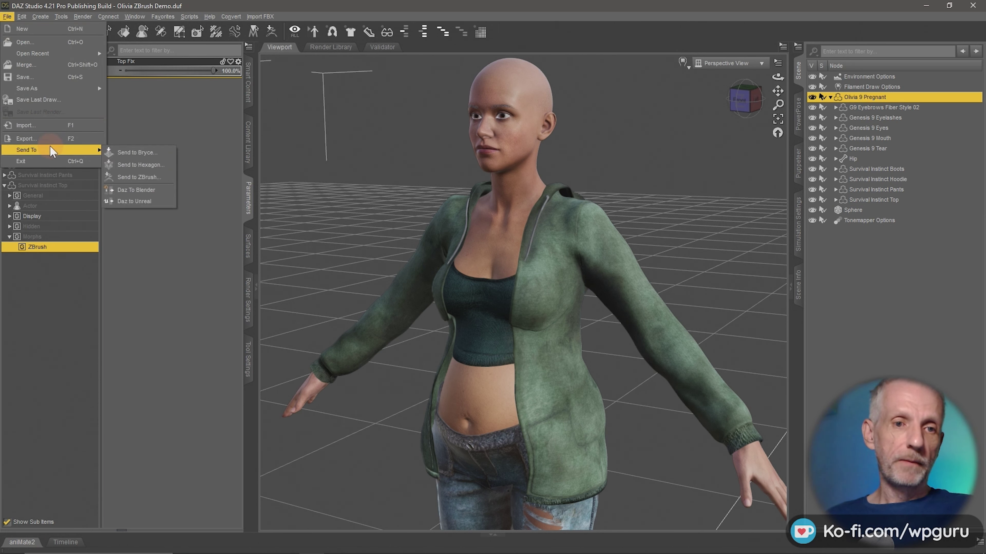
left_click(149, 178)
left_click(313, 113)
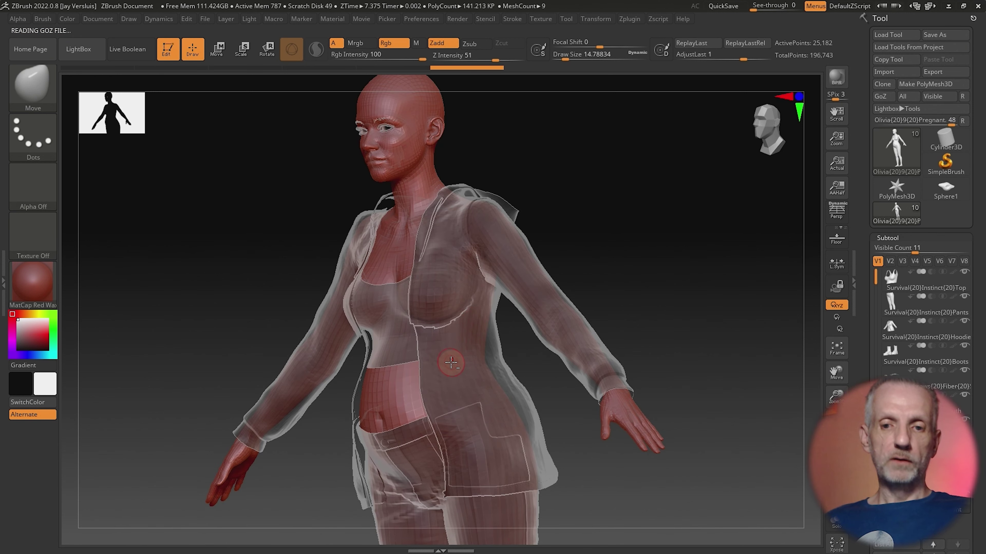
Switch to the hoodie subtool and smooth the jagged crease under the bust
left_click_drag(454, 365, 509, 413, "alt")
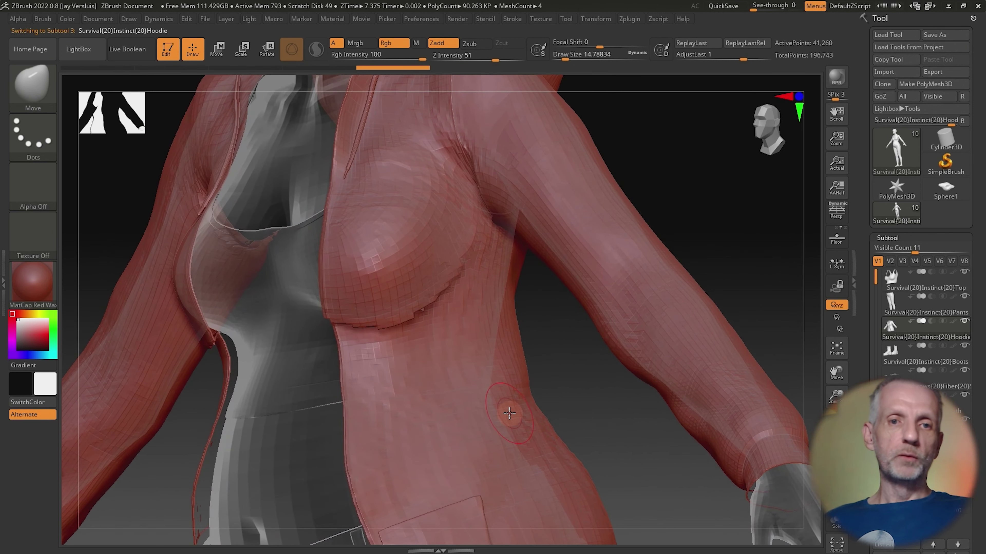
left_click_drag(561, 369, 563, 359)
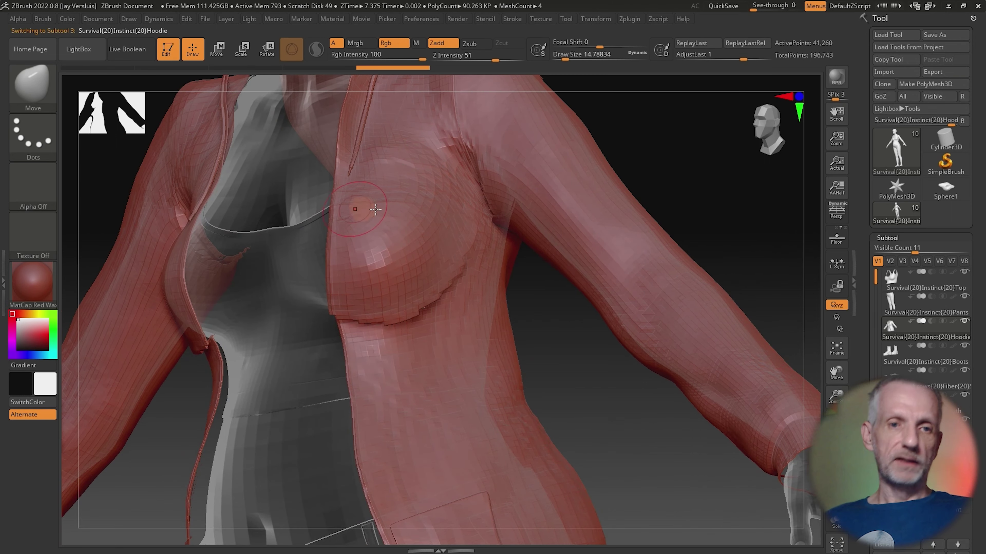
right_click_drag(461, 271, 441, 299)
key("shift")
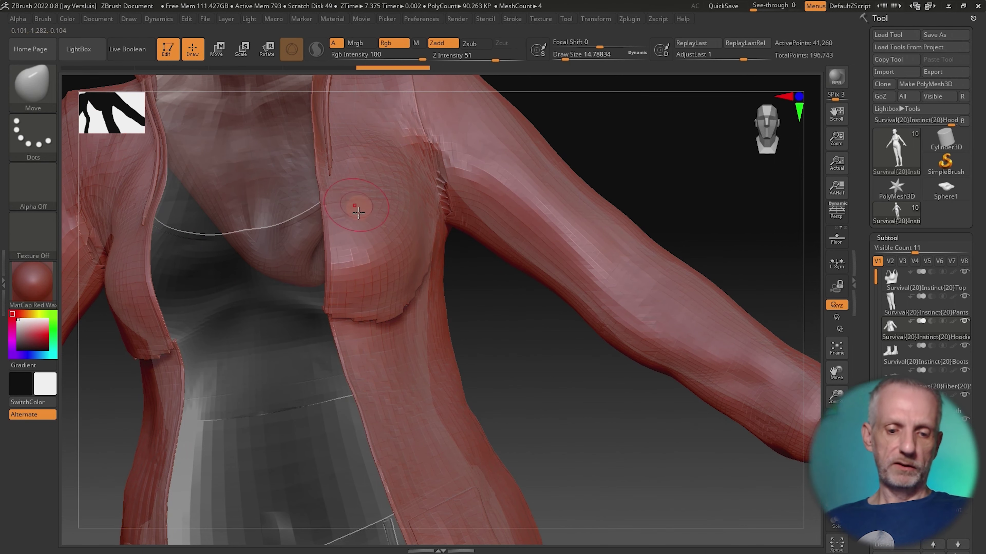
mouse_move(367, 255)
right_mouse_down()
mouse_move(502, 286)
mouse_move(403, 312)
right_mouse_up()
key("shift")
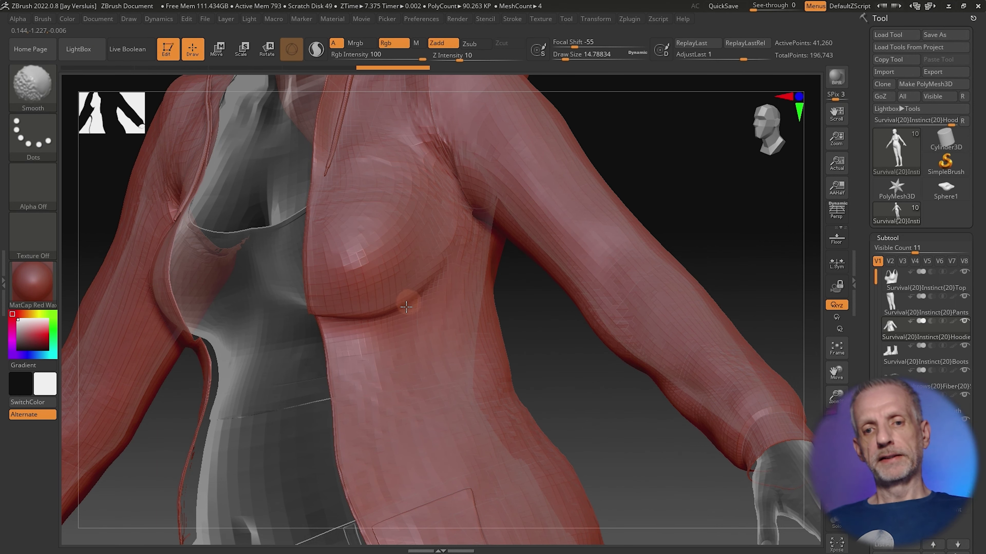
right_click_drag(406, 307, 434, 290)
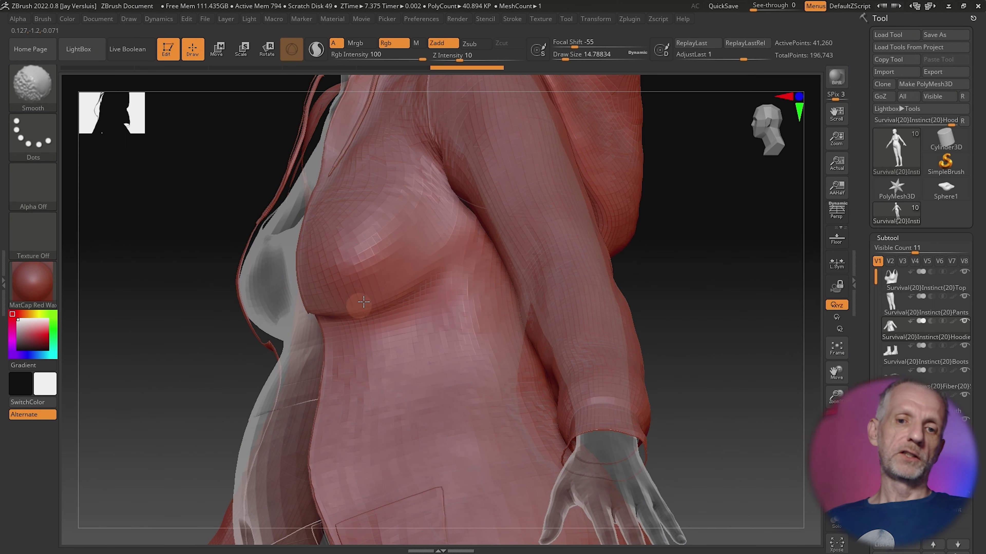
right_click_drag(364, 302, 344, 322)
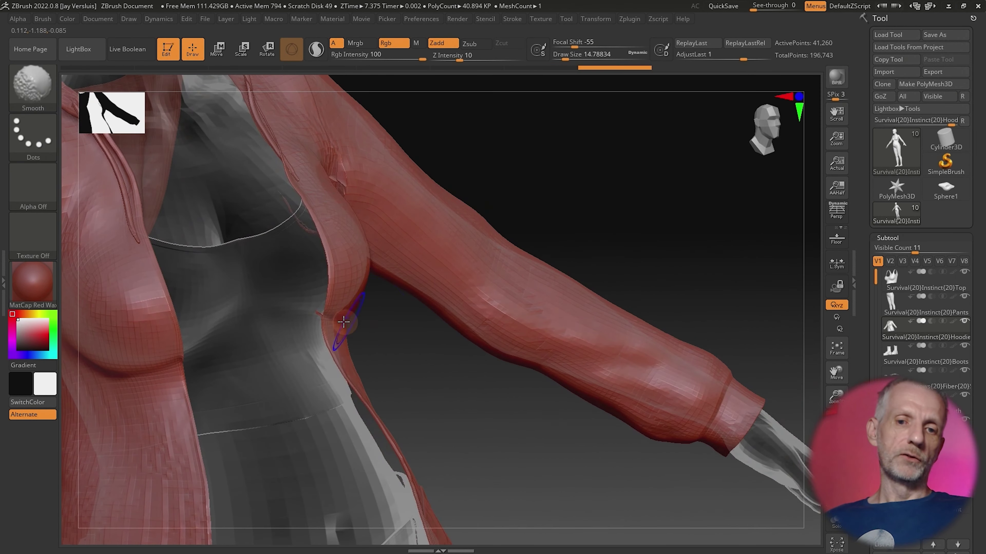
Try to smooth the notch in the hoodie's front edge below the bust
right_click_drag(403, 327, 371, 319, "shift")
key("ctrl+z")
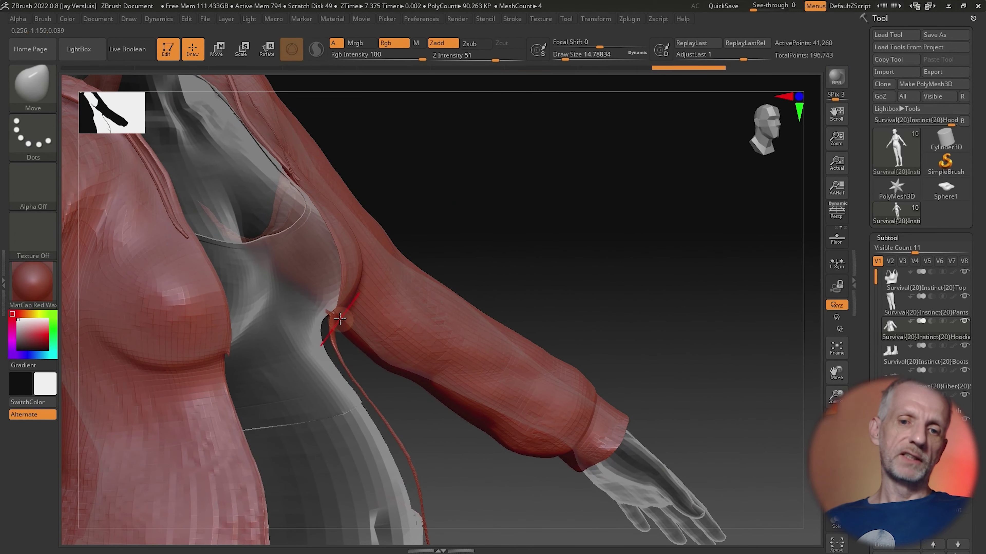
key("shift")
mouse_move(335, 322)
right_mouse_down()
mouse_move(326, 315)
mouse_move(607, 341)
mouse_move(410, 334)
mouse_move(477, 359)
mouse_move(509, 394)
mouse_move(418, 319)
right_mouse_up()
key("ctrl+z")
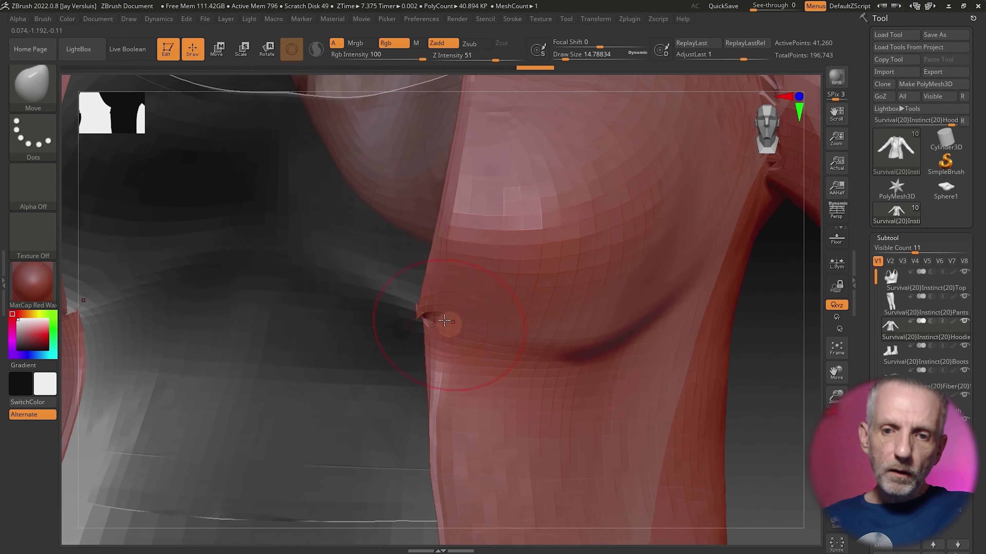
Raise the Smooth brush's Z Intensity to 88 and smooth the notch on the hoodie's front edge below the bust
key("shift")
left_click_drag(472, 58, 513, 60)
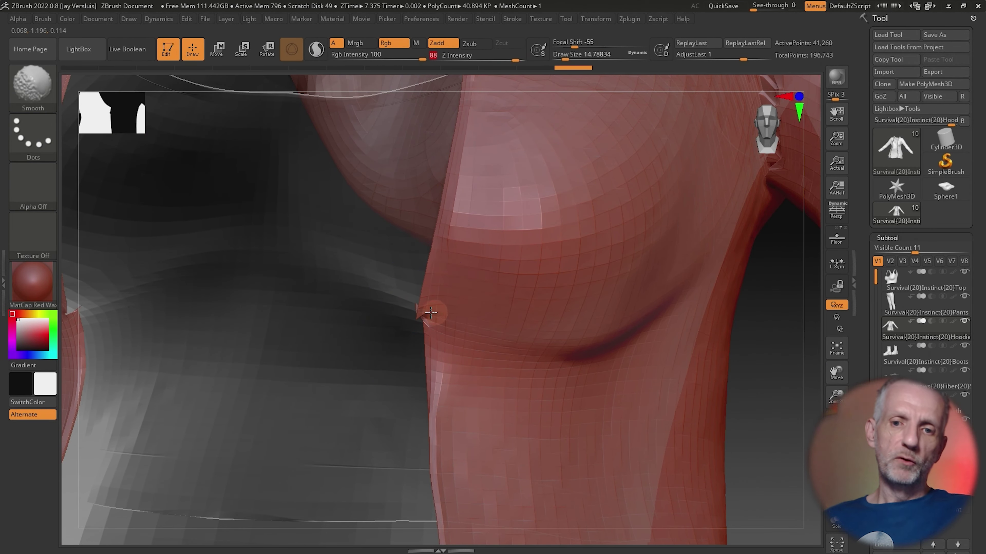
mouse_move(429, 353)
right_mouse_down()
mouse_move(631, 352)
mouse_move(696, 382)
right_mouse_up()
key("shift")
key("space")
right_click_drag(653, 334, 592, 317)
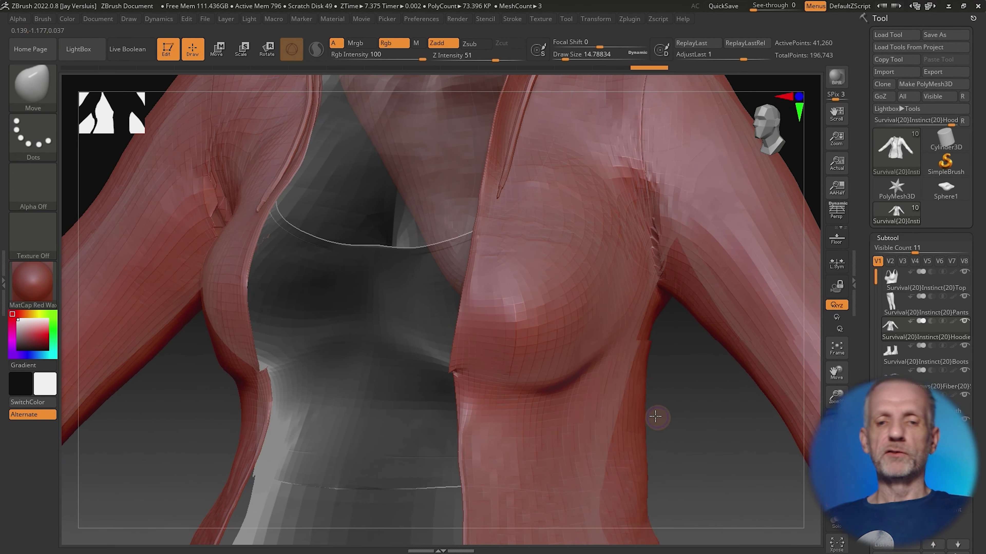
Set the Smooth brush's Z Intensity to 13 and smooth the hoodie's creases around the armpit and shoulder seam
mouse_move(656, 416)
right_mouse_down()
mouse_move(703, 421)
mouse_move(640, 416)
mouse_move(652, 417)
right_mouse_up()
key("shift")
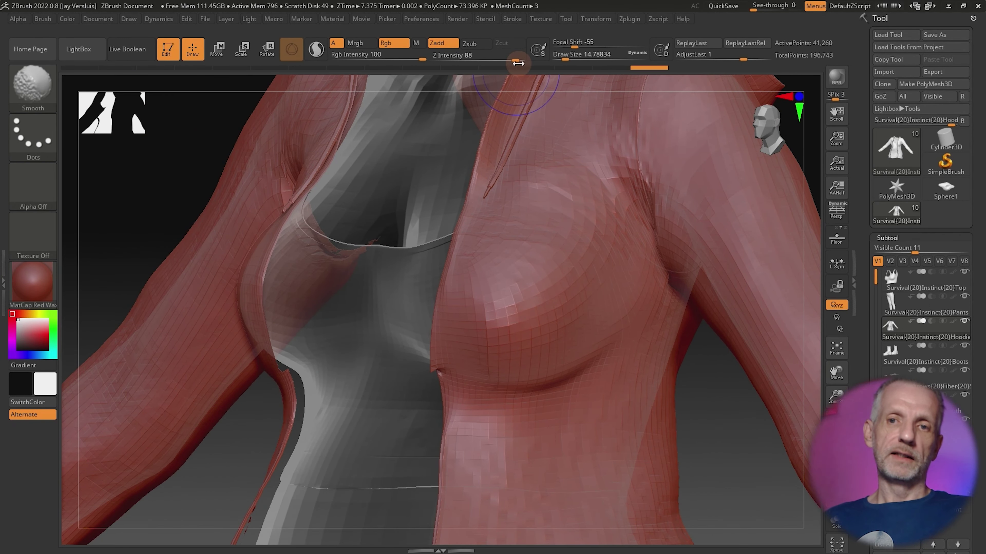
left_click_drag(474, 62, 480, 58)
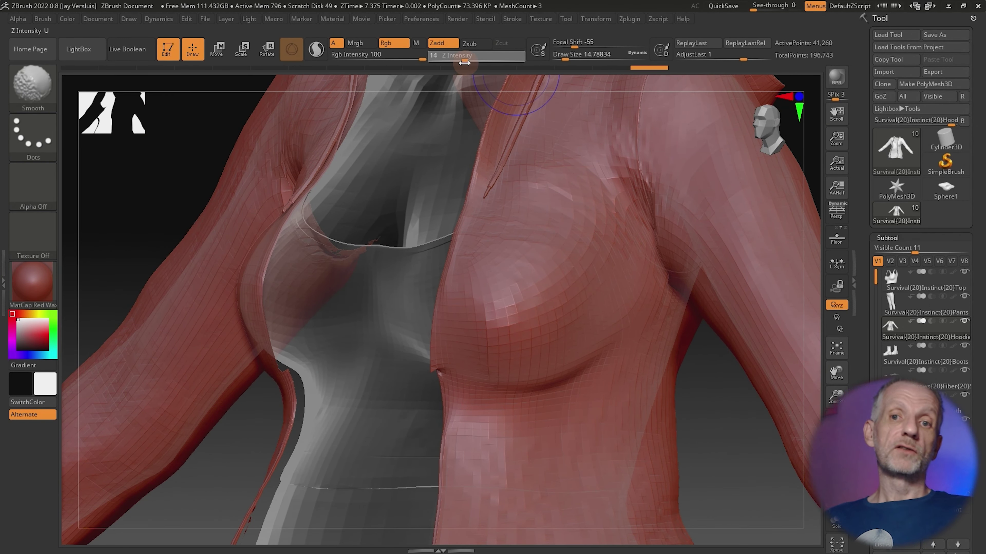
key("Return")
mouse_move(528, 258)
right_mouse_down()
mouse_move(520, 500)
mouse_move(570, 468)
mouse_move(579, 435)
mouse_move(614, 468)
mouse_move(622, 464)
right_mouse_up()
key("shift")
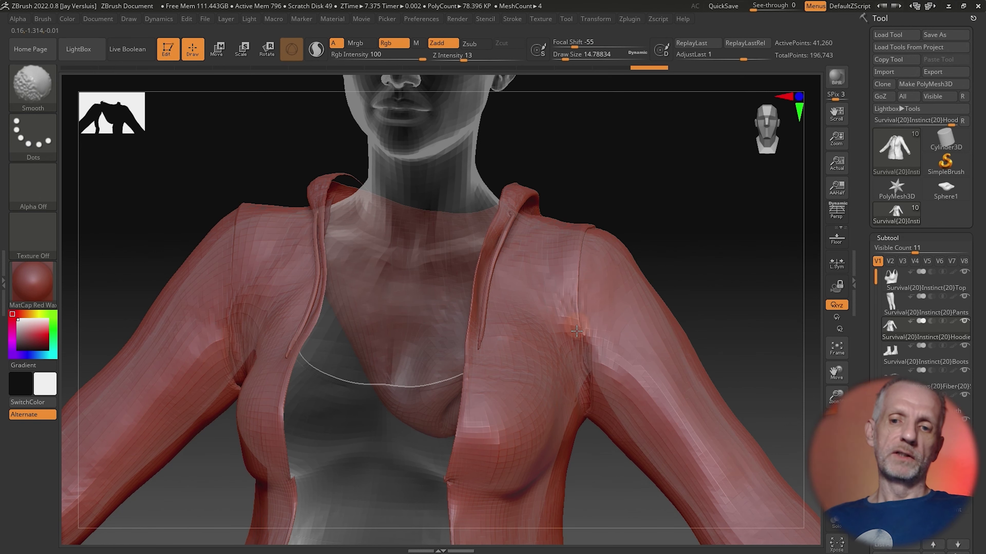
mouse_move(593, 419)
right_mouse_down()
mouse_move(588, 453)
mouse_move(585, 351)
right_mouse_up()
key("shift")
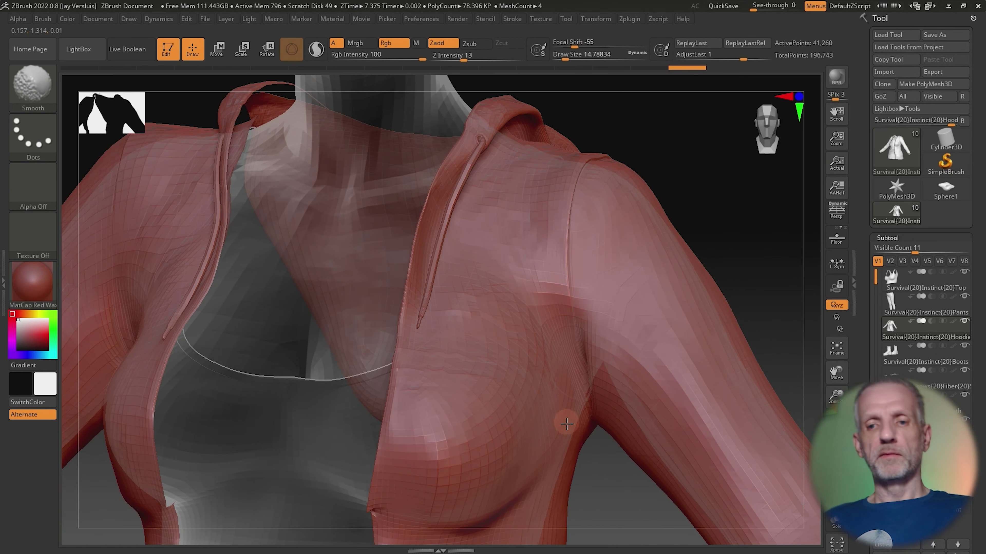
Enlarge the Move brush's draw size to about 97 and pull the back of the hoodie outward below the waist
mouse_move(562, 418)
right_mouse_down("ctrl")
mouse_move(579, 268)
mouse_move(544, 345)
right_mouse_up("ctrl")
key("space")
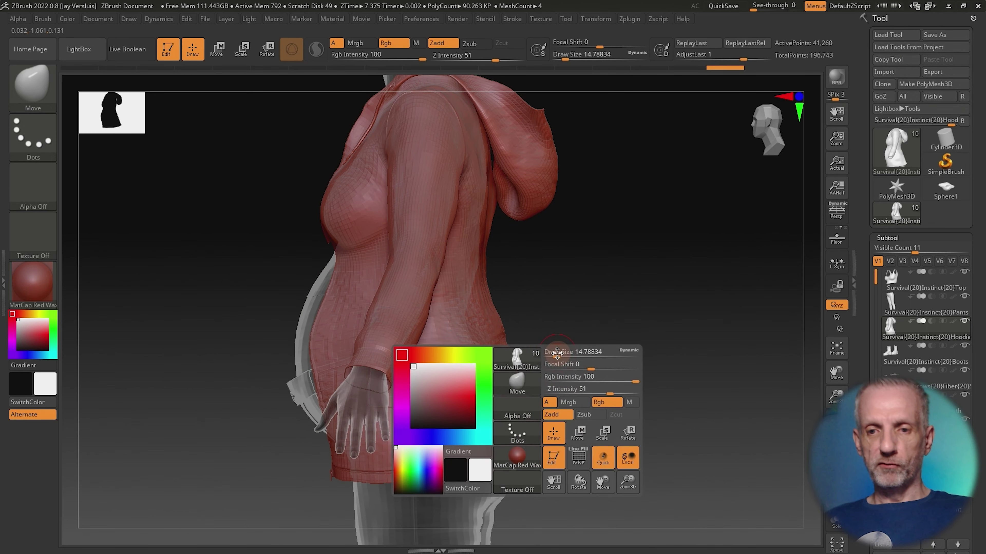
left_click_drag(566, 353, 575, 356)
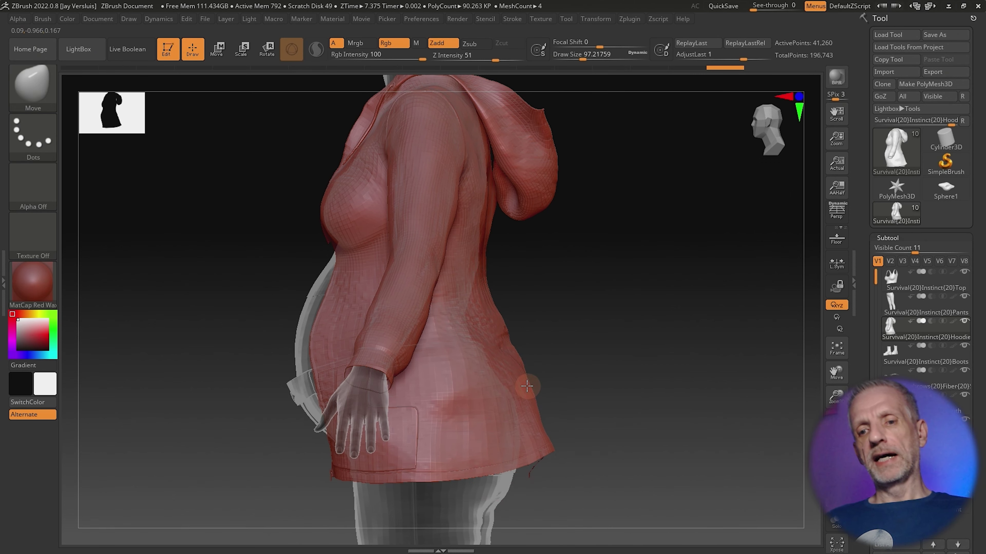
mouse_move(568, 390)
right_mouse_down()
mouse_move(638, 400)
mouse_move(561, 394)
mouse_move(594, 412)
mouse_move(662, 414)
mouse_move(644, 408)
mouse_move(574, 451)
mouse_move(615, 452)
mouse_move(610, 411)
mouse_move(621, 423)
mouse_move(639, 392)
right_mouse_up()
Select the Standard brush and set its draw size to about 68 and Z Intensity to 23
key("b")
key("s")
key("t")
key("space")
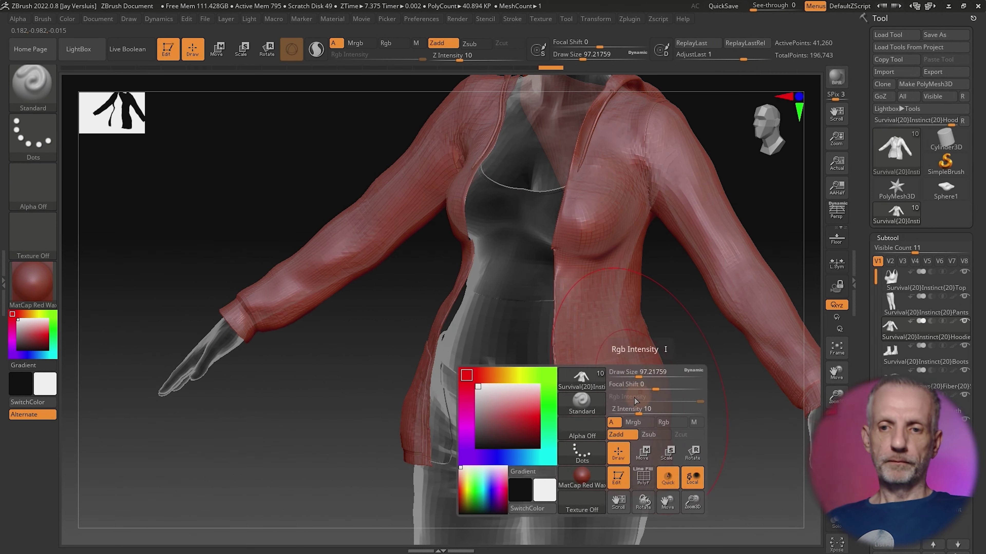
right_click_drag(704, 444, 695, 434)
Switch to the Move brush and pull the hoodie's lower front outward to cover the protruding pants pocket
key("b")
key("m")
key("v")
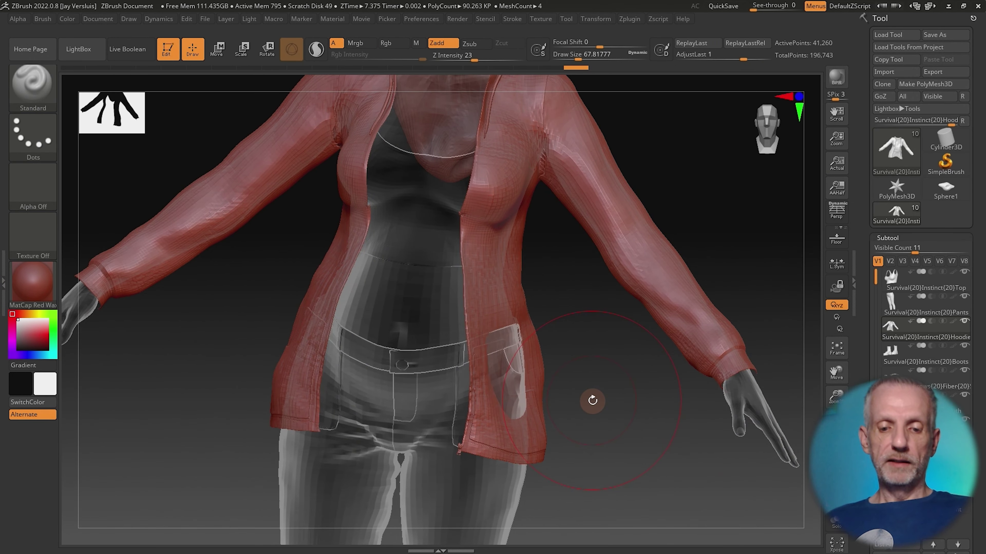
key("b")
key("m")
key("v")
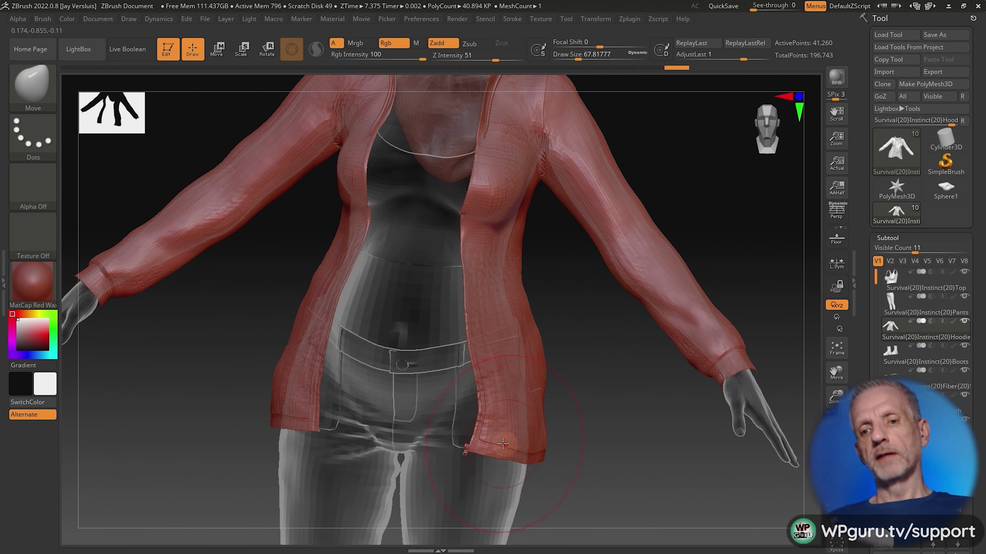
right_click_drag(555, 466, 596, 462)
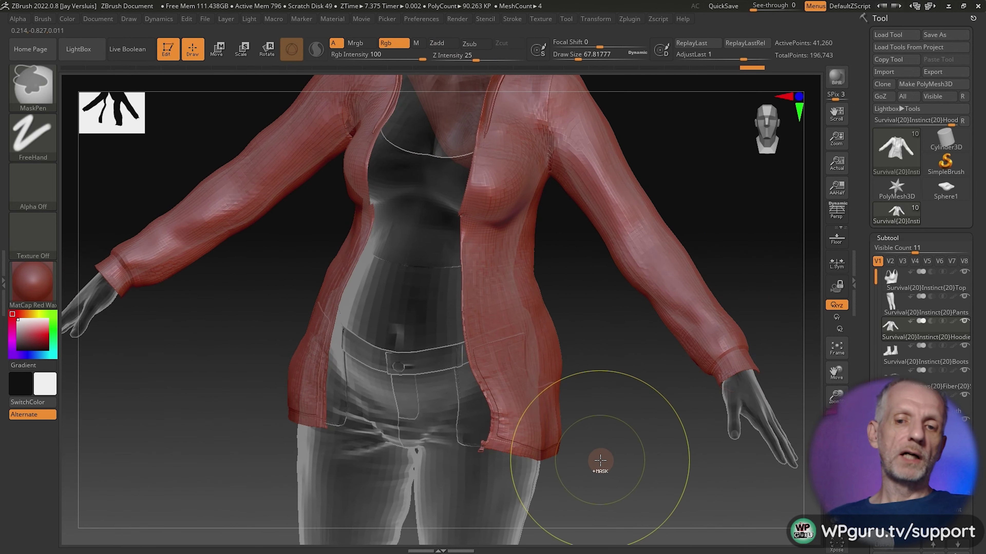
right_click_drag(594, 407, 637, 309)
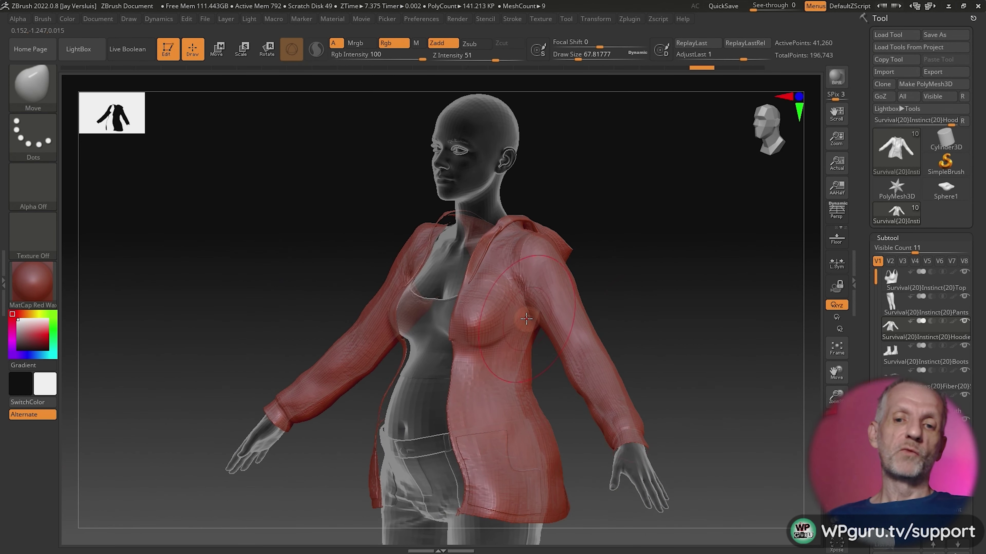
Send the hoodie back to DAZ Studio through GoZ, name its morph "Chest Fix" and accept the geometry update
left_click(880, 97)
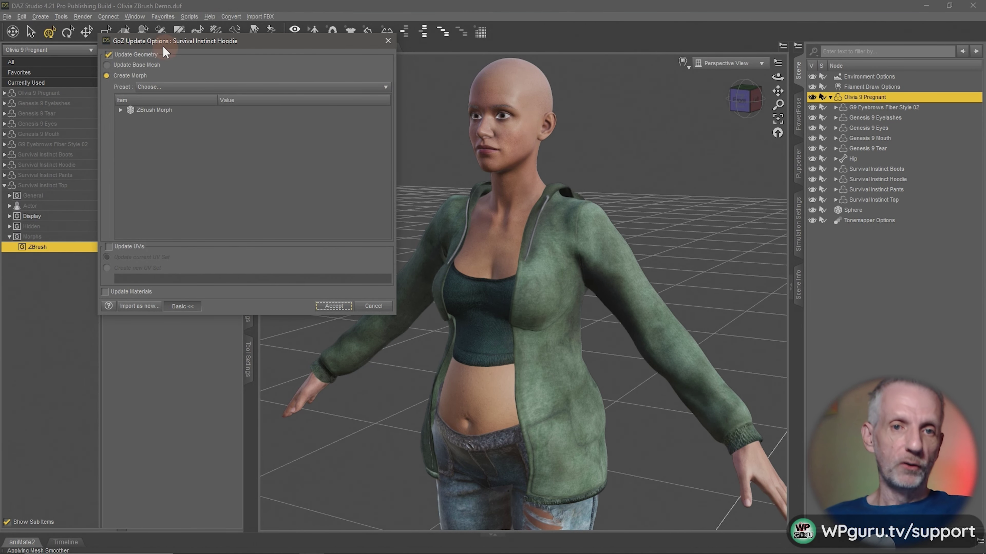
left_click(120, 110)
left_click(245, 118)
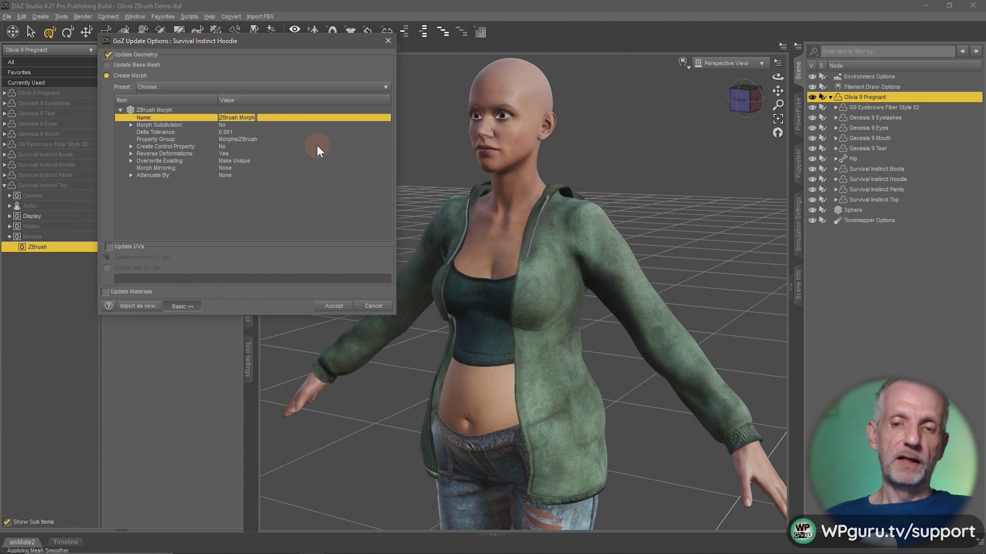
type("Chest Fix")
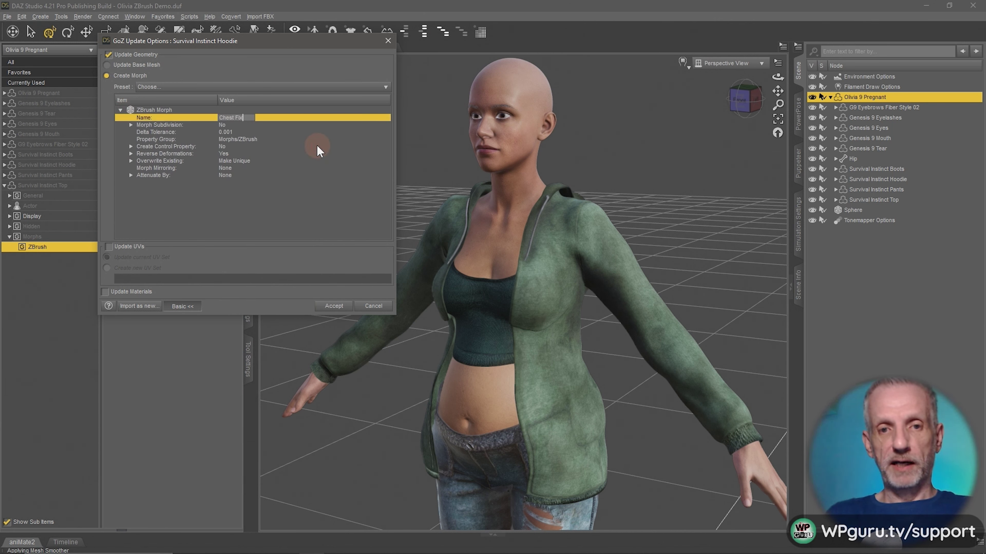
left_click(334, 307)
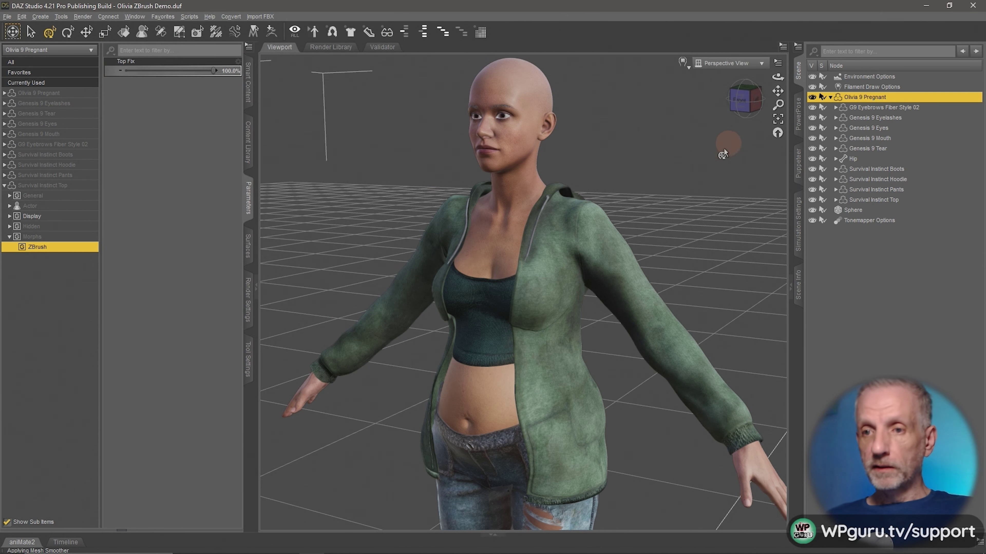
Select the Survival Instinct Hoodie on the figure and set its Chest Fix morph to 100%
scroll(496, 349, "up", 6)
right_click(539, 287)
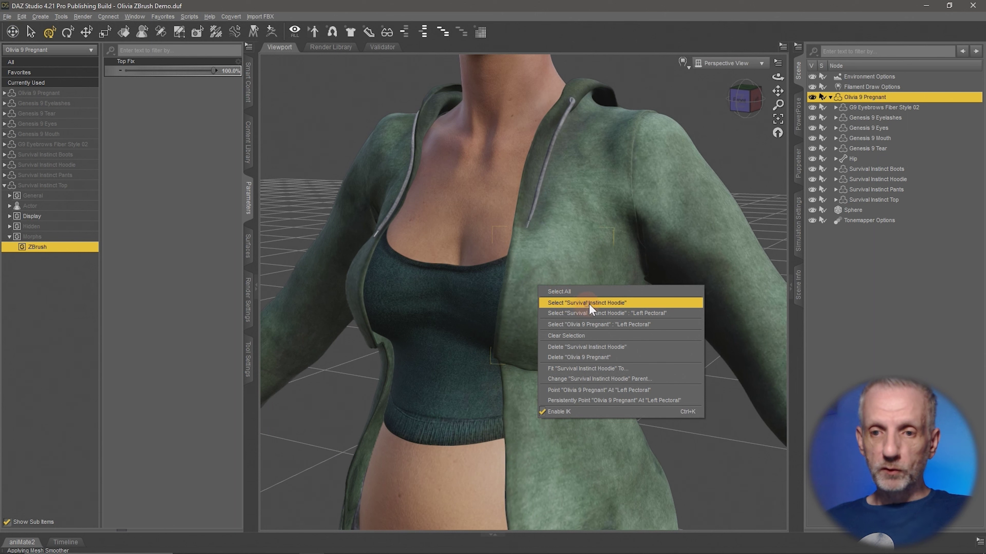
left_click(590, 304)
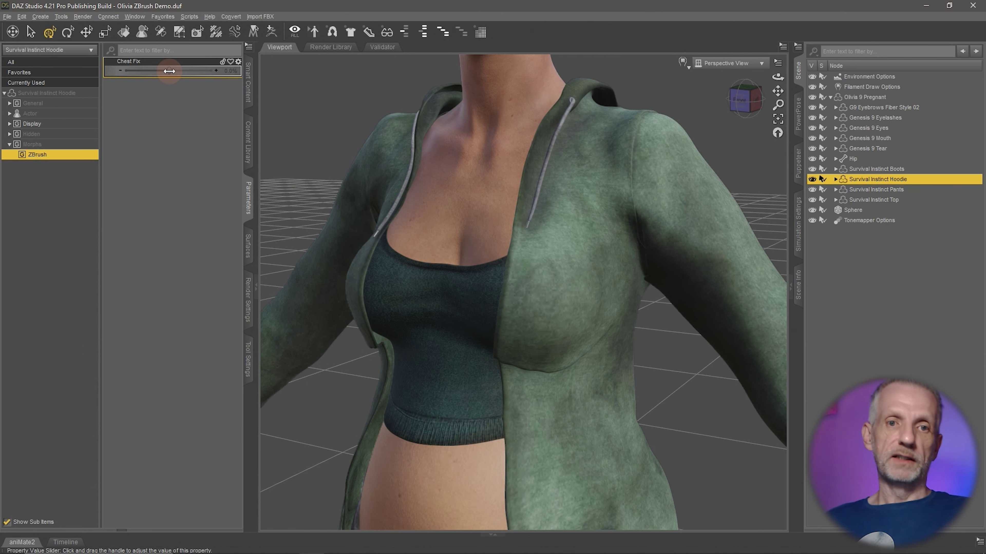
left_click_drag(169, 72, 273, 73)
key("ctrl+f")
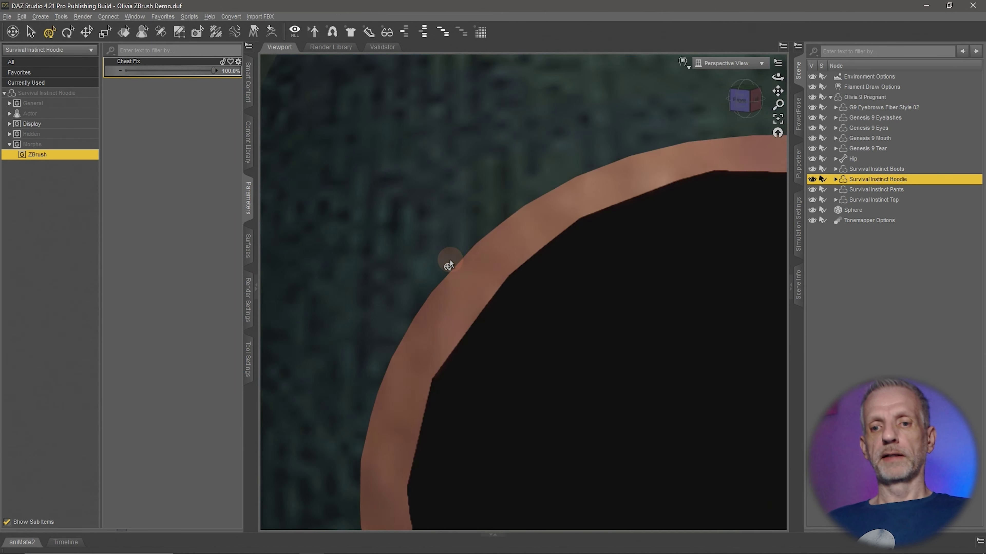
Open the Survival Instinct Hoodie's Mesh Smoothing settings and examine the hoodie's fit on the figure
left_click_drag(460, 272, 471, 275, "alt")
left_click(74, 103)
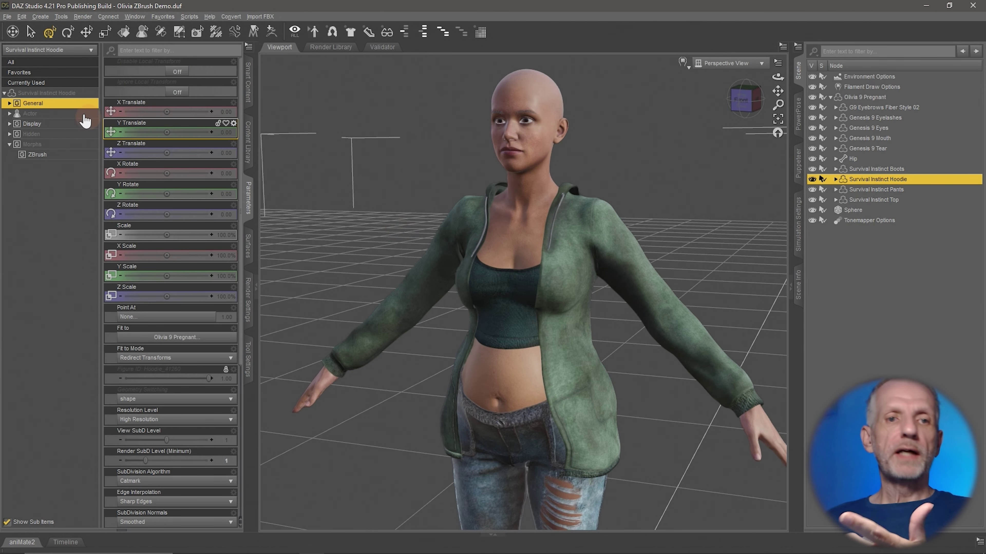
left_click(60, 103)
left_click(77, 155)
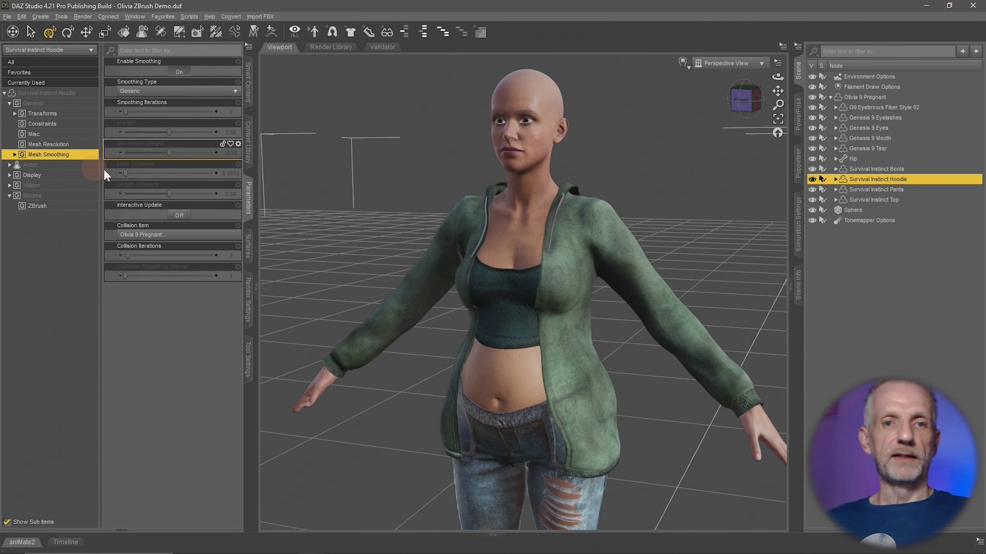
left_click_drag(494, 321, 445, 286, "alt")
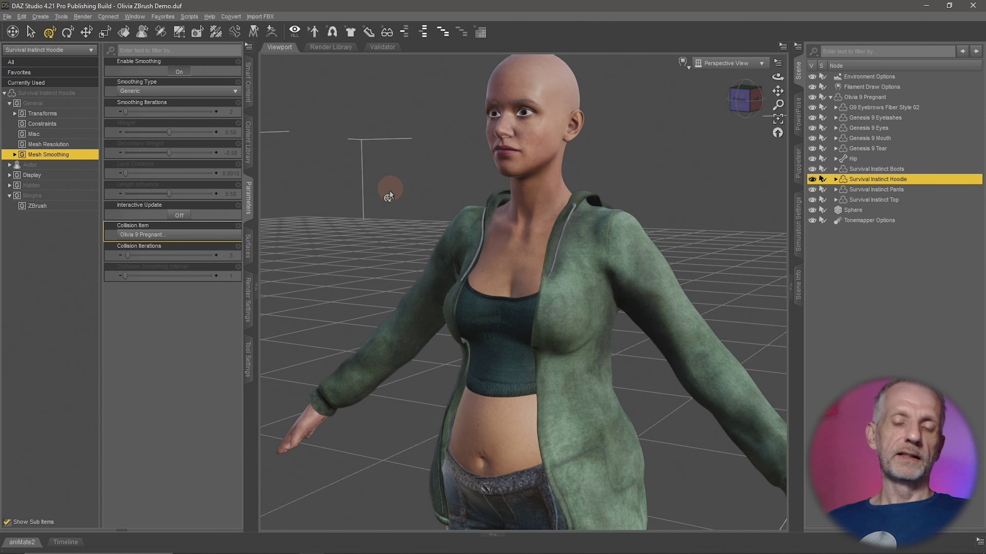
left_click_drag(388, 248, 432, 310, "alt")
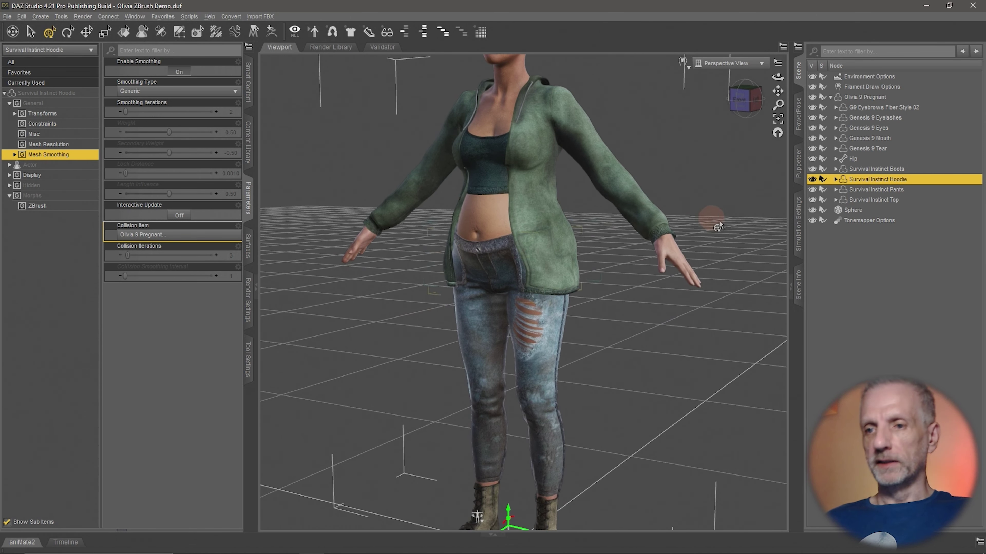
Hide the Survival Instinct Hoodie, select the Survival Instinct Pants and turn off their mesh smoothing
left_click(814, 179)
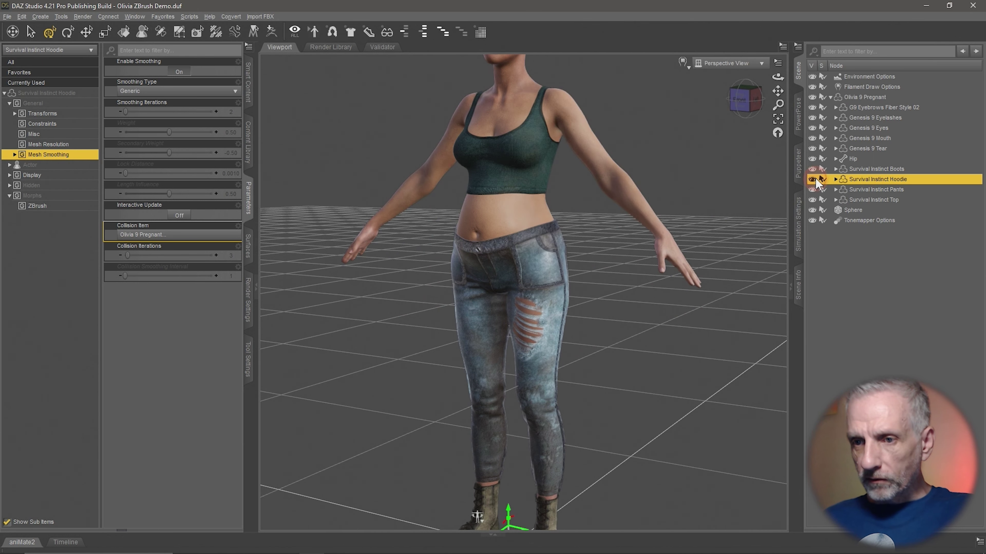
scroll(547, 269, "up", 5)
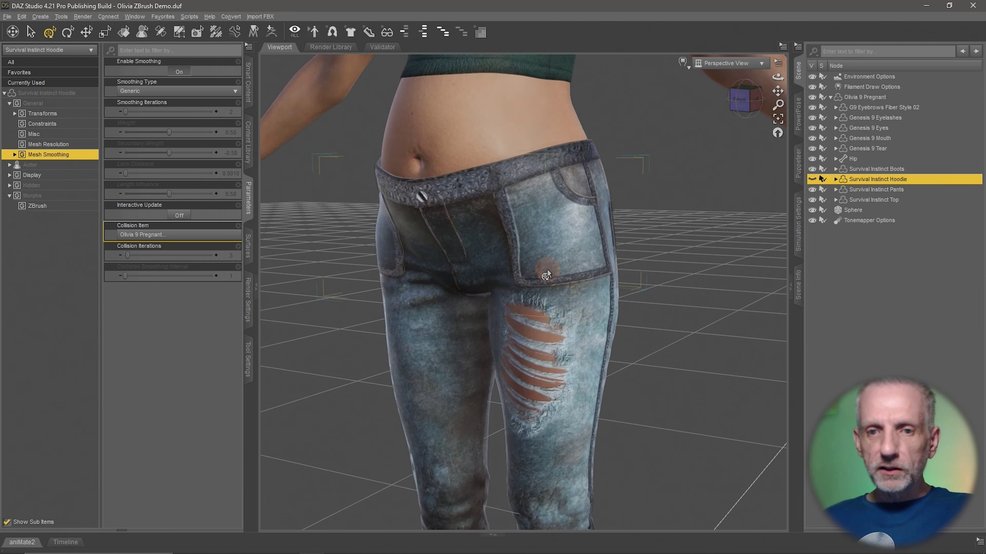
scroll(547, 271, "down", 3)
scroll(549, 276, "up", 2)
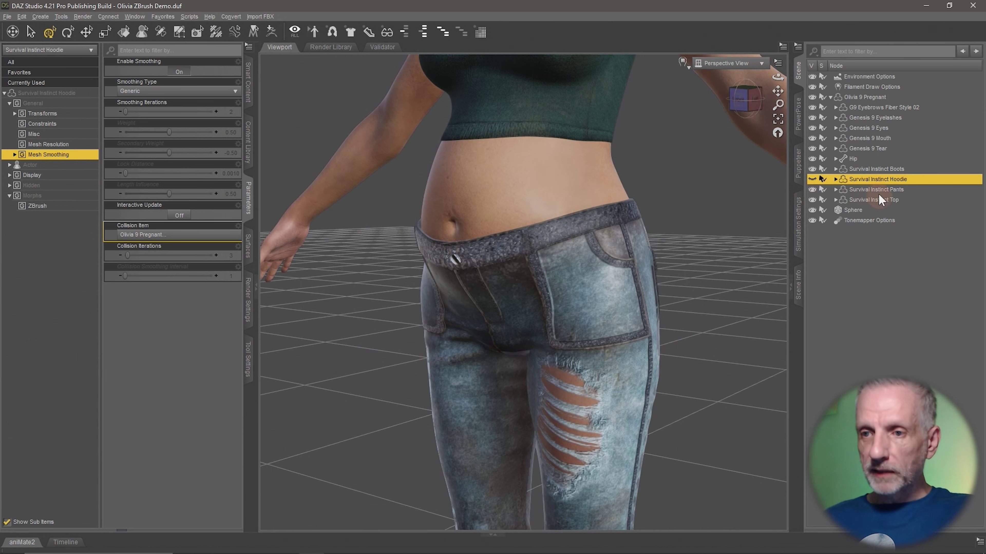
left_click(856, 191)
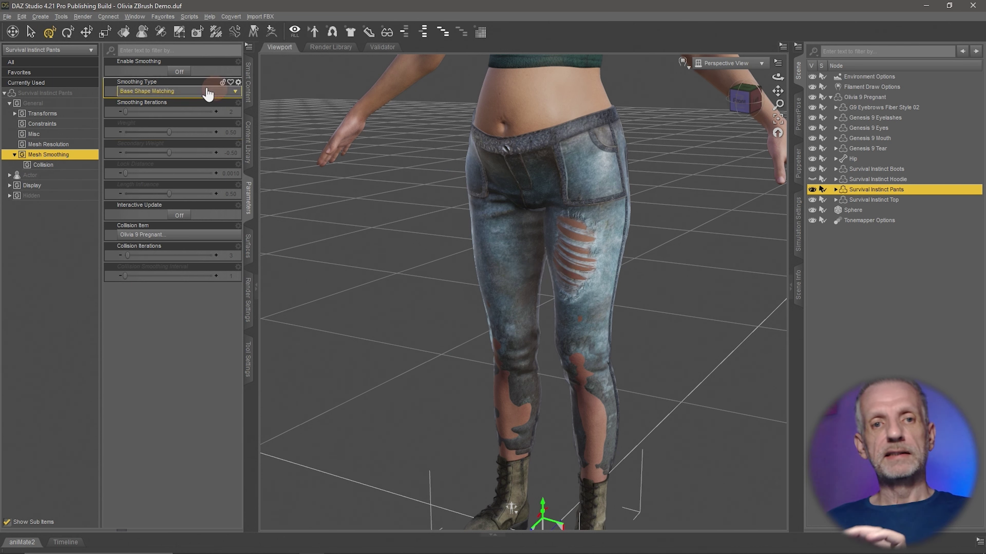
Toggle the pants' mesh smoothing on, off and on again to compare how they cover the lower legs
left_click(181, 72)
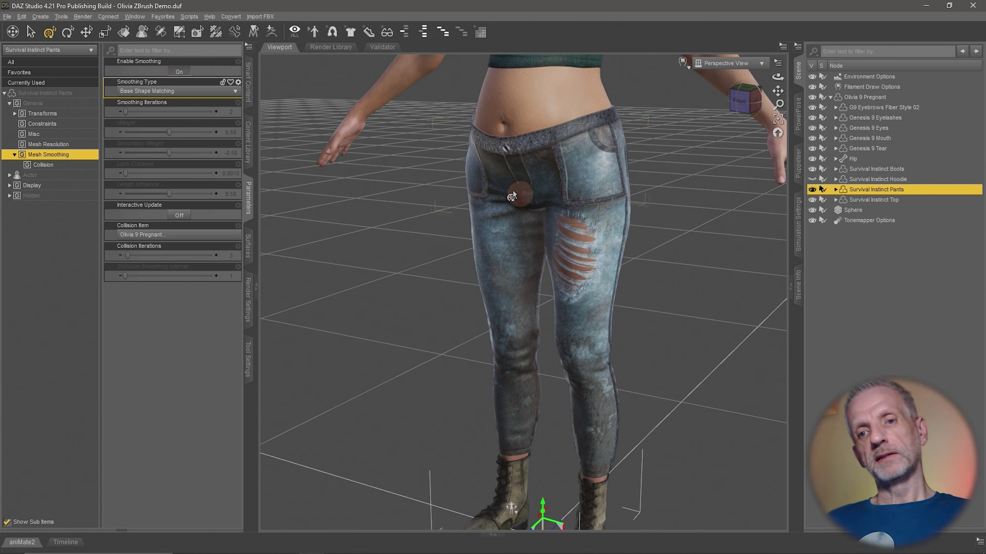
left_click(183, 72)
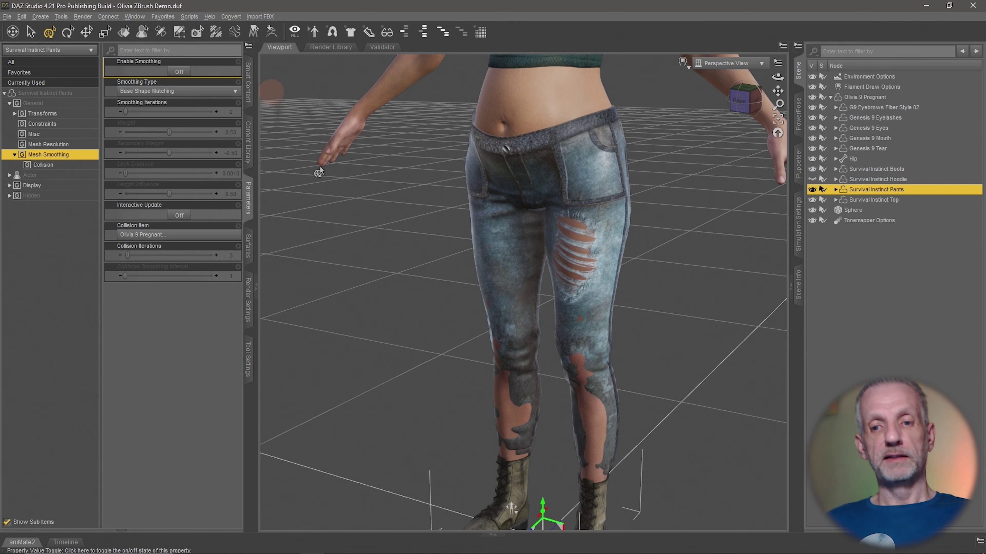
left_click_drag(651, 429, 650, 425, "ctrl+alt")
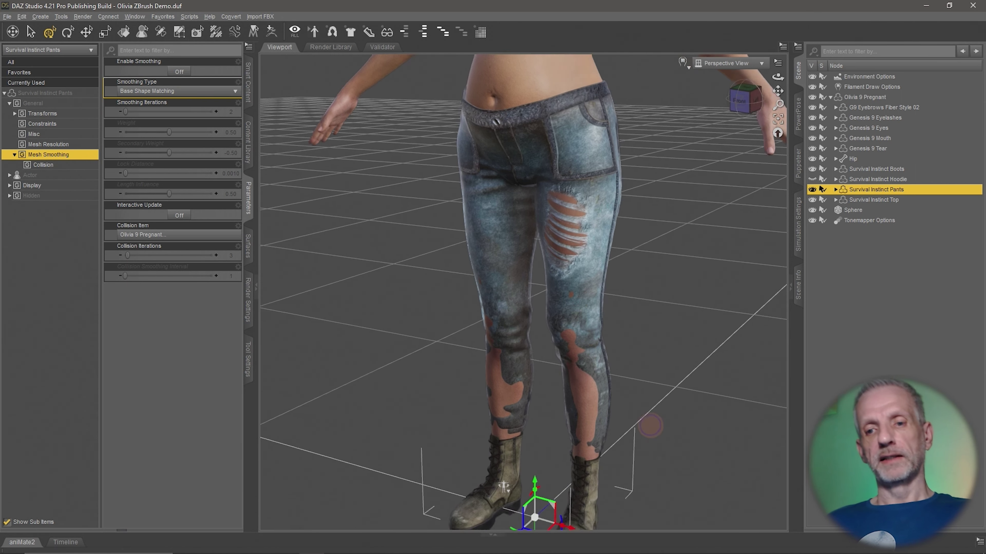
right_click_drag(649, 430, 647, 429, "ctrl+alt")
scroll(650, 428, "up", 5)
left_click_drag(646, 434, 638, 436, "ctrl+alt")
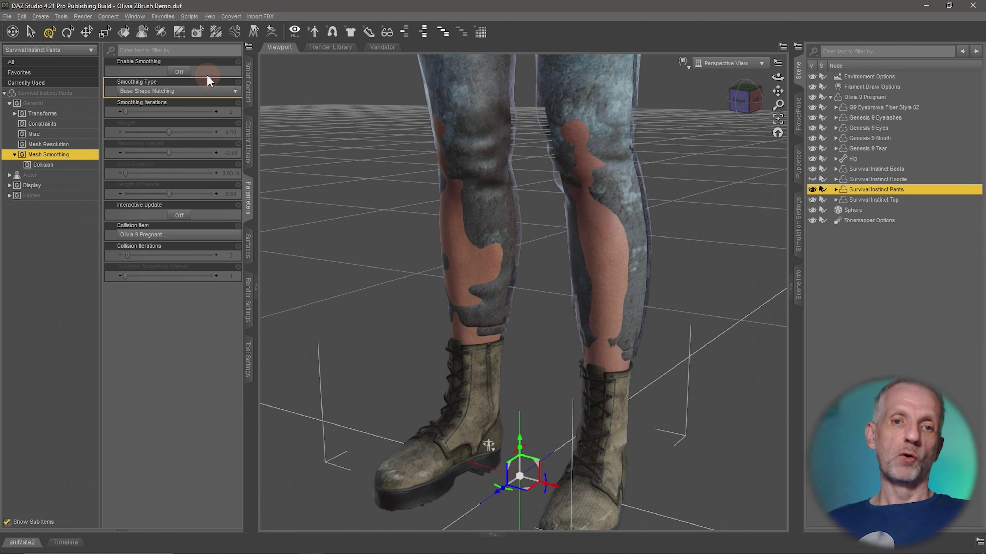
left_click(474, 328)
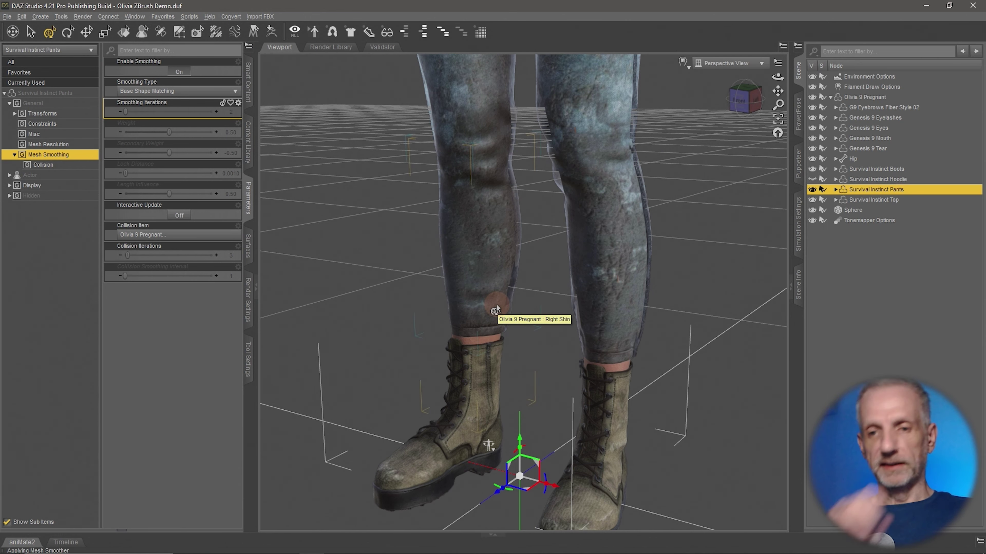
Switch to ZBrush, make the Survival Instinct Pants the active subtool and examine the lower legs from the front
key("alt+Tab")
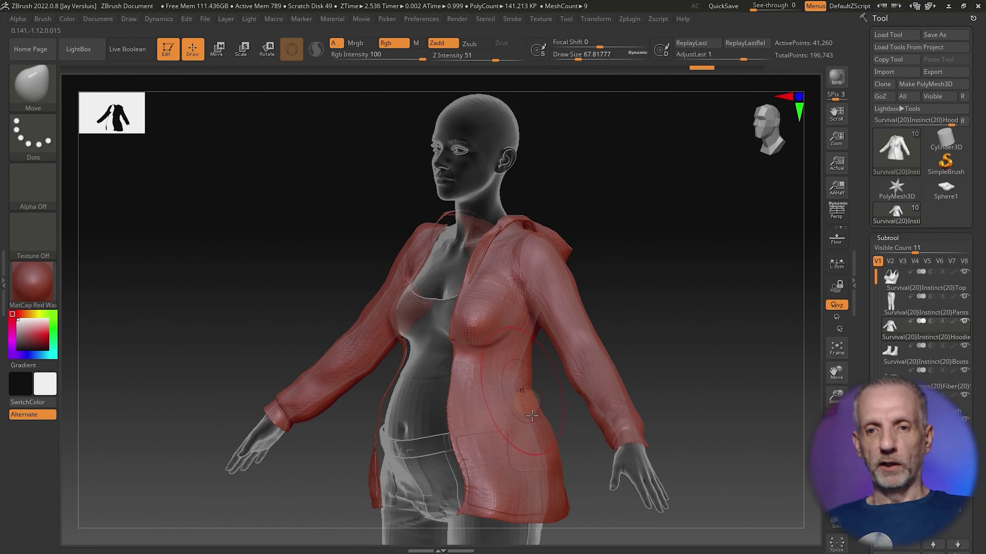
right_click_drag(549, 374, 541, 135, "alt")
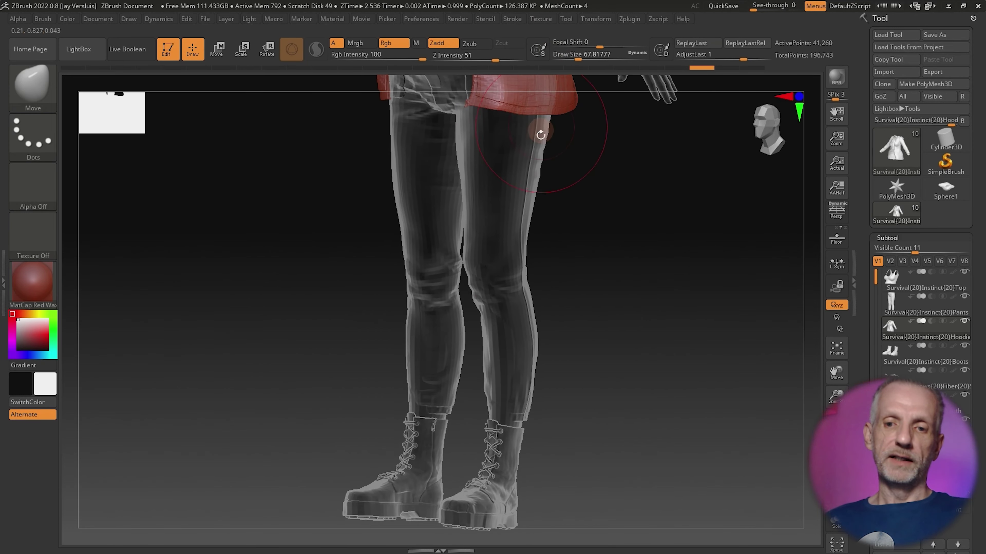
left_click(504, 254, "alt")
left_click_drag(589, 306, 611, 310)
mouse_move(610, 310)
right_mouse_down("ctrl")
mouse_move(617, 333)
mouse_move(662, 178)
right_mouse_up("ctrl")
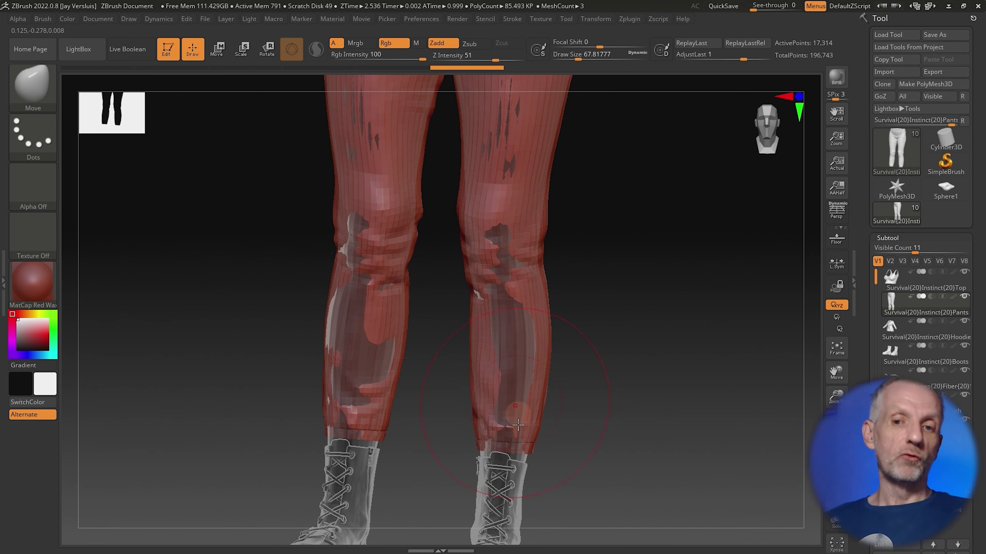
Return to DAZ Studio and turn off Enable Smoothing for the Survival Instinct Pants
key("alt+Tab")
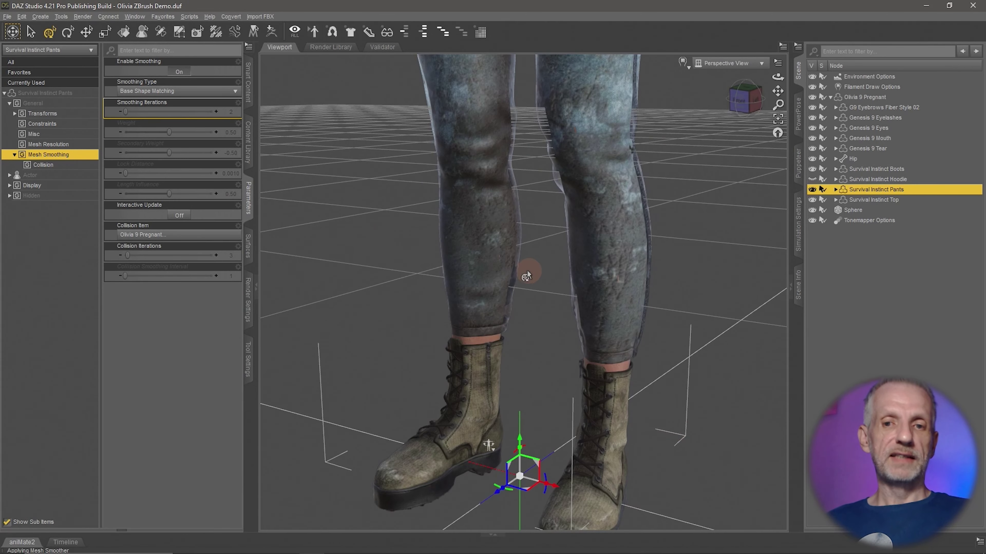
left_click(179, 73)
left_click(313, 200)
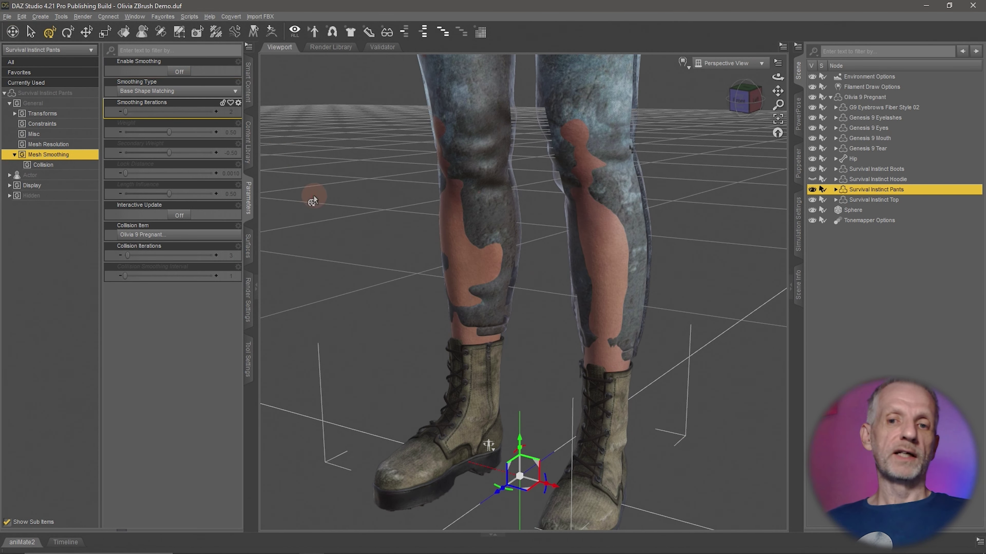
Make the Survival Instinct Hoodie visible again and select it on the figure
left_click(704, 392)
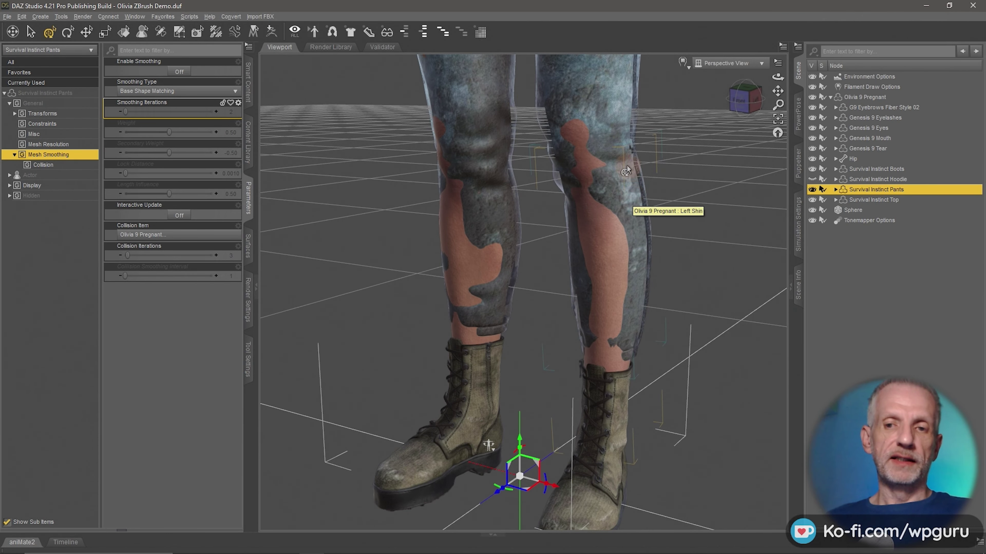
right_click(630, 202)
left_click(660, 171)
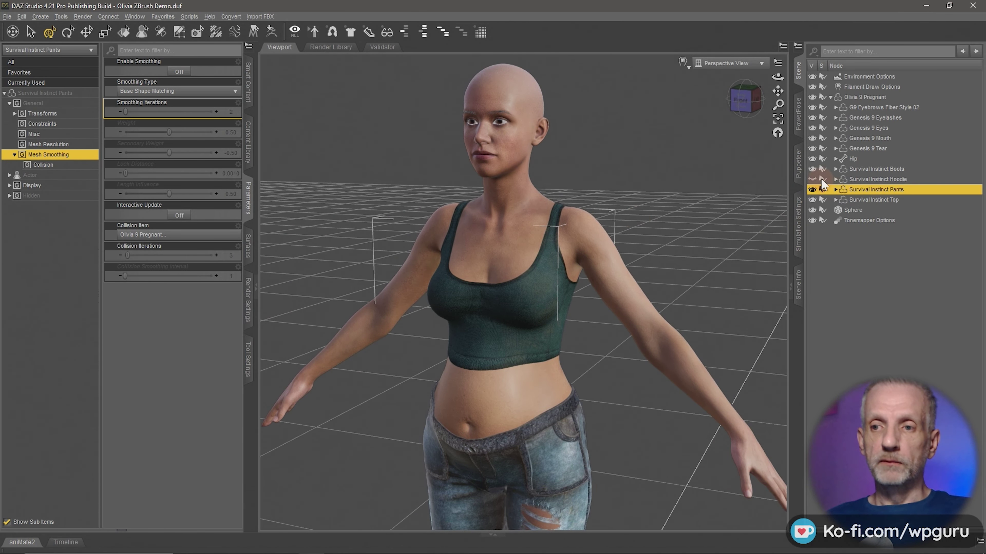
left_click(812, 179)
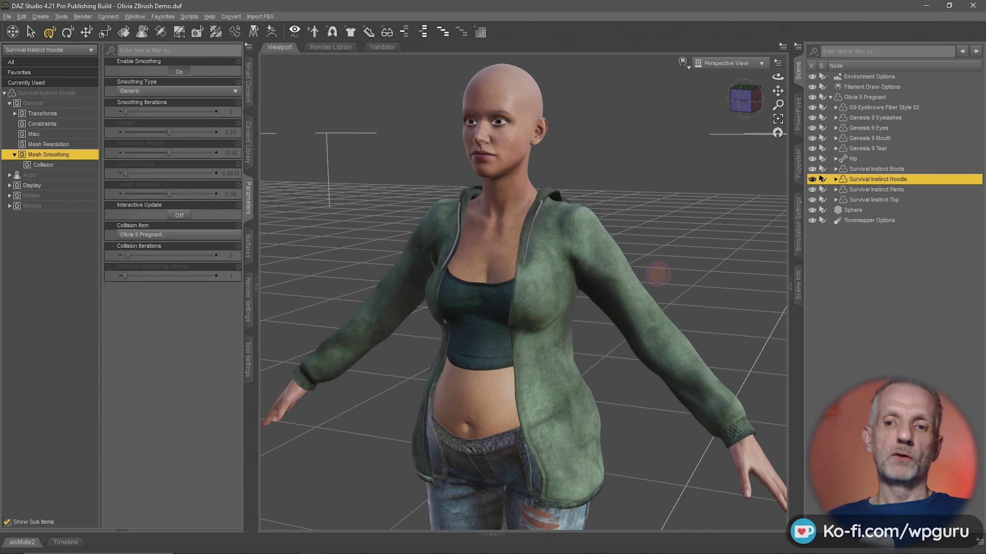
mouse_move(659, 273)
left_mouse_down()
mouse_move(654, 213)
mouse_move(656, 280)
left_mouse_up()
mouse_move(655, 280)
left_mouse_down()
mouse_move(667, 278)
mouse_move(653, 280)
left_mouse_up()
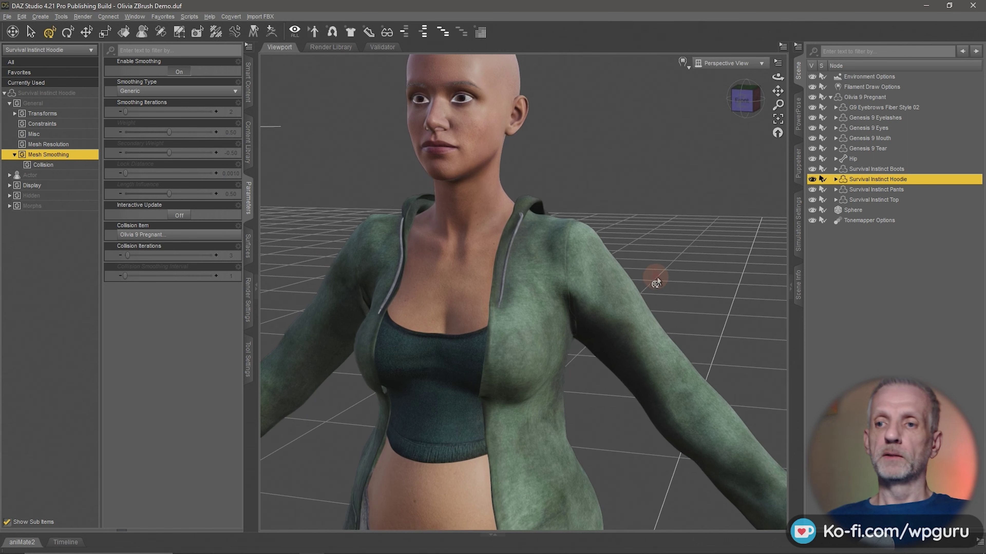
Select Olivia 9 Pregnant and use PowerPose to raise the left shoulder to a Bend of 55
left_click(866, 99)
left_click(799, 120)
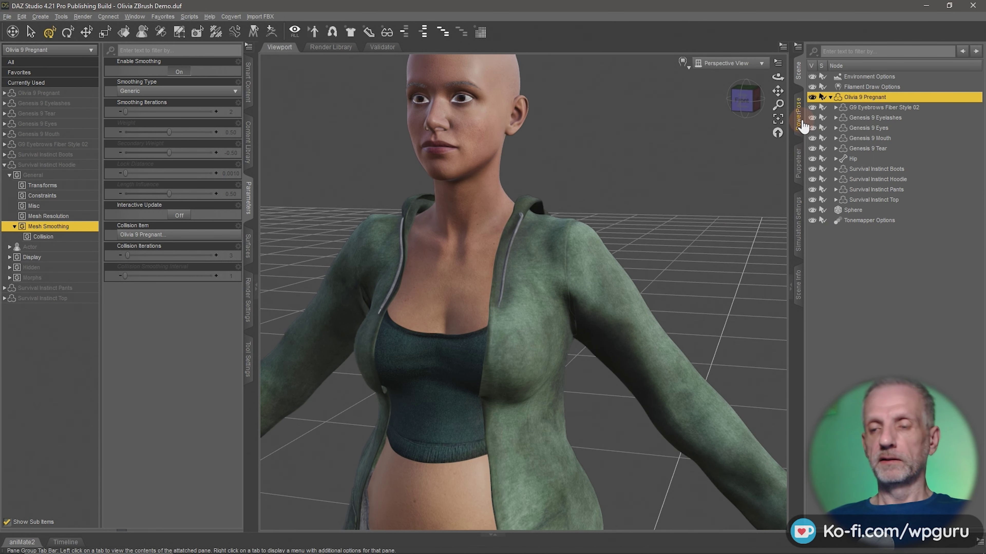
left_click(921, 214)
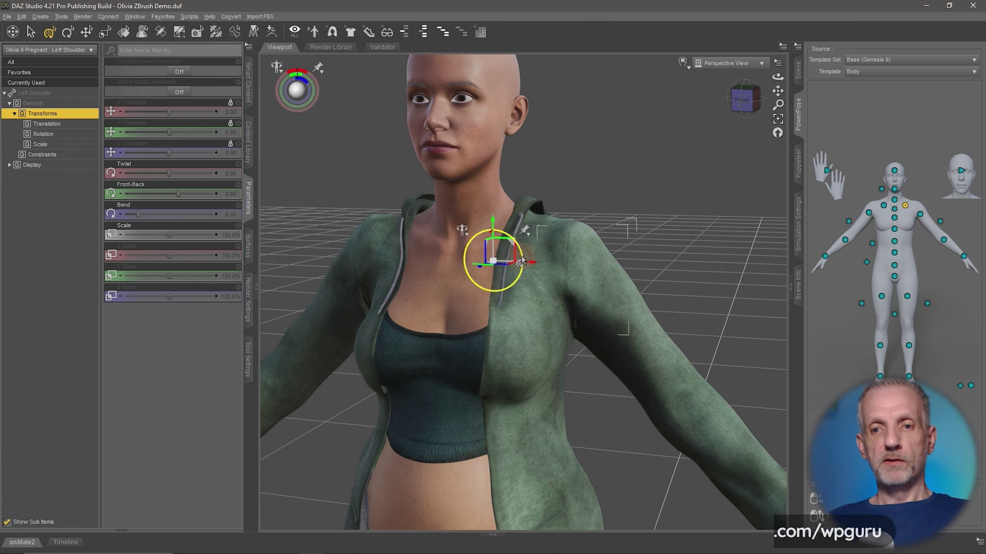
left_click_drag(522, 242, 521, 228)
right_click_drag(655, 333, 630, 307)
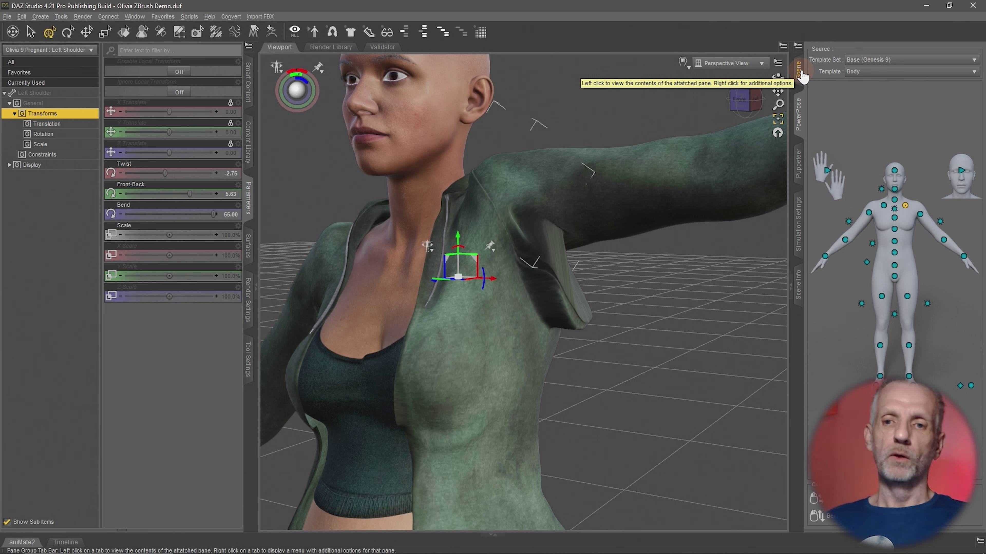
Select the whole Olivia 9 Pregnant figure and list only its currently used parameters
right_click(418, 260)
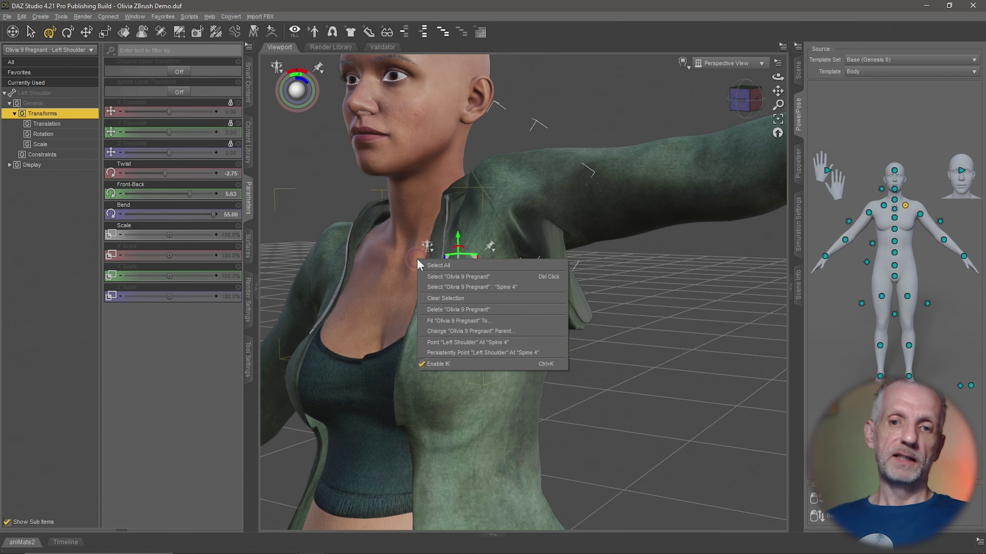
left_click(466, 276)
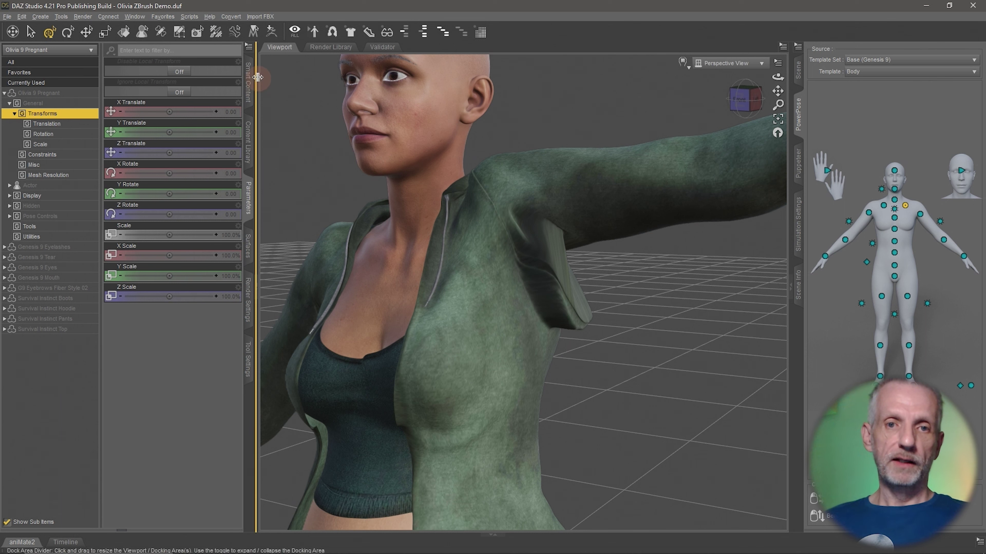
left_click(74, 83)
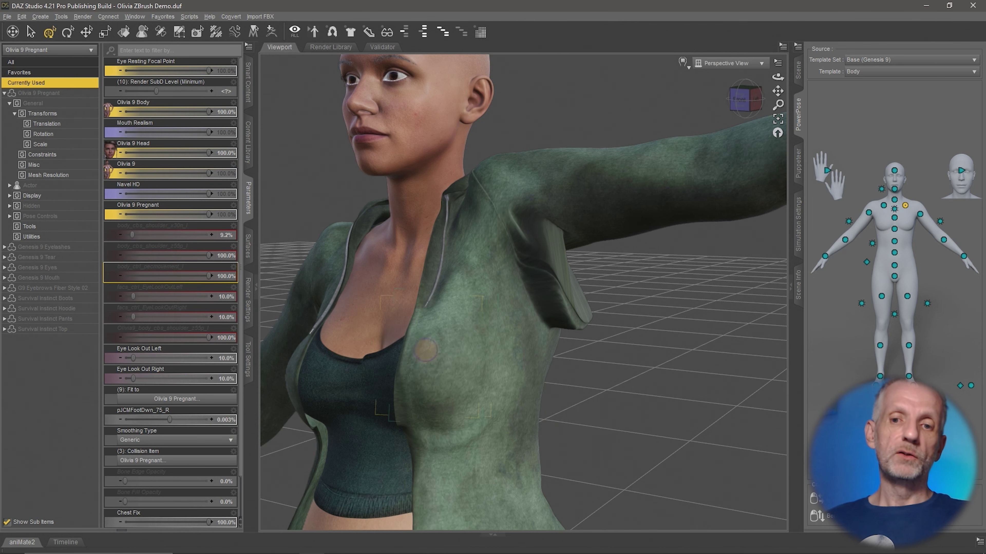
scroll(412, 351, "down", 5)
left_click_drag(407, 351, 405, 358, "alt")
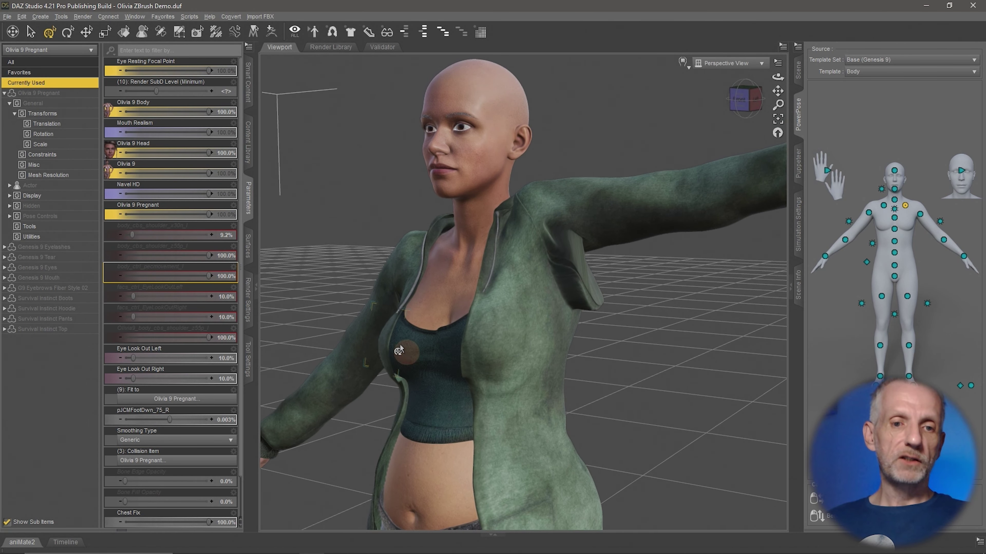
left_click(249, 47)
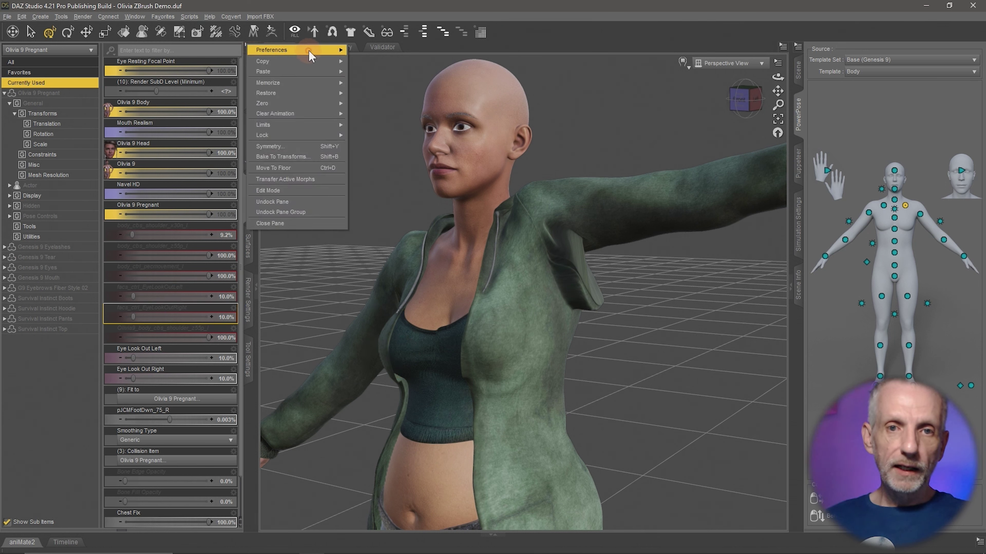
left_click(309, 52)
left_click(327, 5)
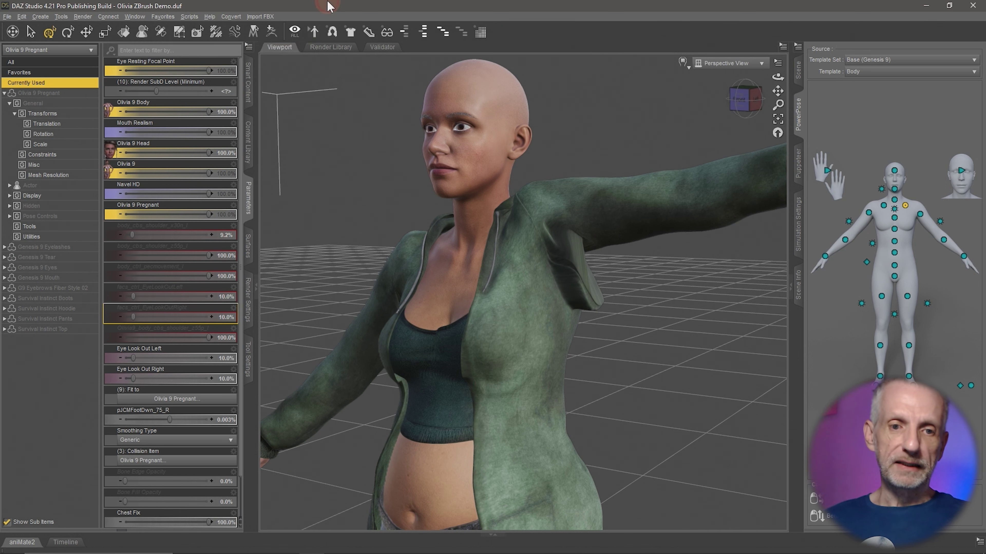
Open the parameter settings of the left shoulder 55-degree corrective, copy its name body_cbs_shoulder_z55p_l, and close the settings without changes
scroll(176, 286, "down", 2)
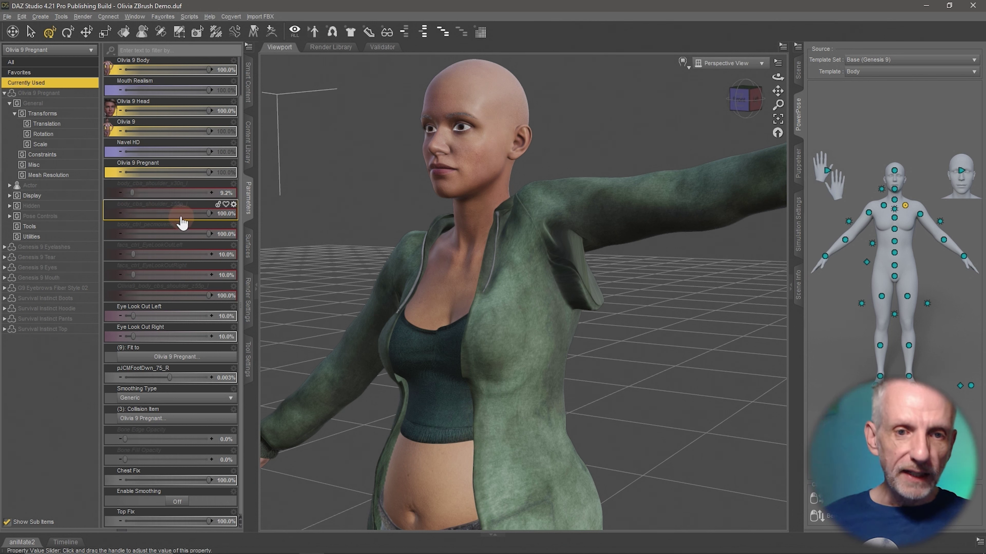
left_click_drag(209, 213, 336, 219)
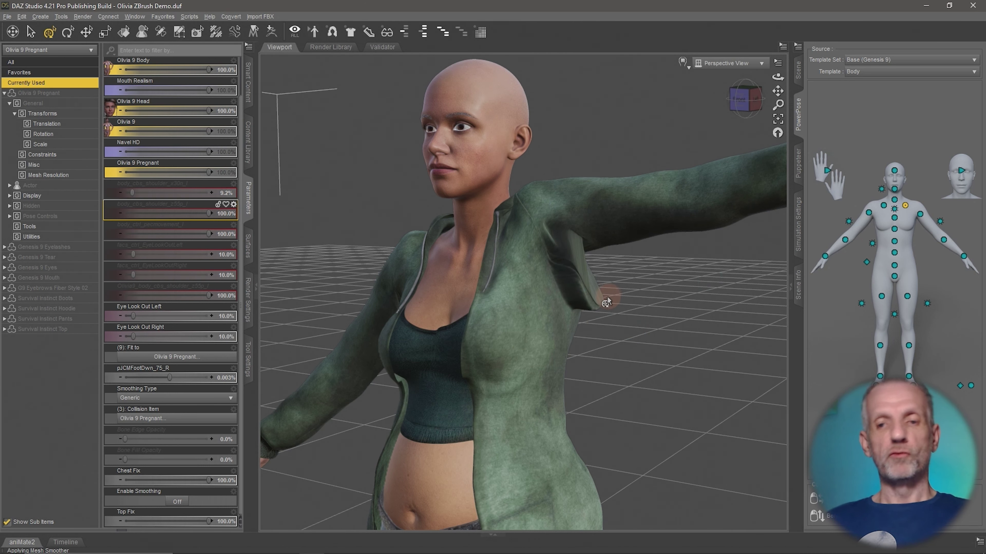
left_click_drag(606, 302, 597, 295, "alt")
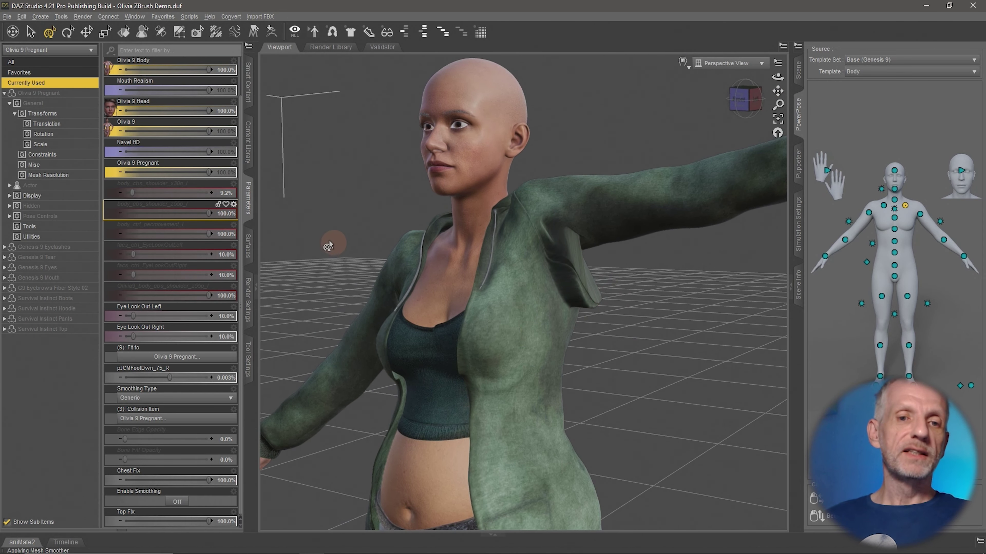
left_click(234, 205)
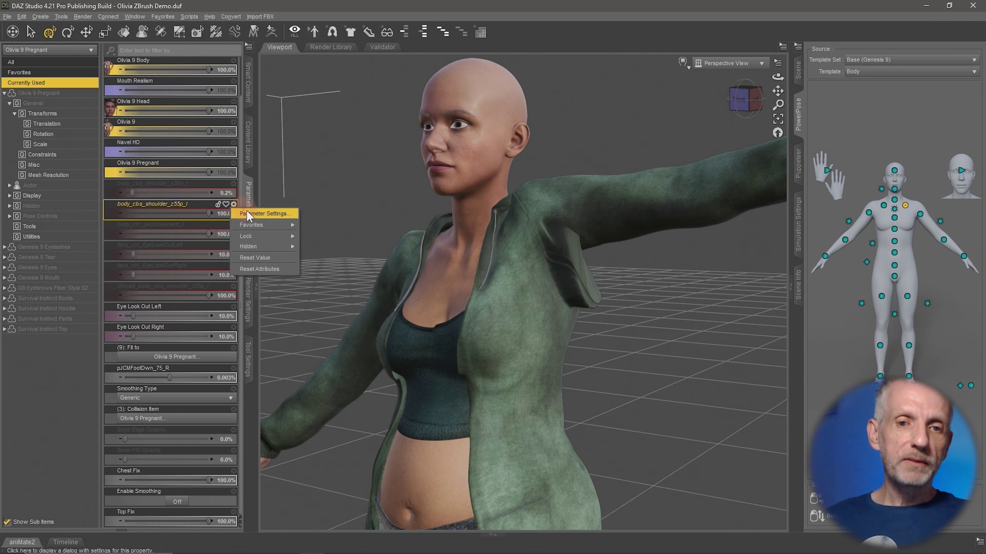
left_click(264, 214)
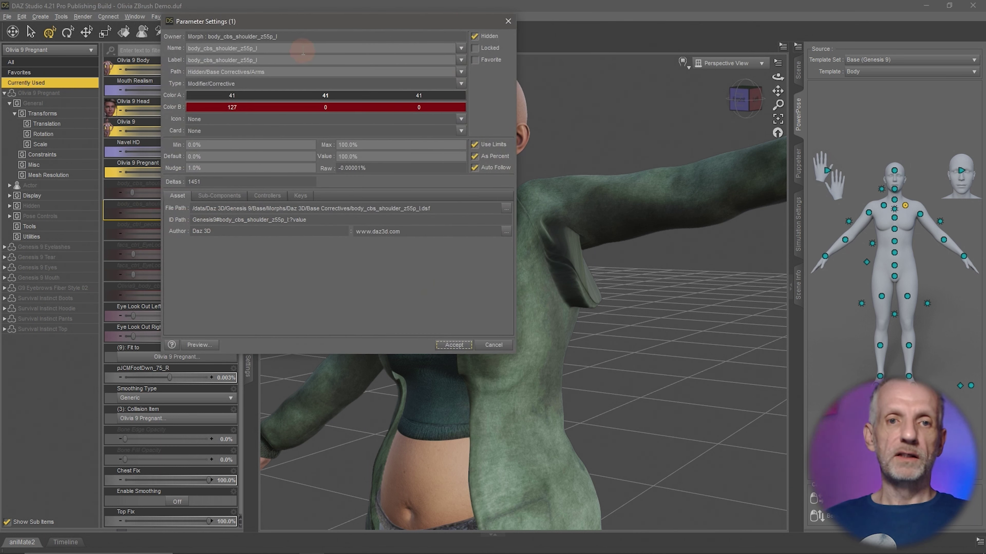
double_click(289, 48)
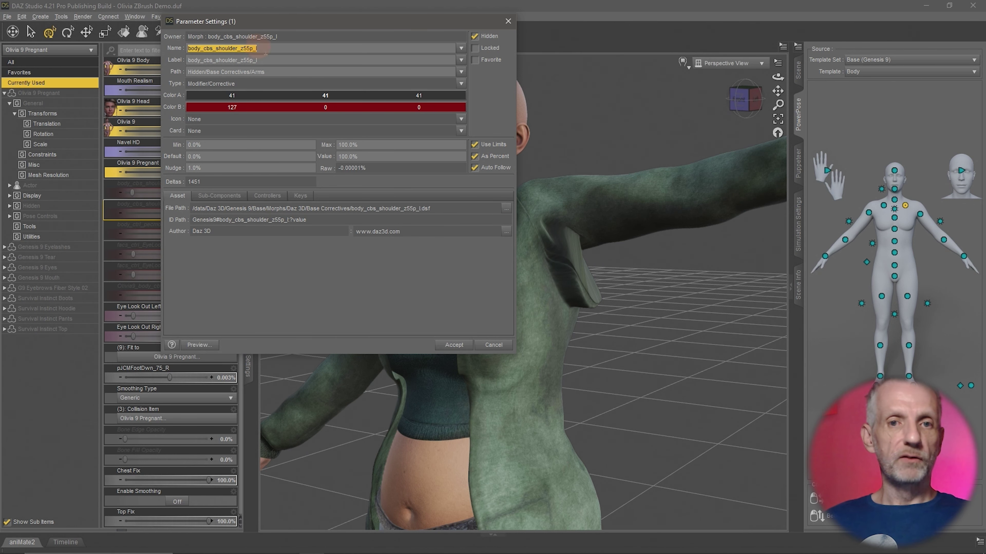
left_click(495, 346)
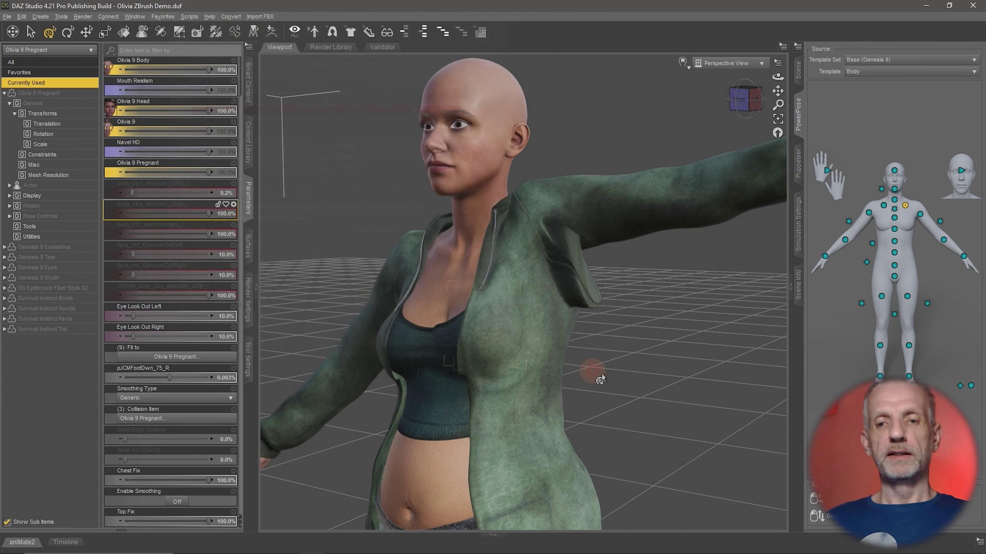
Send the posed figure to ZBrush through GoZ and make the Survival Instinct Hoodie the active subtool
scroll(585, 334, "up", 5)
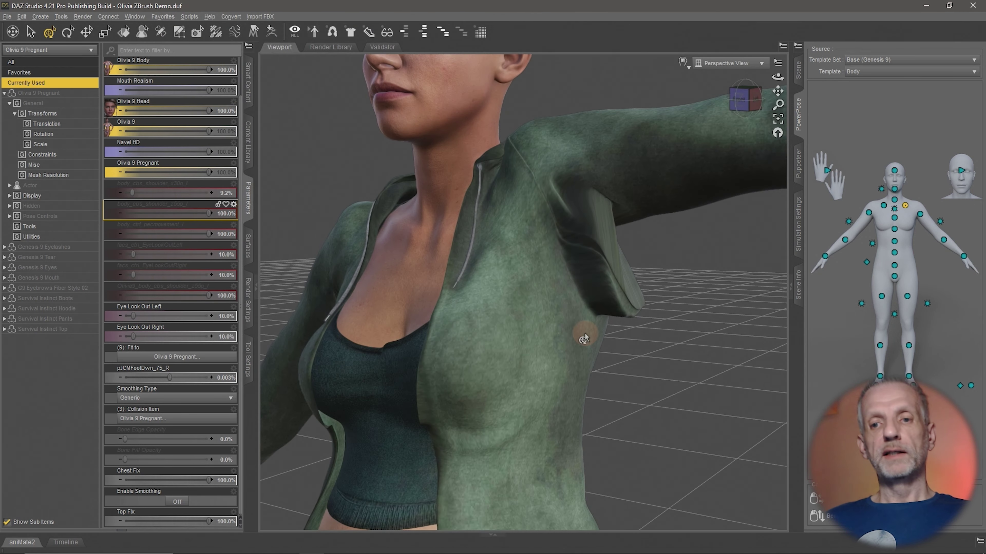
scroll(585, 339, "down", 8)
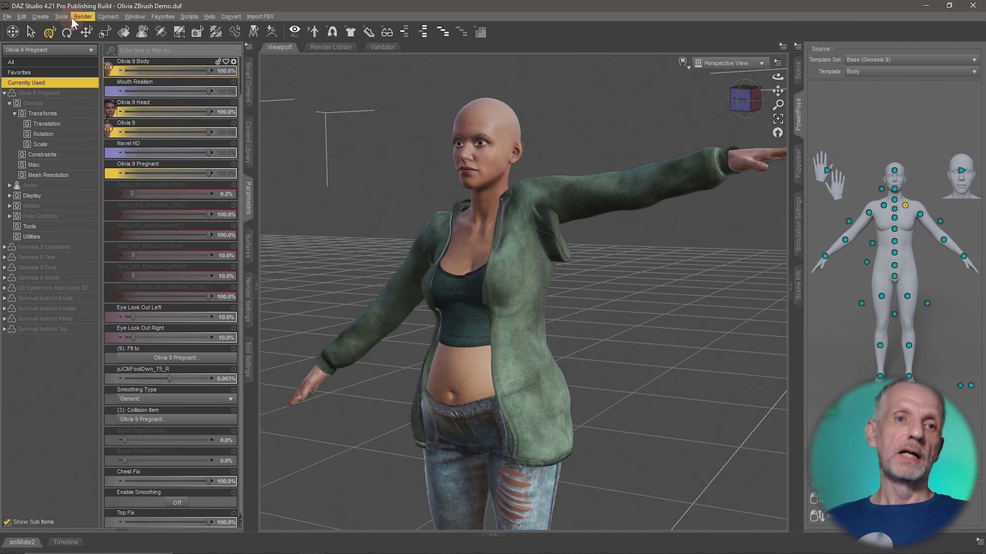
left_click(7, 17)
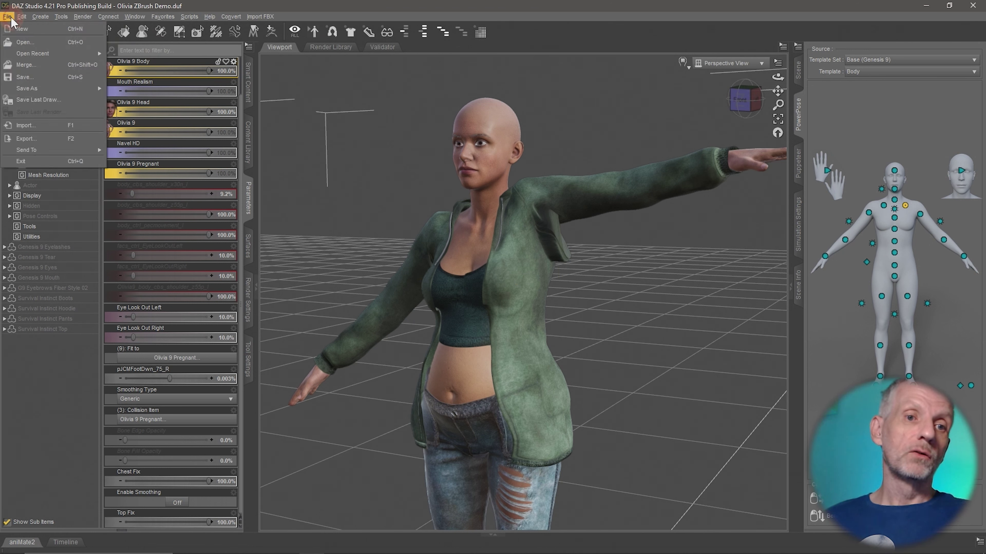
left_click(272, 31)
left_click(312, 114)
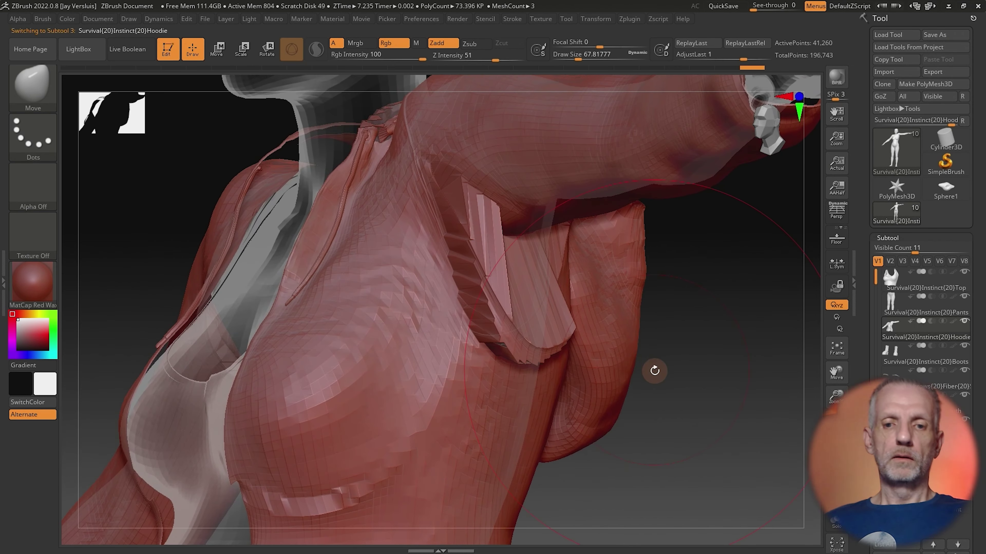
Reduce the brush draw size to about 24 and smooth out the jagged, stretched folds in the hoodie's left armpit
key("bracketleft")
key("bracketleft")
key("bracketleft")
key("bracketleft")
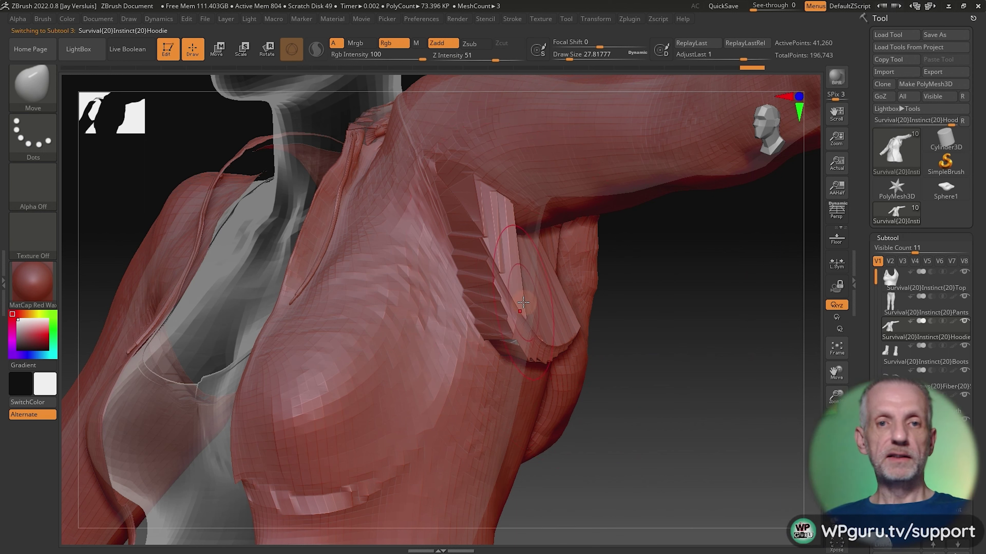
mouse_move(538, 301)
left_mouse_down("shift")
mouse_move(497, 272)
mouse_move(489, 217)
mouse_move(519, 305)
mouse_move(516, 288)
left_mouse_up("shift")
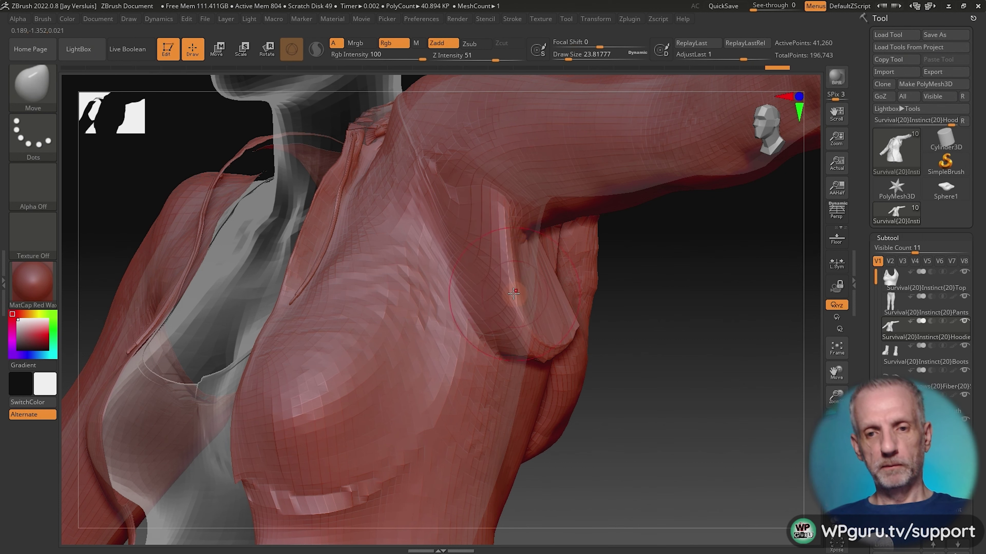
left_click_drag(668, 307, 489, 319)
mouse_move(419, 288)
left_mouse_down("shift")
mouse_move(355, 298)
mouse_move(369, 263)
mouse_move(382, 274)
mouse_move(374, 287)
mouse_move(419, 272)
mouse_move(456, 280)
left_mouse_up("shift")
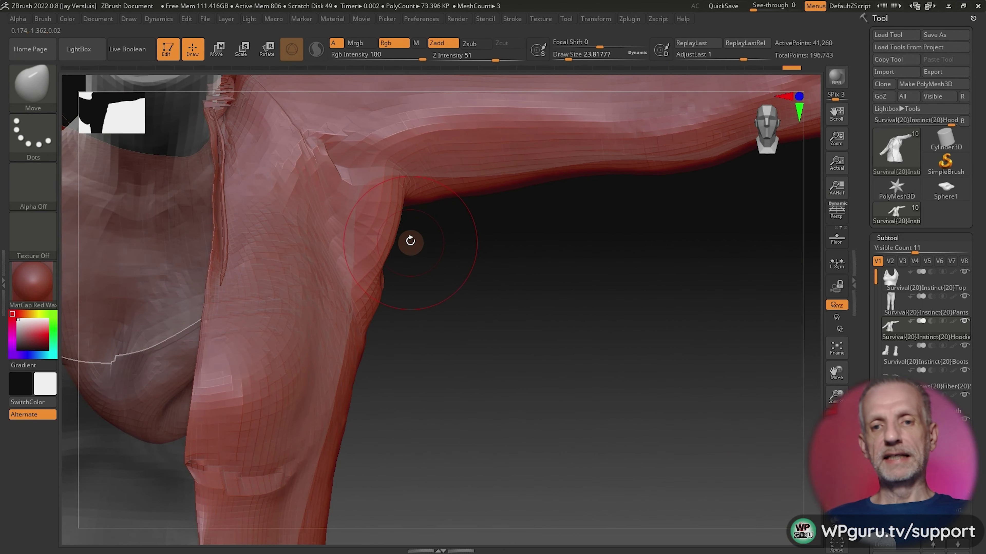
Smooth the remaining bulge under the raised left arm into the side of the hoodie
left_click_drag(411, 241, 388, 290)
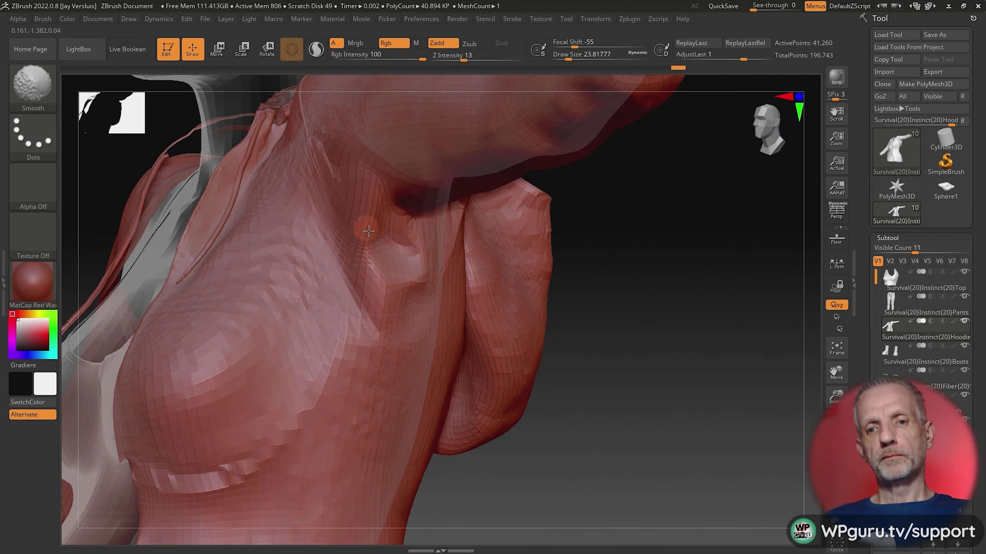
left_click_drag(405, 267, 397, 274, "shift")
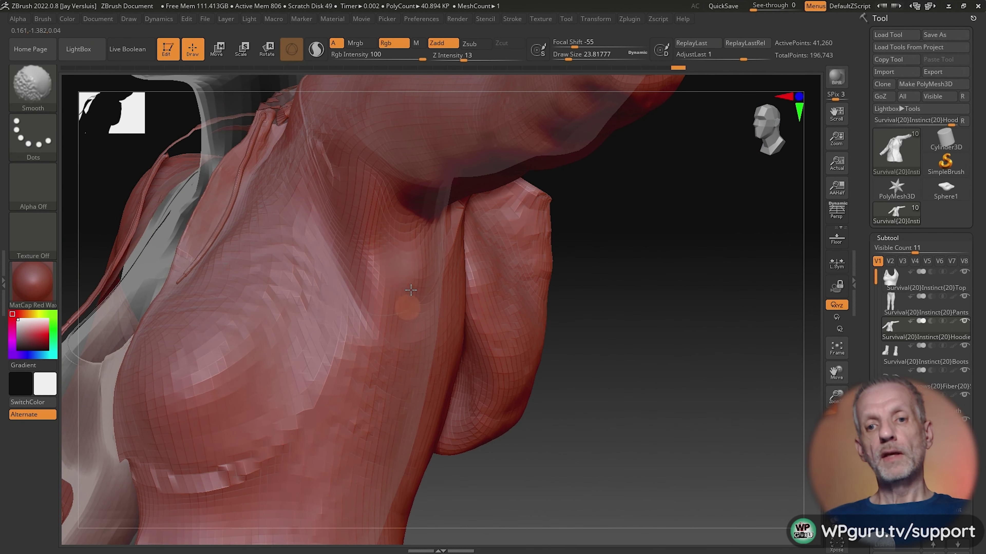
mouse_move(637, 374)
left_mouse_down()
mouse_move(683, 412)
mouse_move(665, 424)
left_mouse_up()
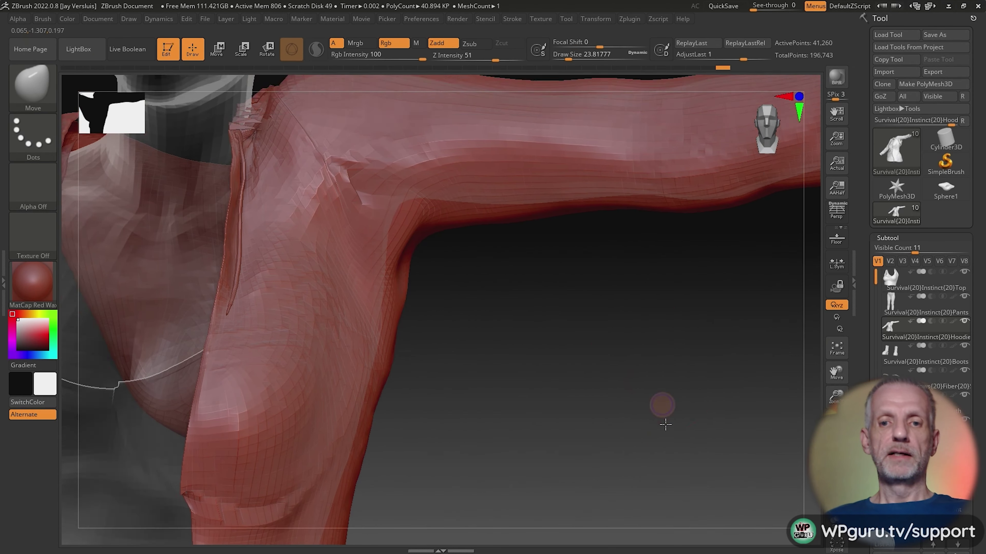
key("f")
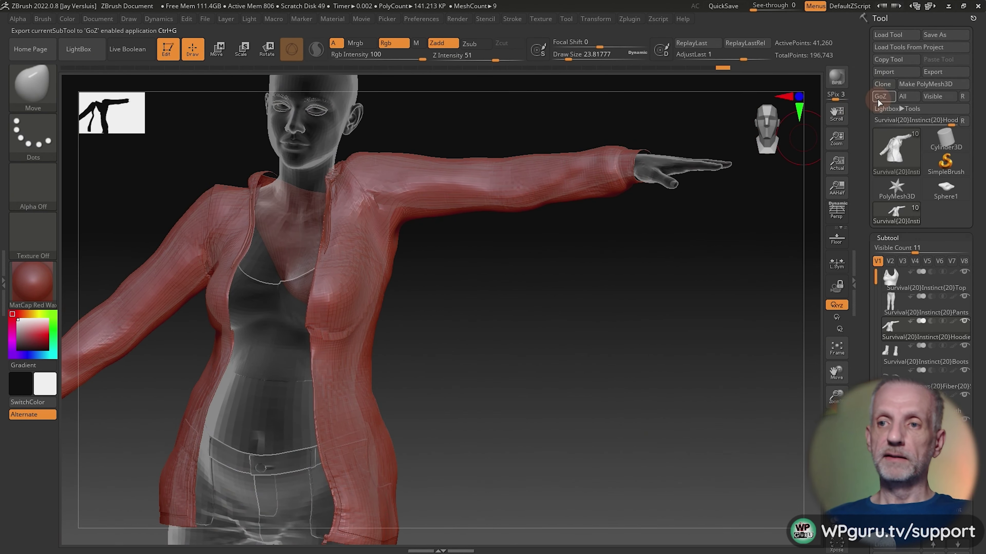
Send the hoodie back to DAZ Studio with GoZ and set the morph's Overwrite Existing option to Deltas Only
left_click(879, 97)
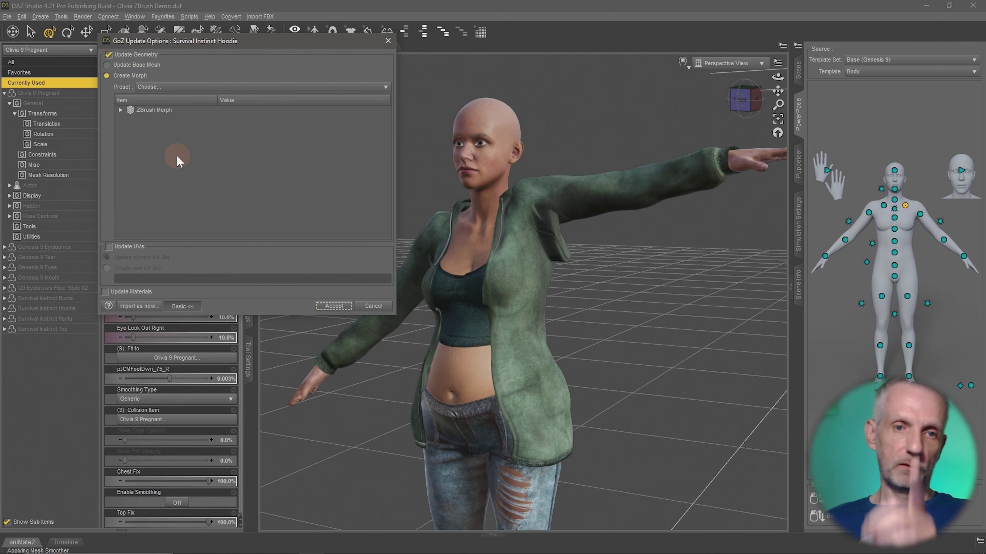
left_click(121, 110)
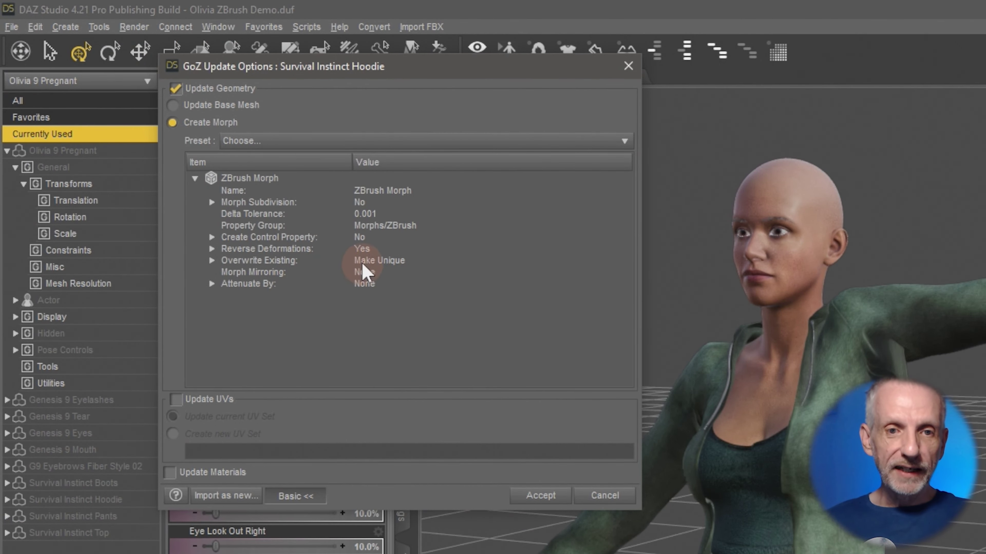
left_click(377, 261)
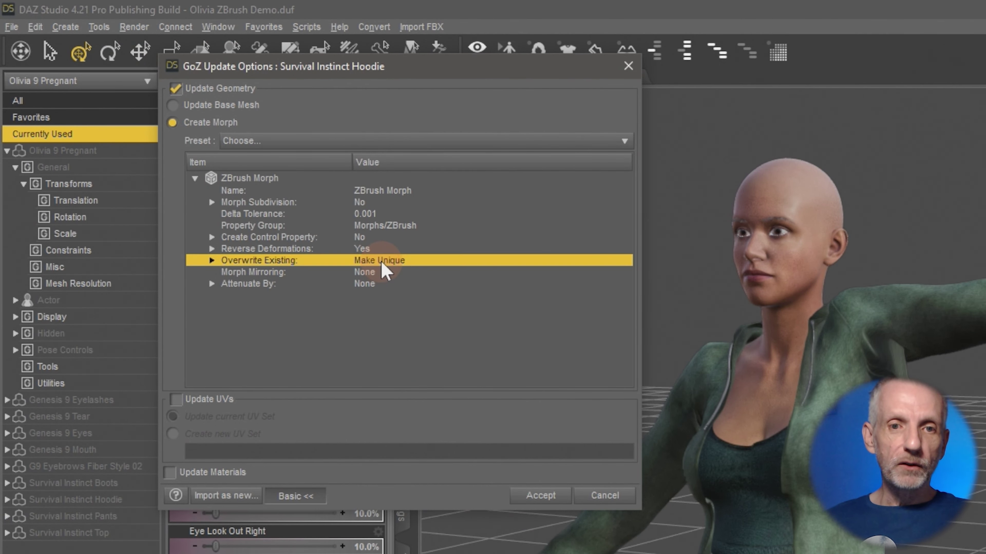
left_click(407, 263)
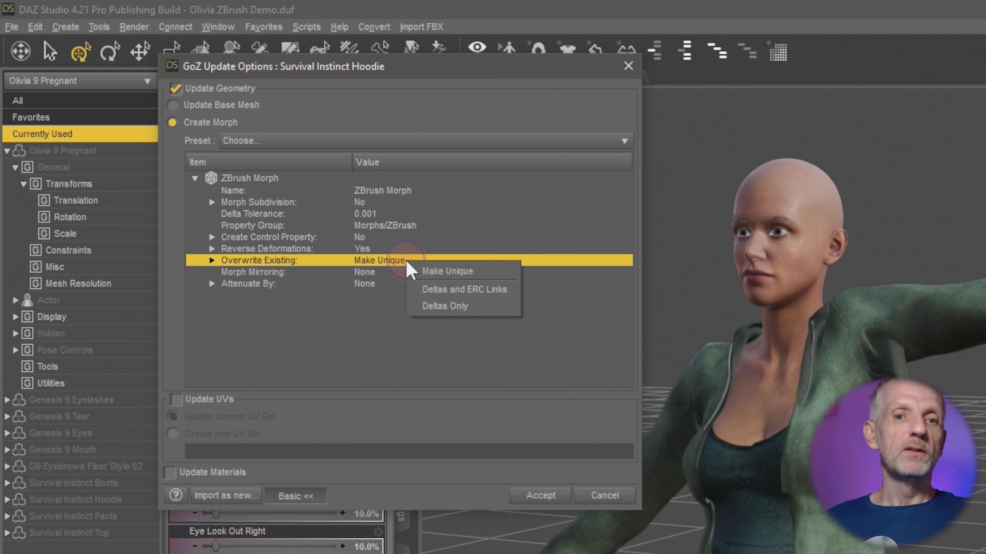
left_click(493, 307)
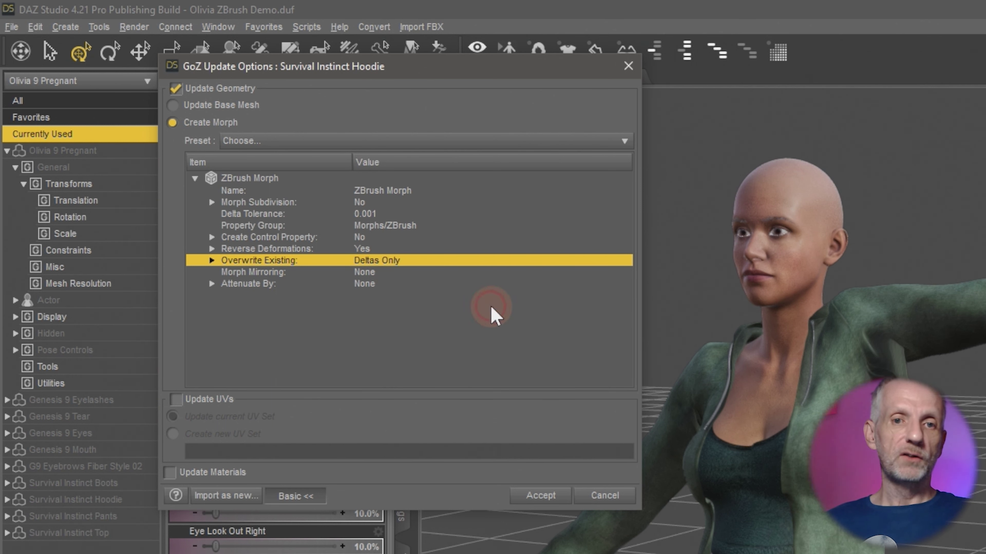
Name the morph body_cbs_shoulder_z55p_l and accept the GoZ update for the hoodie
left_click(380, 191)
left_click(487, 221)
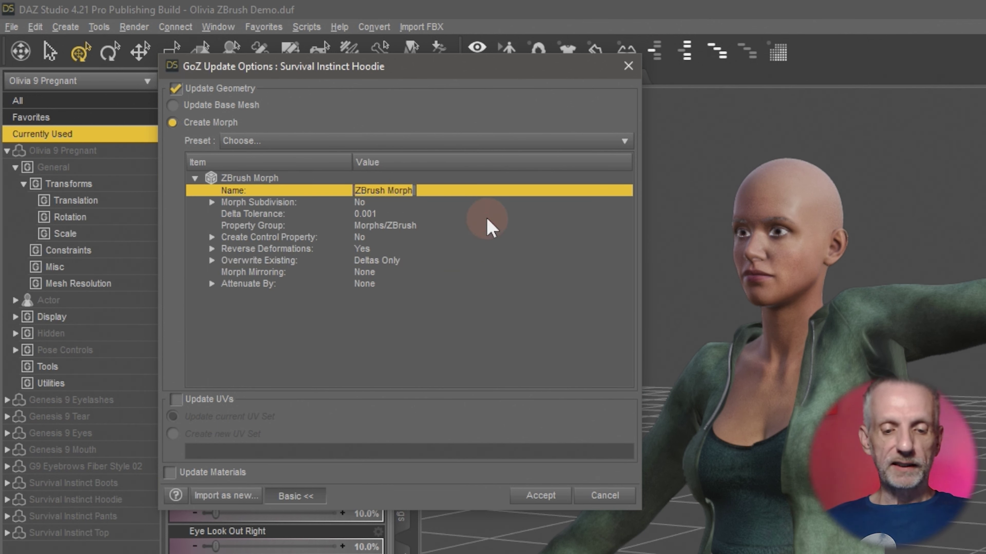
type("body_cbs_shoulder_z55p_l")
left_click(508, 268)
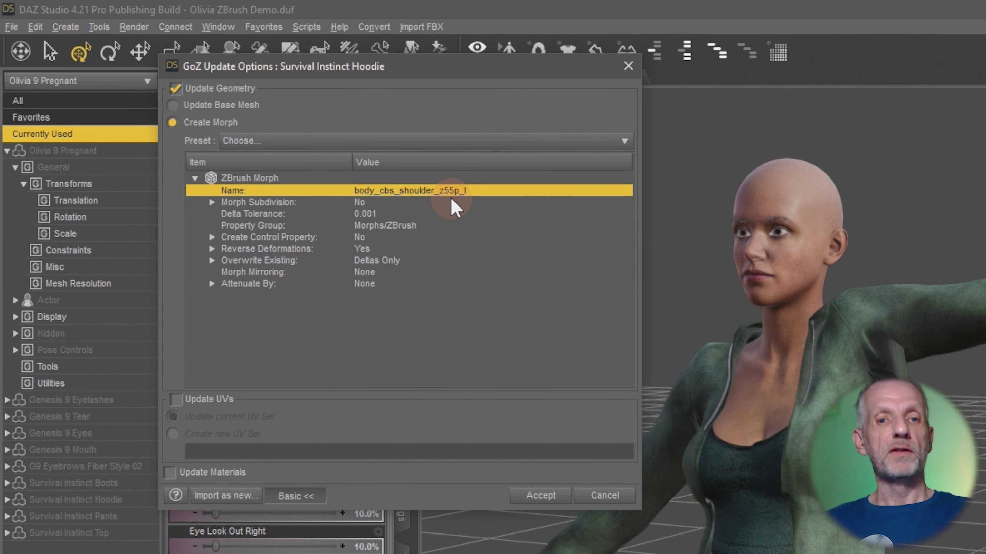
left_click(542, 497)
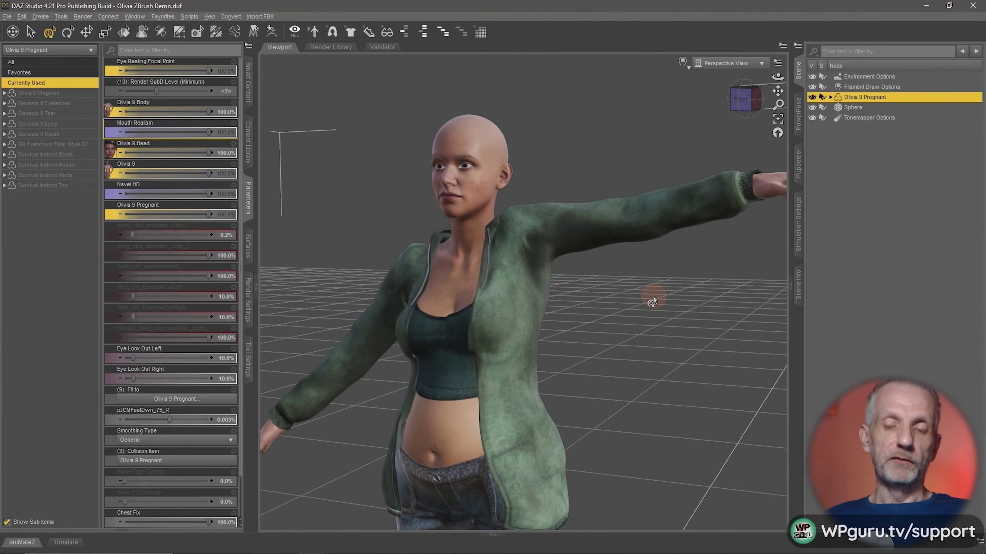
Examine the hoodie's left armpit and the whole clothed figure from the front and from further away
left_click_drag(656, 297, 611, 296, "alt")
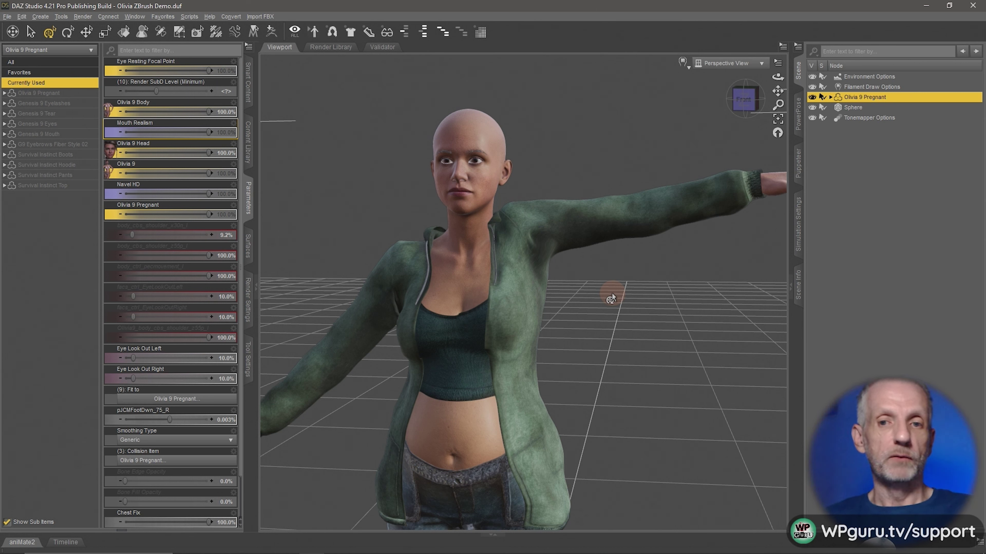
left_click(475, 137)
left_click(584, 220)
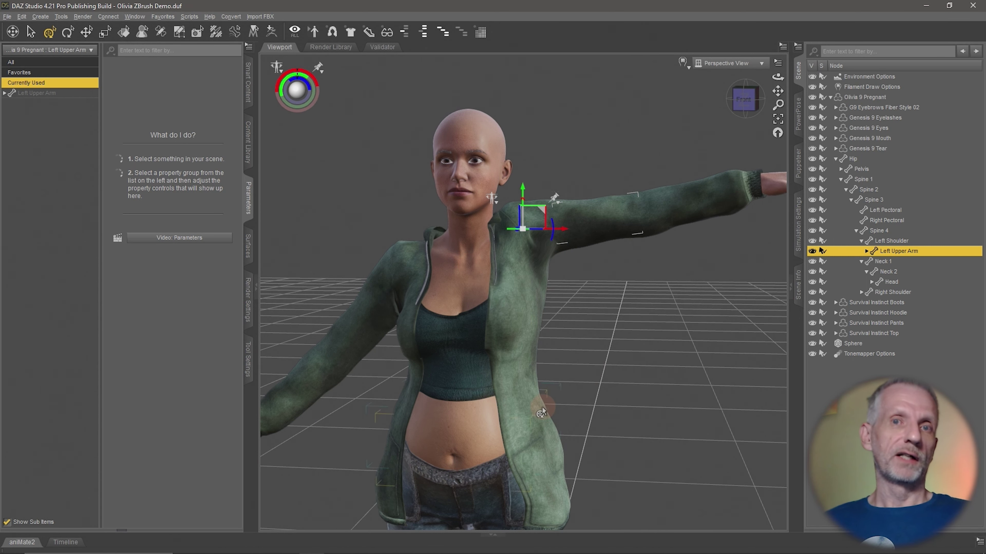
scroll(492, 197, "down", 5)
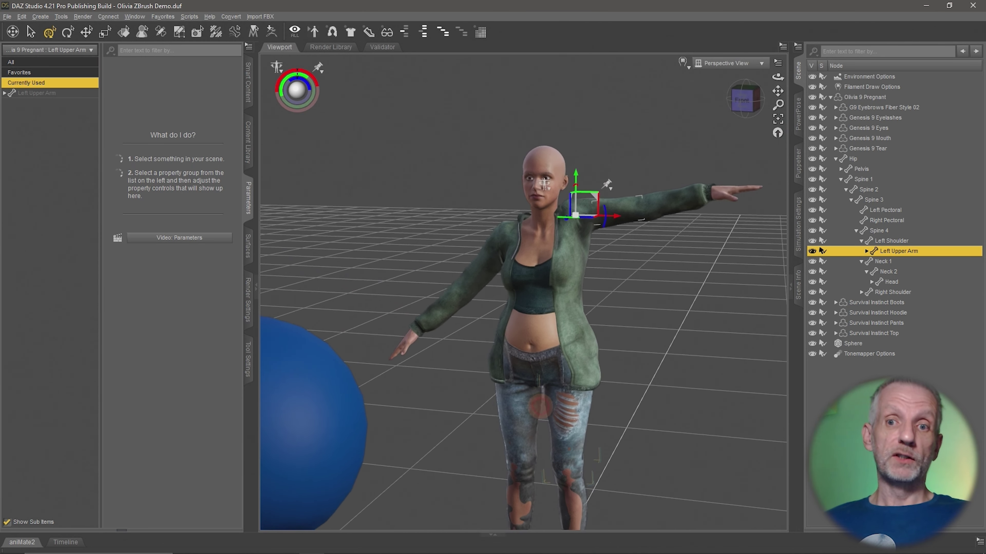
scroll(552, 176, "down", 2)
scroll(551, 175, "down", 5)
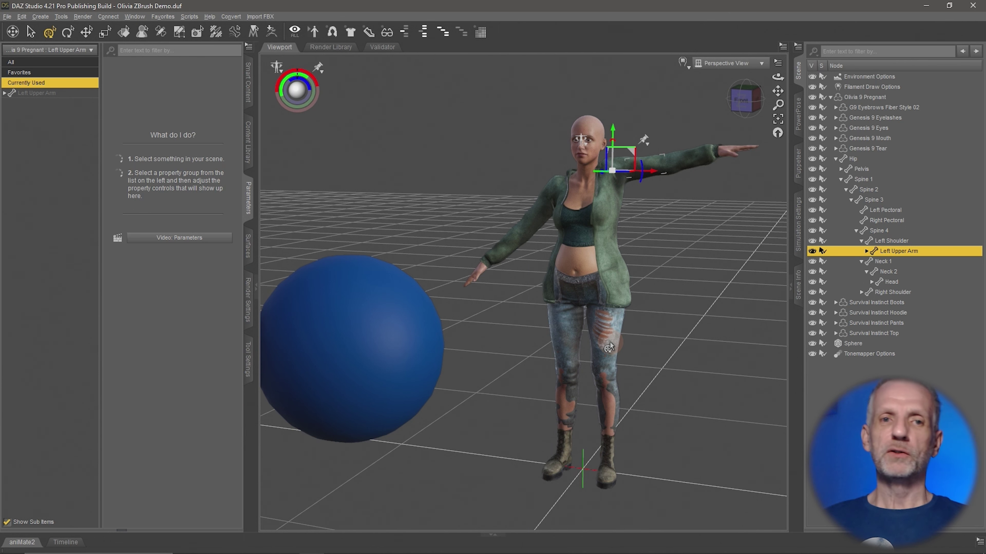
middle_click_drag(640, 356, 618, 374)
scroll(639, 356, "down", 3)
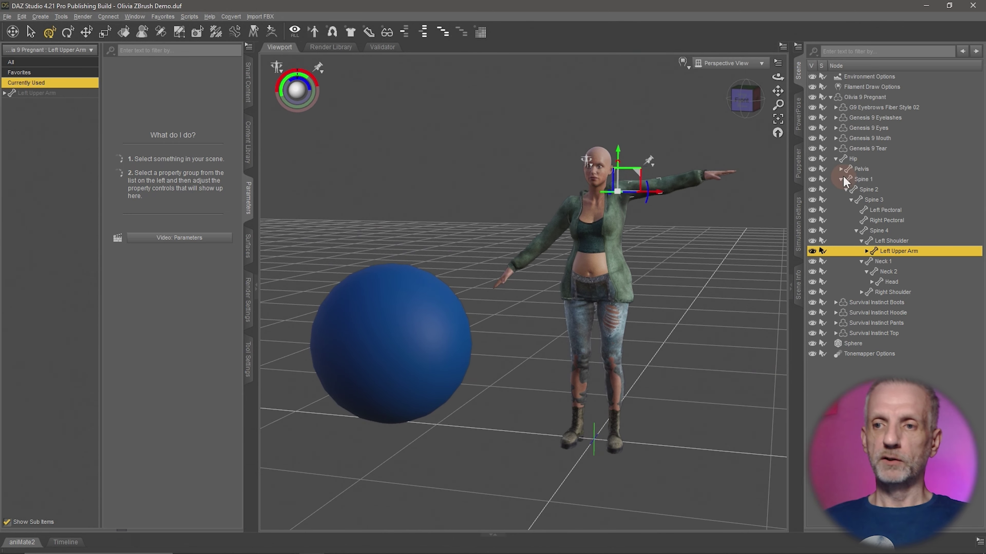
Collapse the figure's Hip hierarchy and select the blue Sphere in the scene
left_click(834, 160)
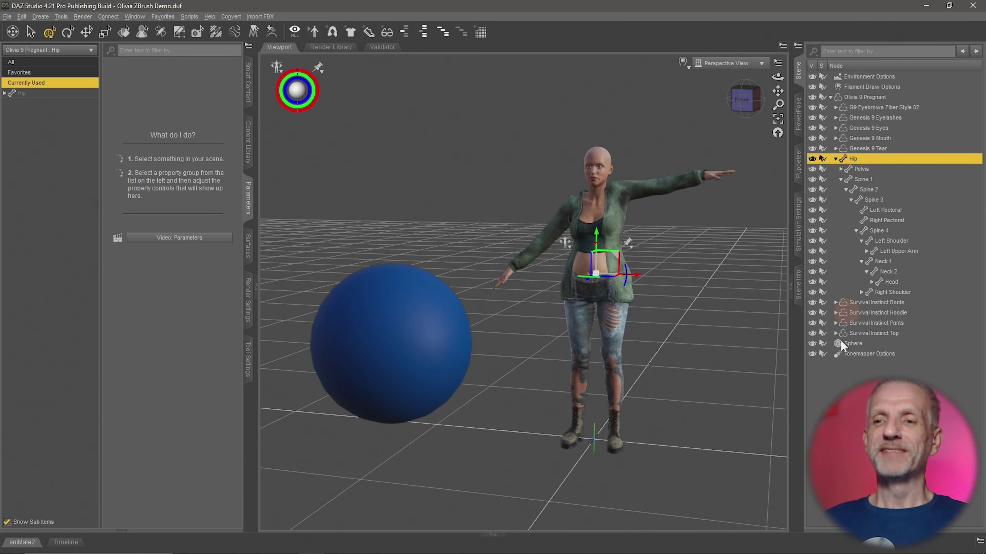
left_click(844, 162, "ctrl")
left_click(835, 159)
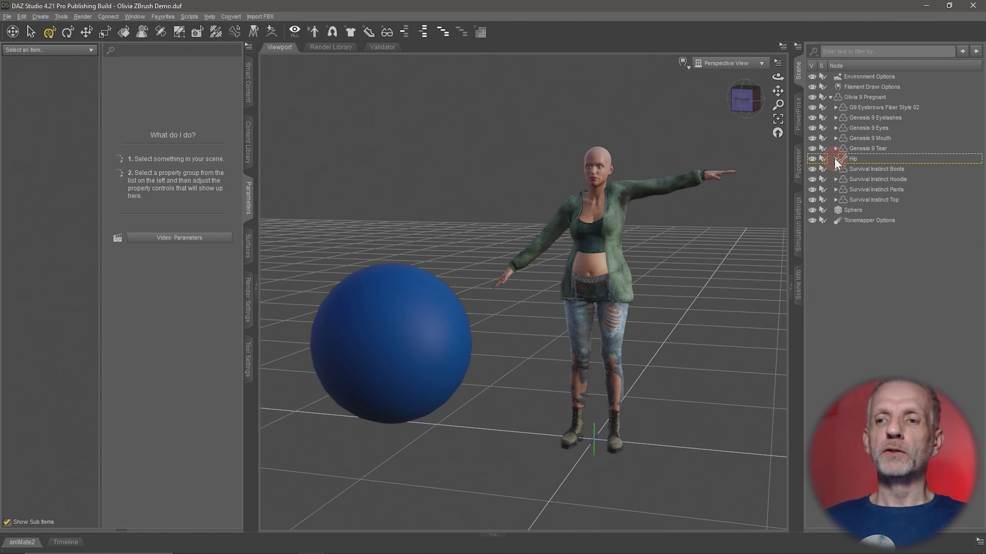
left_click(864, 211)
middle_click_drag(500, 290, 562, 290)
scroll(500, 290, "up", 5)
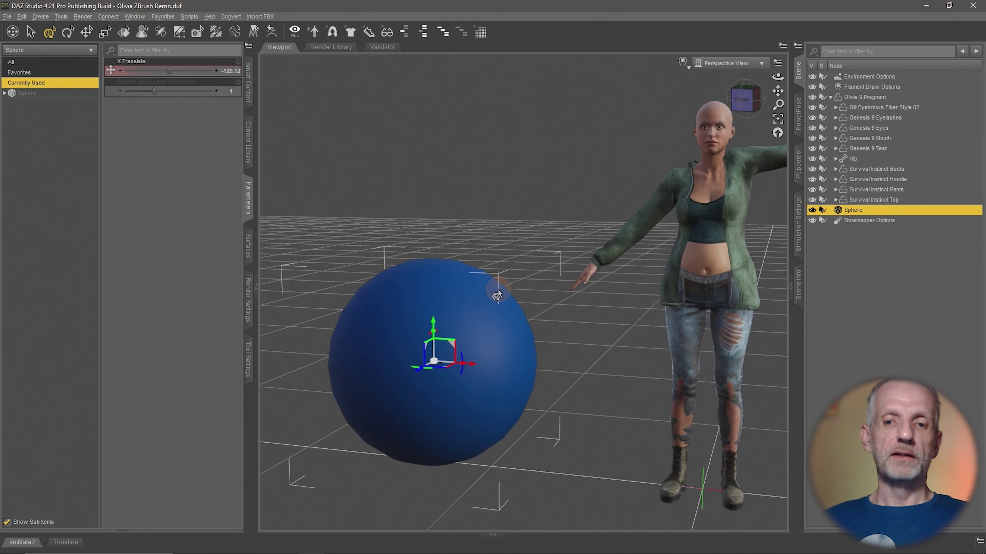
middle_click_drag(501, 289, 543, 291)
scroll(500, 288, "up", 5)
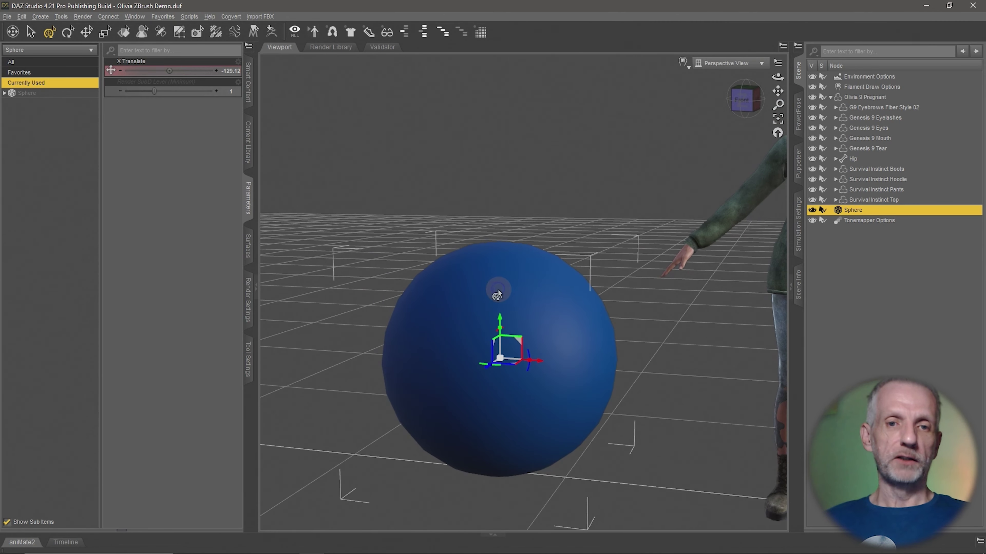
scroll(547, 318, "up", 5)
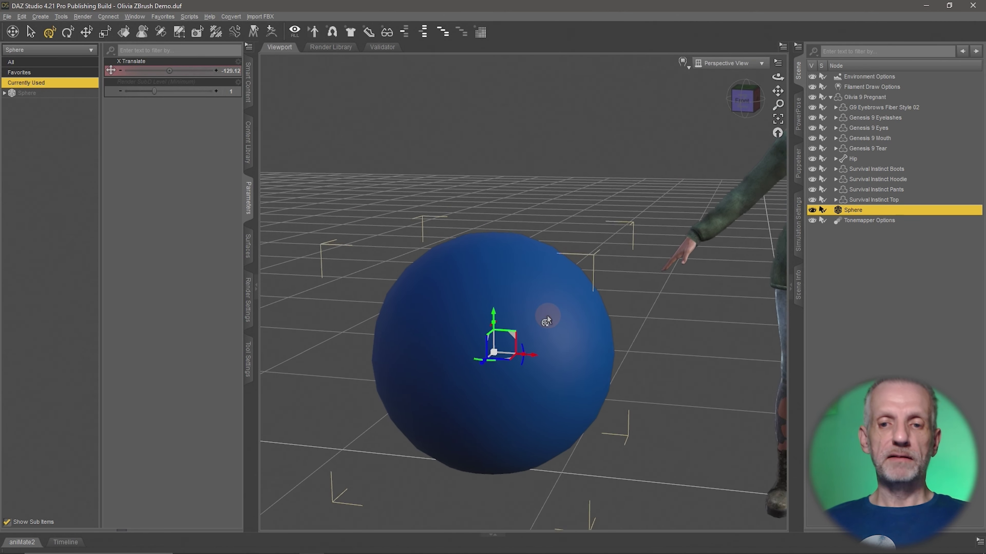
scroll(546, 319, "up", 3)
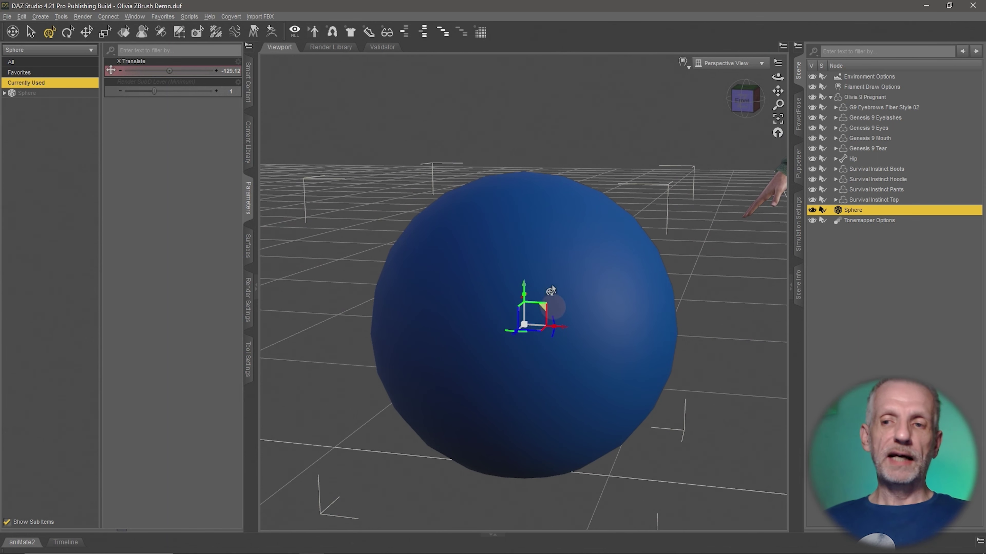
left_click(271, 31)
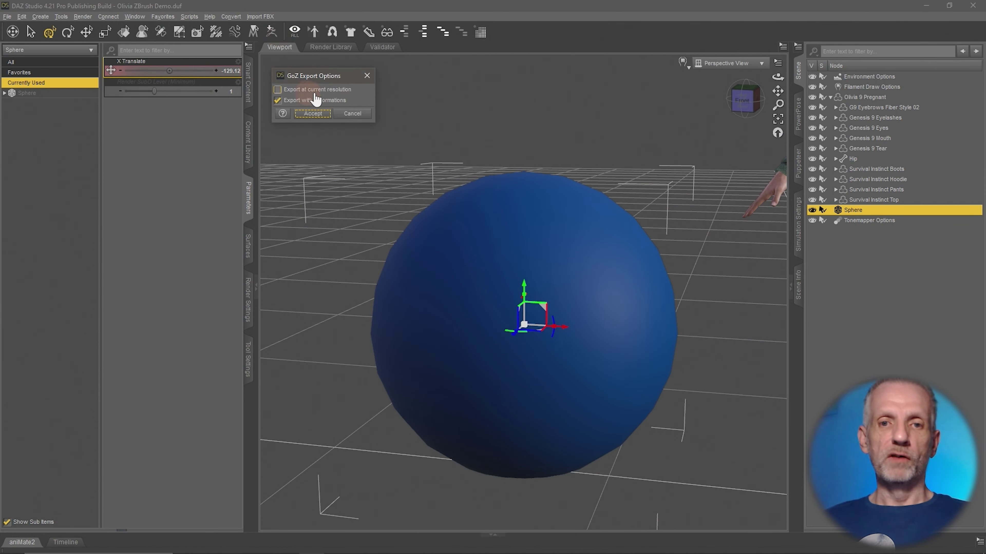
left_click(328, 100)
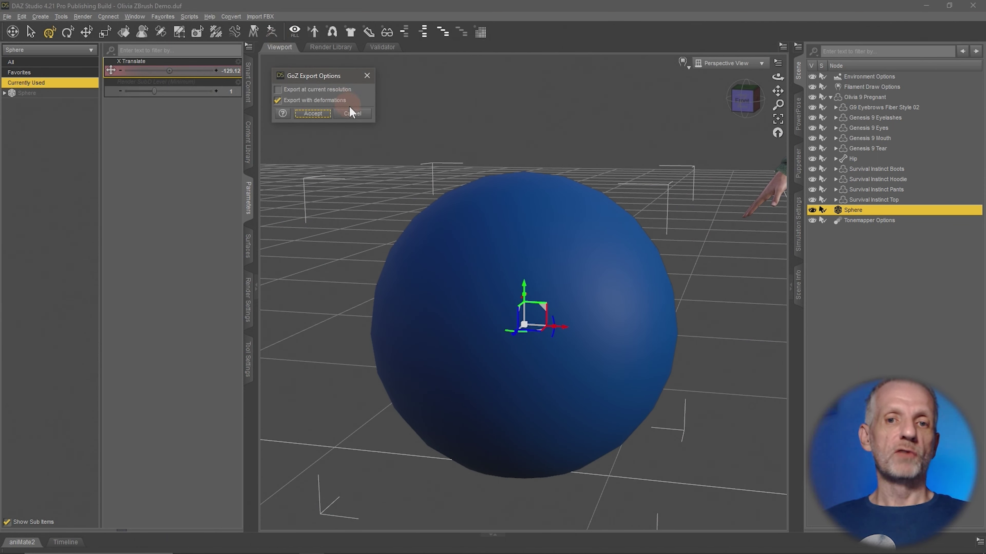
left_click(354, 114)
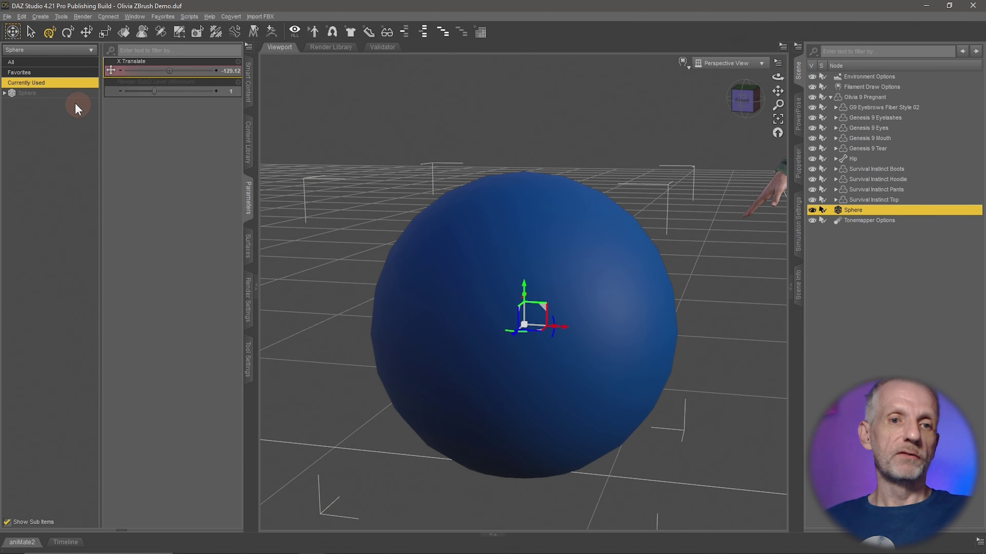
Open the sphere's General parameters and set the viewport draw style to Wire Texture Shaded to inspect its mesh
left_click(72, 96)
left_click(65, 104)
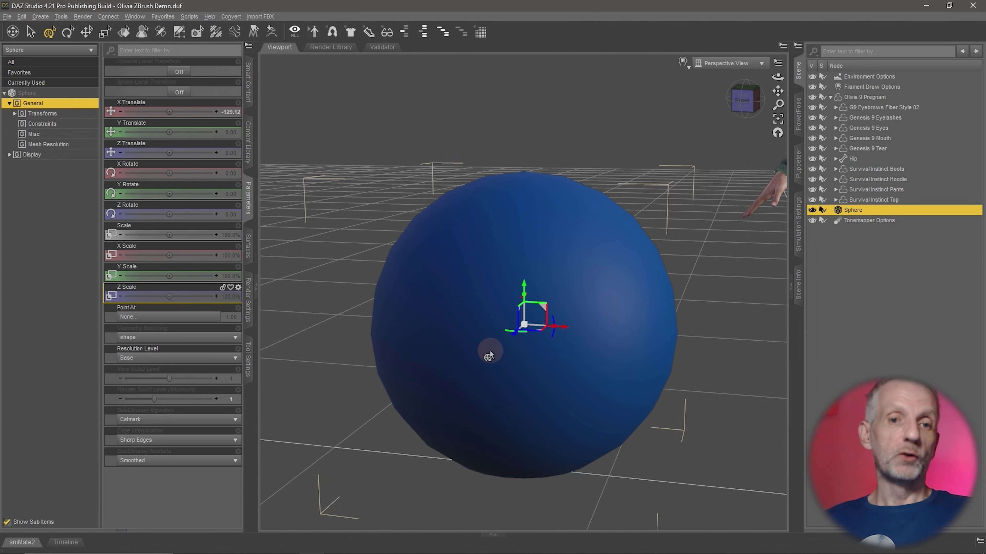
mouse_move(617, 364)
right_mouse_down()
mouse_move(598, 355)
mouse_move(610, 370)
right_mouse_up()
scroll(616, 364, "down", 1)
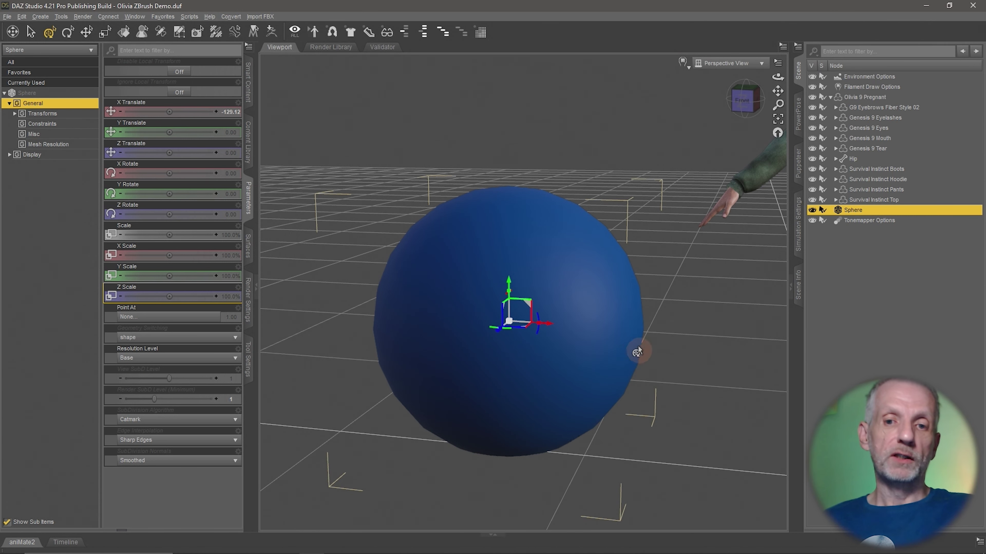
scroll(550, 287, "up", 5)
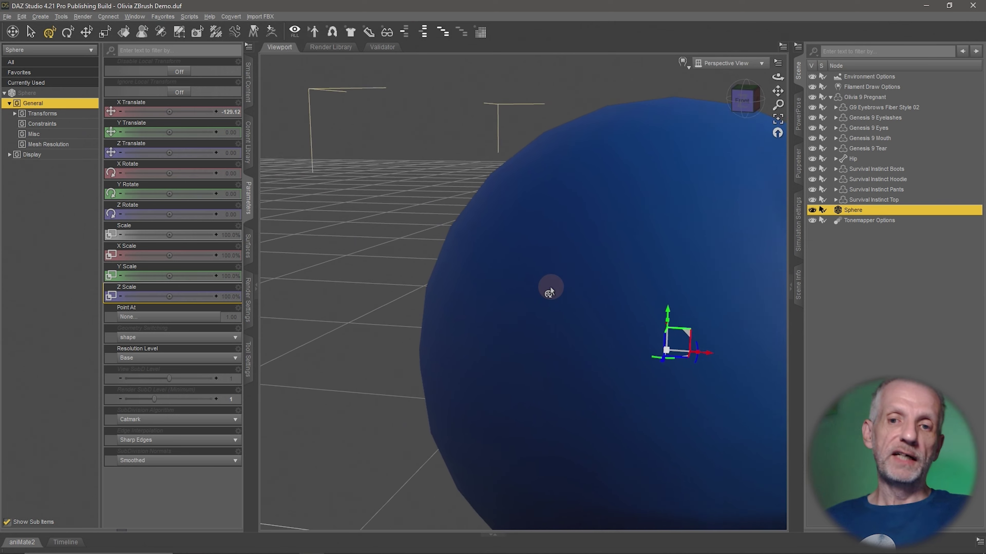
scroll(550, 287, "up", 3)
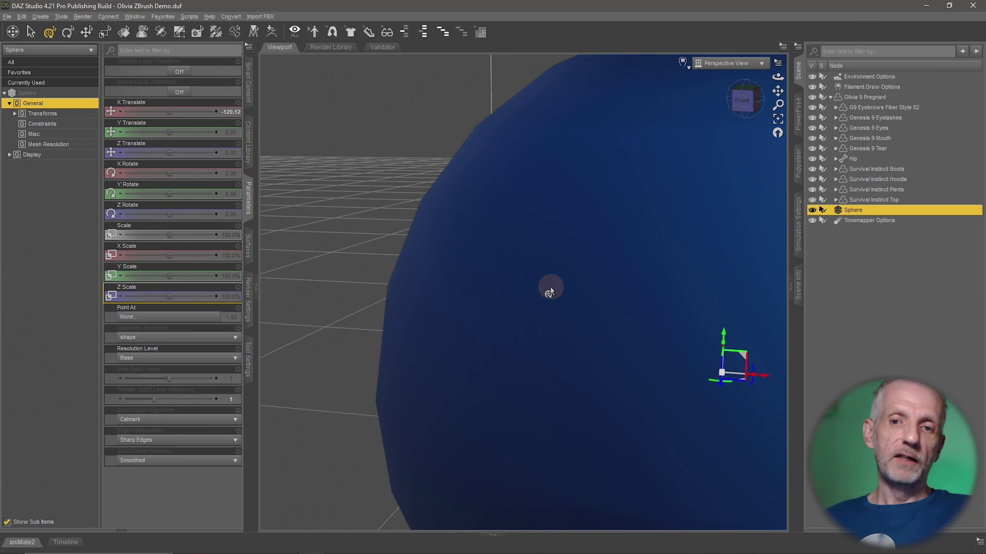
left_click(683, 63)
left_click(690, 146)
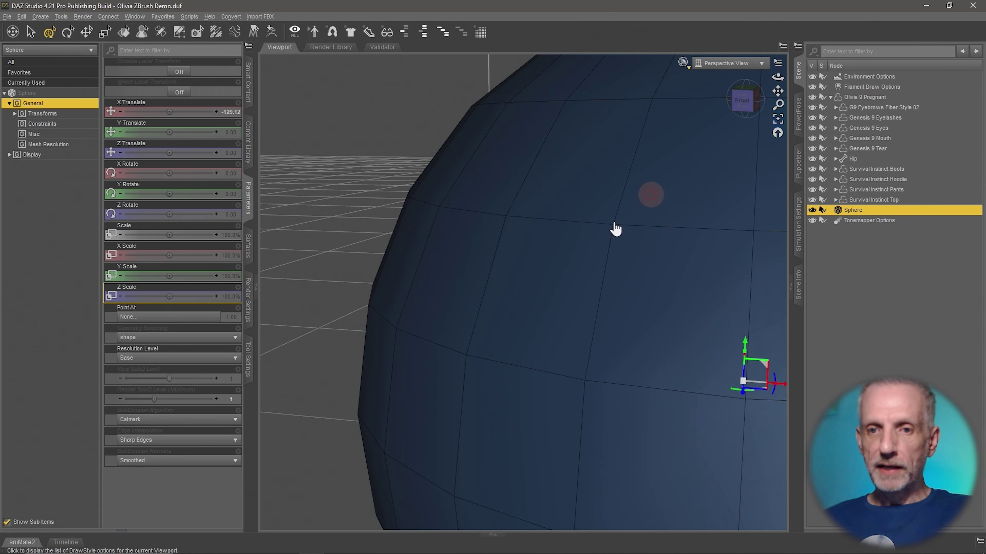
Convert the sphere's geometry to SubD
scroll(592, 272, "down", 6)
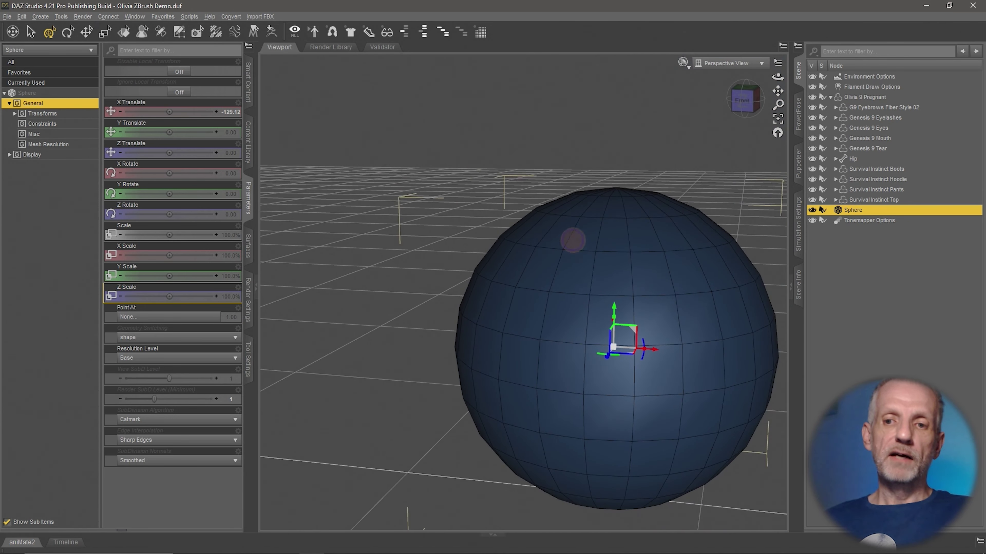
left_click_drag(572, 241, 513, 273, "alt")
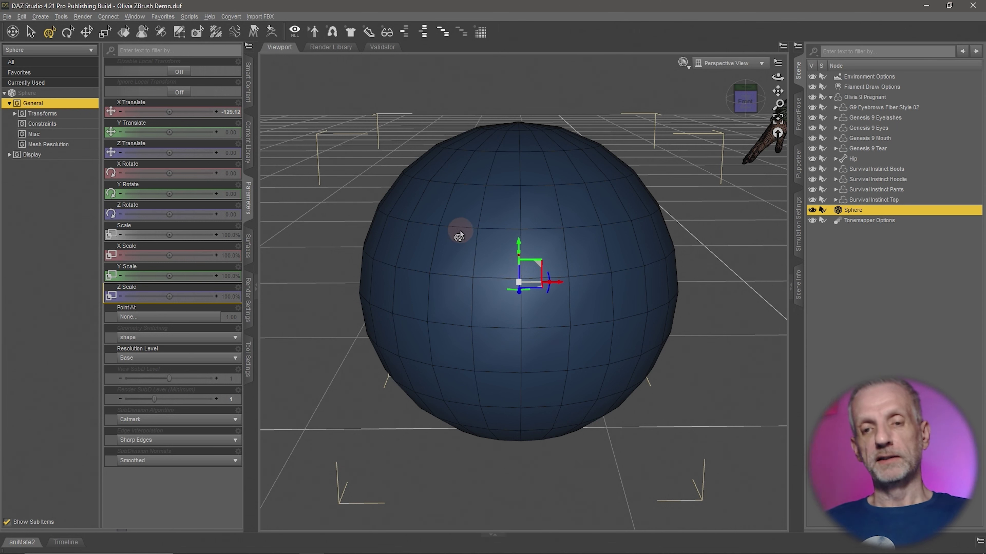
left_click(23, 17)
mouse_move(54, 96)
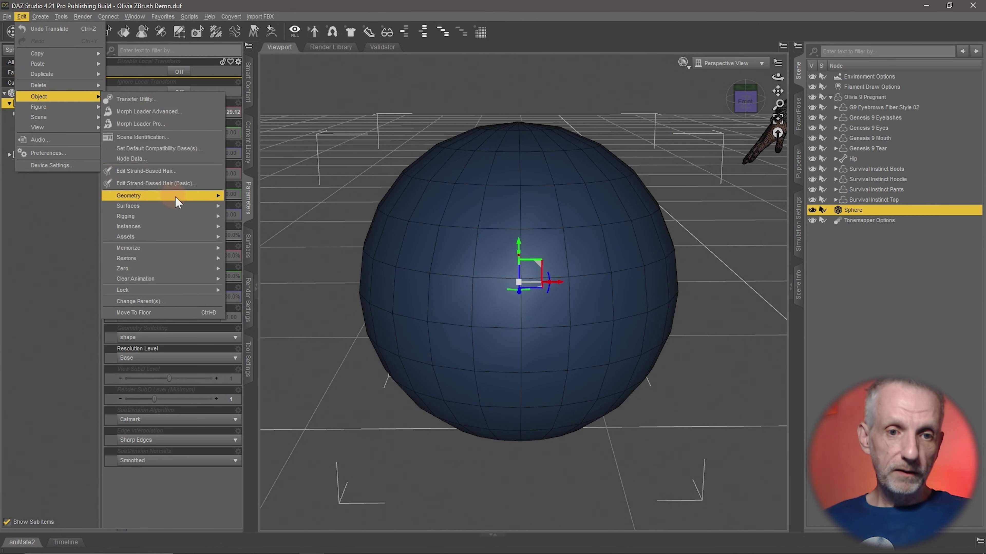
mouse_move(179, 199)
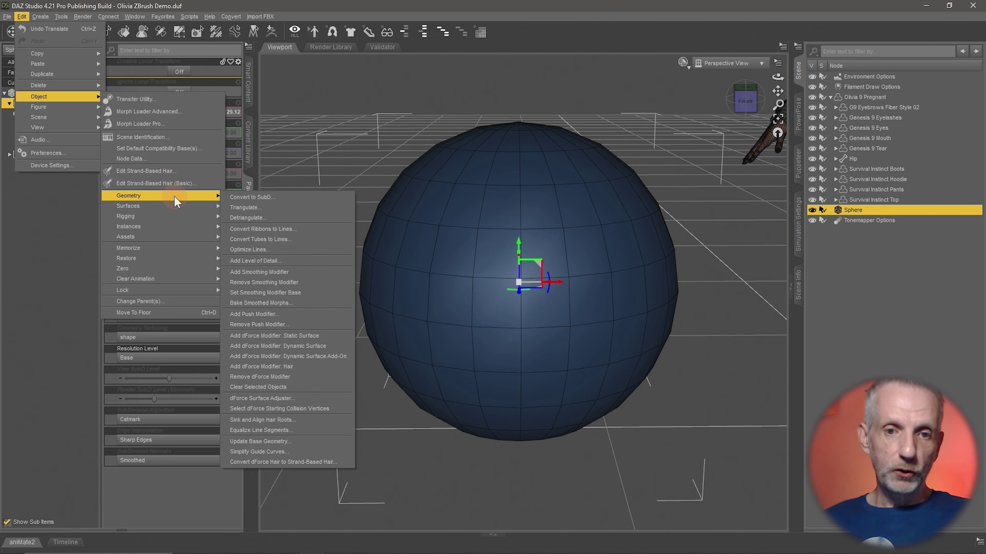
left_click(290, 201)
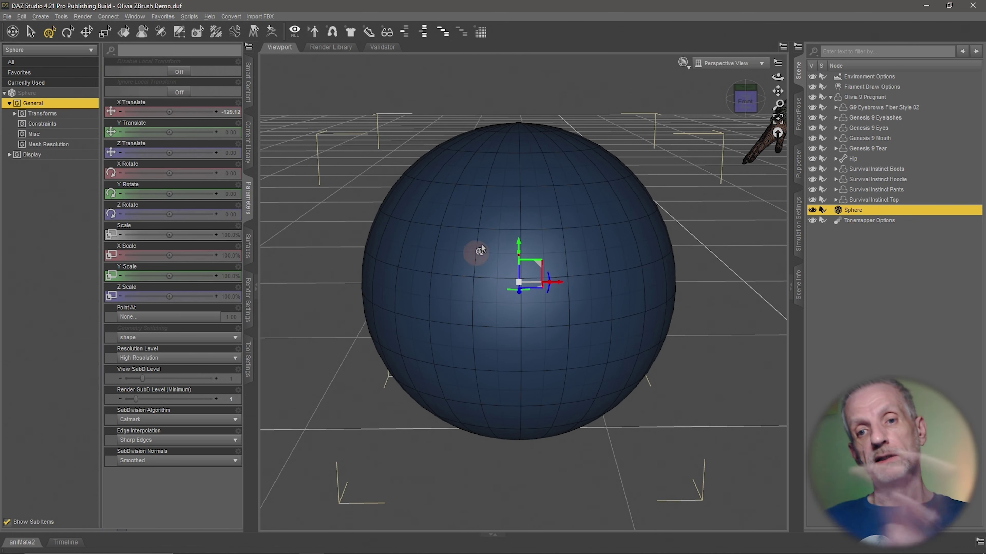
Compare the sphere's mesh by switching its Resolution Level to Base and back to High Resolution
scroll(500, 191, "up", 5)
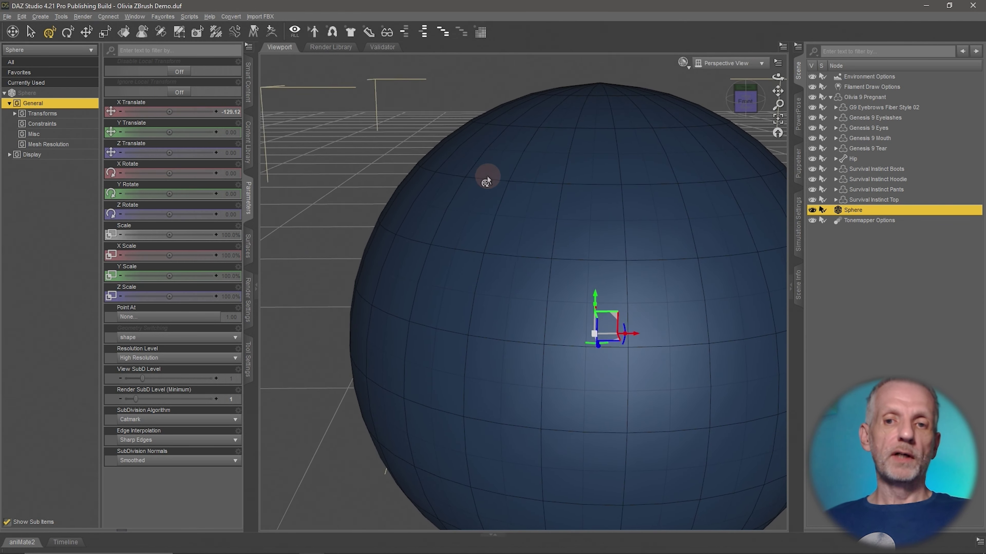
scroll(486, 181, "up", 5)
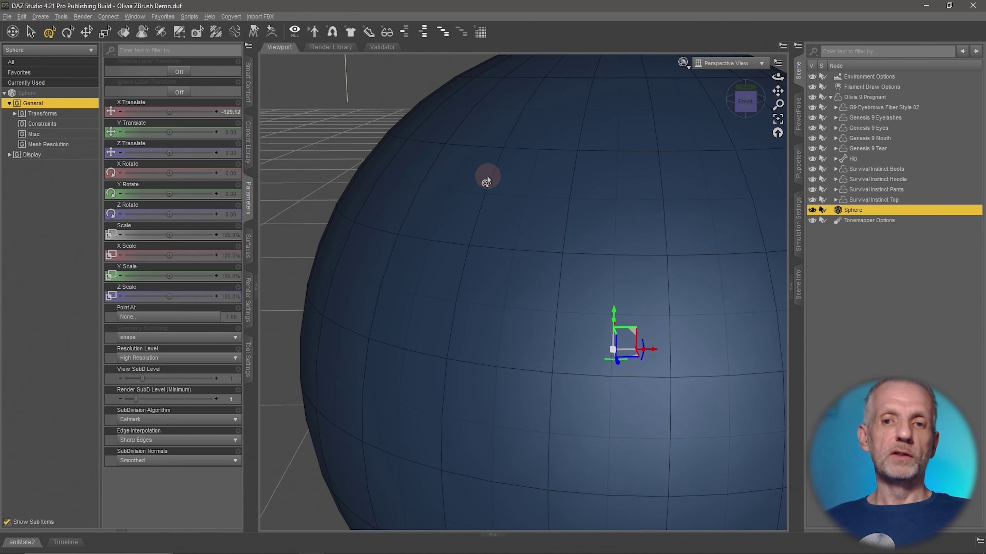
scroll(487, 176, "up", 2)
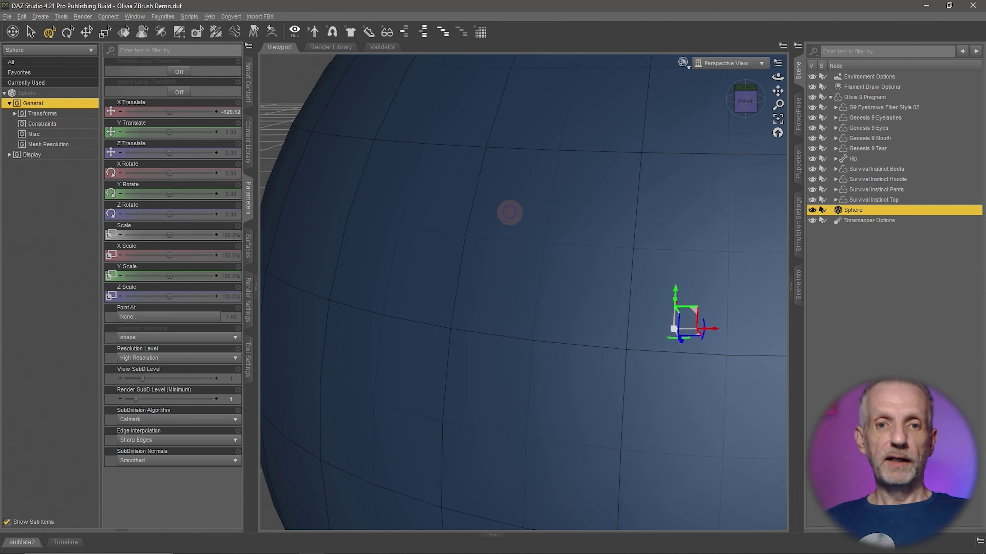
scroll(506, 211, "down", 3)
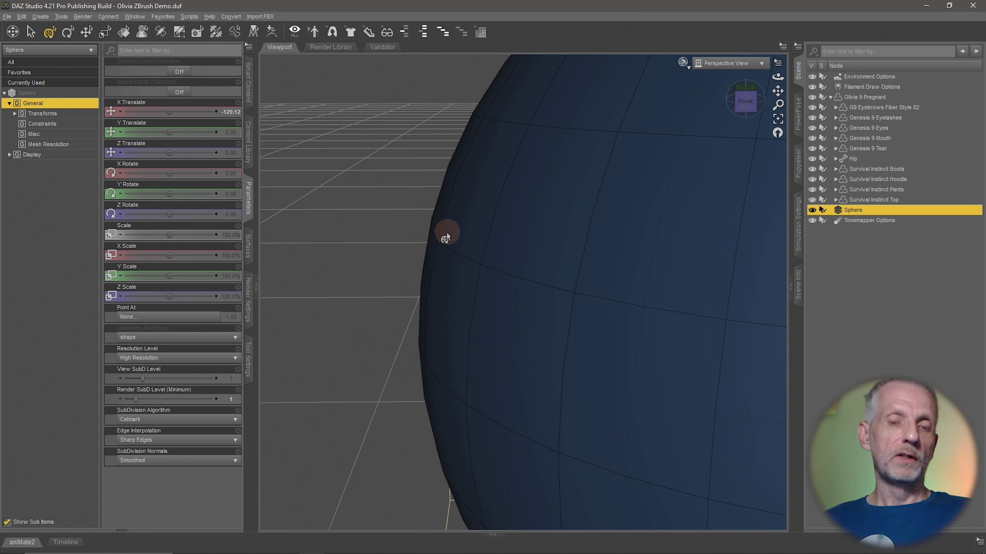
left_click(72, 145)
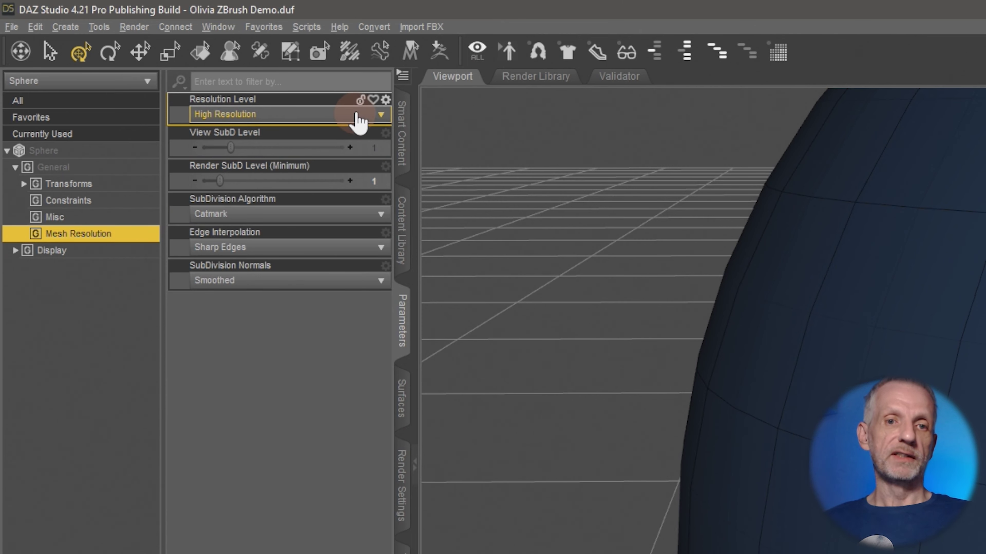
left_click(348, 123)
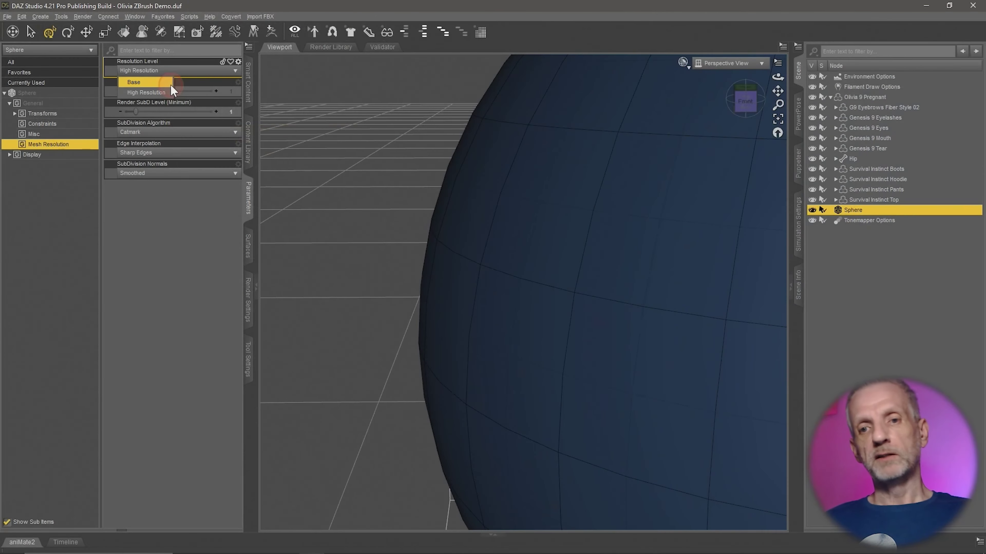
left_click(276, 136)
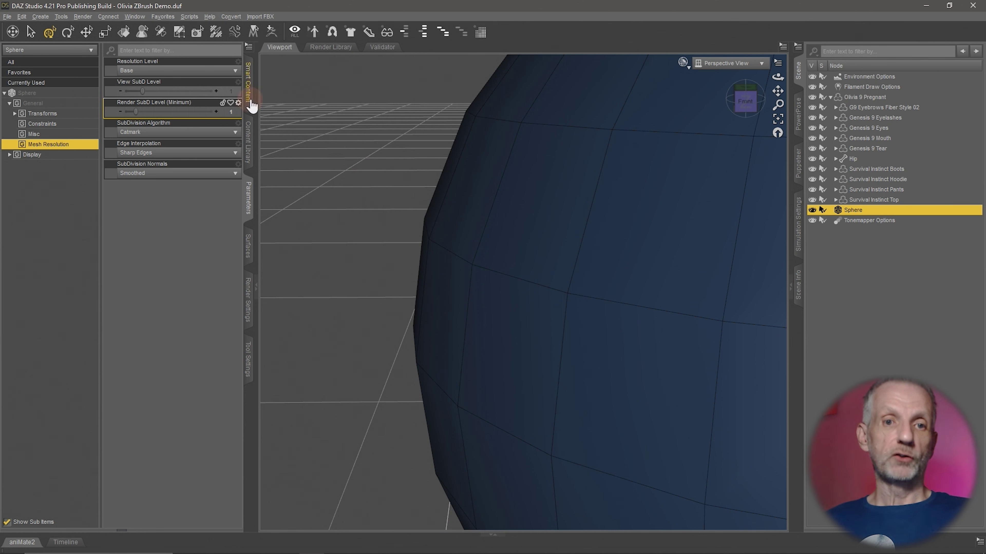
left_click(218, 70)
left_click(161, 94)
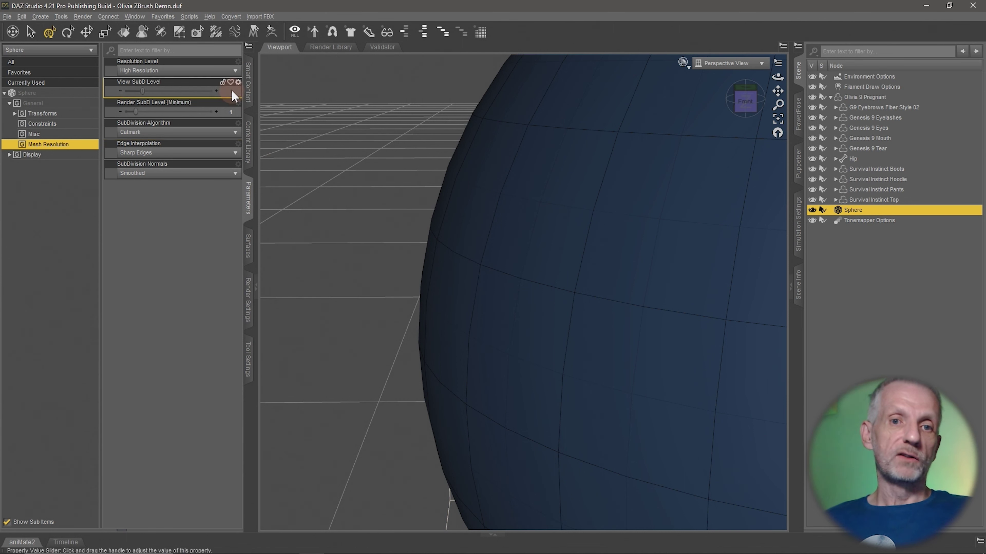
Set the sphere's View SubD Level to 2 and inspect the subdivided mesh up close
left_click(234, 91)
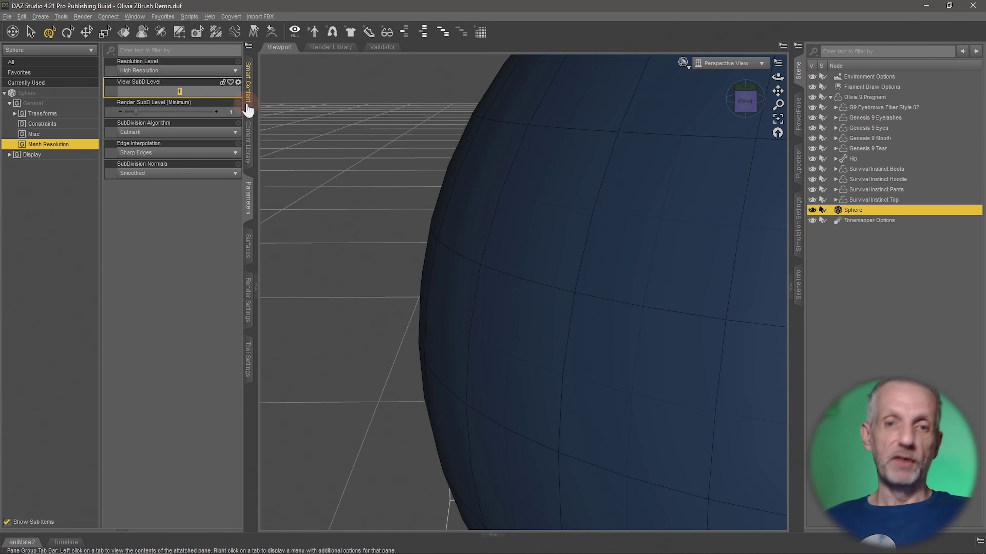
type("2")
key("Return")
left_click(501, 240)
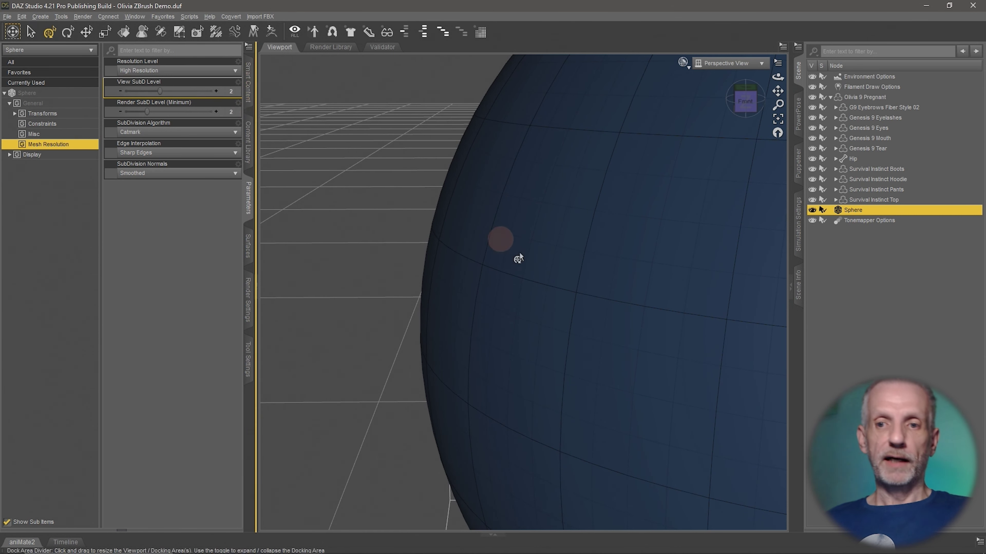
left_click(584, 238)
scroll(583, 241, "up", 10)
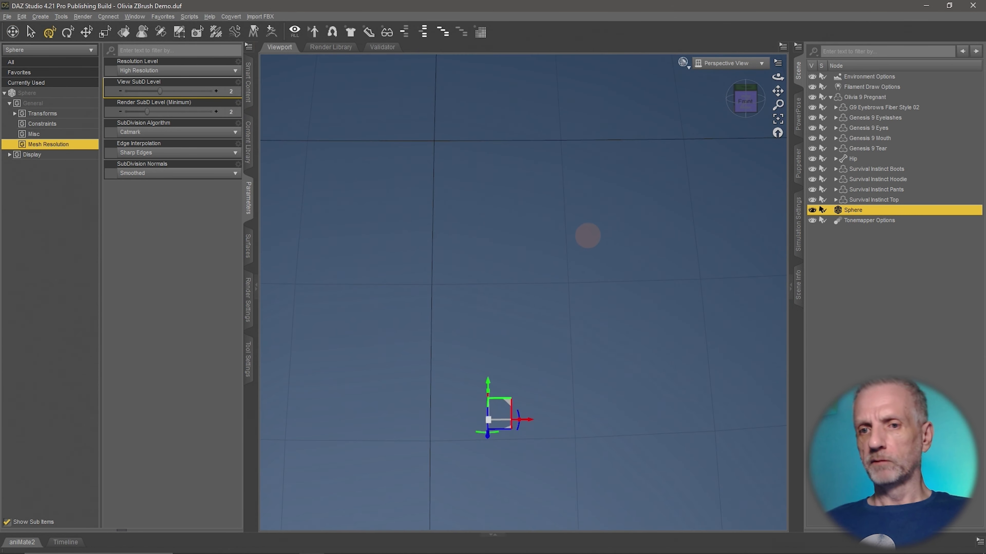
left_click_drag(584, 238, 583, 236, "alt")
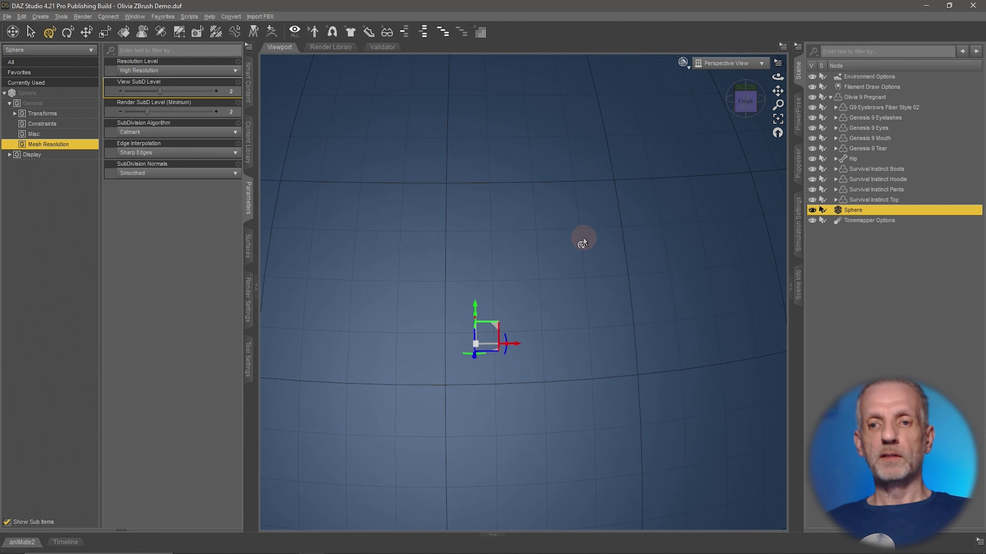
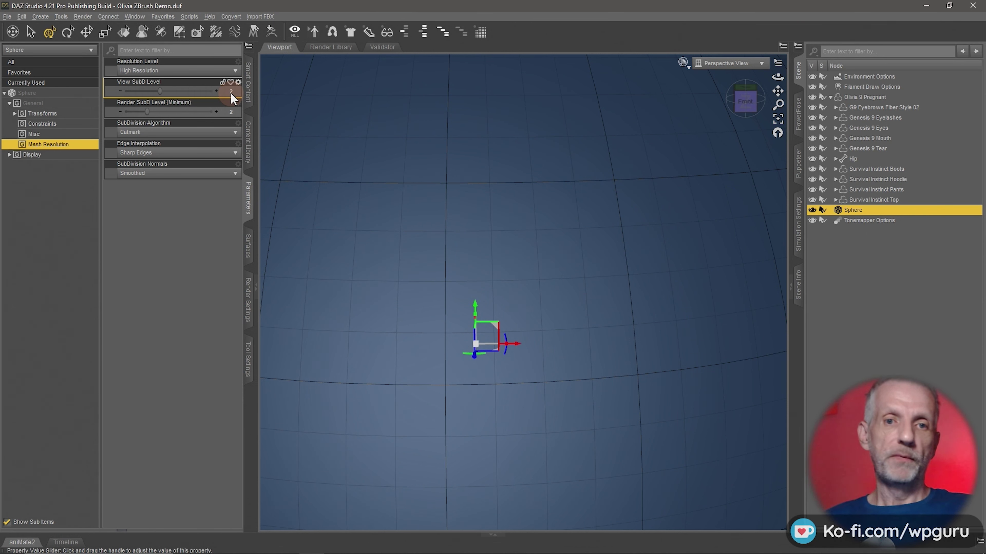
Set the sphere's View SubD Level and Render SubD Level (Minimum) to 3
left_click(231, 92)
type("3")
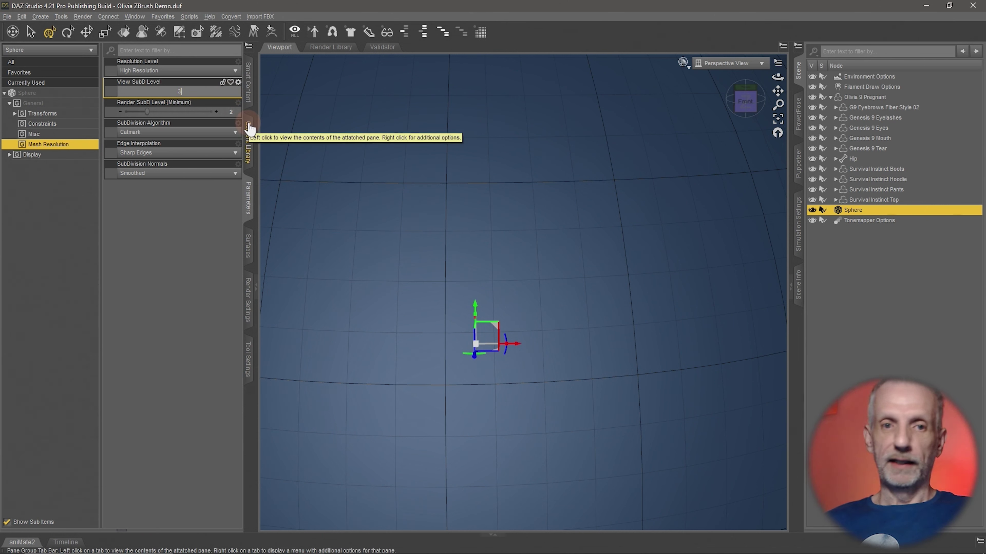
key("Return")
left_click(216, 111)
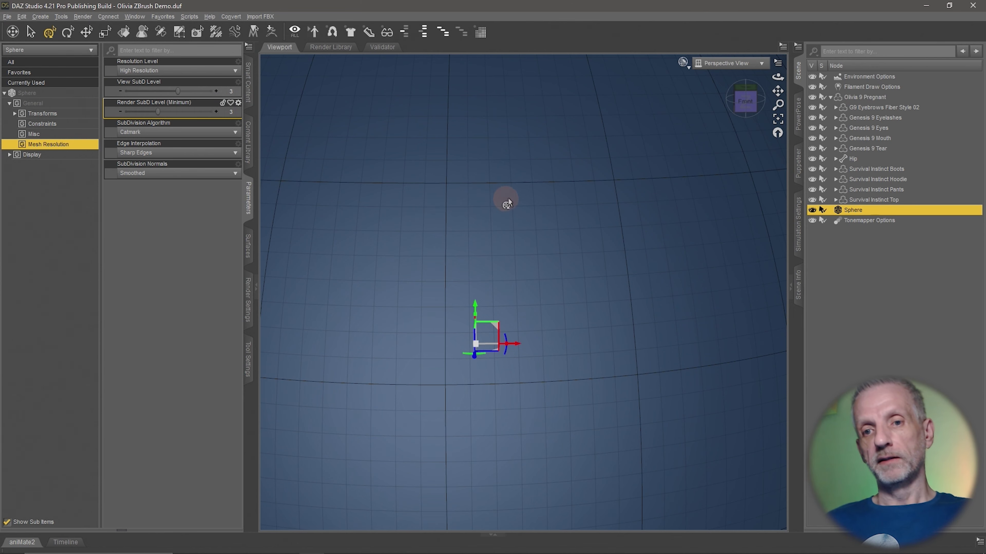
scroll(586, 260, "down", 5)
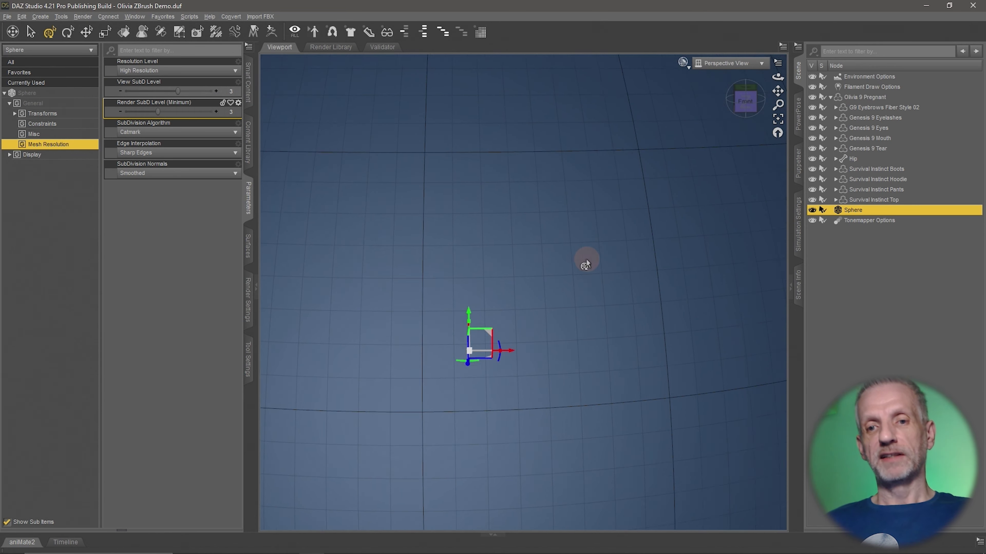
scroll(586, 263, "down", 3)
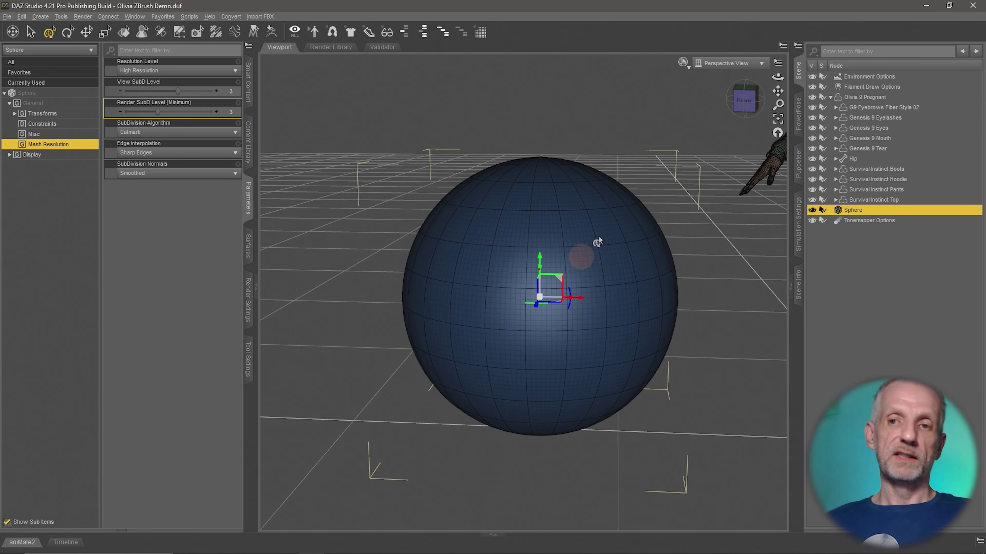
Set the viewport draw style to Filament (PBR)
left_click(683, 62)
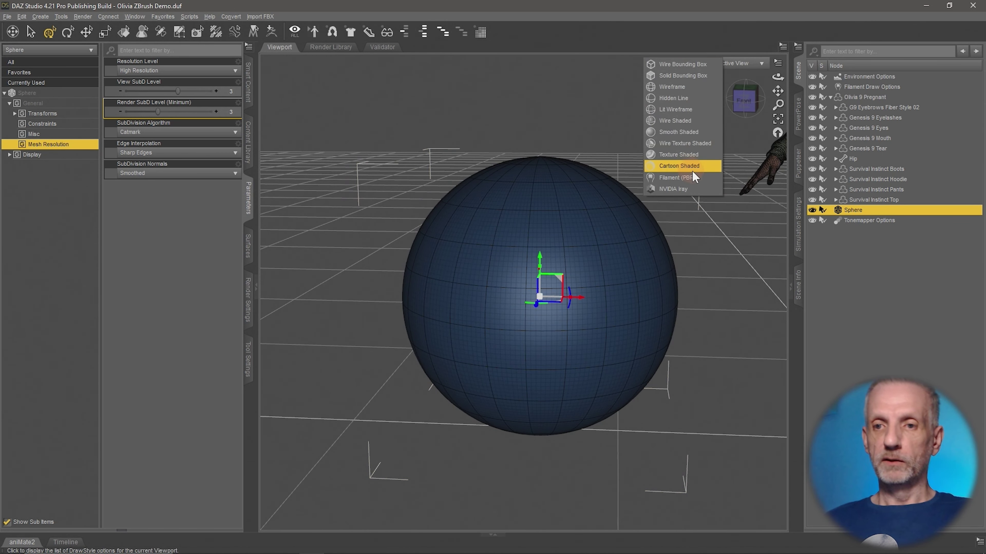
left_click(690, 179)
left_click_drag(609, 272, 600, 260, "alt")
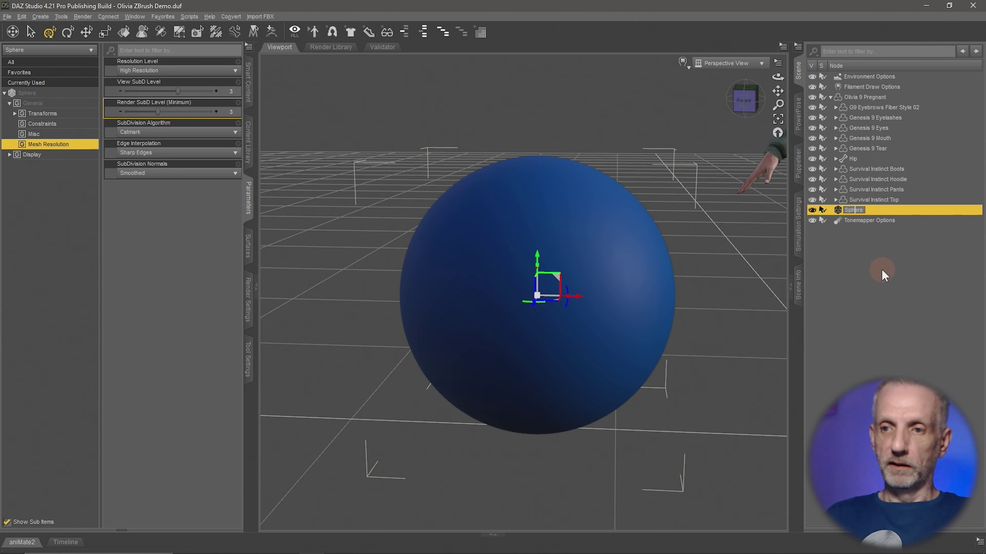
Rename the sphere to HD Sphere and send it to ZBrush through GoZ at base resolution with deformations included
type("HD Sphere")
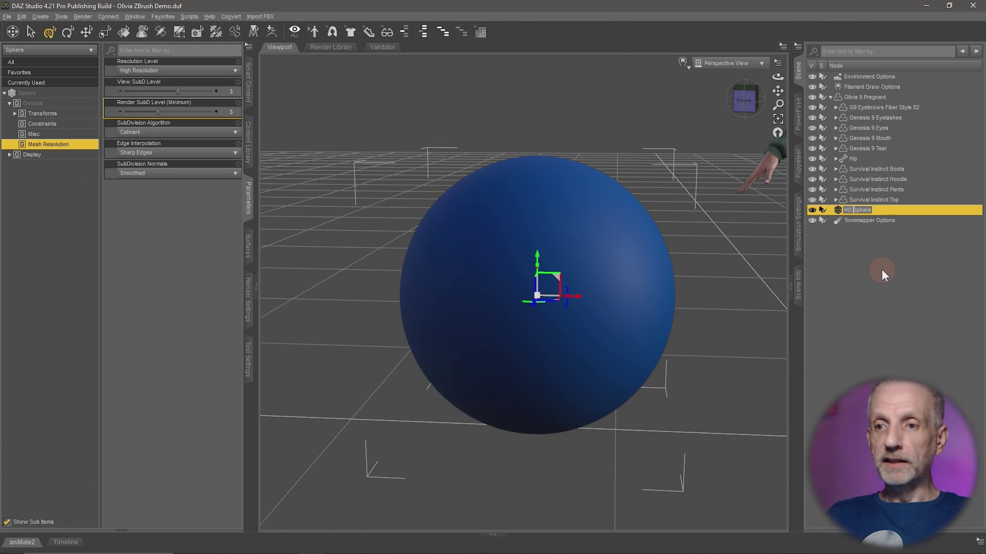
key("Return")
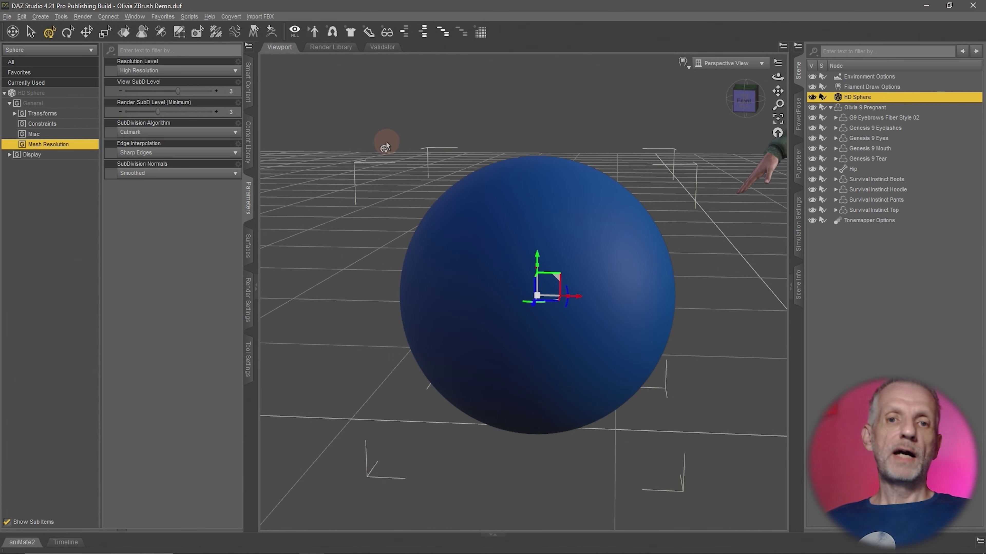
left_click(270, 33)
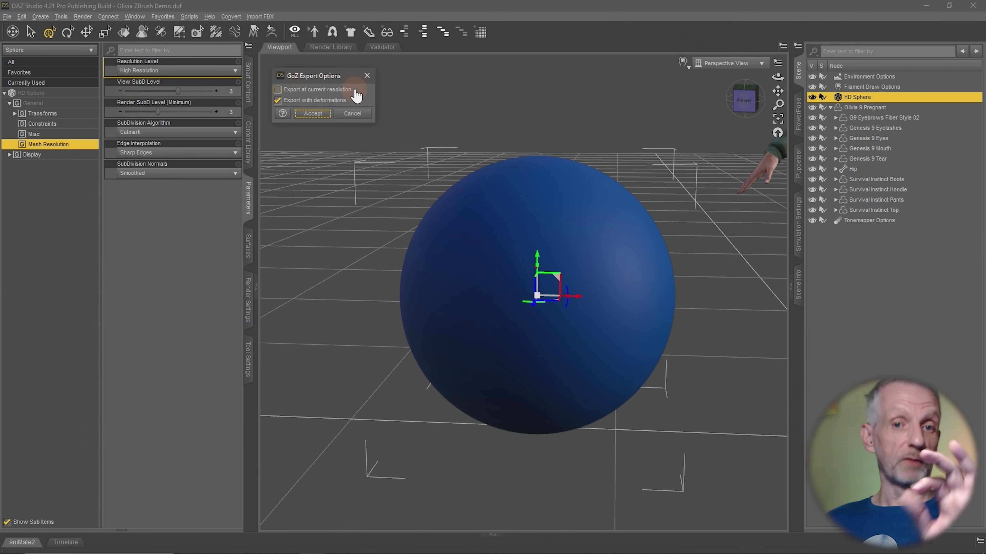
left_click(317, 114)
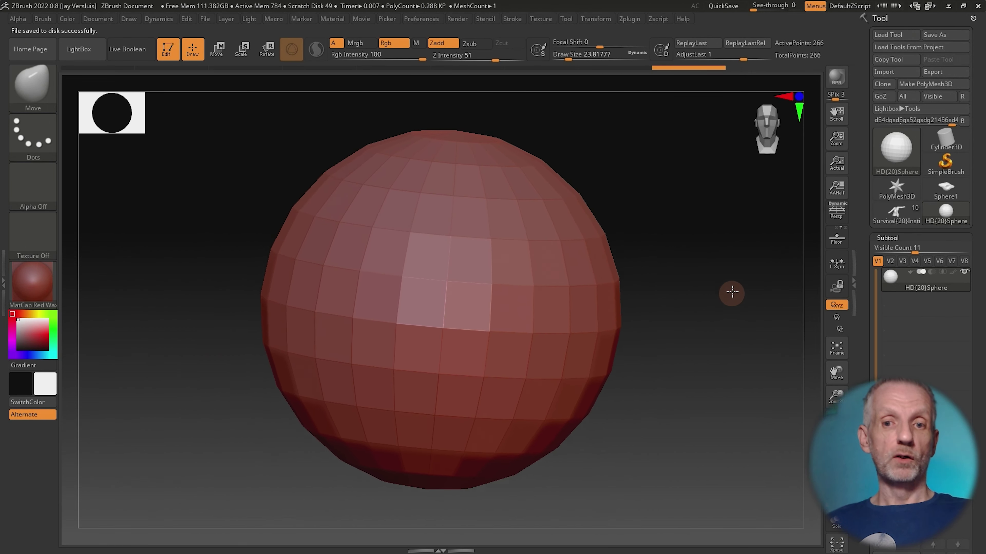
Pull one side of the low-resolution sphere outward into an uneven bulge using the Move brush at a draw size of about 140
left_click_drag(689, 341, 669, 349)
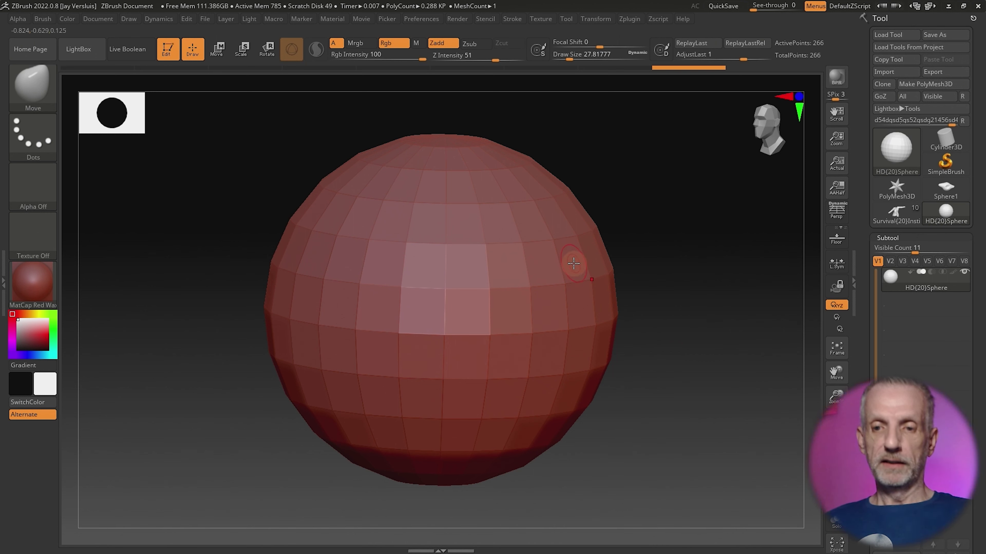
key("bracketright")
key("bracketright")
key("bracketright")
key("bracketright")
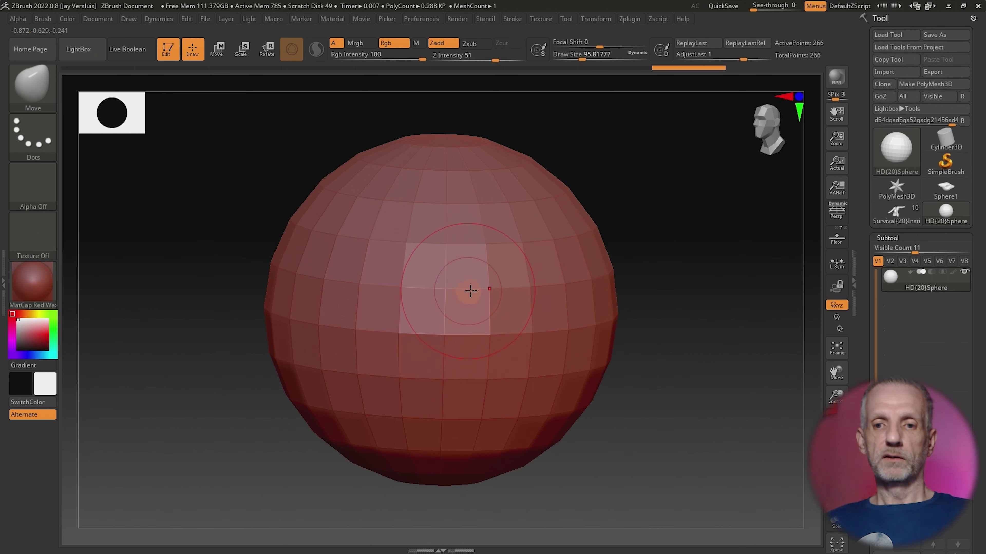
key("bracketright")
key("bracketright")
key("bracketright")
key("bracketright")
key("bracketright")
left_click_drag(578, 277, 756, 265)
mouse_move(628, 246)
left_mouse_down()
mouse_move(653, 174)
mouse_move(696, 147)
mouse_move(693, 268)
left_mouse_up()
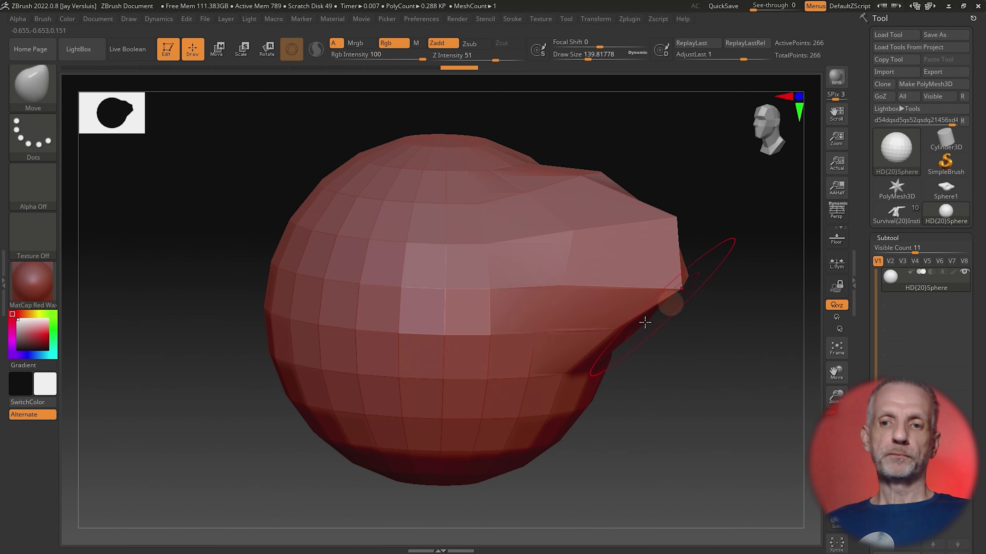
mouse_move(566, 379)
left_mouse_down()
mouse_move(639, 407)
mouse_move(730, 470)
left_mouse_up()
left_click_drag(594, 322, 666, 322)
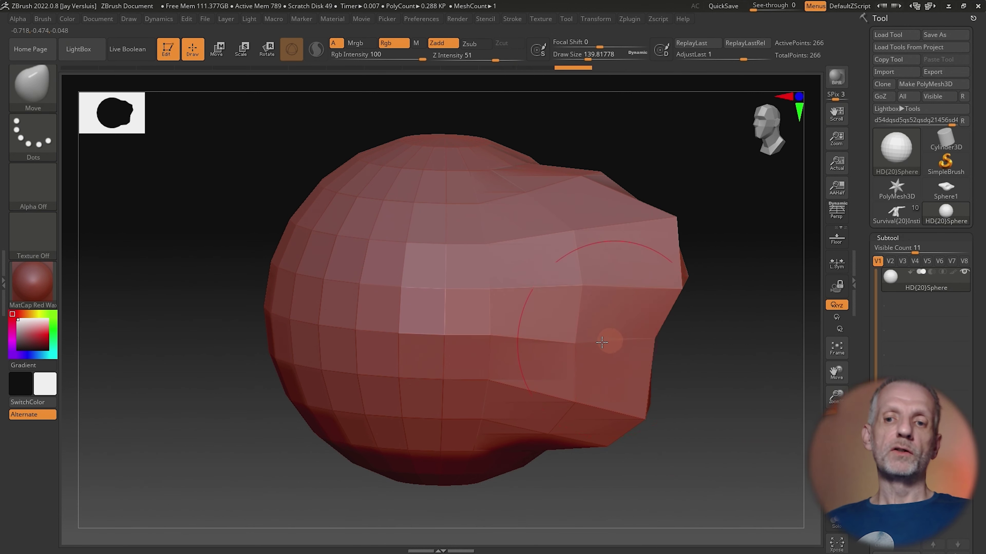
mouse_move(609, 341)
right_mouse_down()
mouse_move(548, 343)
mouse_move(620, 338)
right_mouse_up()
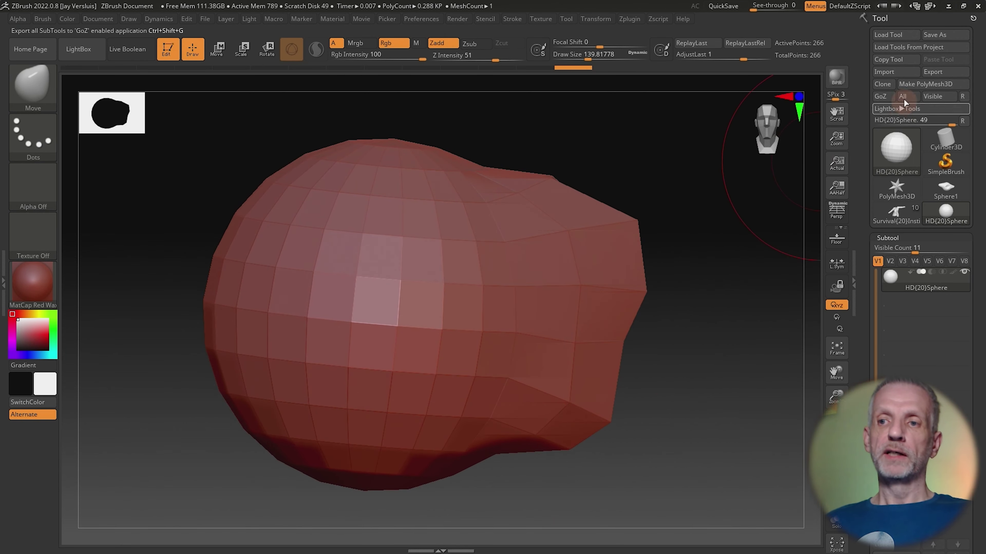
Send the deformed sphere back to DAZ Studio through GoZ and create a morph named SD Morph from it
left_click(881, 96)
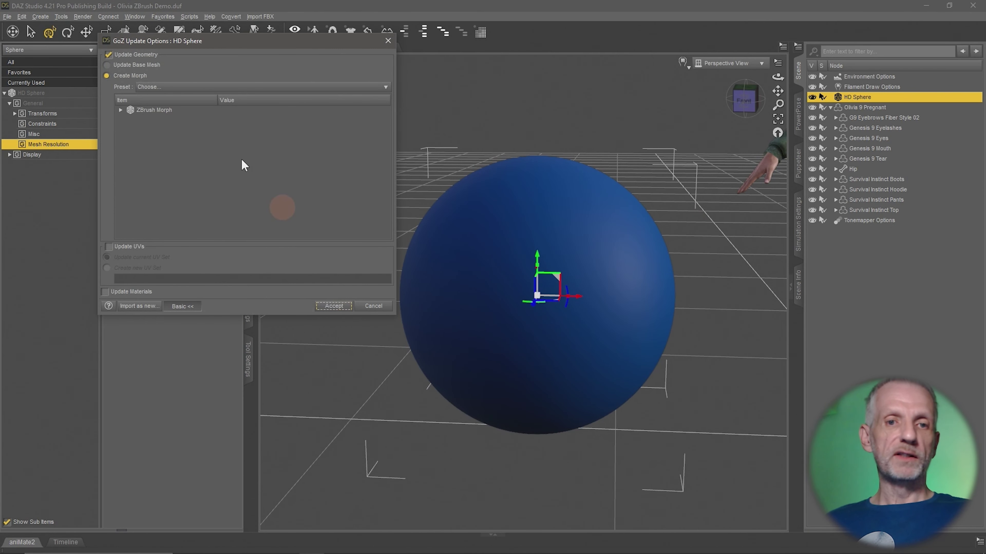
left_click(120, 110)
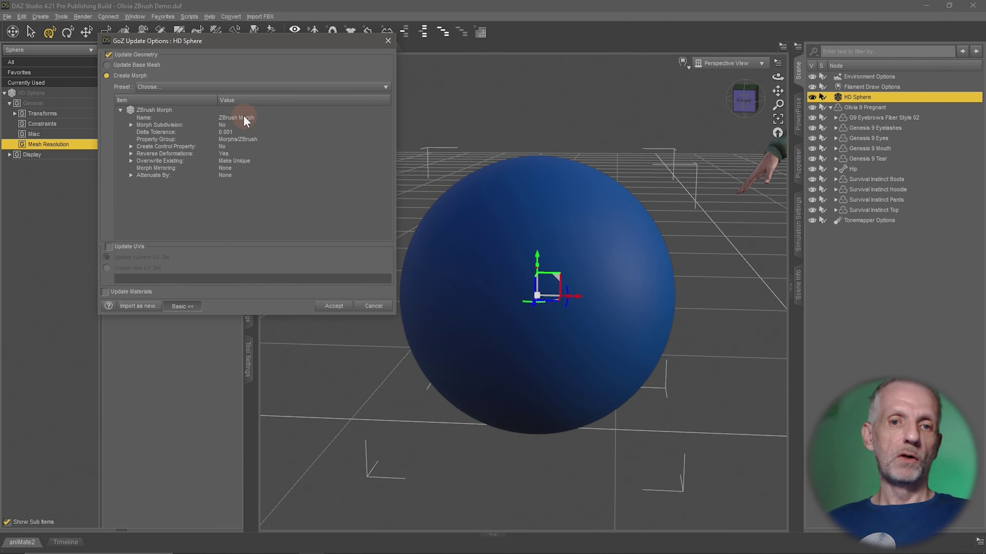
left_click(245, 119)
type("SD Morph")
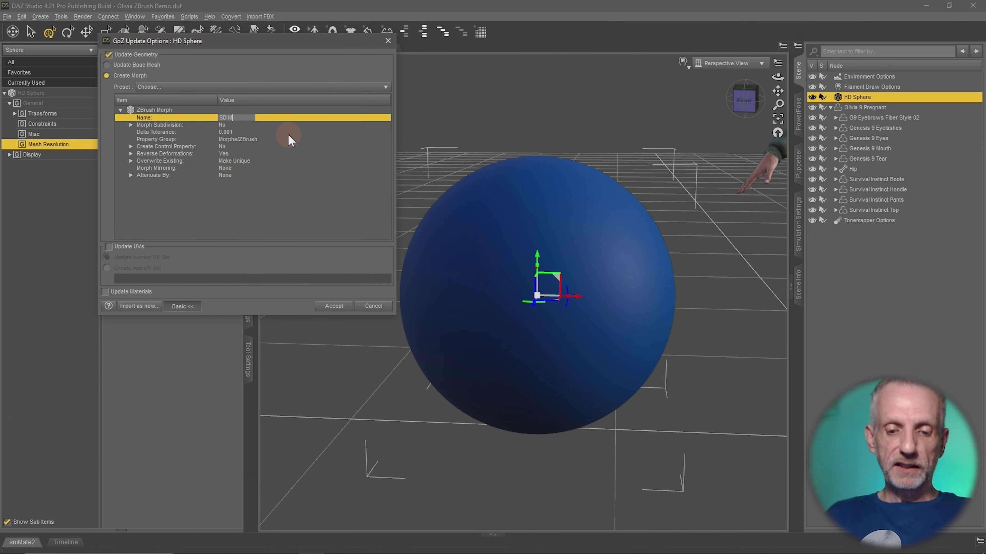
key("Return")
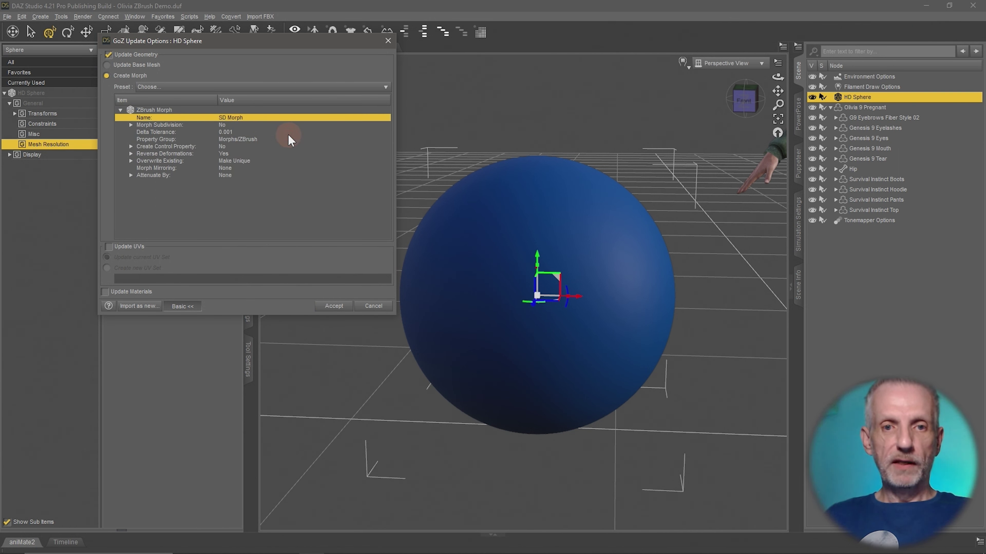
left_click(334, 307)
Test SD Morph on the sphere by setting it to 100% and returning it to 0%
left_click(67, 165)
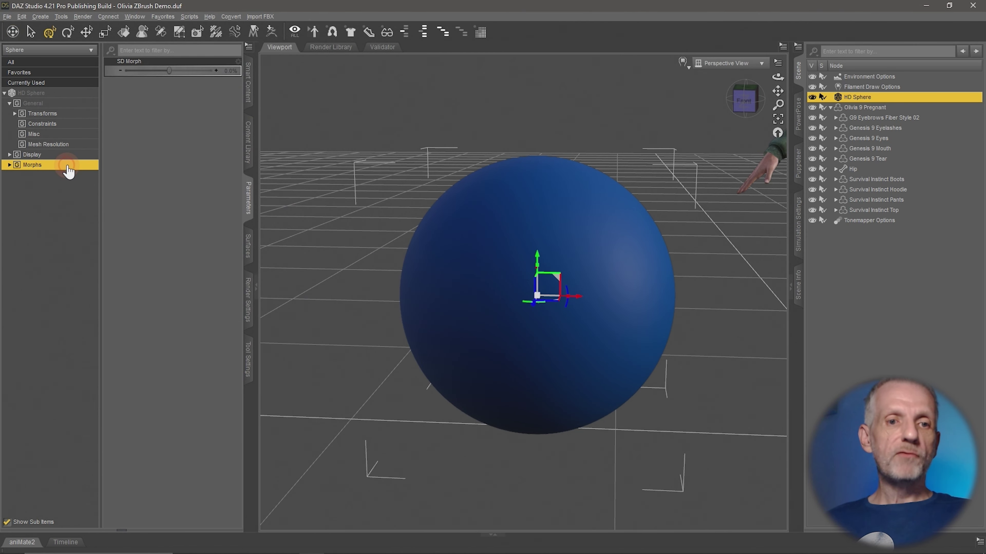
left_click_drag(166, 70, 280, 69)
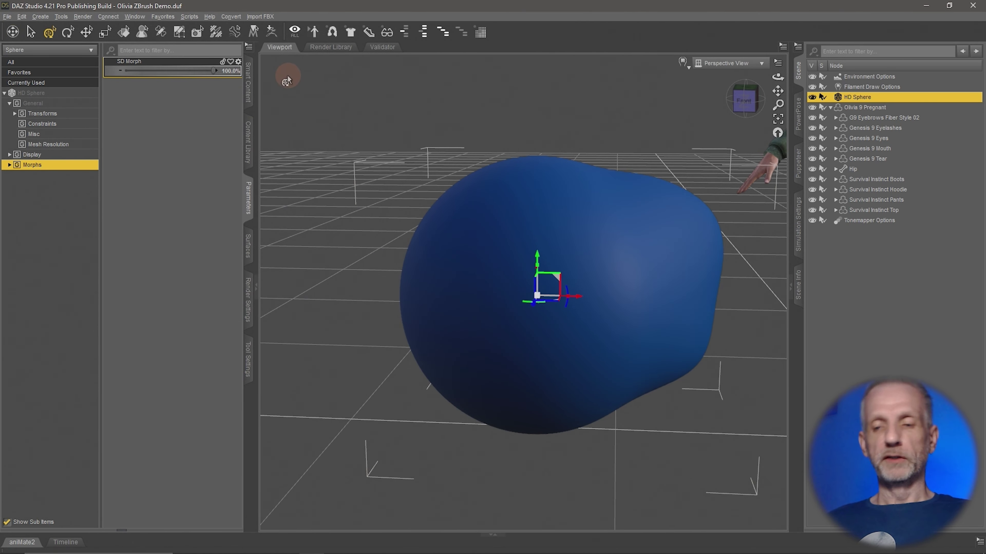
middle_click_drag(452, 227, 556, 241)
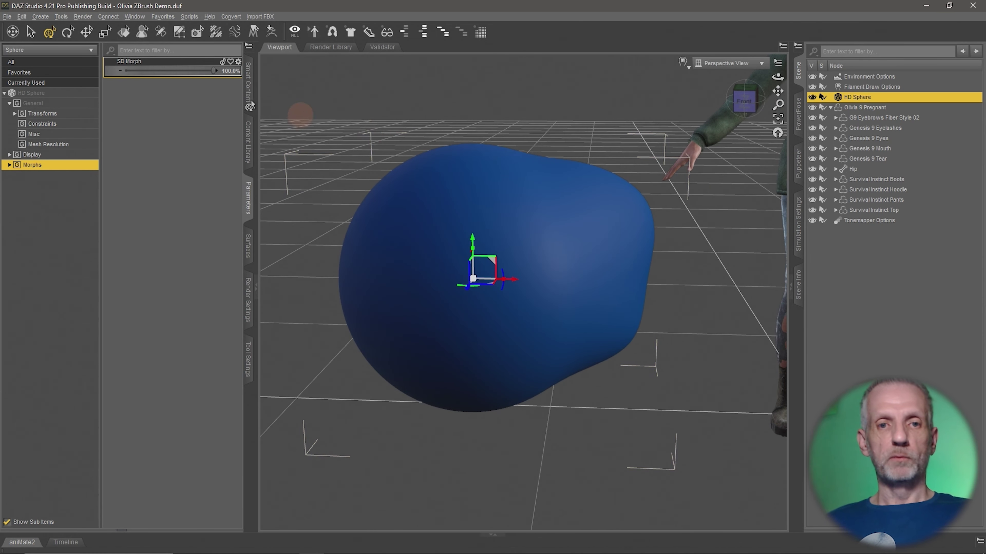
left_click_drag(179, 73, 176, 73)
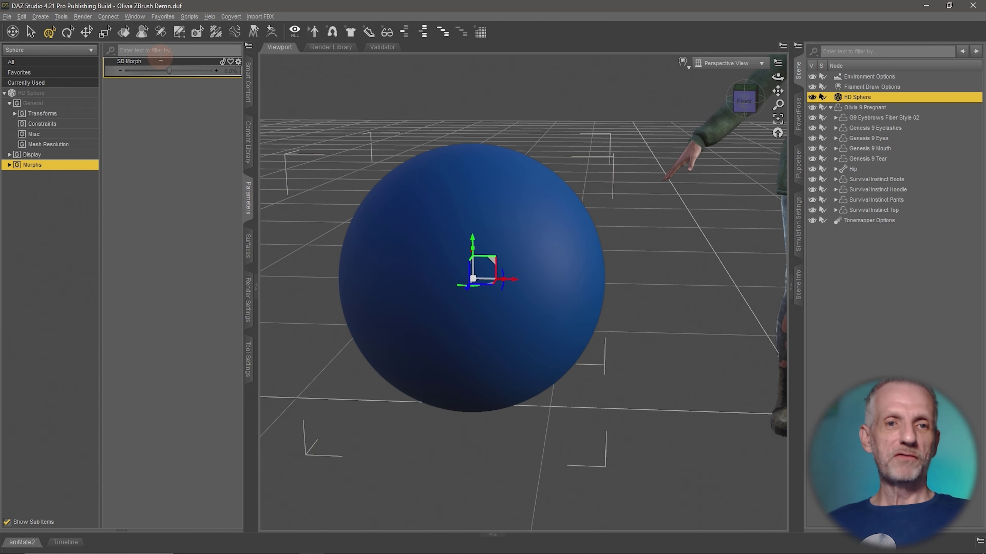
Export HD Sphere to ZBrush through GoZ at its current resolution with deformations included
left_click(271, 31)
left_click(318, 90)
left_click(304, 93)
left_click(339, 101)
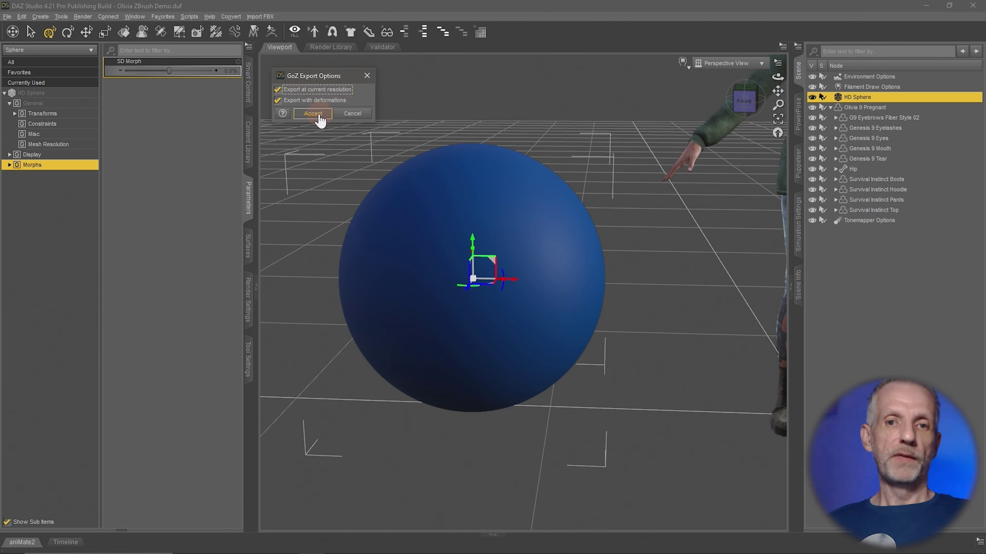
left_click(323, 117)
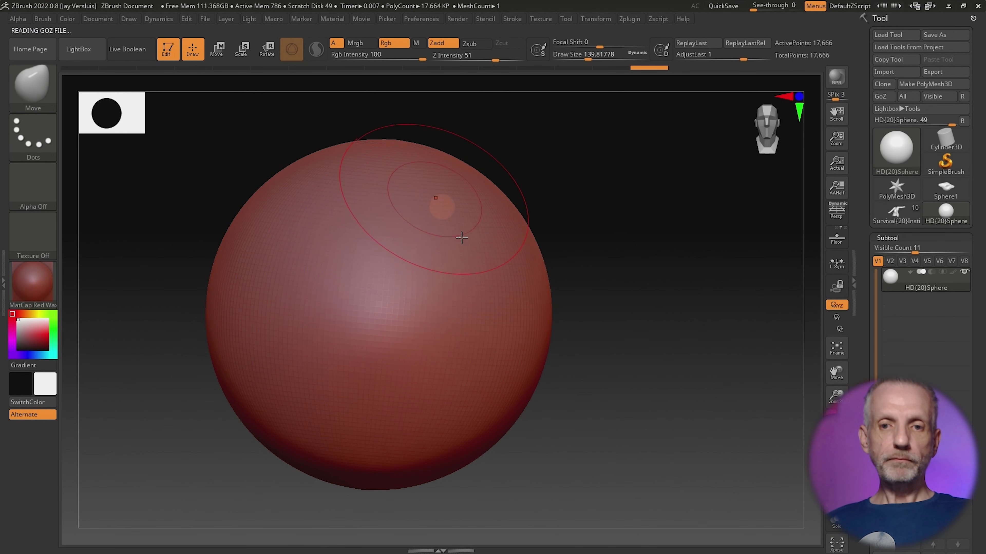
Sculpt a raised S on the front of the high-resolution sphere using the Standard brush at a draw size of 10
right_click_drag(524, 280, 581, 453, "ctrl")
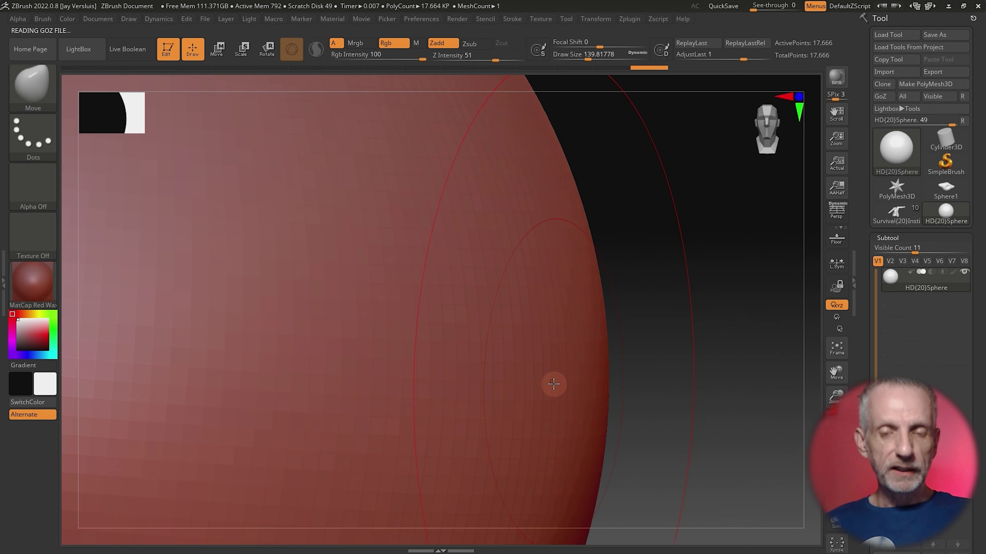
right_click_drag(552, 382, 543, 216, "alt")
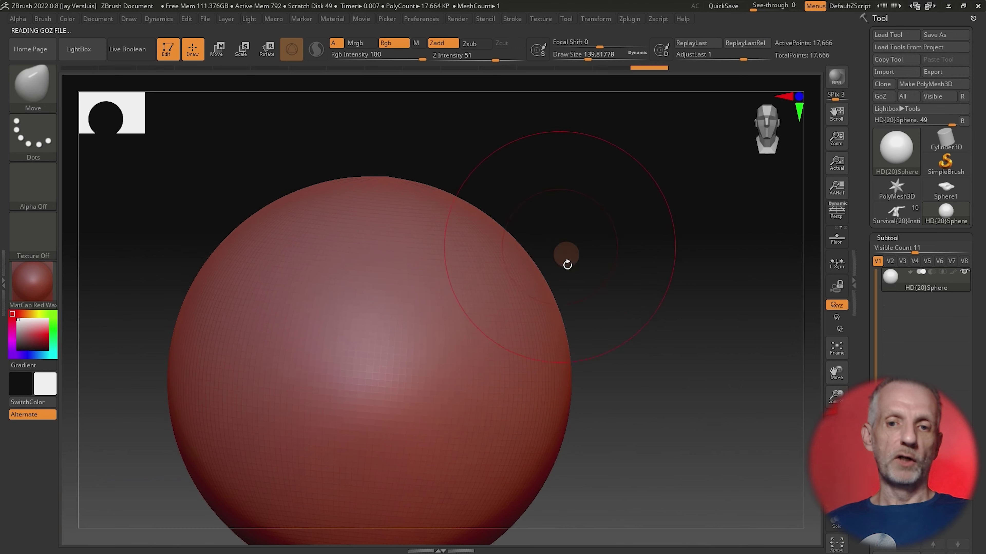
key("f")
left_click_drag(653, 234, 643, 247)
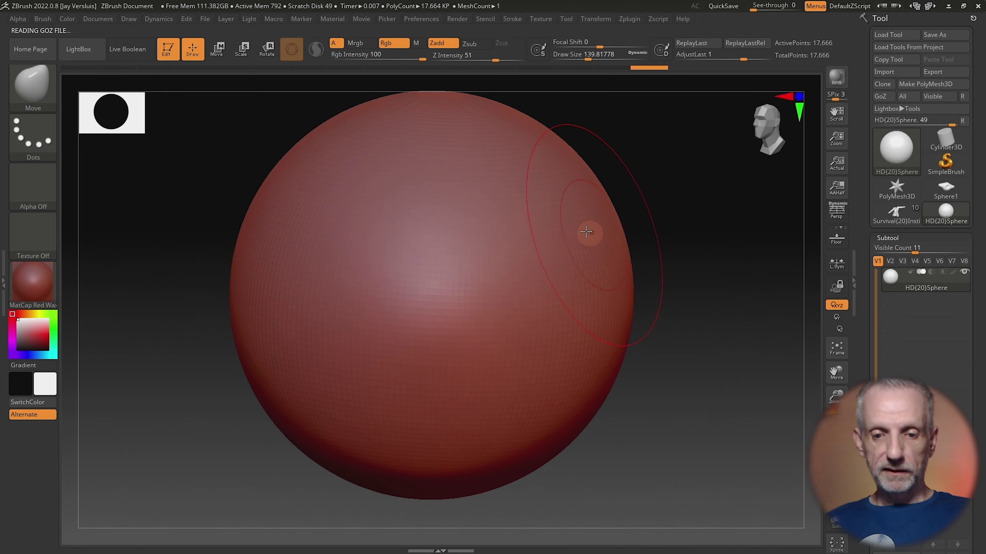
key("b")
key("s")
key("t")
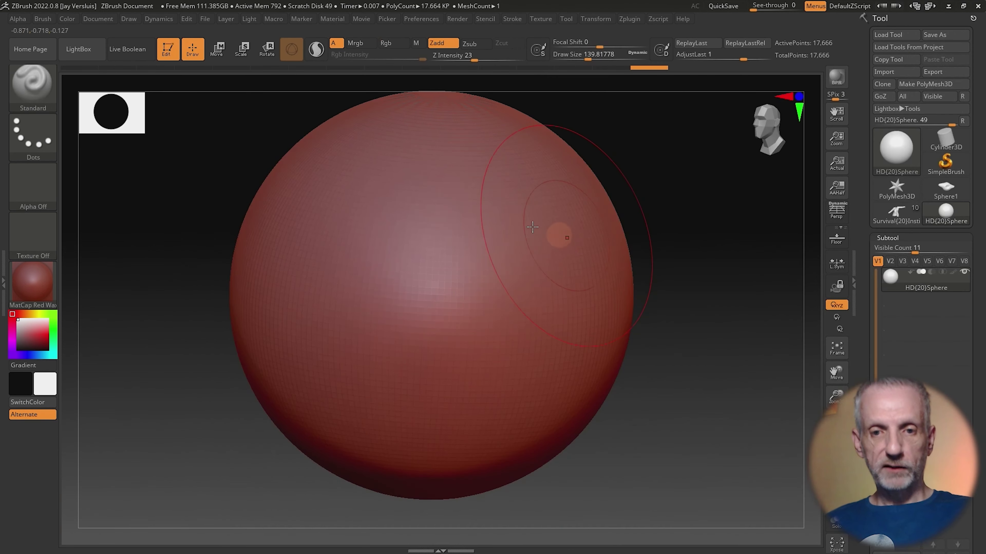
key("bracketleft")
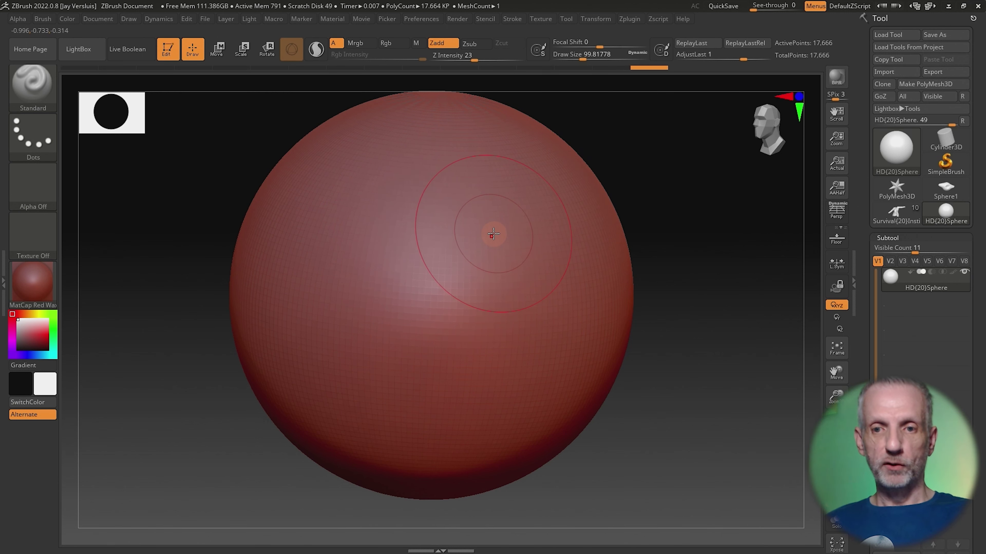
key("bracketleft")
key("bracketleft")
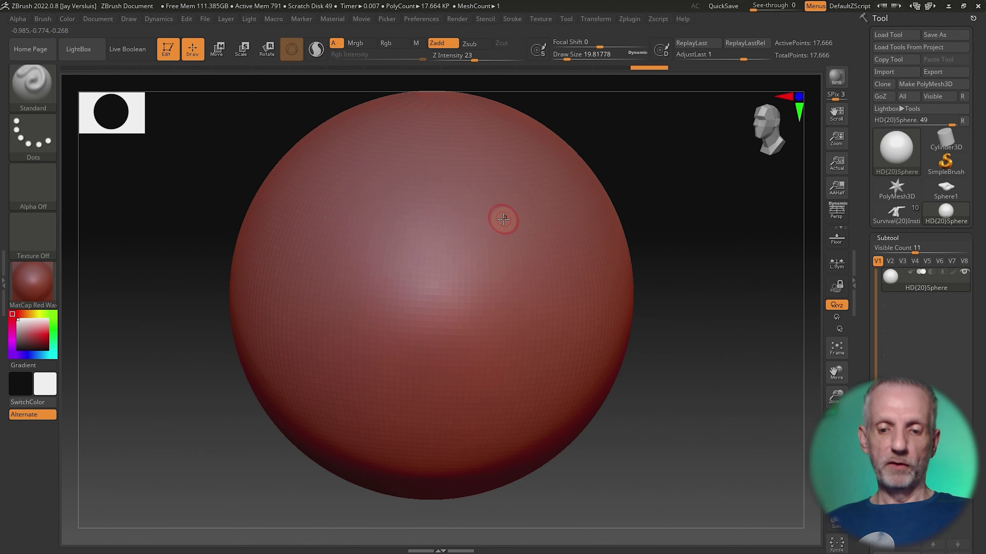
mouse_move(403, 237)
left_mouse_down()
mouse_move(486, 359)
mouse_move(382, 342)
left_mouse_up()
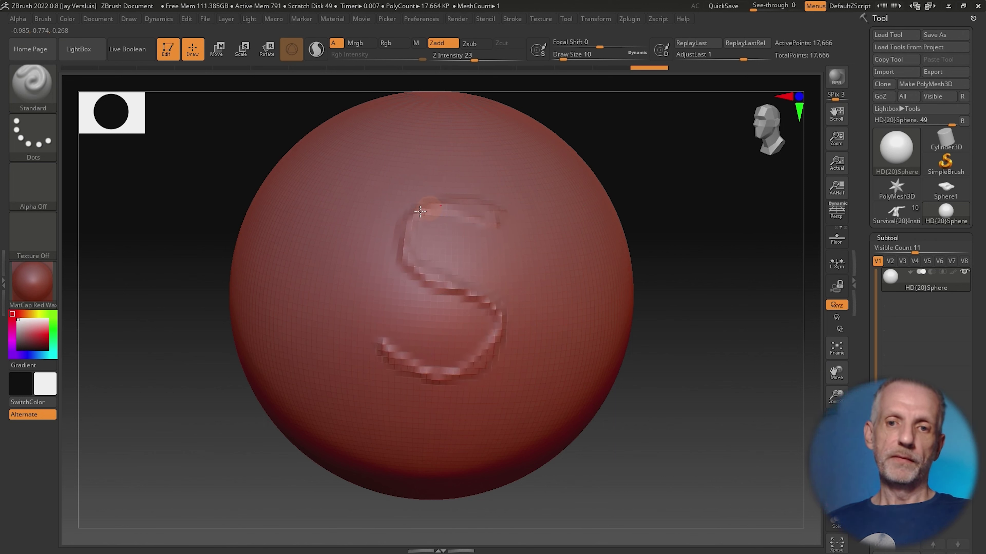
key("ctrl+1")
key("ctrl+1")
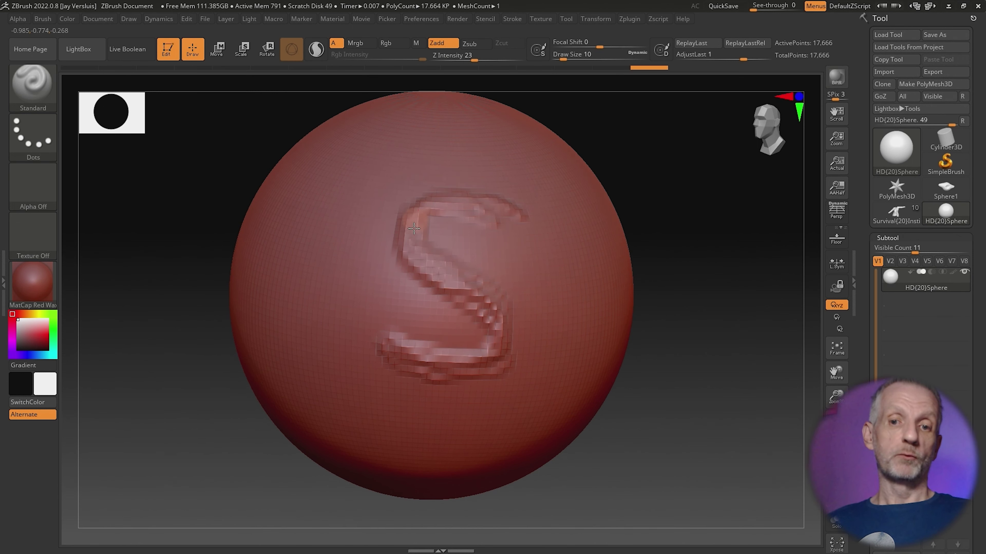
Sculpt a raised looped figure resembling a 6 beside the S, repeating strokes to build up its outline
mouse_move(414, 229)
right_mouse_down()
mouse_move(465, 237)
mouse_move(410, 257)
mouse_move(446, 264)
right_mouse_up()
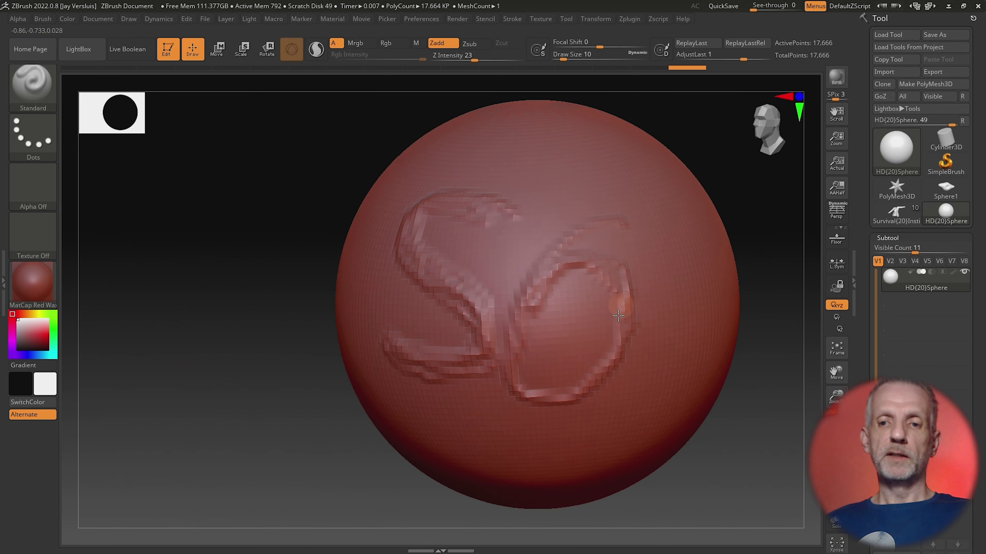
mouse_move(618, 316)
left_mouse_down()
mouse_move(551, 388)
mouse_move(524, 287)
mouse_move(610, 284)
mouse_move(601, 373)
left_mouse_up()
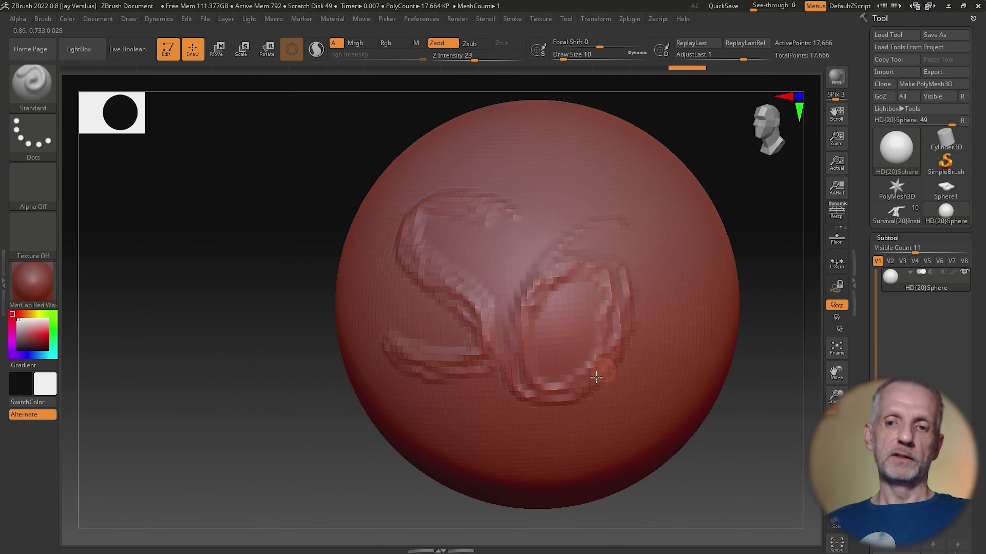
left_click_drag(562, 256, 605, 239)
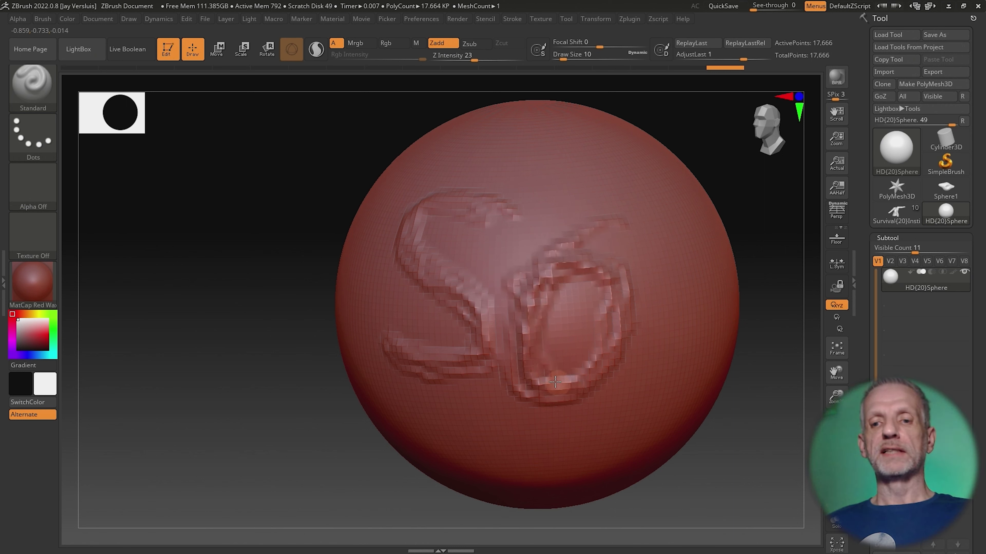
key("ctrl+shift+z")
mouse_move(517, 289)
right_mouse_down()
mouse_move(543, 295)
mouse_move(509, 288)
right_mouse_up()
right_click_drag(509, 288, 496, 290)
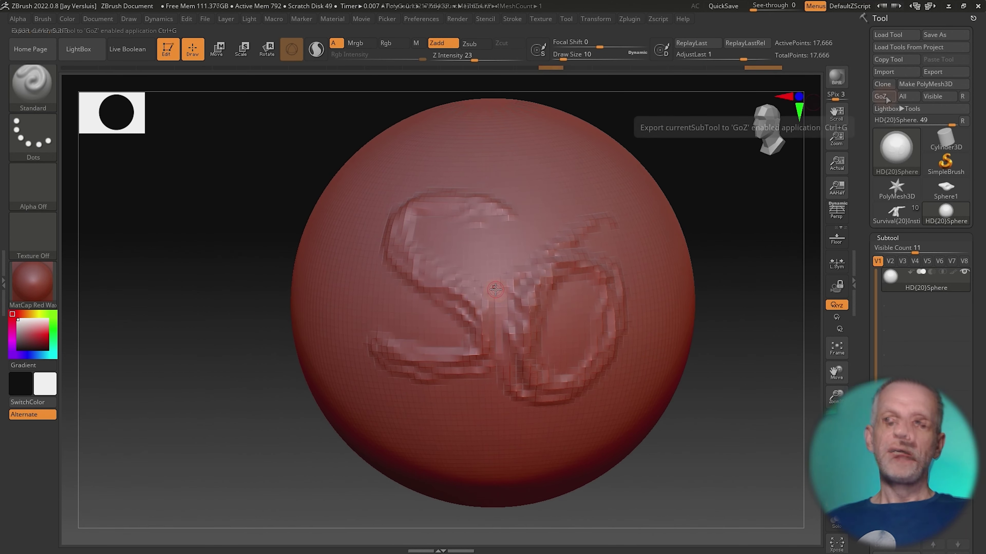
Send the sculpted sphere back to DAZ Studio through GoZ and expand the new morph's subdivision settings
left_click(881, 96)
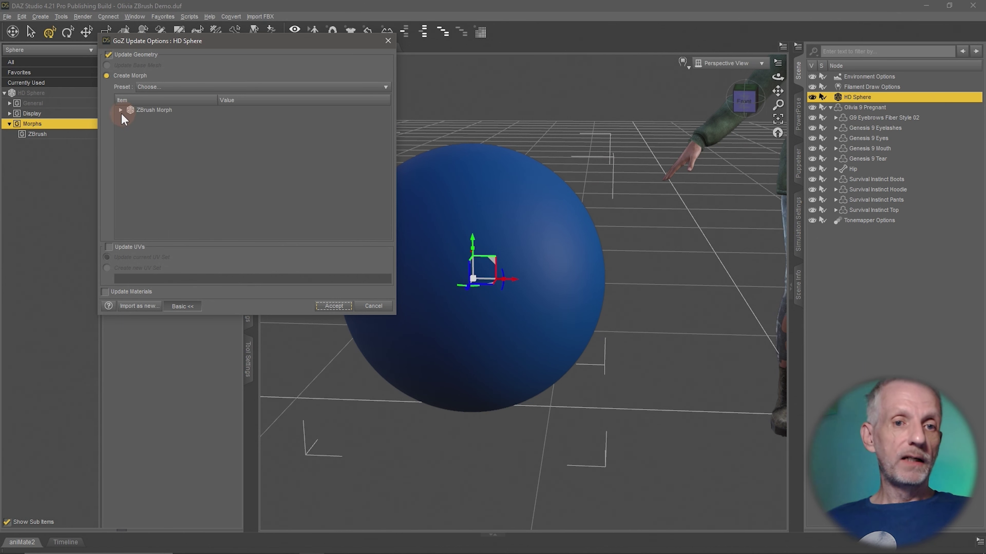
left_click(122, 112)
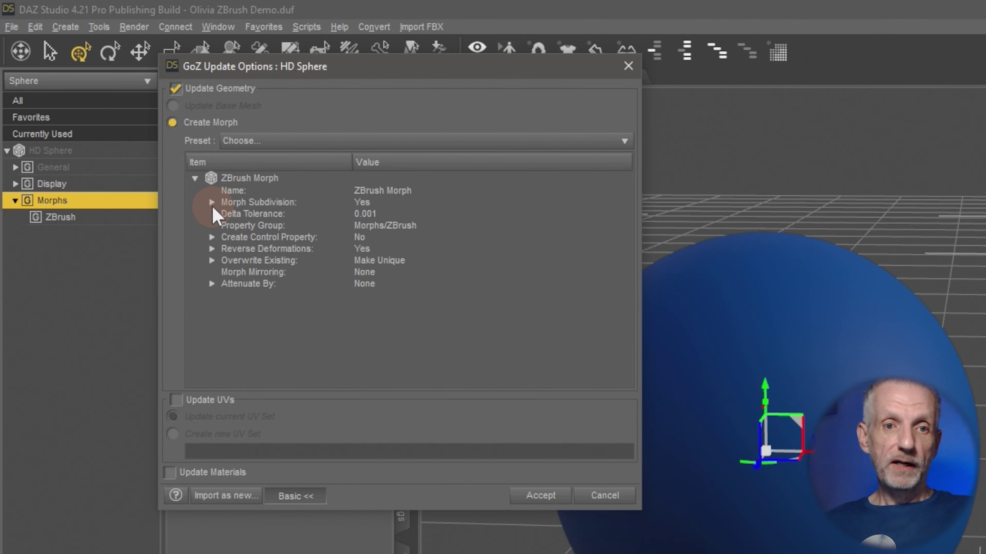
left_click(130, 125)
left_click(363, 217)
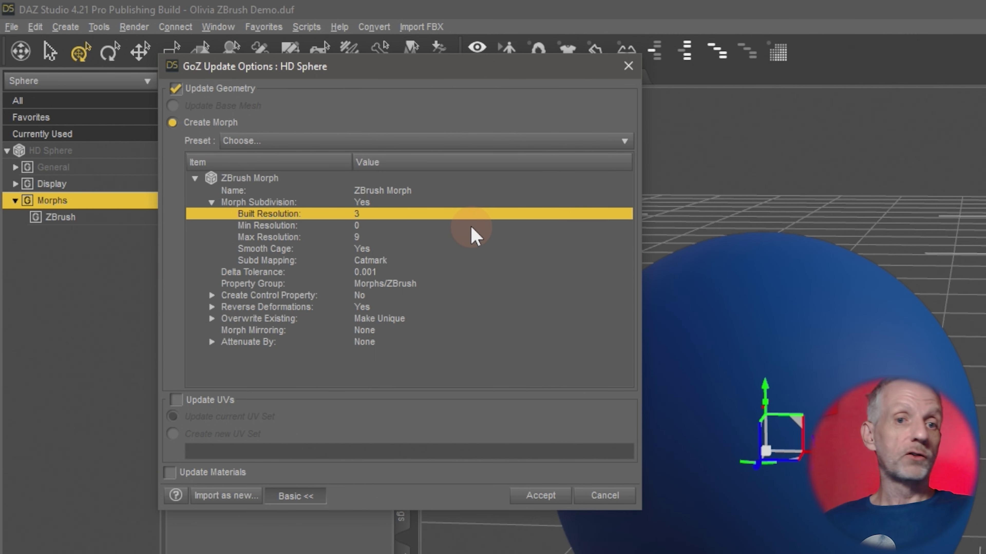
Name the morph HD Morph and create it on HD Sphere with the remaining GoZ update options as they are
left_click(408, 183)
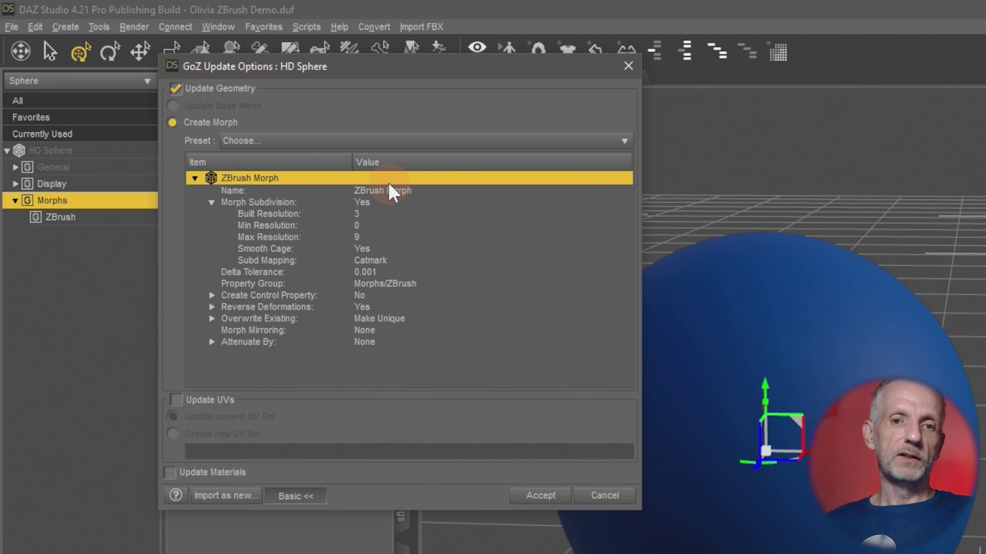
double_click(390, 184)
double_click(391, 184)
double_click(405, 190)
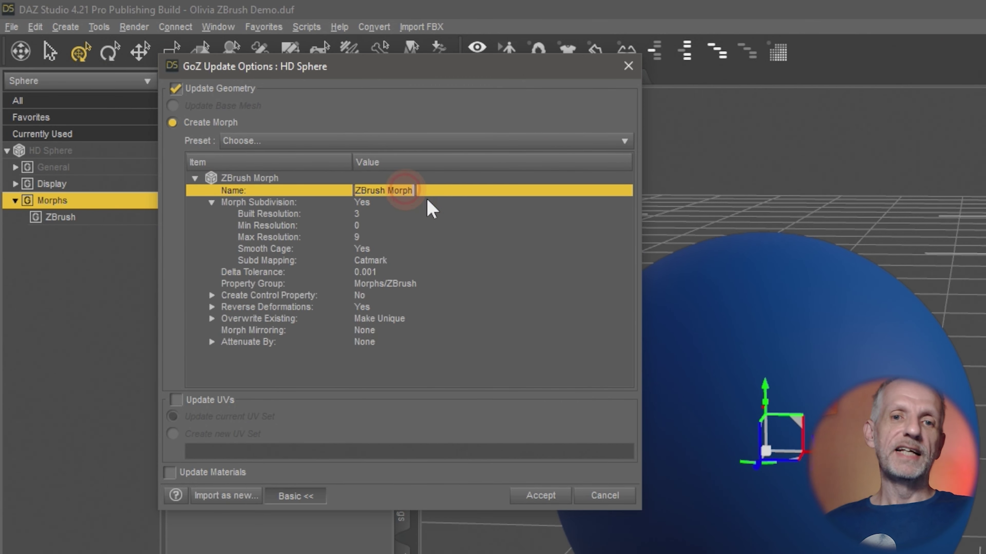
type("HD Mor")
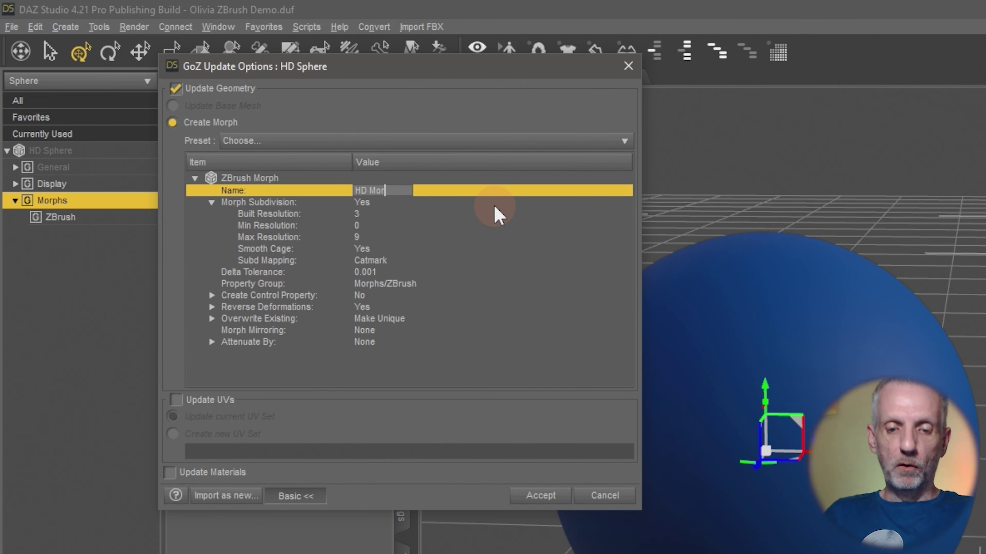
type("ph")
key("Return")
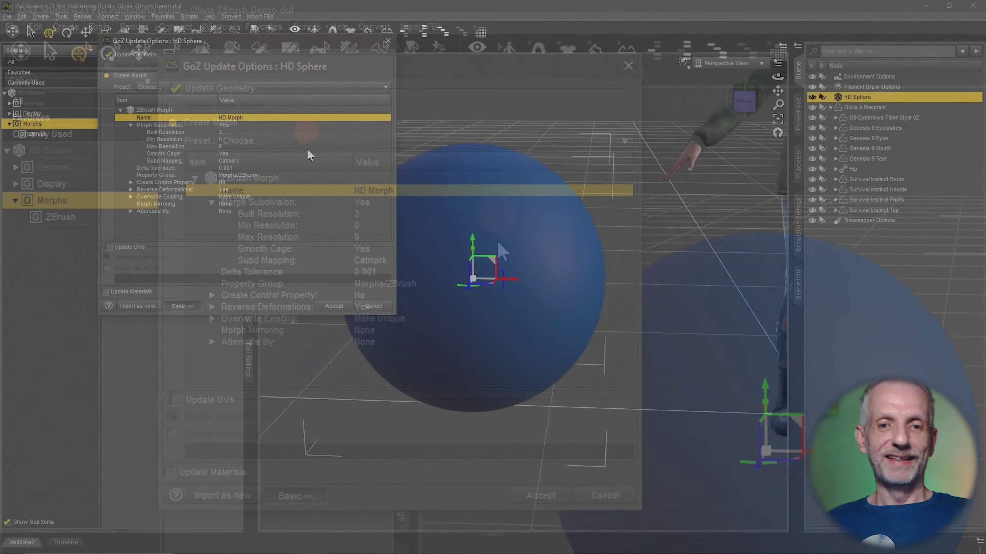
left_click(340, 308)
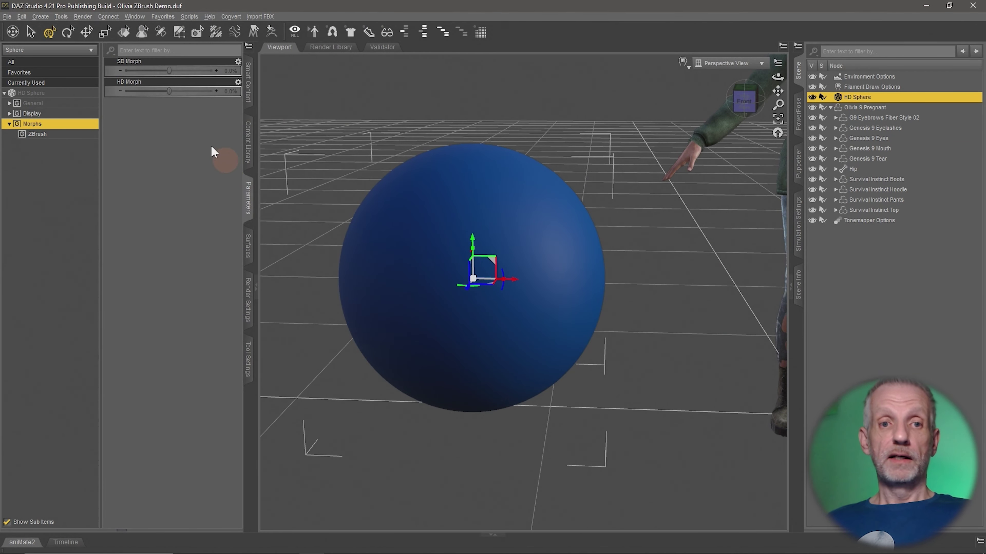
Set HD Morph to 100% and inspect the sculpted figures on the sphere up close
left_click_drag(168, 97, 217, 92)
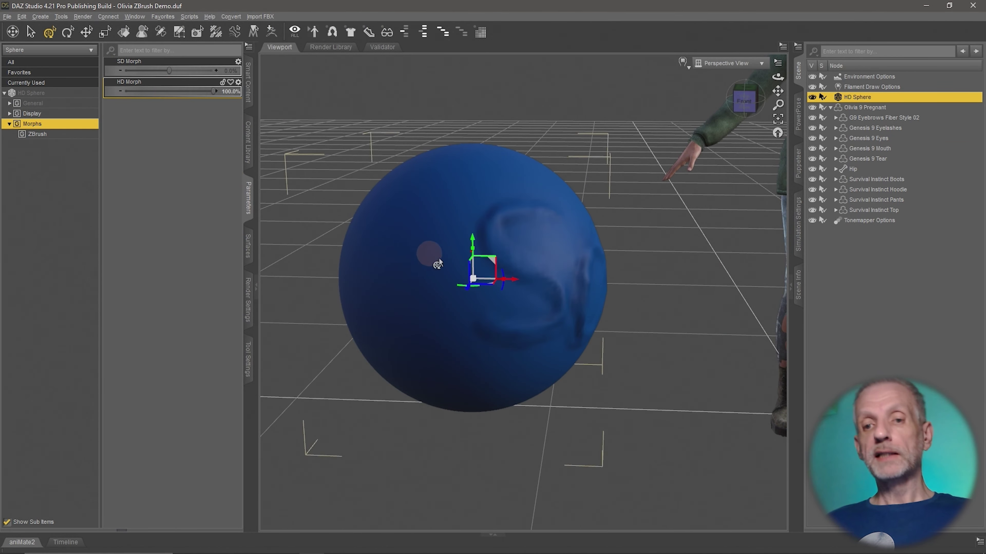
mouse_move(542, 345)
left_mouse_down("alt")
mouse_move(523, 346)
mouse_move(564, 345)
mouse_move(555, 351)
left_mouse_up("alt")
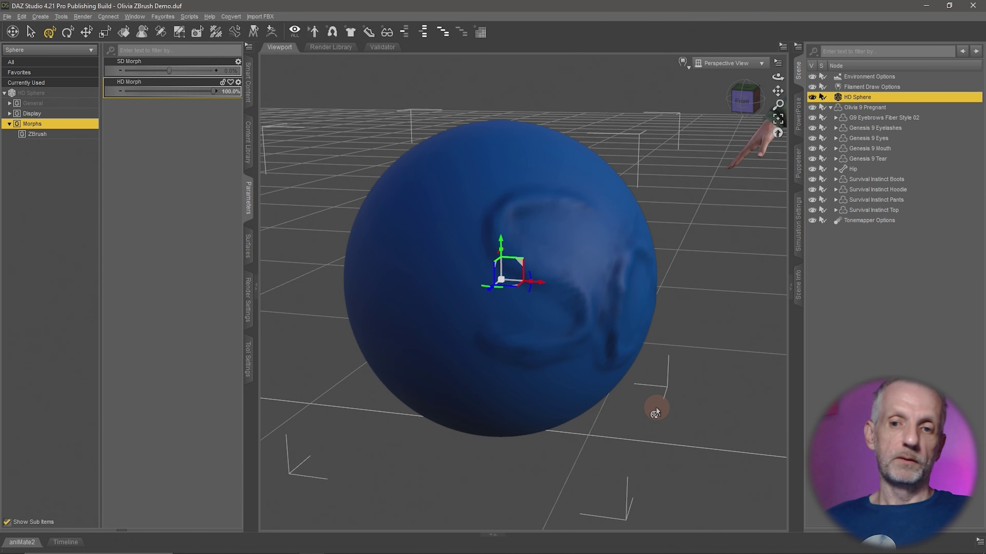
mouse_move(637, 354)
middle_mouse_down()
mouse_move(624, 348)
mouse_move(626, 357)
middle_mouse_up()
scroll(629, 354, "up", 3)
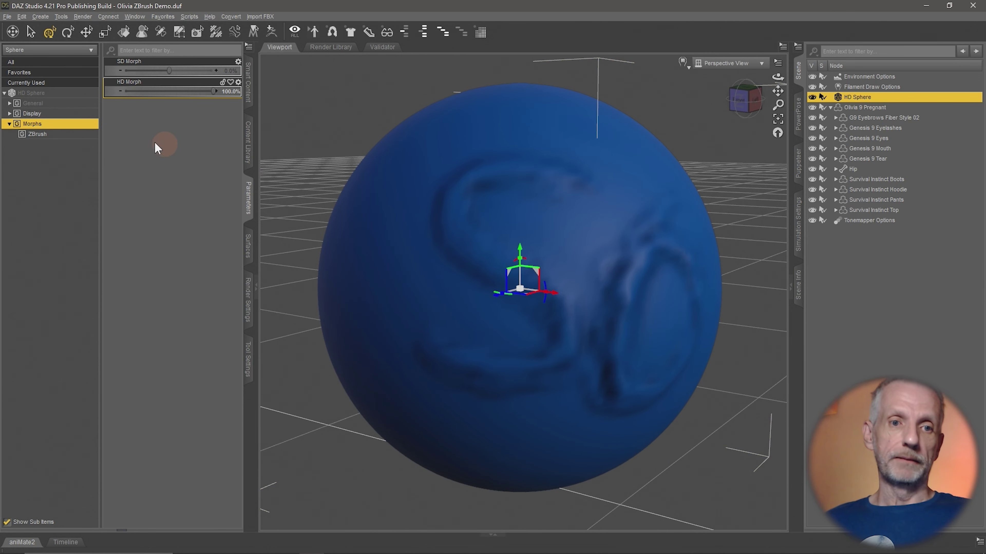
Switch the sphere's mesh resolution level to Base
left_click(66, 103)
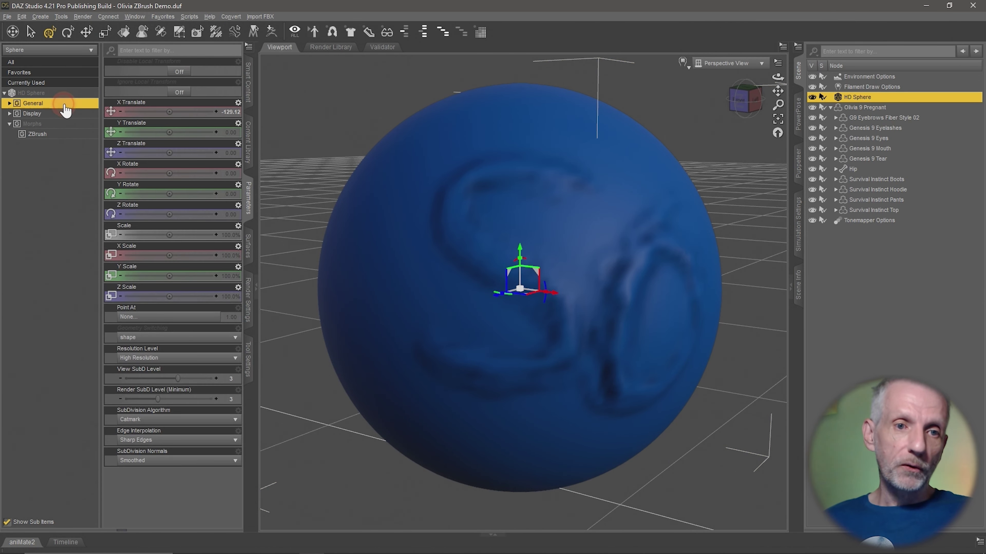
left_click(60, 144)
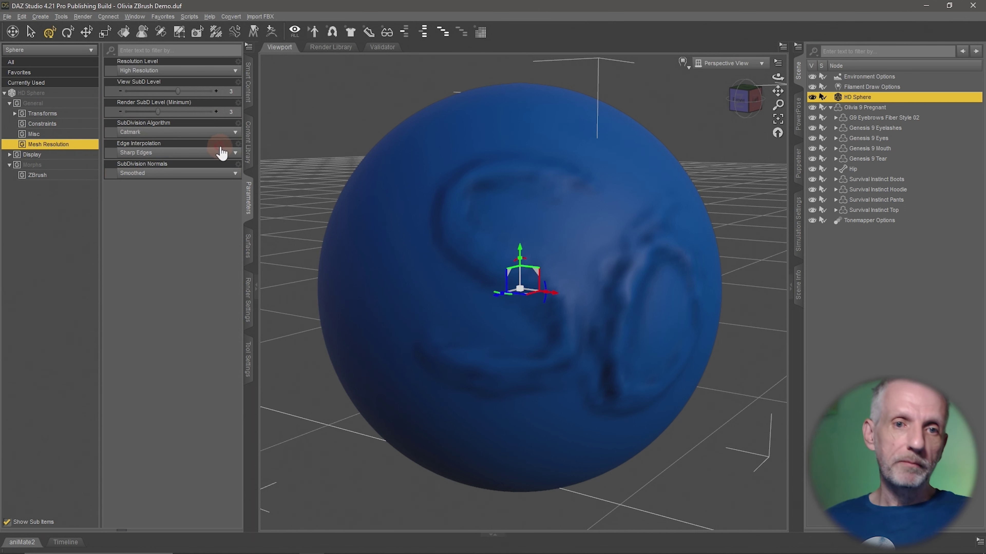
left_click(207, 71)
left_click(155, 82)
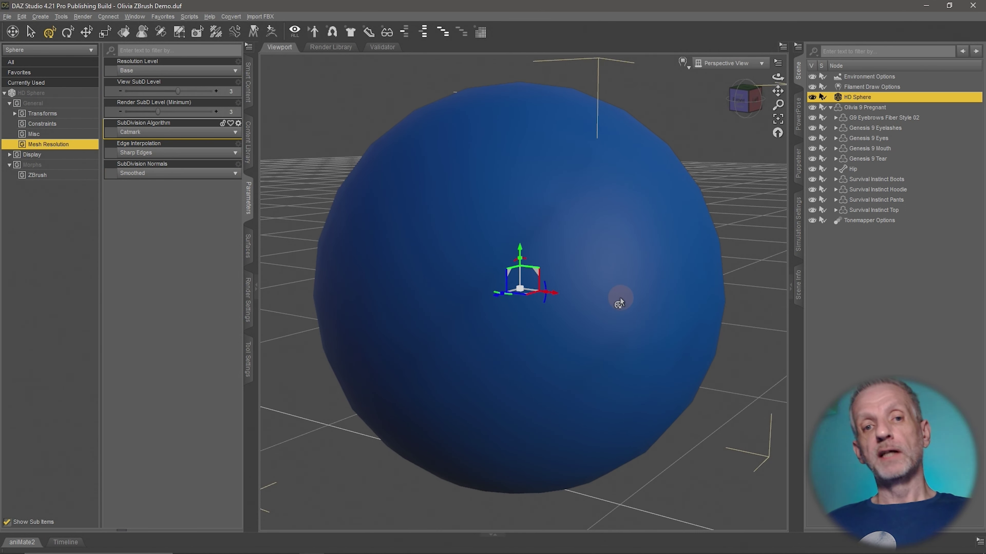
Set SD Morph to 100% alongside HD Morph and inspect the base-resolution shape
left_click(70, 175)
left_click(214, 92)
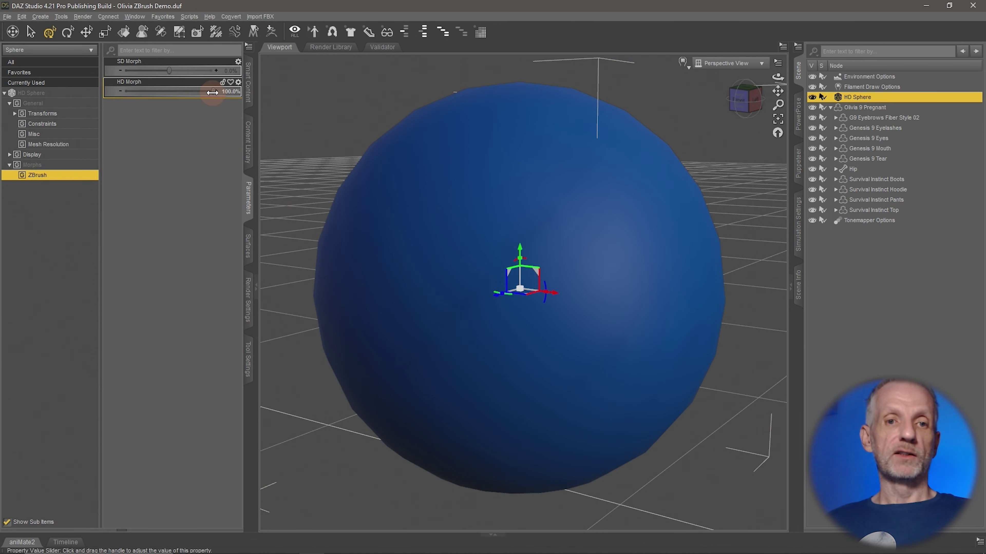
left_click_drag(170, 70, 214, 70)
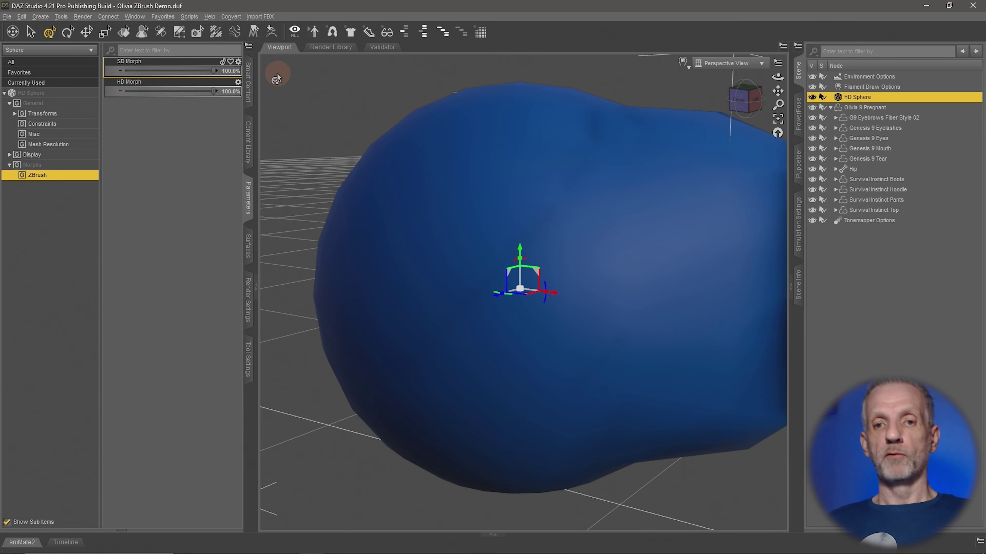
scroll(418, 198, "down", 5)
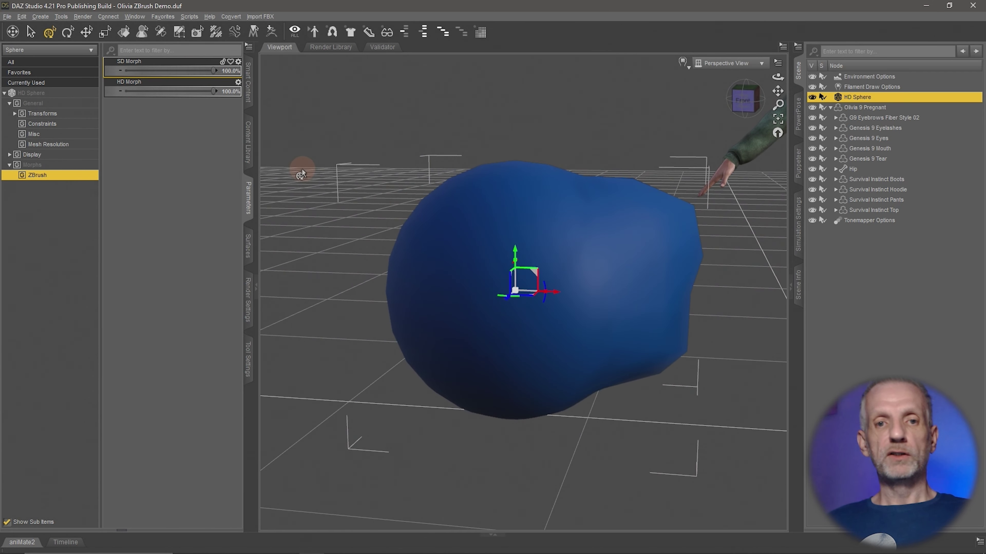
scroll(550, 250, "up", 4)
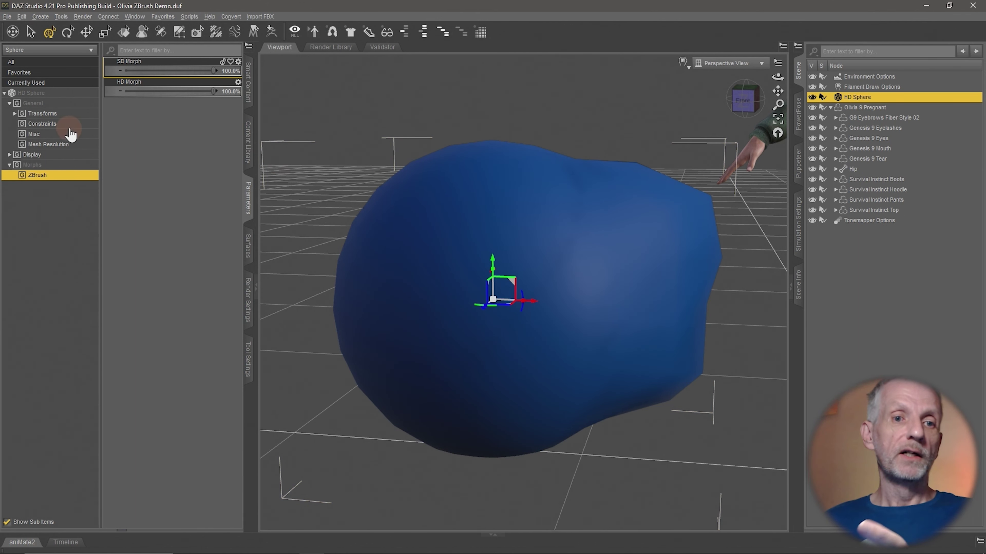
Set both the view SubD level and the minimum render SubD level of the sphere to 1
left_click(62, 144)
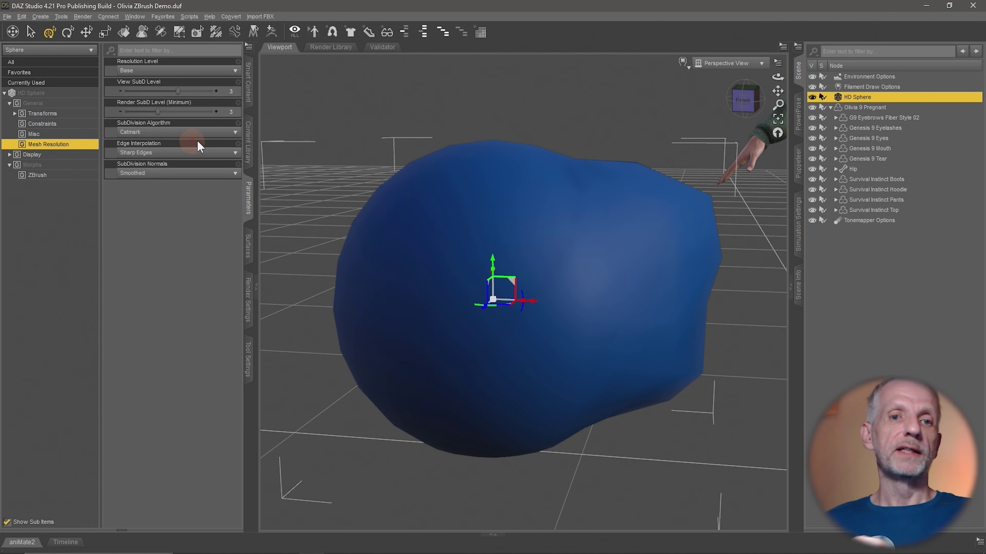
left_click(229, 94)
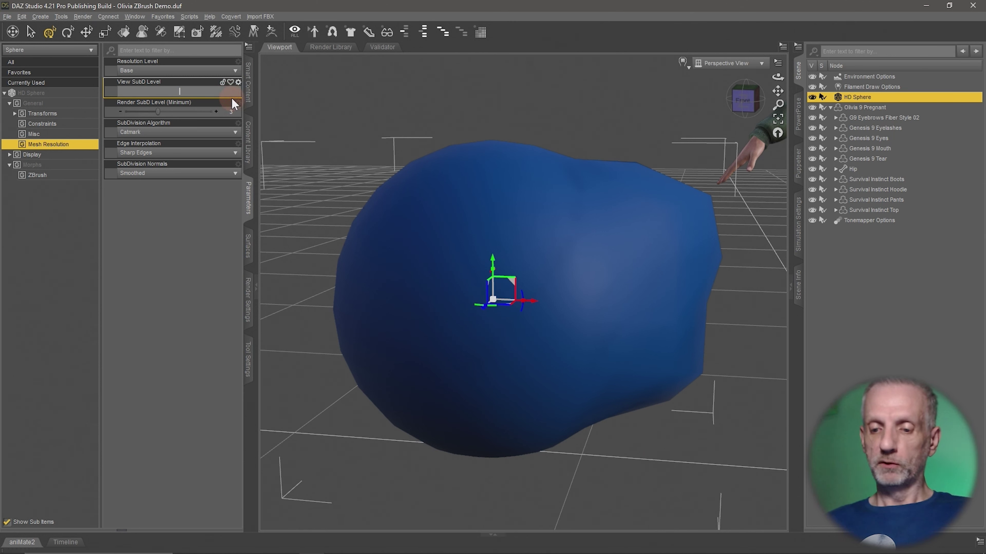
key("Return")
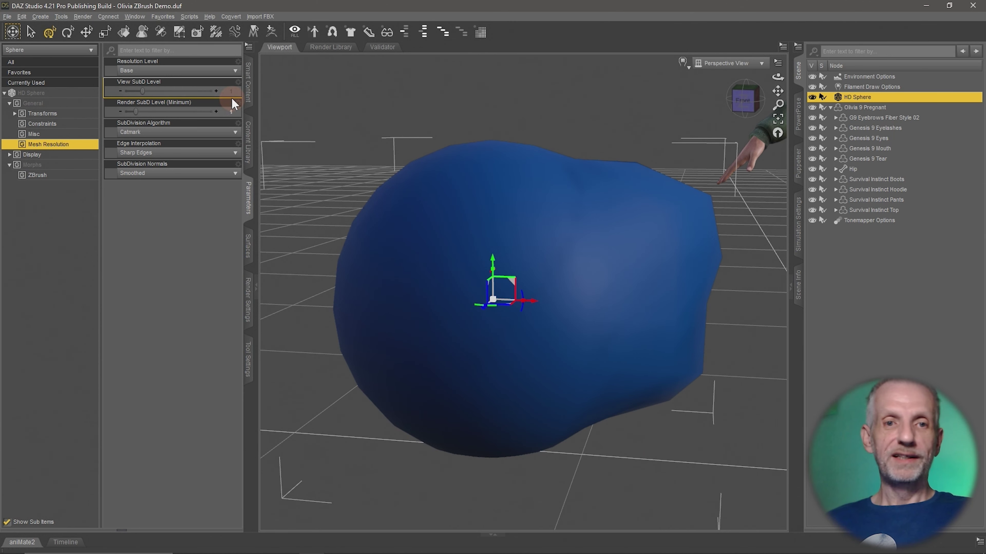
left_click(164, 191)
left_click_drag(500, 311, 516, 306, "alt")
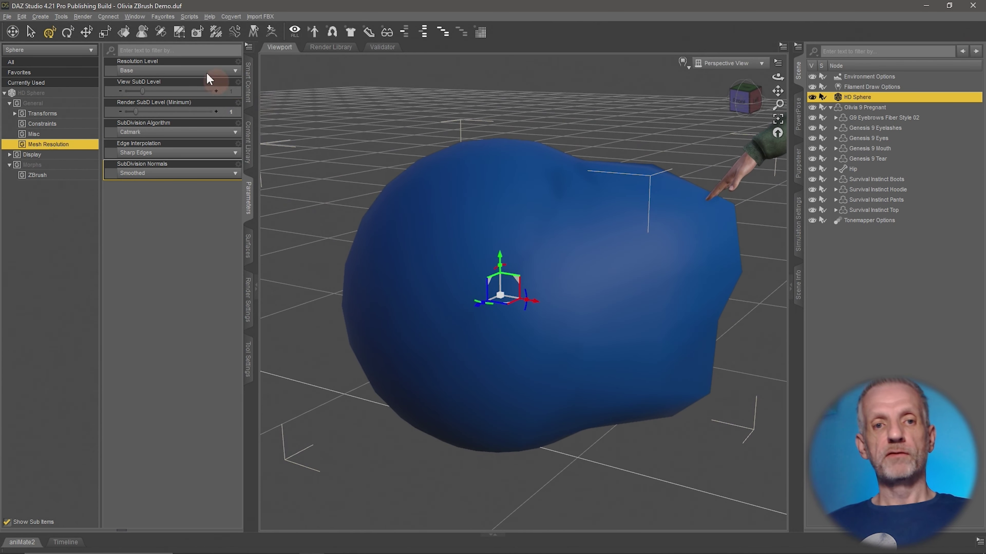
Switch the sphere's mesh resolution level to High Resolution and inspect the morphed surface
left_click(207, 72)
left_click(144, 95)
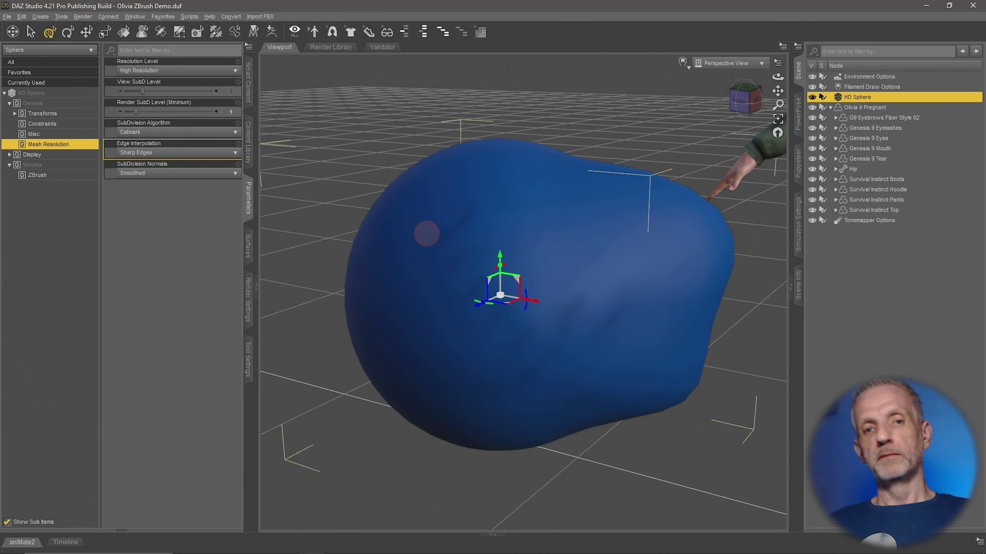
left_click_drag(427, 234, 424, 232, "alt")
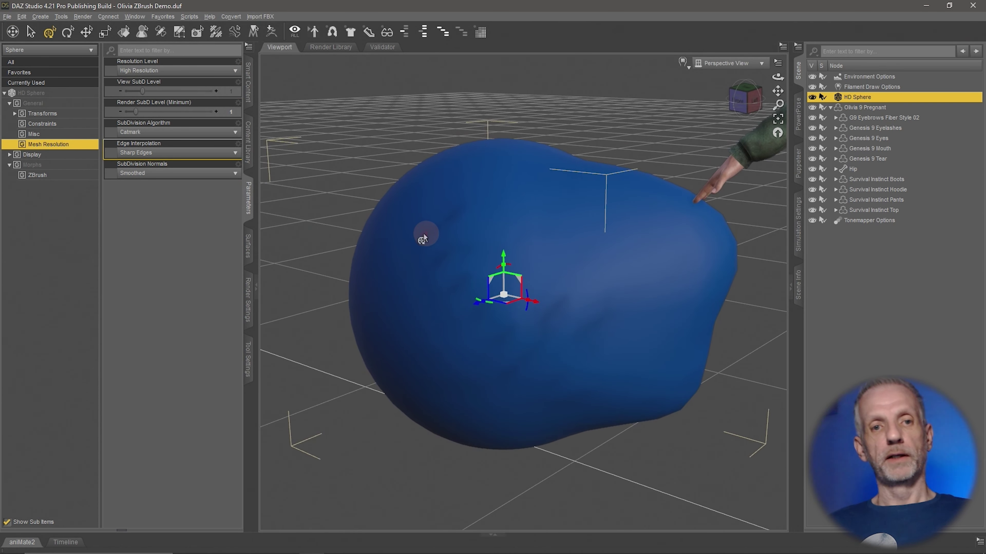
Return SD Morph to 0% and inspect the sphere with only HD Morph applied
left_click(51, 177)
left_click(185, 70)
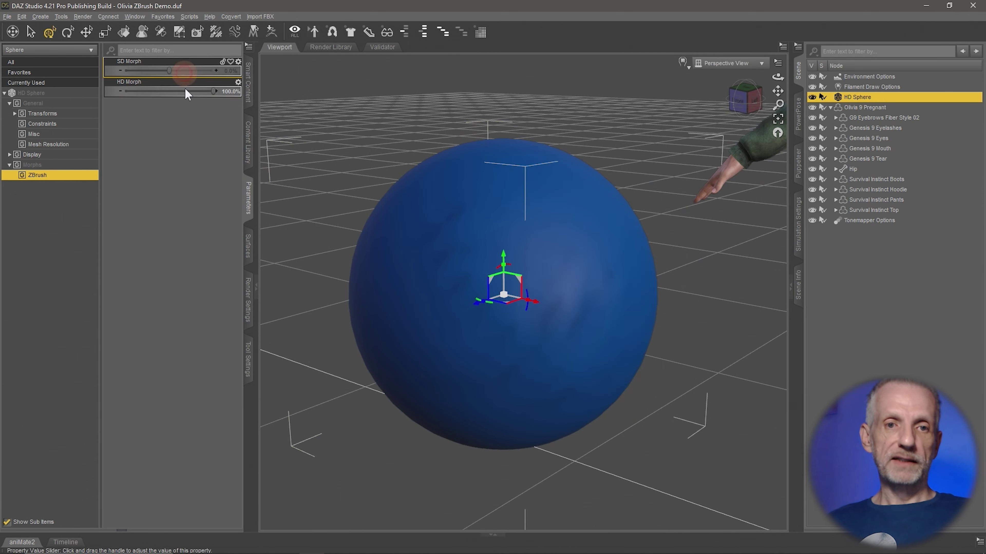
mouse_move(471, 330)
left_mouse_down("alt")
mouse_move(484, 331)
mouse_move(473, 332)
left_mouse_up("alt")
left_click_drag(416, 292, 329, 280, "alt")
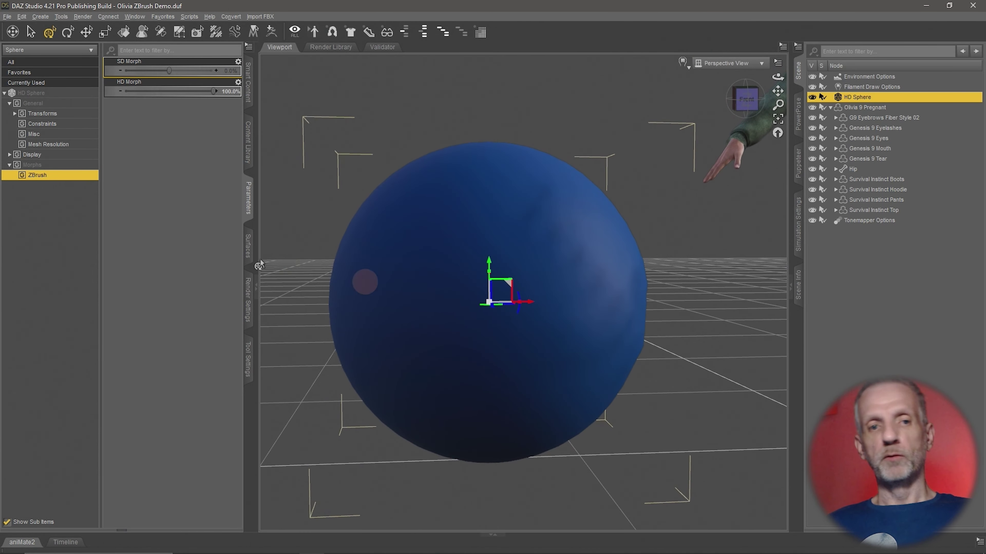
Try to set the sphere's view SubD level to 3, and set its minimum render SubD level to 3
left_click(75, 145)
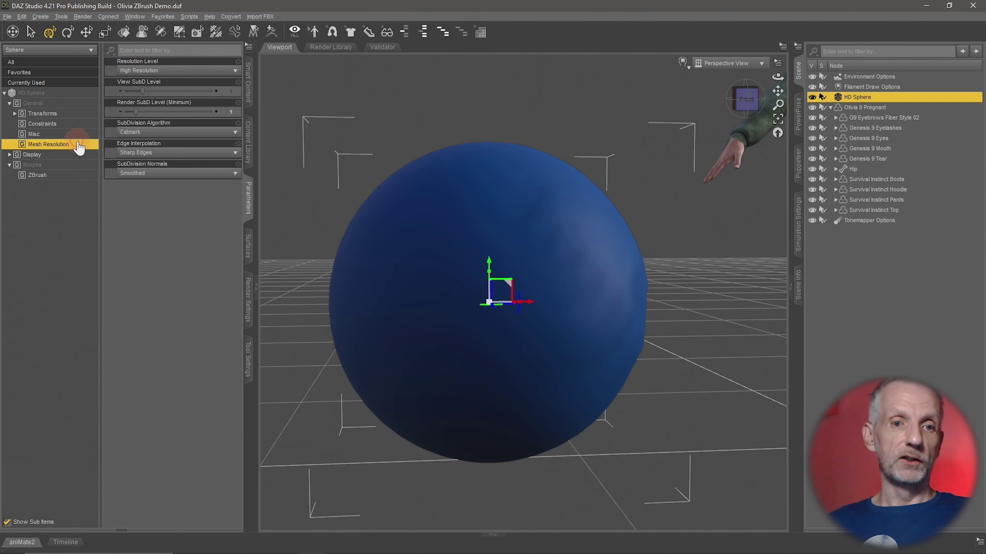
left_click(233, 91)
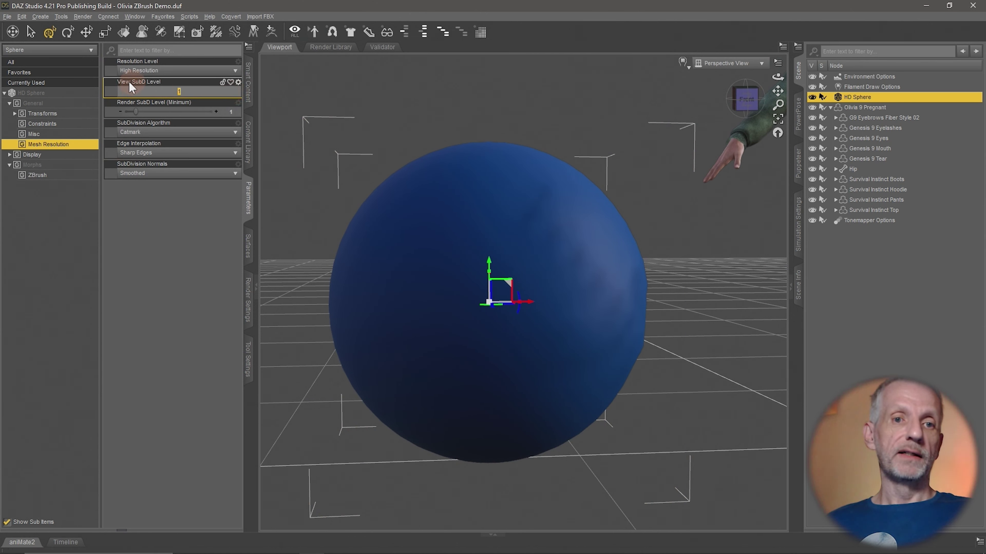
type("3")
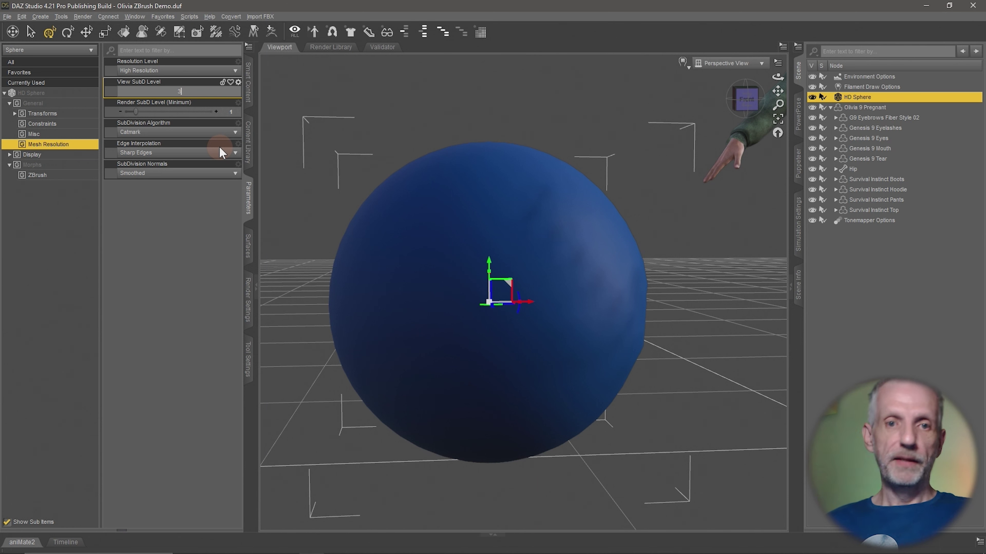
key("Return")
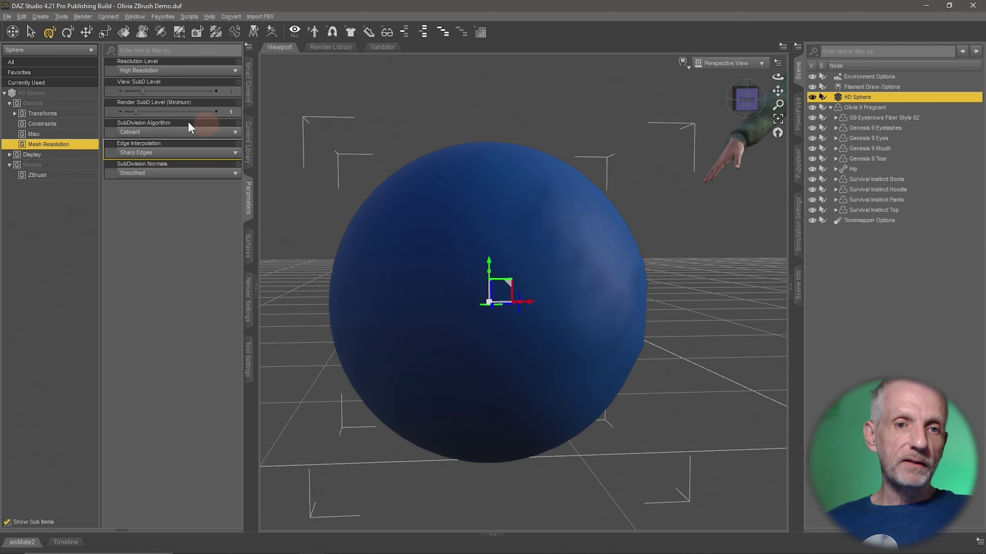
left_click(233, 112)
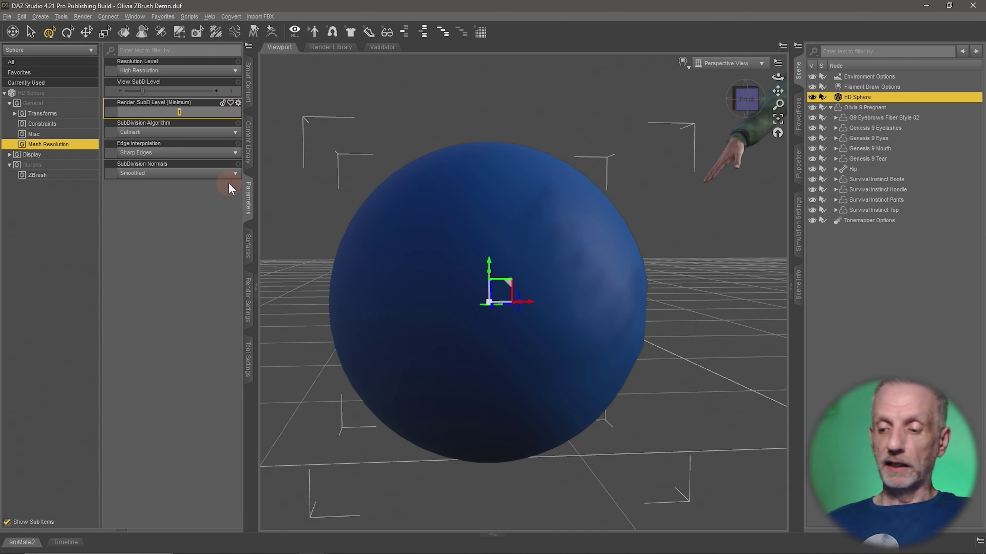
type("3")
key("Return")
left_click_drag(310, 253, 391, 330)
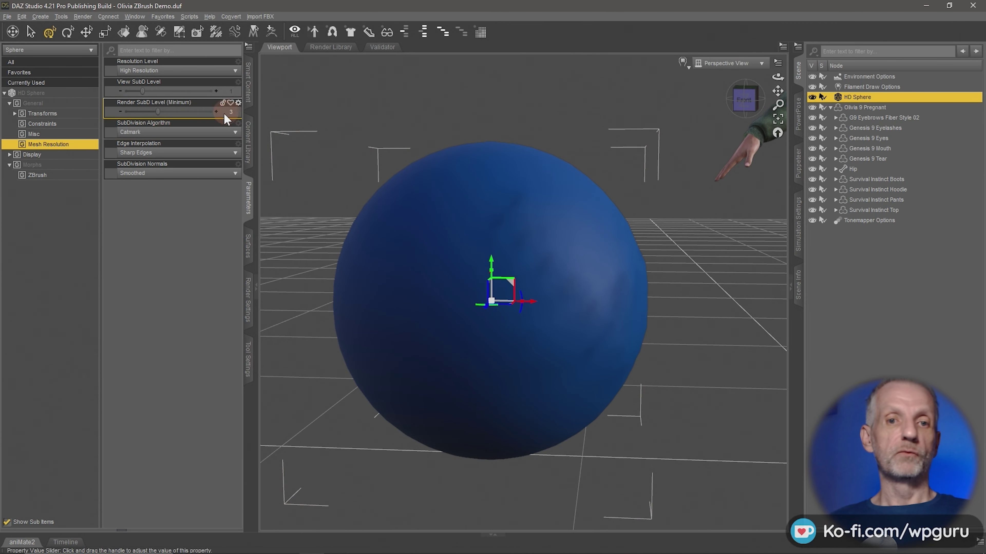
Set the sphere's view SubD level to 3 and its minimum render SubD level to 5
left_click_drag(509, 297, 549, 301, "alt")
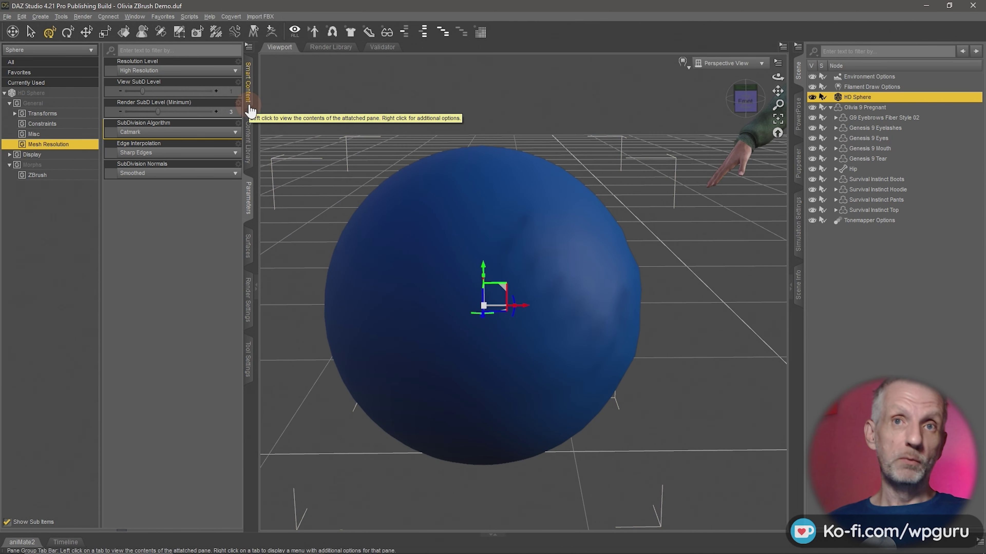
type("3")
key("Return")
left_click(232, 112)
type("5")
key("Return")
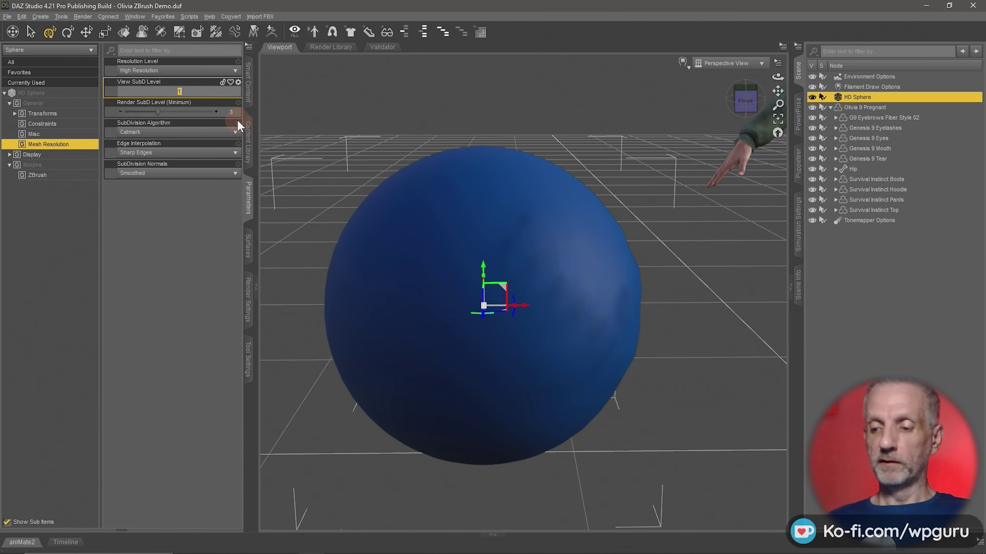
mouse_move(418, 278)
left_mouse_down("alt")
mouse_move(403, 275)
mouse_move(418, 278)
left_mouse_up("alt")
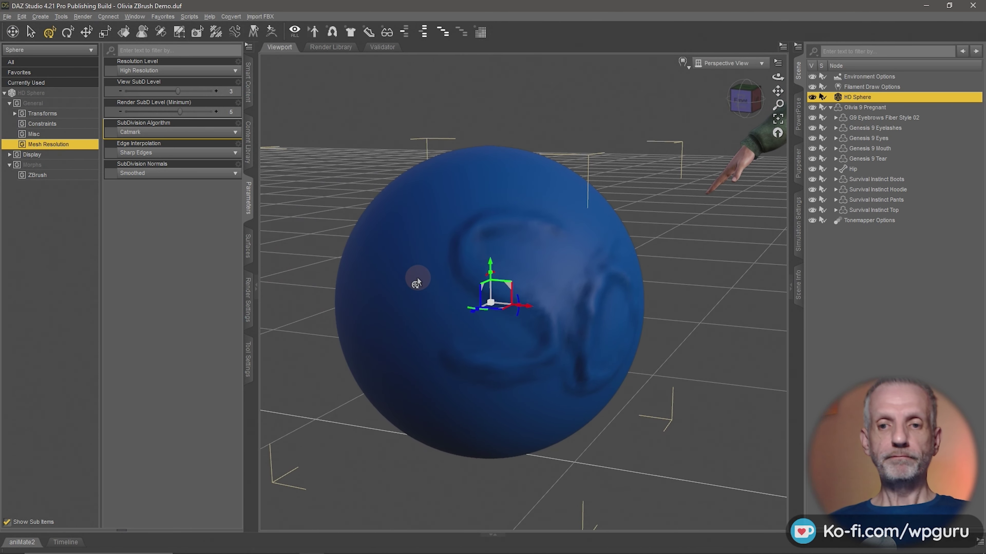